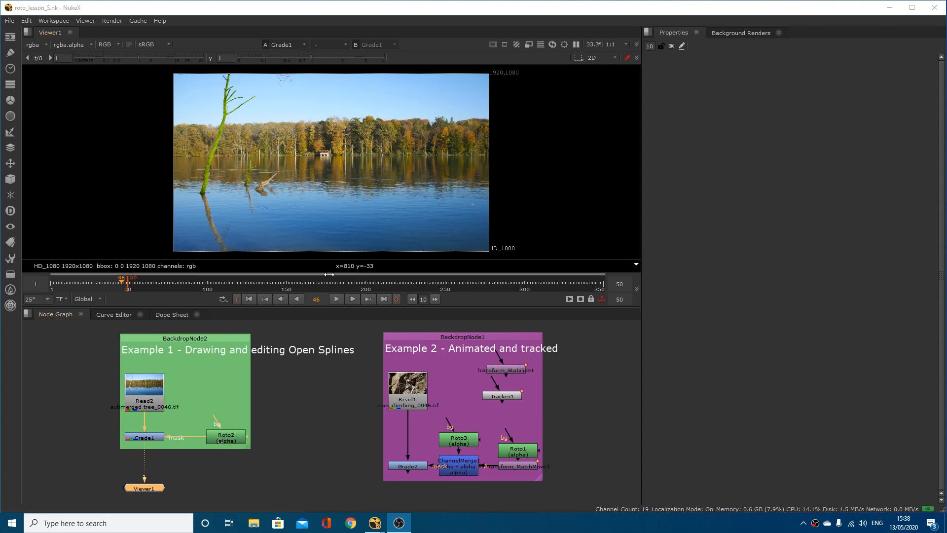
# Enlarge the viewer pane to show the whole lake image and bring the Example 1 backdrop into view
pyautogui.moveTo(326, 307); pyautogui.dragTo(331, 425)
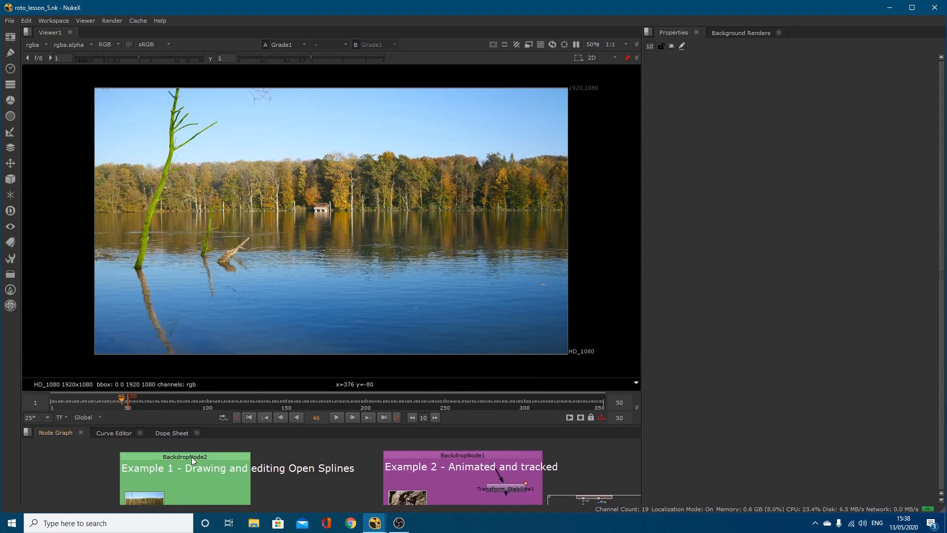
pyautogui.moveTo(192, 456)
pyautogui.mouseDown()
pyautogui.moveTo(191, 412)
pyautogui.moveTo(193, 439)
pyautogui.mouseUp()
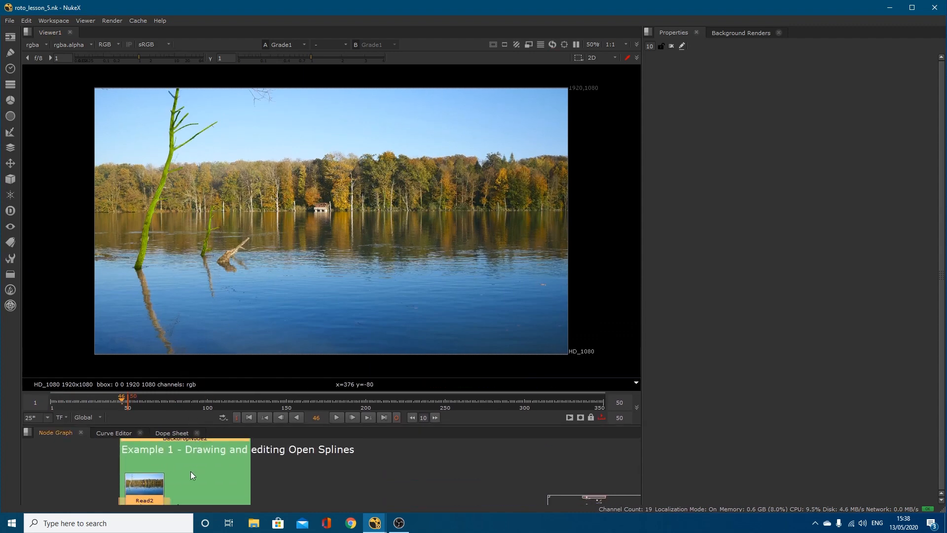
pyautogui.scroll(-4, 188, 487)
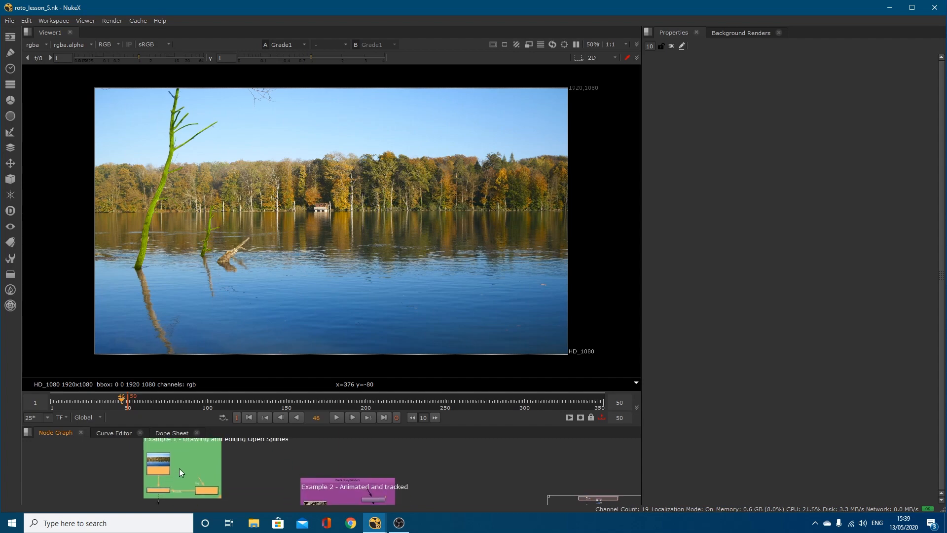
pyautogui.moveTo(227, 424); pyautogui.dragTo(229, 382)
pyautogui.scroll(3, 185, 420)
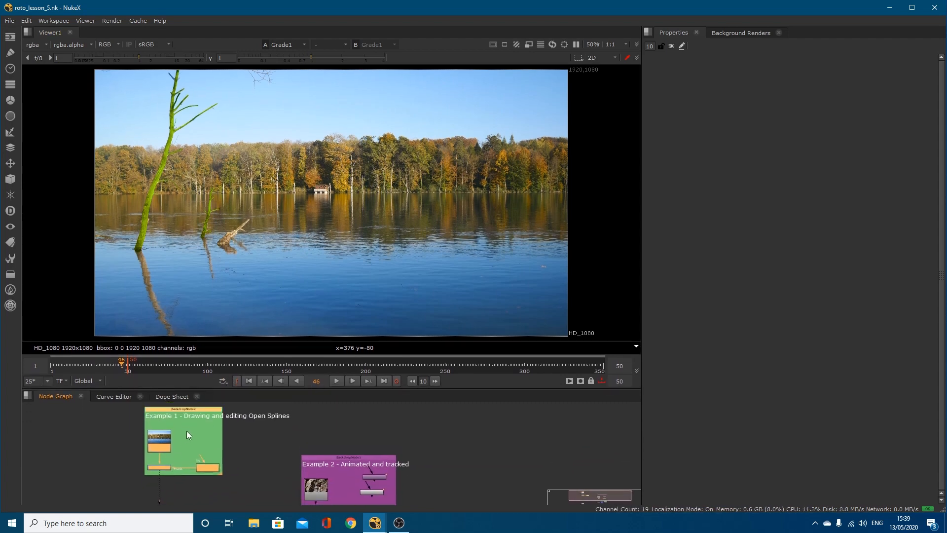
# Disconnect Roto2 from Grade1's mask input to compare the unmasked grade, and reconnect the two nodes
pyautogui.moveTo(208, 481); pyautogui.dragTo(182, 481)
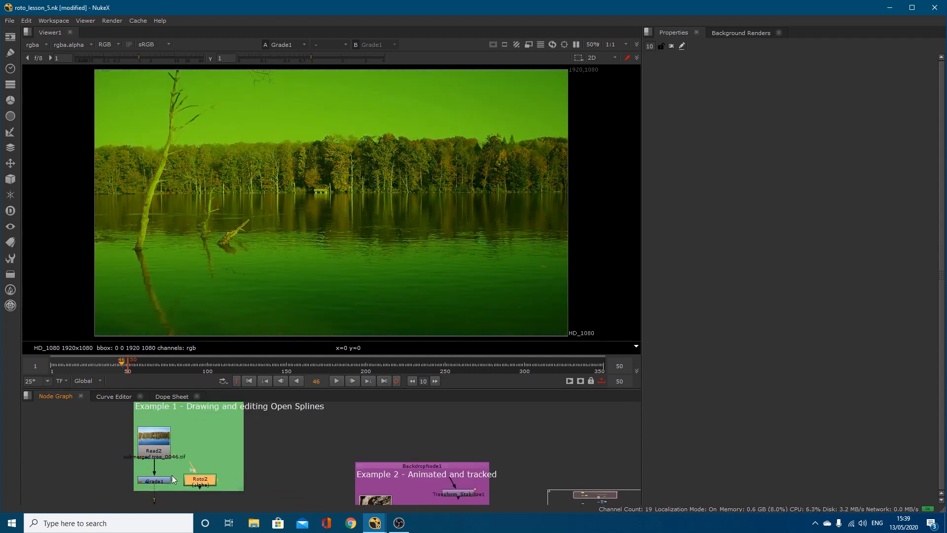
pyautogui.doubleClick(158, 479)
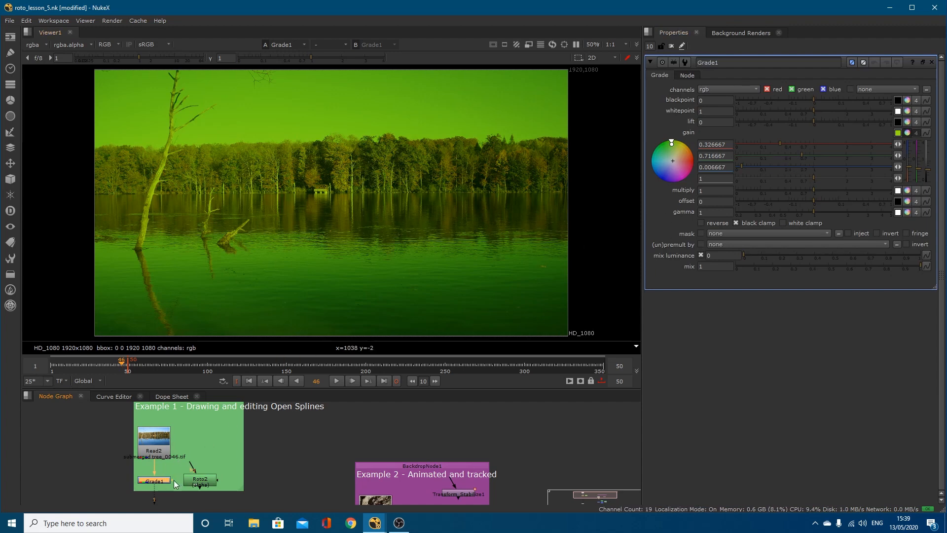
pyautogui.moveTo(173, 481); pyautogui.dragTo(200, 481)
pyautogui.moveTo(199, 481); pyautogui.dragTo(217, 467)
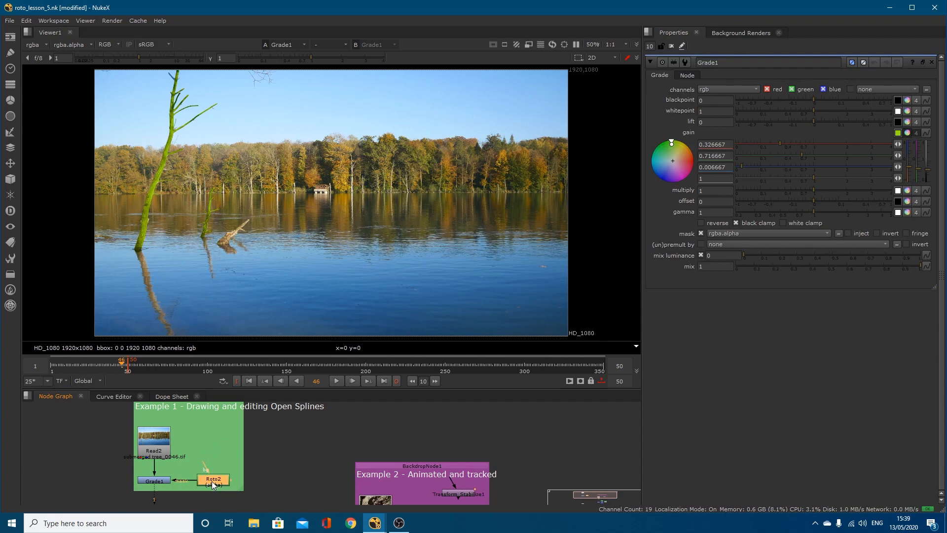
# Display Roto2's alpha channel in the viewer and open its properties as the only node panel
pyautogui.press('1')
pyautogui.press('a')
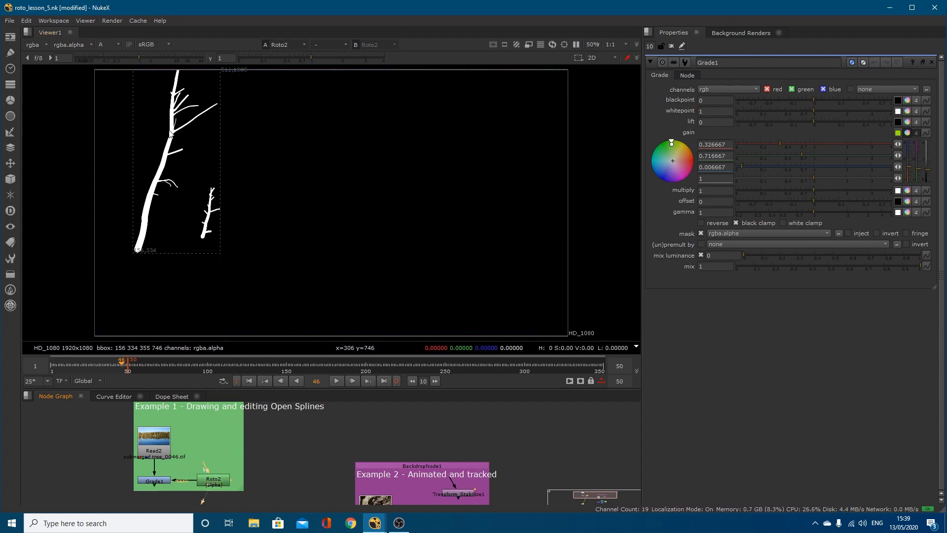
pyautogui.scroll(1, 171, 151)
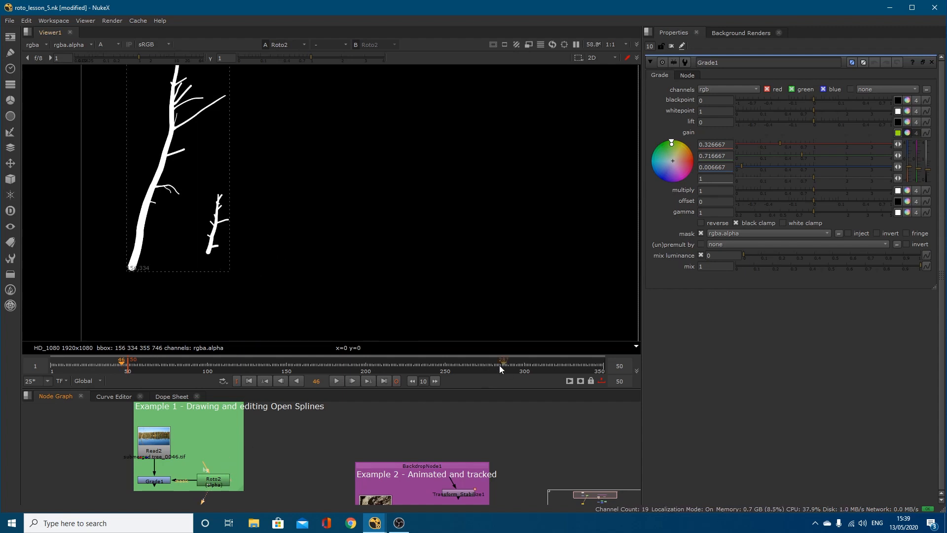
pyautogui.doubleClick(212, 478)
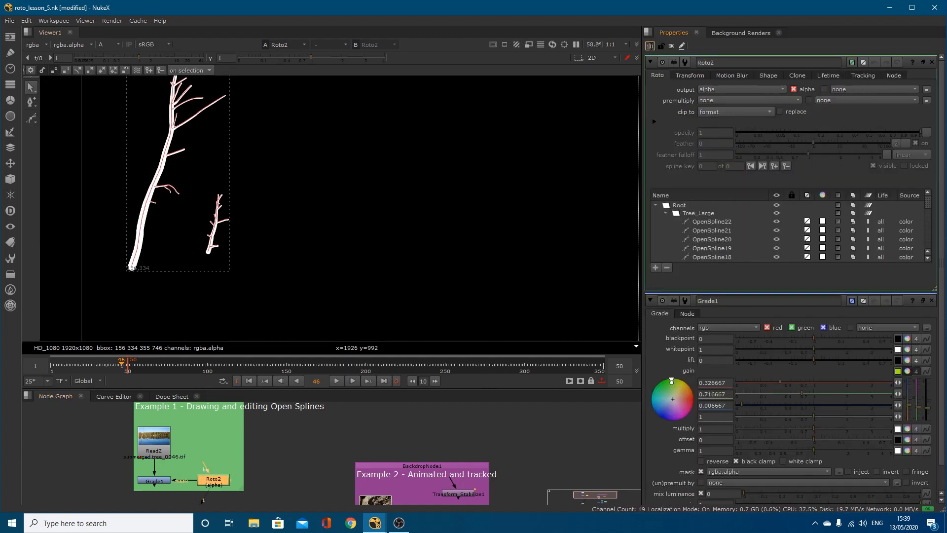
pyautogui.click(674, 64)
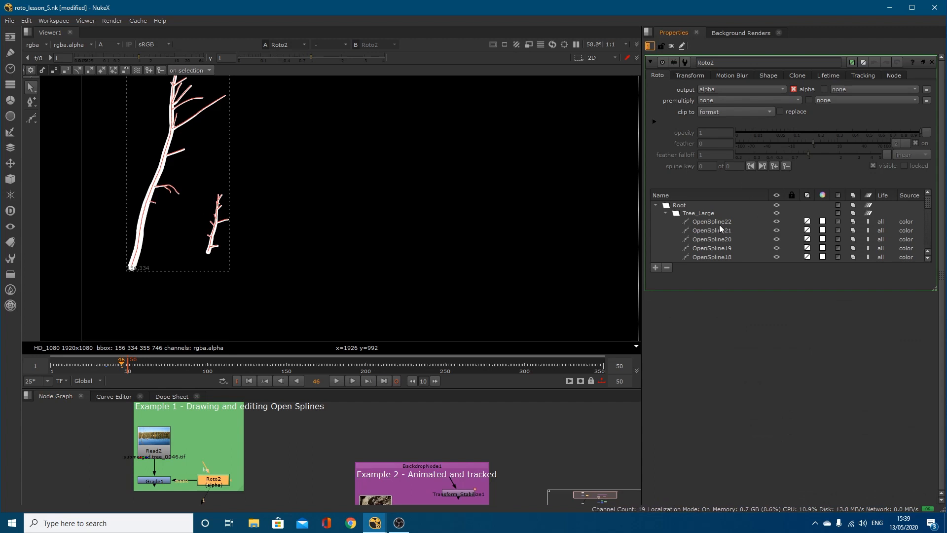
# Collapse the Tree_Large and Tree_Small folders in Roto2's shape list and highlight the Tree_Small splines
pyautogui.click(666, 213)
pyautogui.click(665, 221)
pyautogui.click(682, 222)
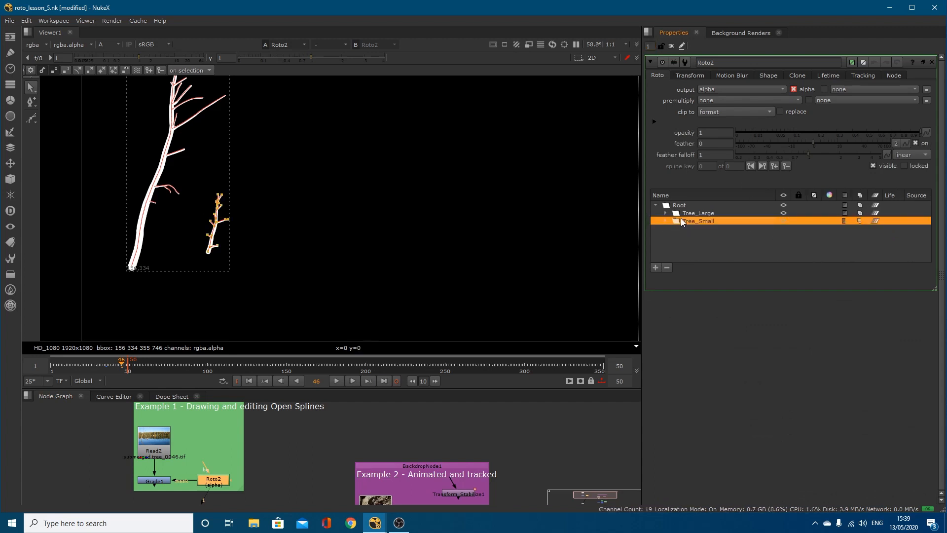
pyautogui.scroll(5, 143, 217)
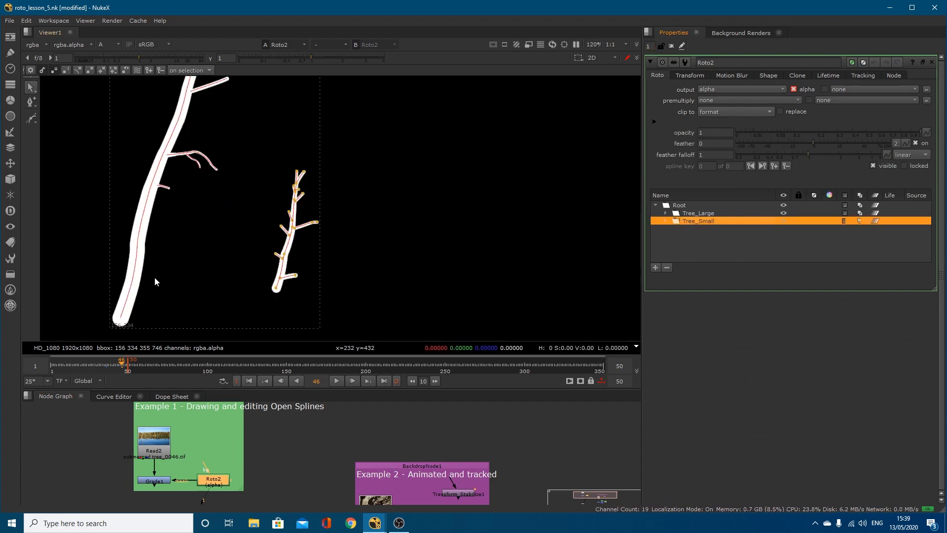
# Select the Tree_Large folder and examine its trunk and branch open splines up close
pyautogui.click(705, 215)
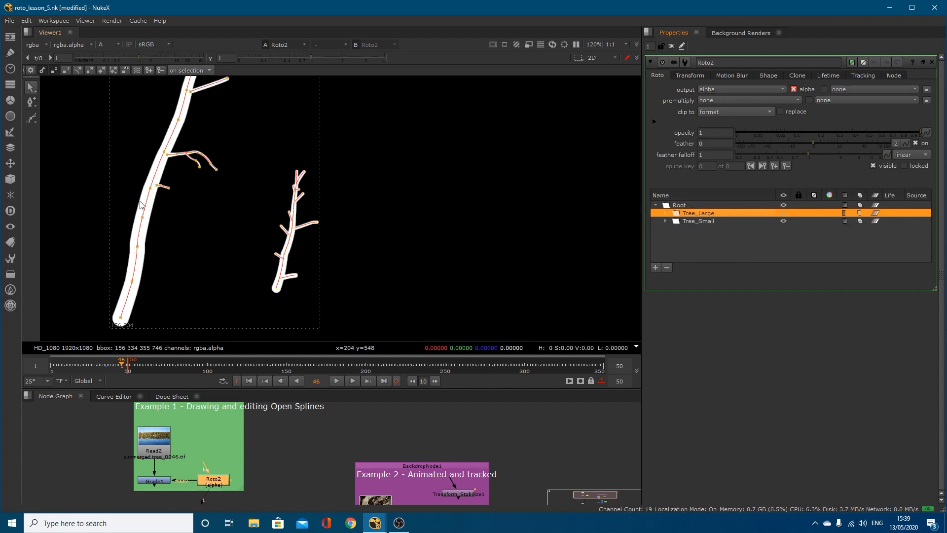
pyautogui.moveTo(192, 117); pyautogui.dragTo(193, 181, button='middle')
pyautogui.moveTo(206, 91)
pyautogui.mouseDown(button='middle')
pyautogui.moveTo(210, 163)
pyautogui.moveTo(209, 99)
pyautogui.moveTo(217, 105)
pyautogui.mouseUp(button='middle')
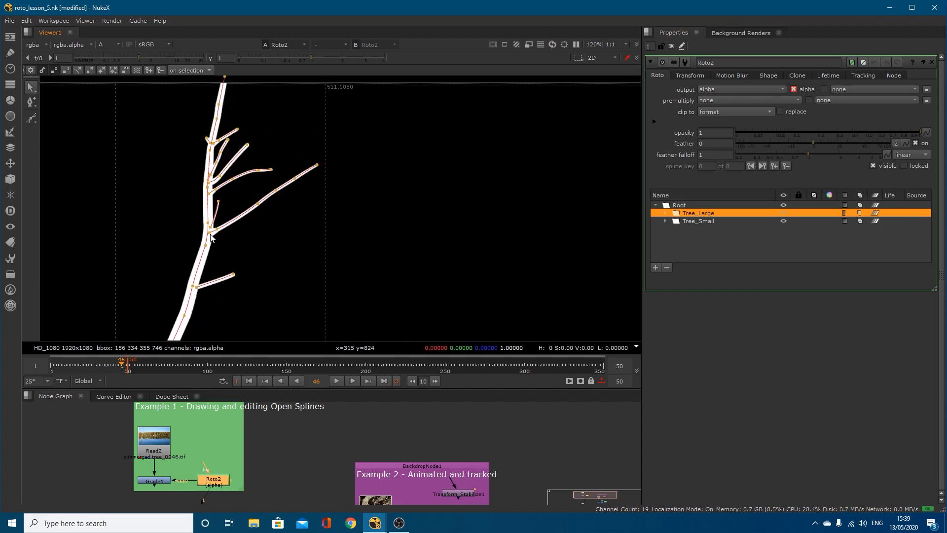
pyautogui.scroll(5, 235, 232)
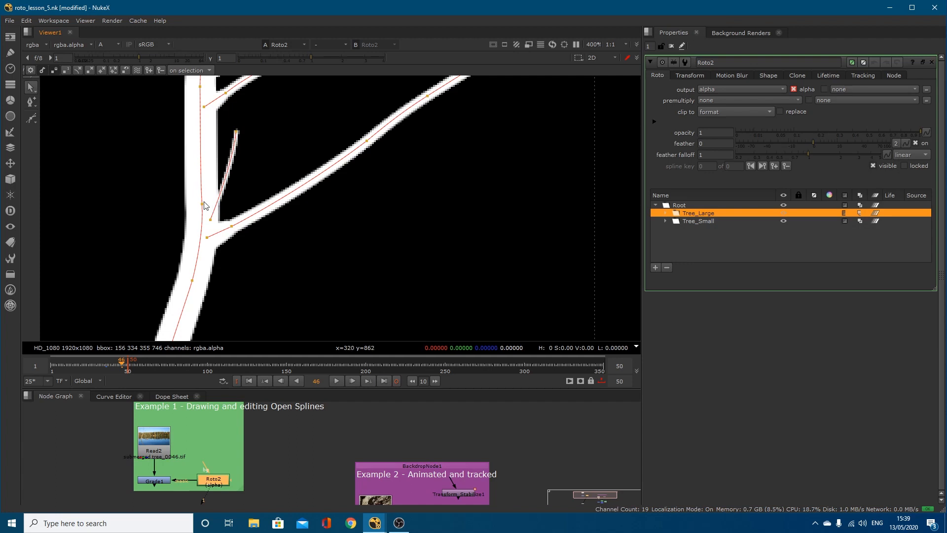
pyautogui.scroll(-7, 291, 238)
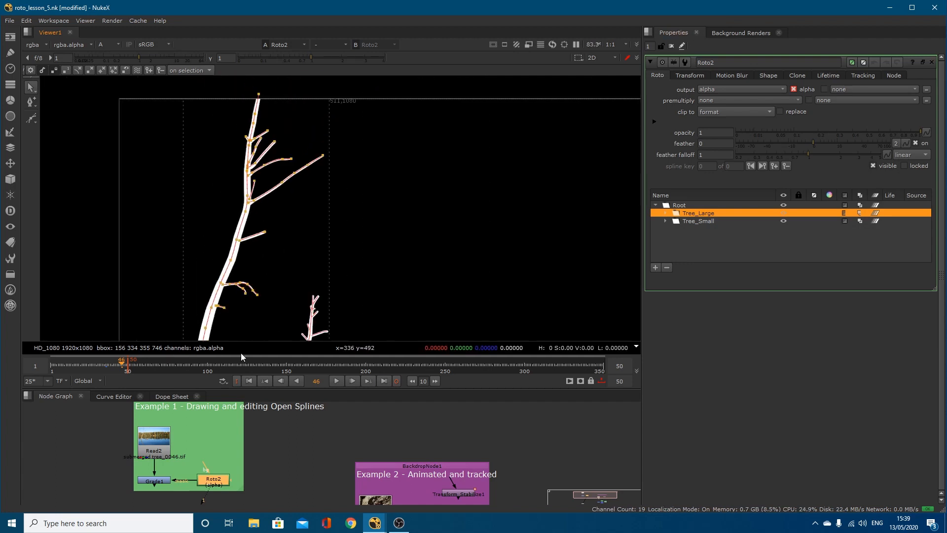
# View the Grade1 result in colour and scrub the timeline to frame 17
pyautogui.click(155, 480)
pyautogui.press('1')
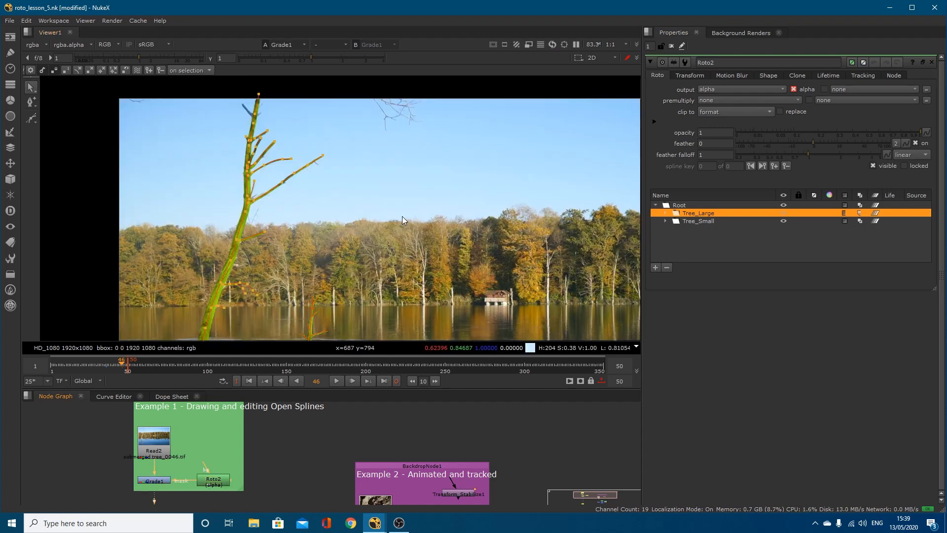
pyautogui.scroll(-1, 356, 232)
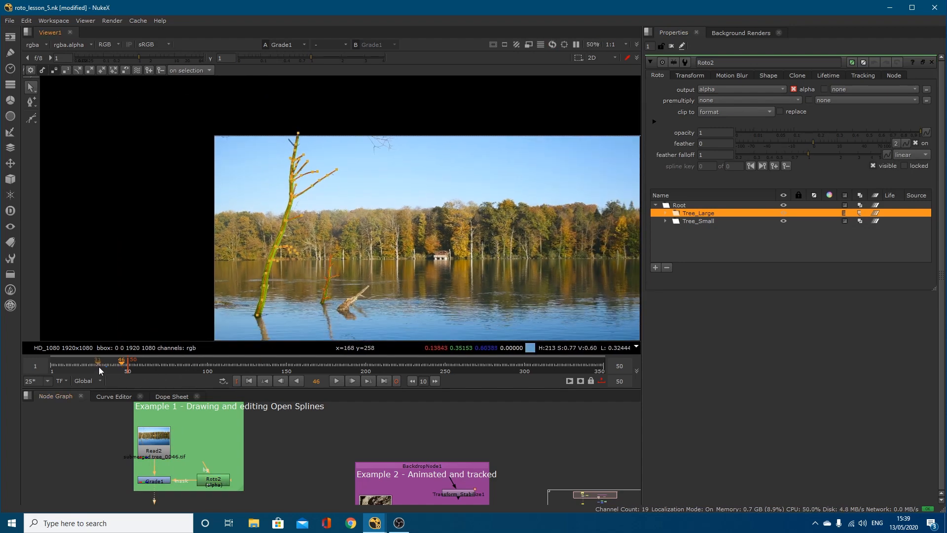
pyautogui.moveTo(98, 366); pyautogui.dragTo(75, 368)
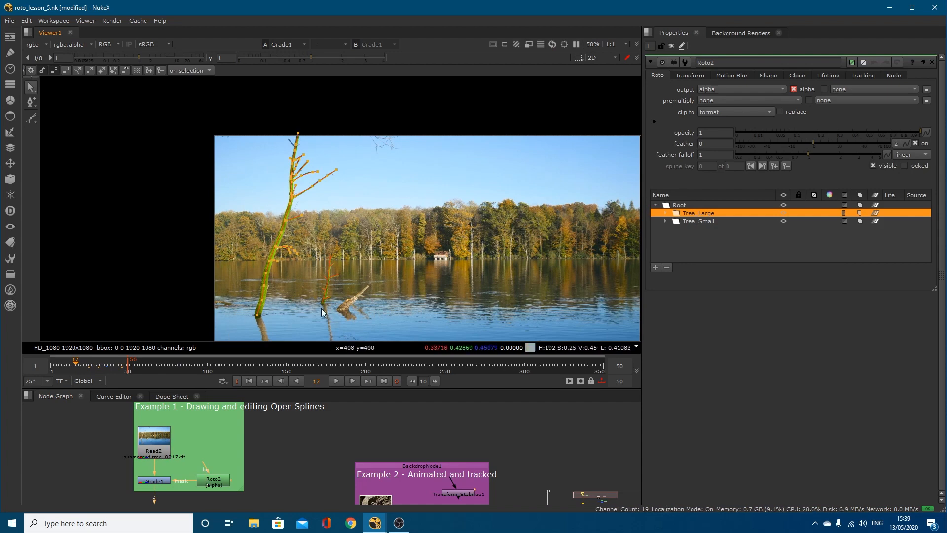
# Move the Example 2 backdrop with its nodes up, level with the Example 1 backdrop
pyautogui.scroll(-2, 275, 437)
pyautogui.click(345, 451)
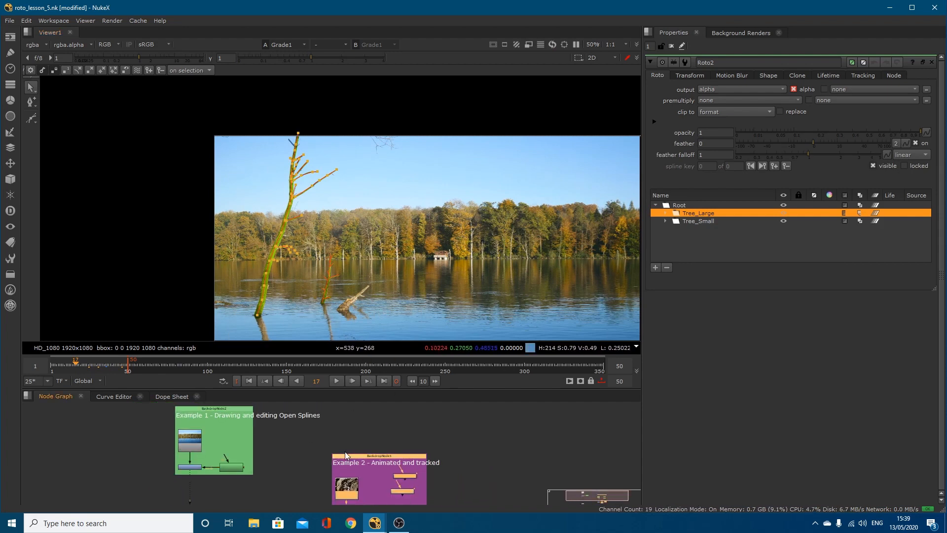
pyautogui.moveTo(345, 451); pyautogui.dragTo(345, 405)
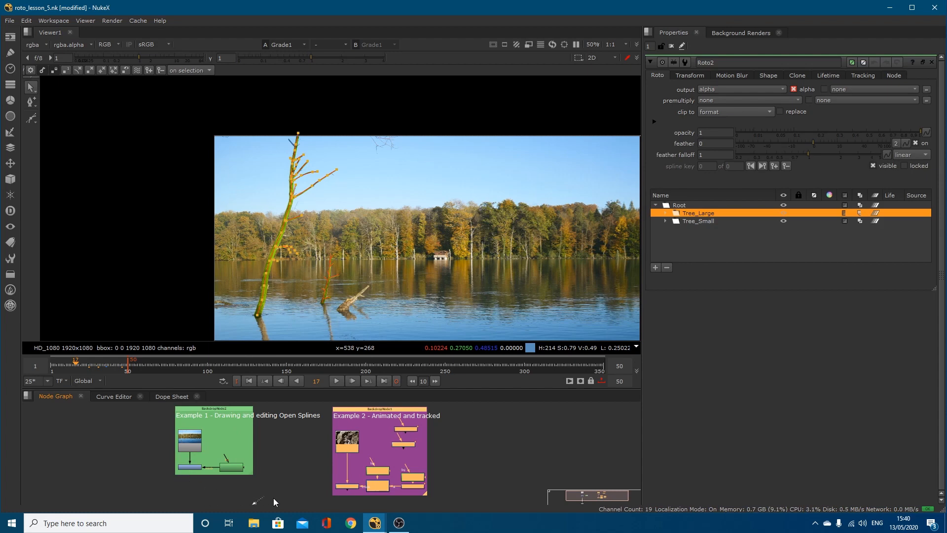
# View the Grade2 climbing shot and close all open node properties
pyautogui.moveTo(342, 490); pyautogui.dragTo(344, 487)
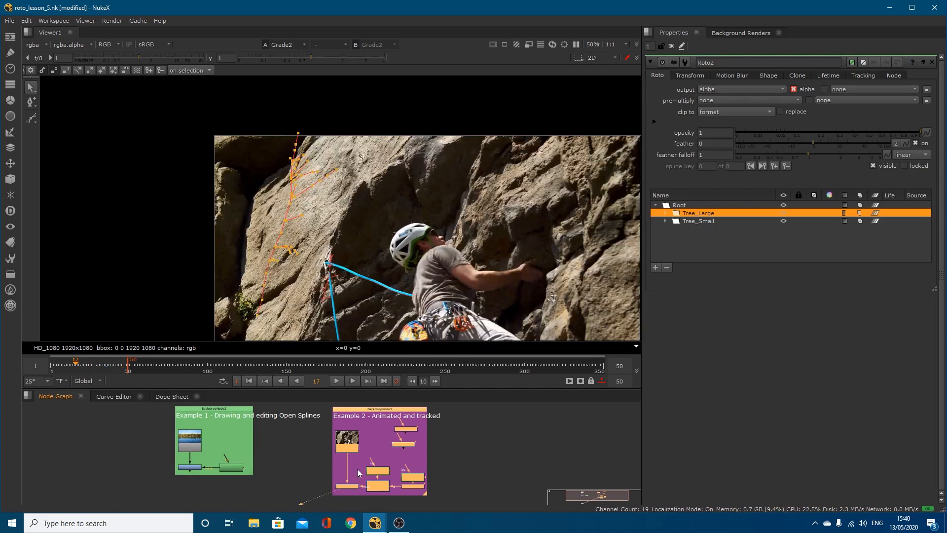
pyautogui.click(671, 46)
pyautogui.scroll(3, 404, 497)
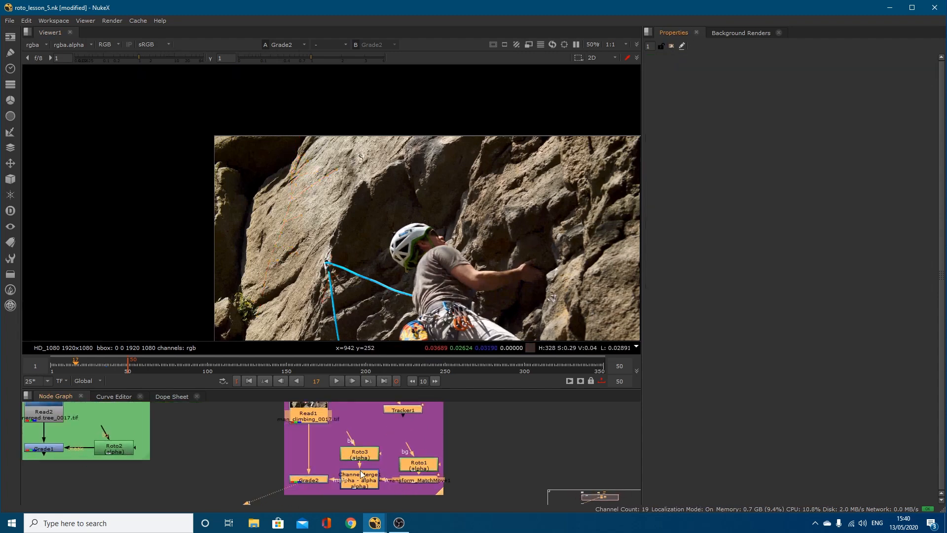
pyautogui.press('f')
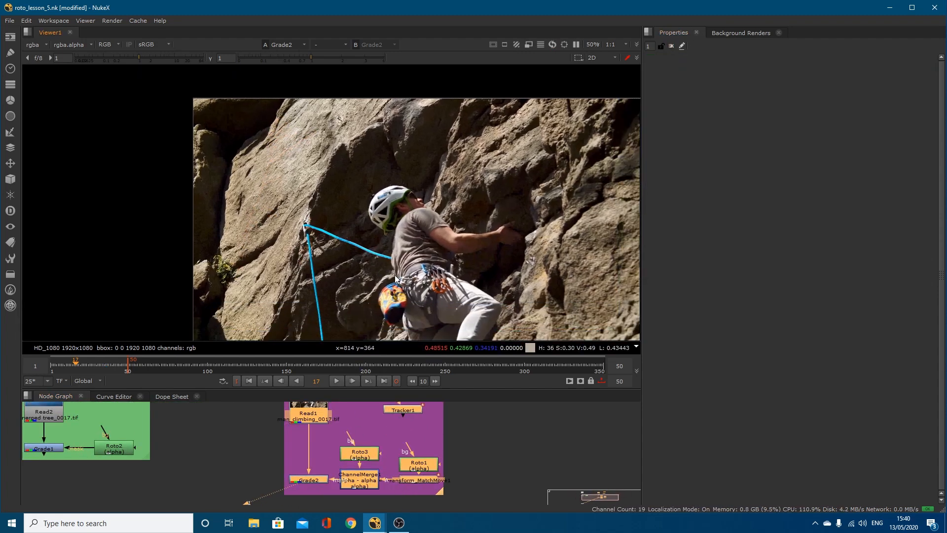
pyautogui.scroll(-5, 290, 459)
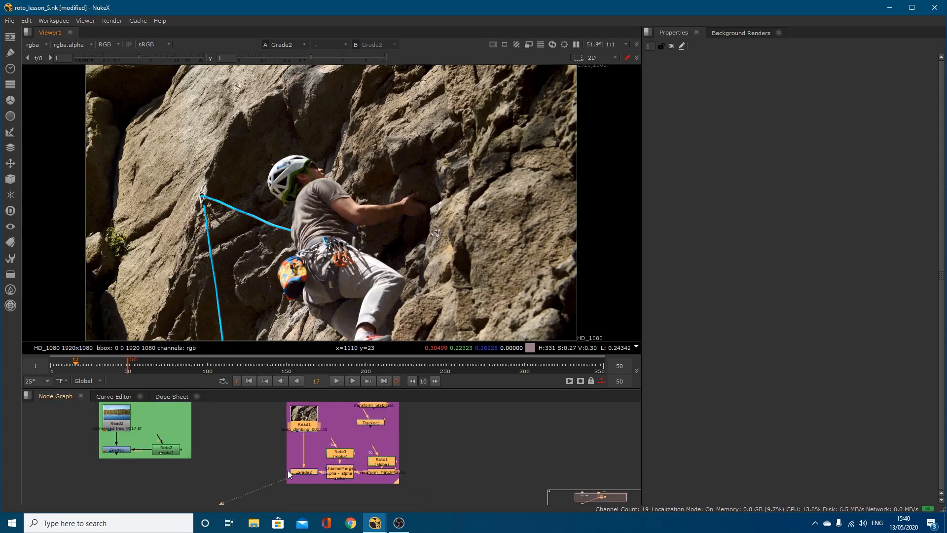
# Move the Viewer1 node directly beneath Grade2 under the Example 2 backdrop
pyautogui.moveTo(257, 466); pyautogui.dragTo(266, 399, button='middle')
pyautogui.moveTo(187, 450); pyautogui.dragTo(304, 431)
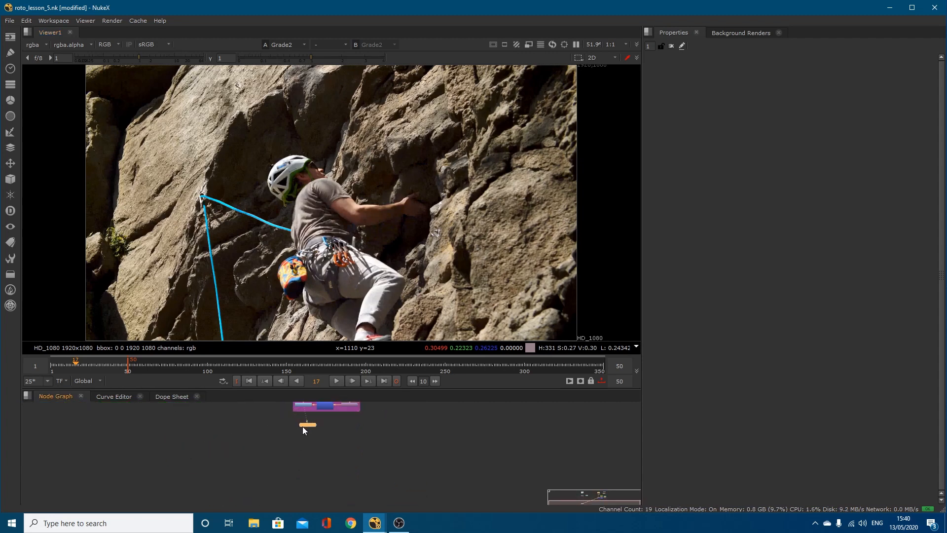
pyautogui.moveTo(299, 428); pyautogui.dragTo(286, 482, button='middle')
pyautogui.scroll(5, 289, 466)
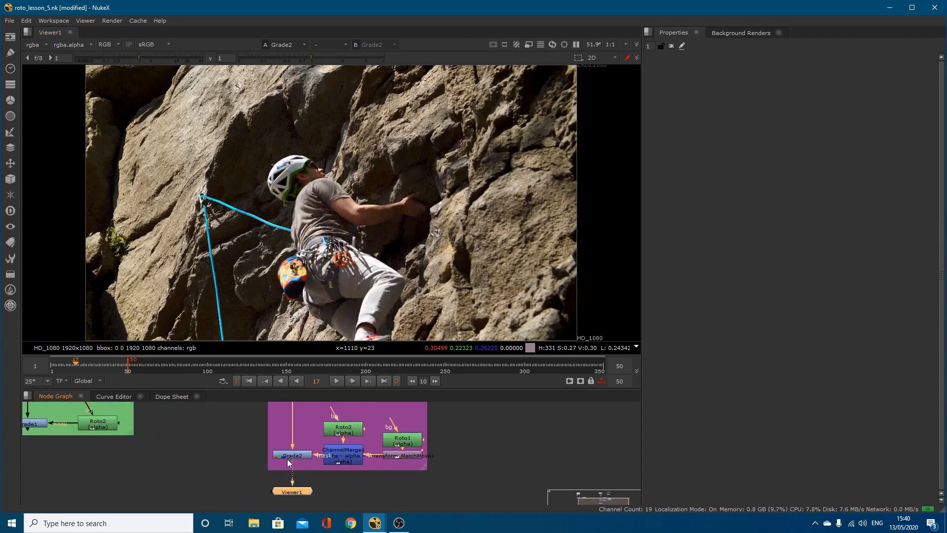
pyautogui.moveTo(283, 436); pyautogui.dragTo(270, 447, button='middle')
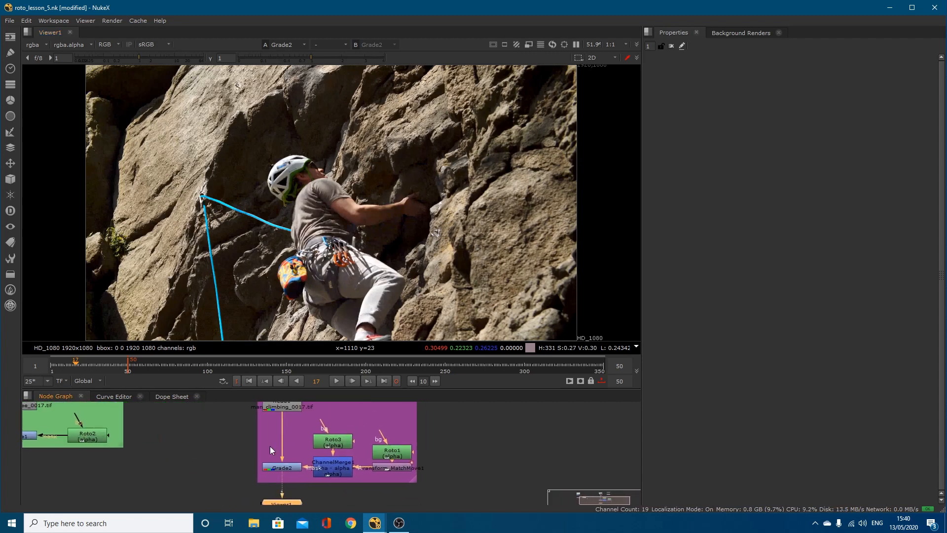
# Set the timeline frame range to In/Out and play the climbing shot
pyautogui.click(99, 381)
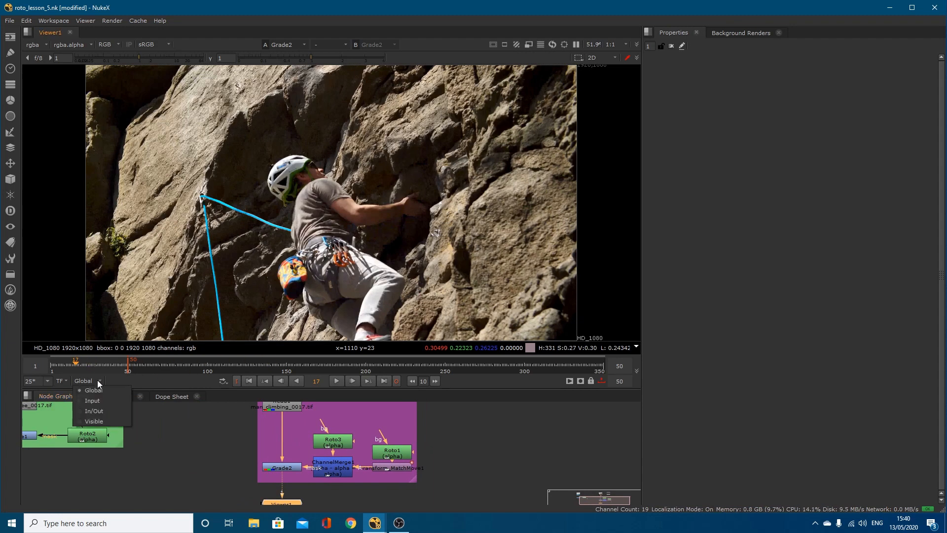
pyautogui.click(103, 411)
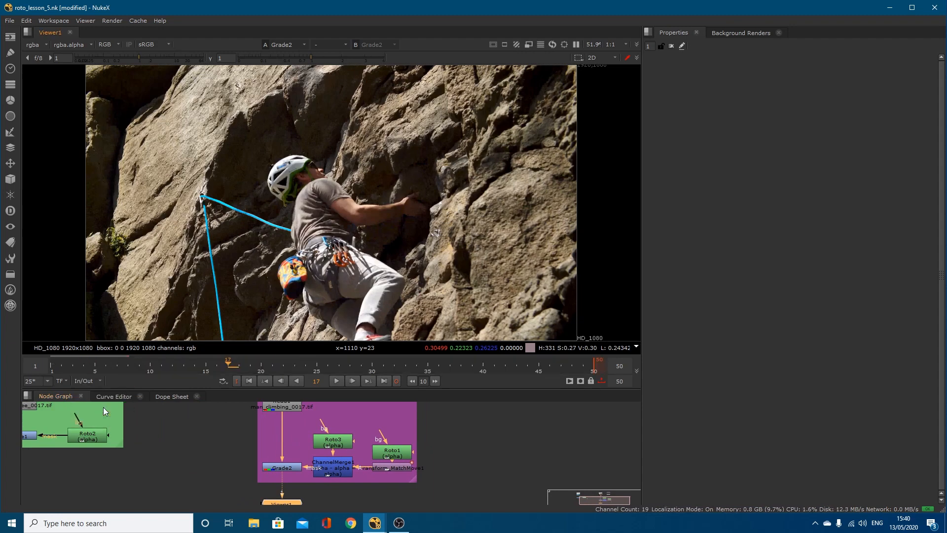
pyautogui.click(335, 381)
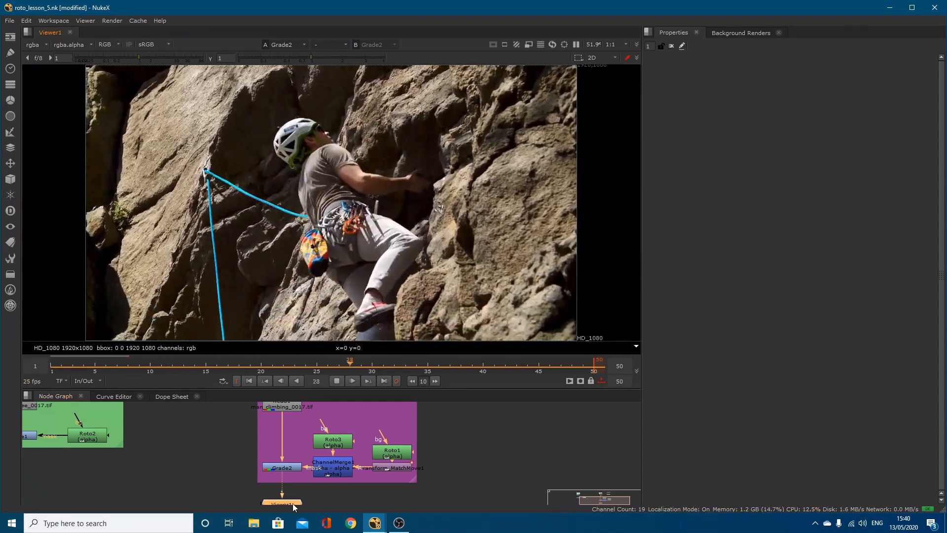
# Place Viewer1 beside the Example 2 backdrop and compare Read1 on viewer input 1 with Grade2 on input 2
pyautogui.moveTo(293, 506); pyautogui.dragTo(225, 491)
pyautogui.click(271, 406)
pyautogui.press('1')
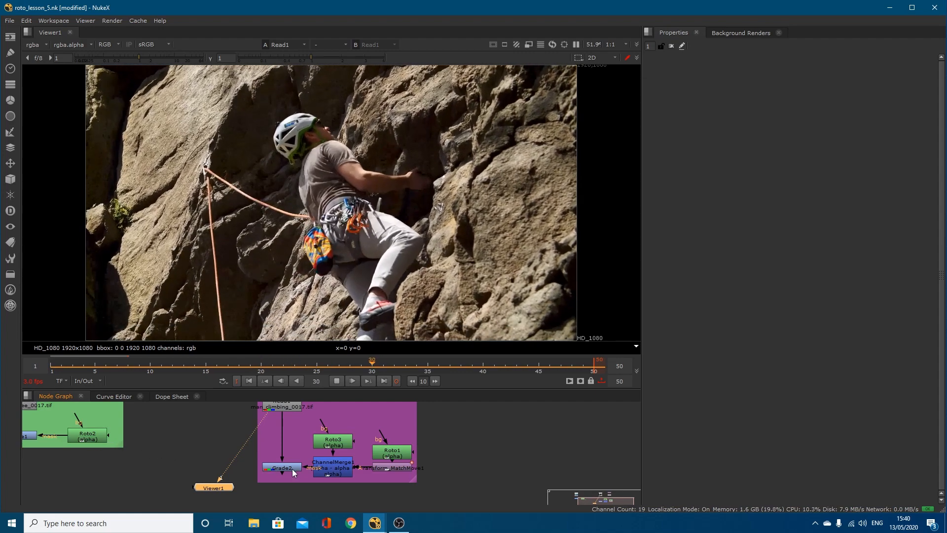
pyautogui.press('2')
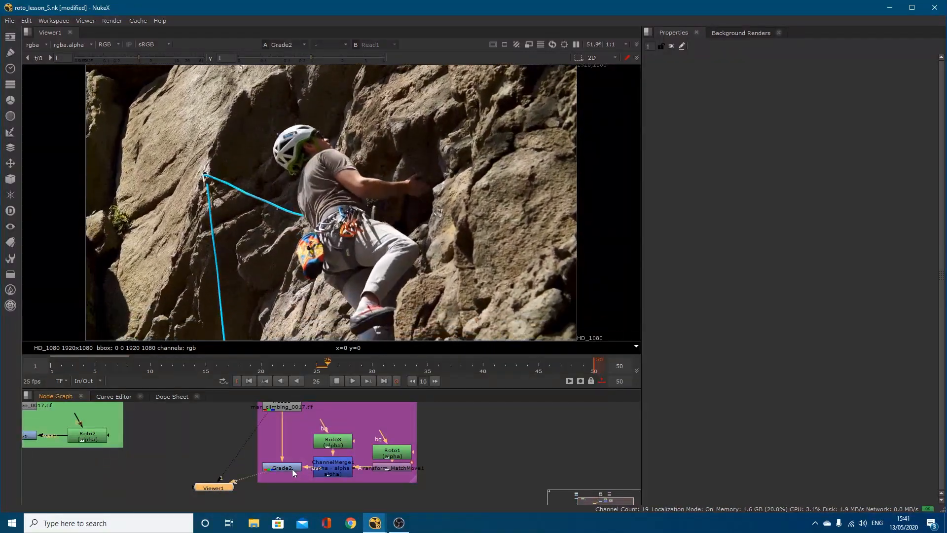
# View the alpha channel of ChannelMerge1 in the viewer, with the whole frame in sight
pyautogui.click(318, 464)
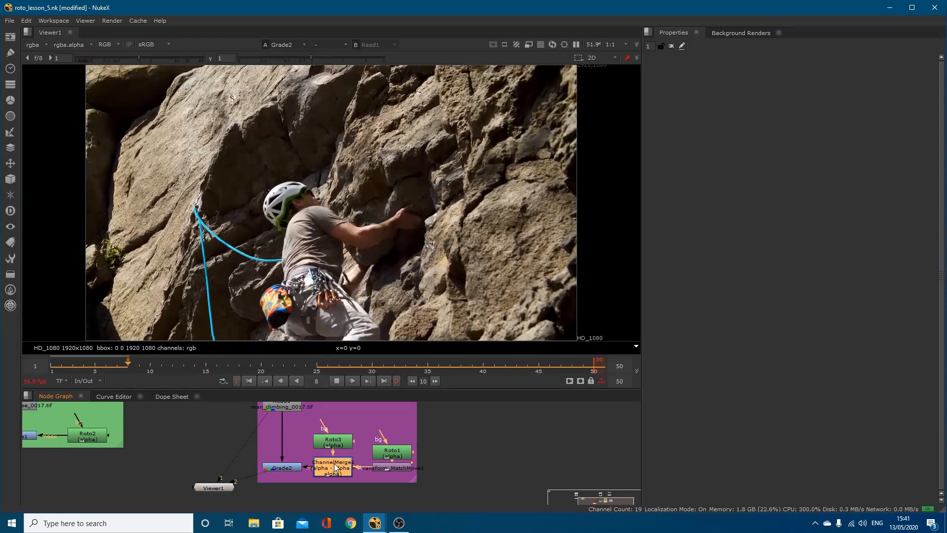
pyautogui.press('2')
pyautogui.press('a')
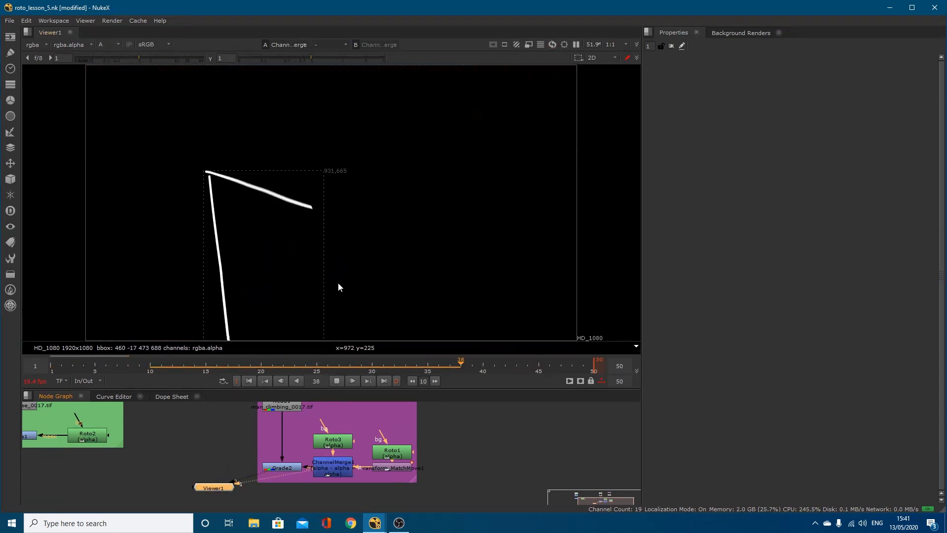
pyautogui.scroll(-3, 342, 282)
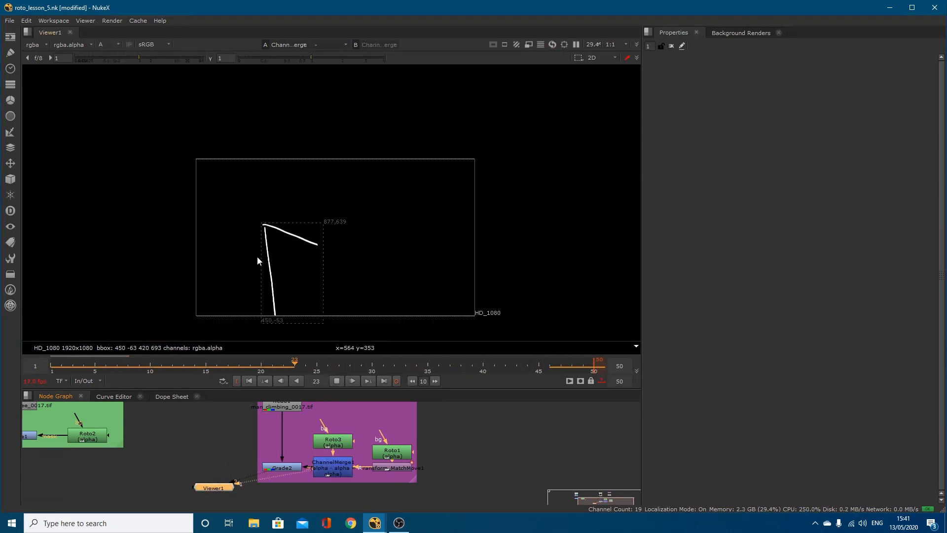
# Open the properties of Roto1 and Roto3 and examine their shapes over the rope matte
pyautogui.moveTo(341, 449); pyautogui.dragTo(326, 469, button='middle')
pyautogui.scroll(-1, 343, 446)
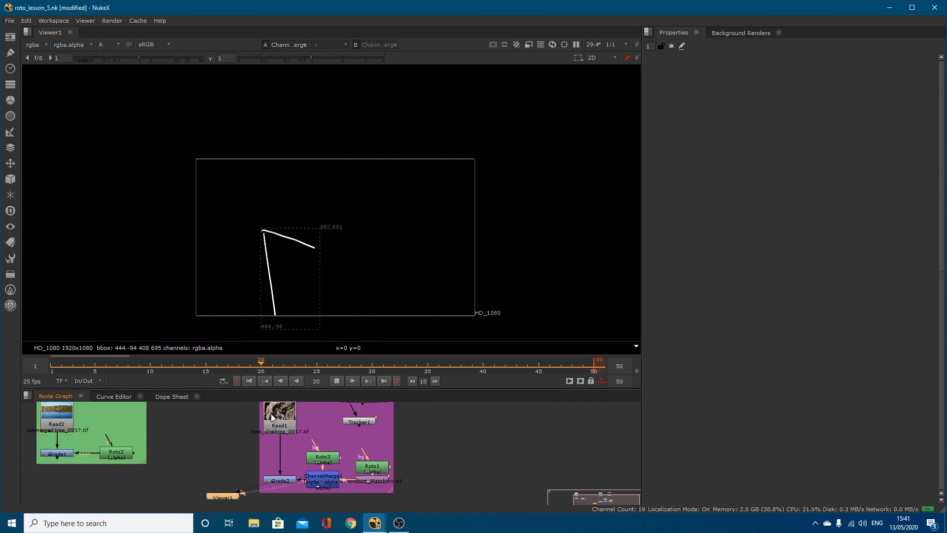
pyautogui.scroll(2, 376, 478)
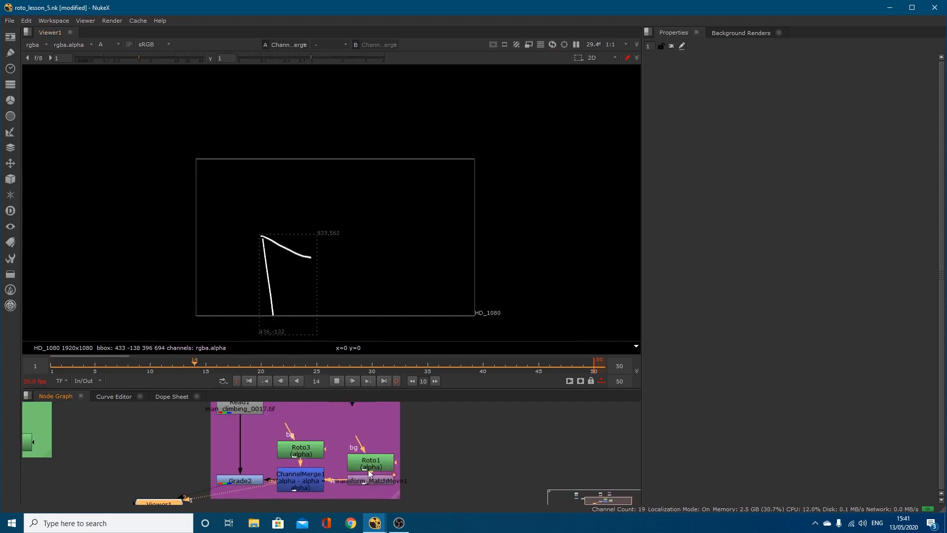
pyautogui.click(366, 467)
pyautogui.doubleClick(366, 467)
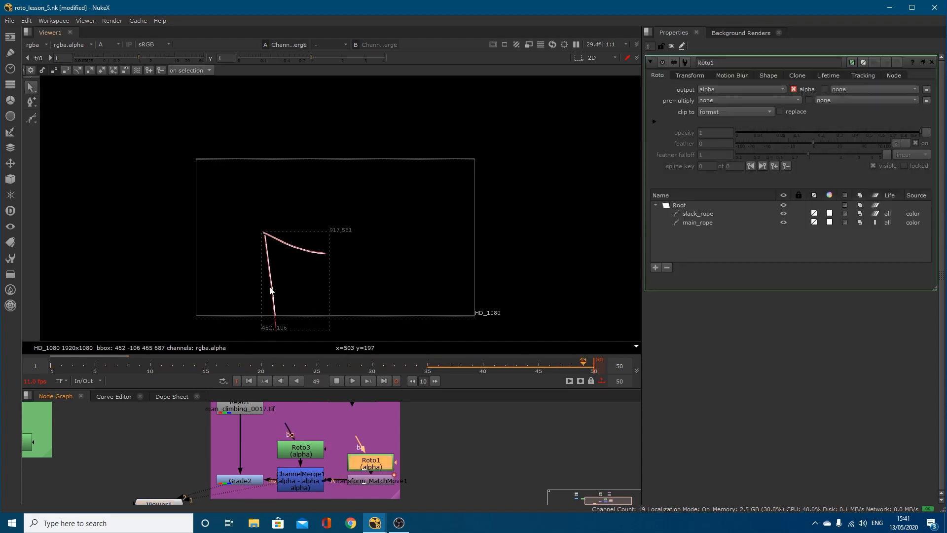
pyautogui.scroll(2, 297, 314)
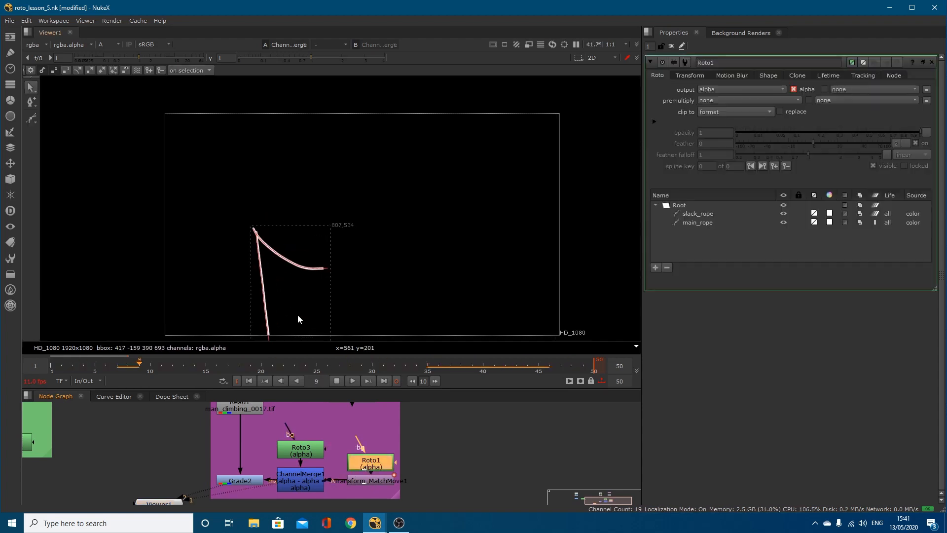
pyautogui.doubleClick(304, 448)
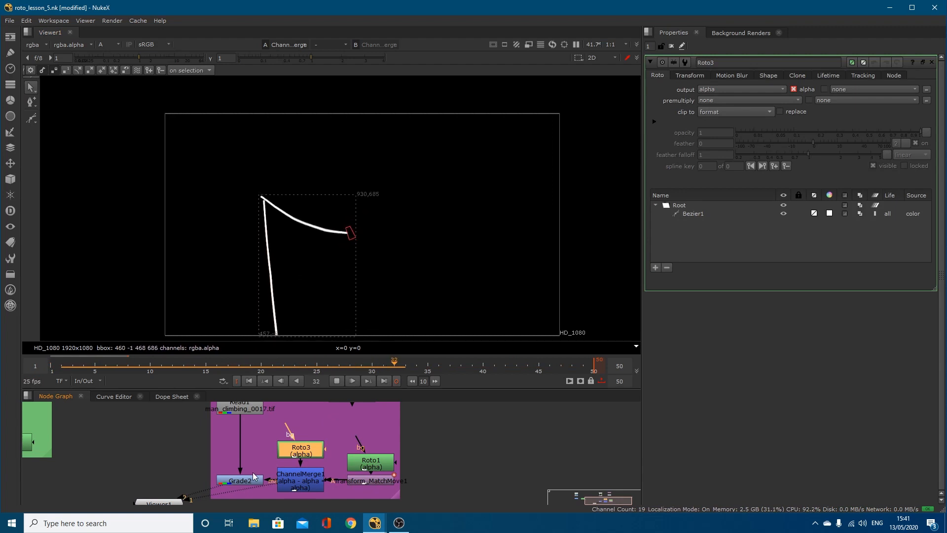
# View Read1 and Grade2 in turn on viewer input 1
pyautogui.click(229, 410)
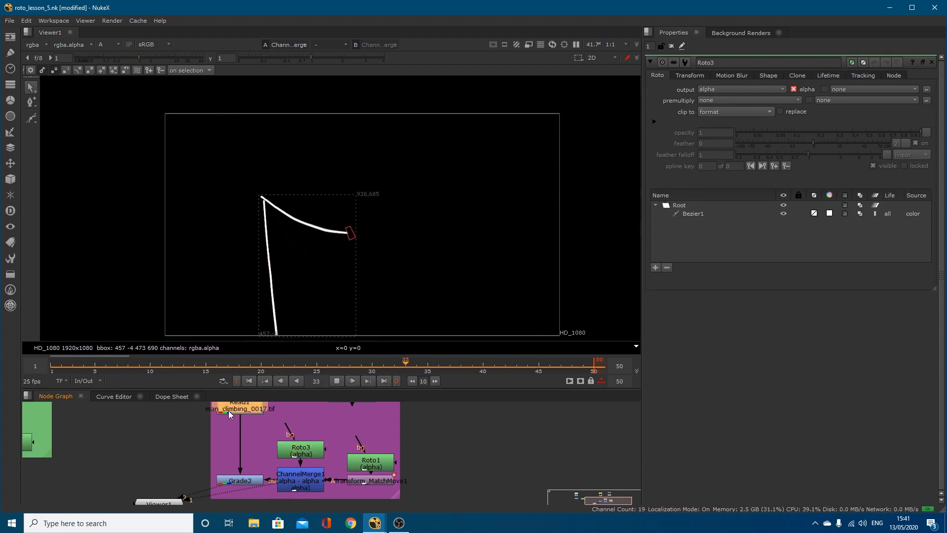
pyautogui.press('1')
pyautogui.click(242, 483)
pyautogui.press('1')
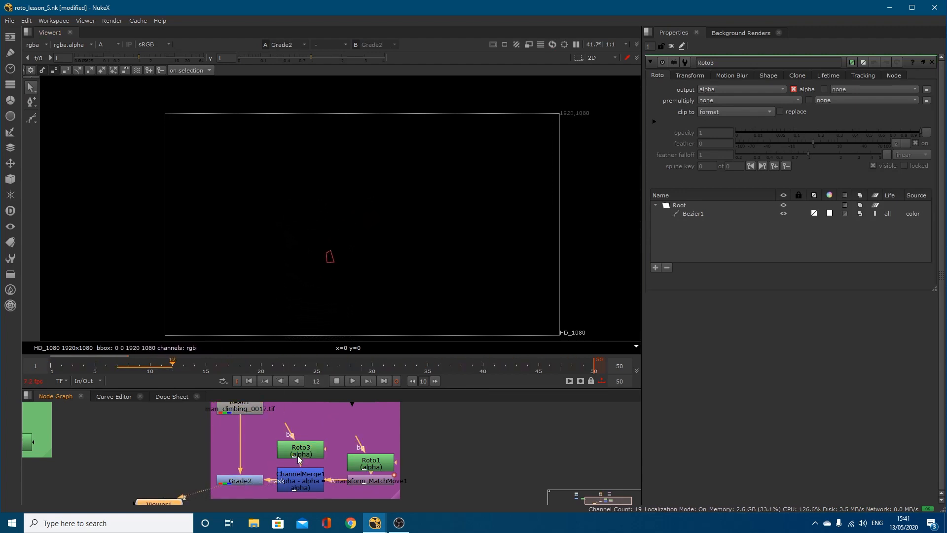
# Connect Grade2's mask input directly to Transform_MatchMove1, inspect the rope's end at the climber in colour, and reconnect the mask to ChannelMerge1
pyautogui.moveTo(297, 455); pyautogui.dragTo(350, 482)
pyautogui.press('a')
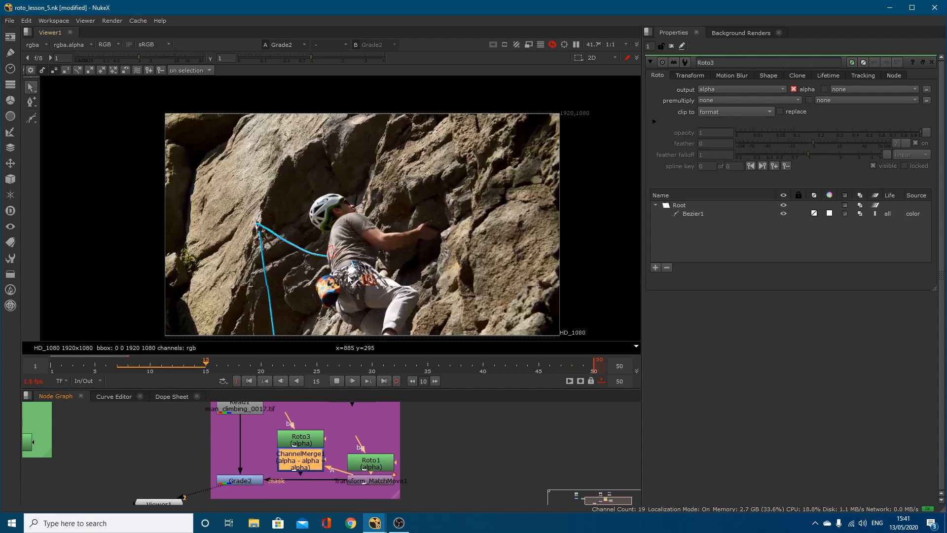
pyautogui.scroll(5, 348, 276)
pyautogui.scroll(3, 311, 263)
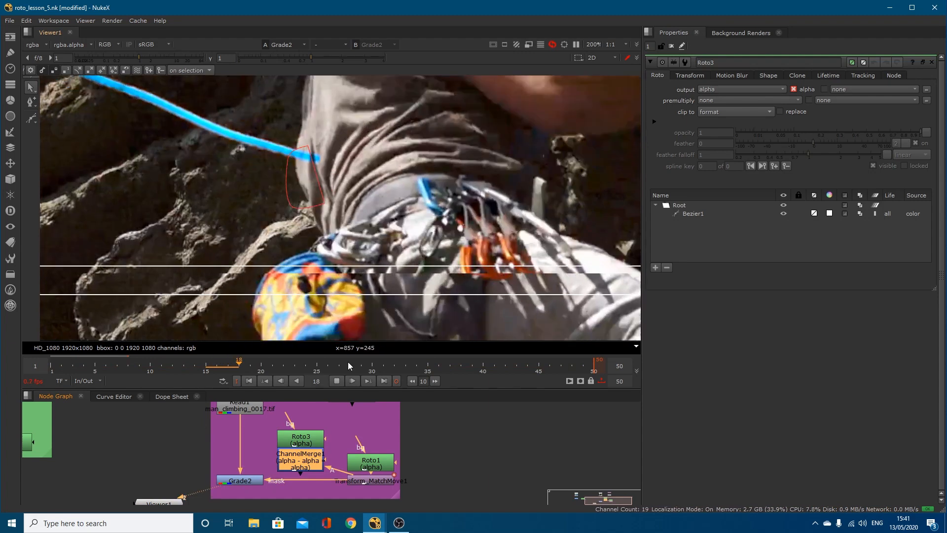
pyautogui.moveTo(340, 479); pyautogui.dragTo(309, 471)
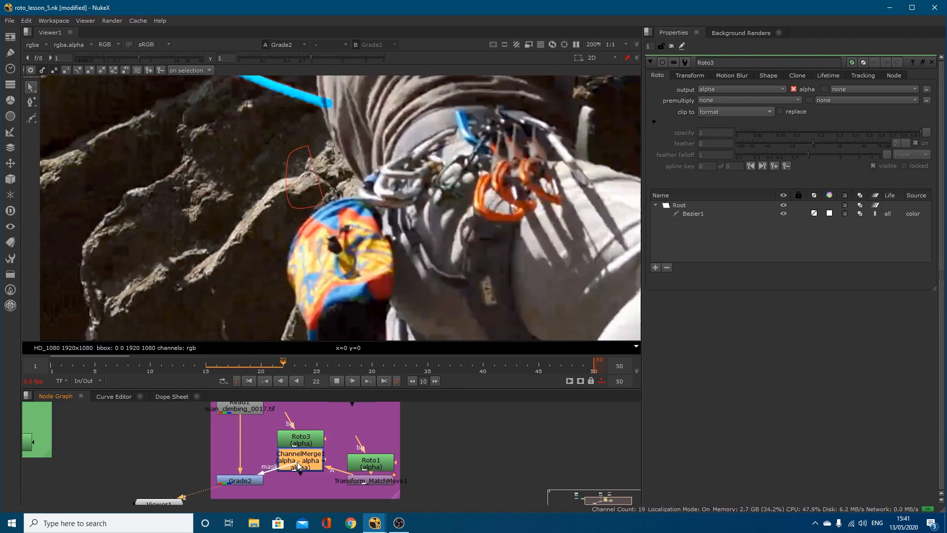
pyautogui.scroll(-5, 386, 149)
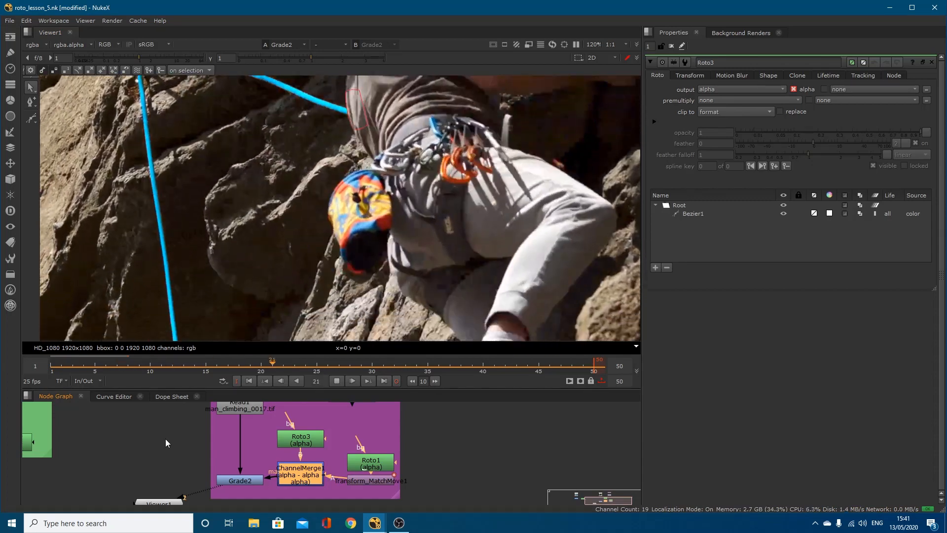
# Stop playback, paste a copy of the lake Read2 node in the empty area beside the Example 1 backdrop, and view it
pyautogui.scroll(-2, 244, 445)
pyautogui.moveTo(141, 437); pyautogui.dragTo(306, 447, button='middle')
pyautogui.click(338, 383)
pyautogui.scroll(-2, 262, 444)
pyautogui.moveTo(245, 443); pyautogui.dragTo(306, 445, button='middle')
pyautogui.click(266, 437)
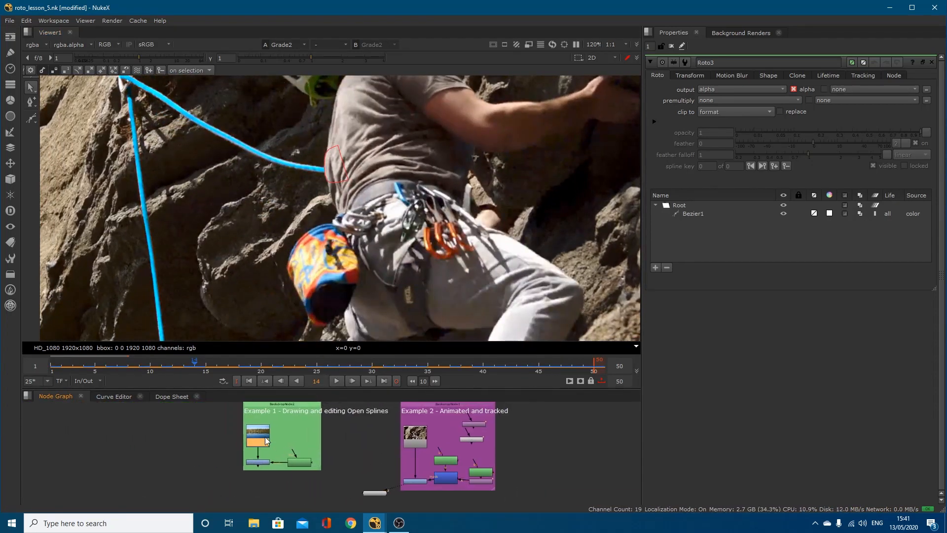
pyautogui.click(143, 428)
pyautogui.hotkey('ctrl', 'v')
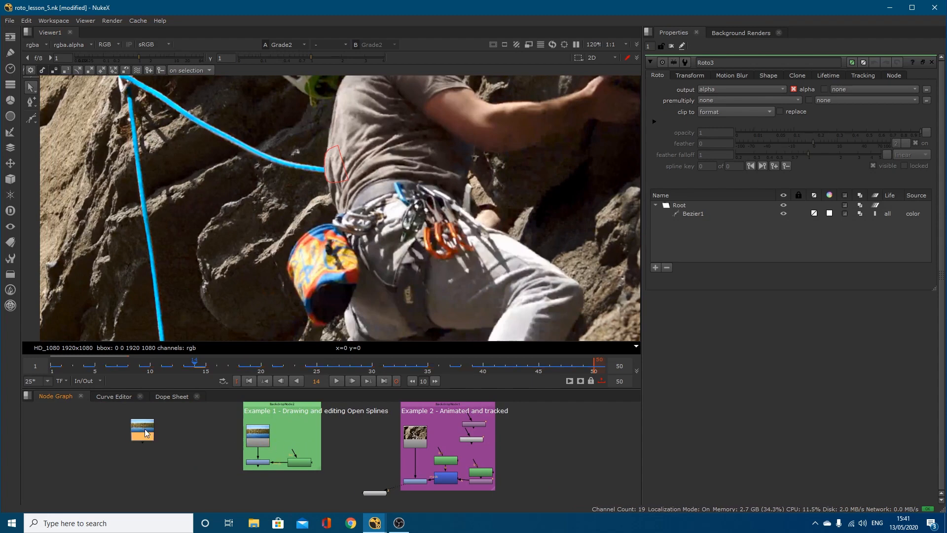
pyautogui.press('1')
pyautogui.moveTo(154, 198); pyautogui.dragTo(322, 242, button='middle')
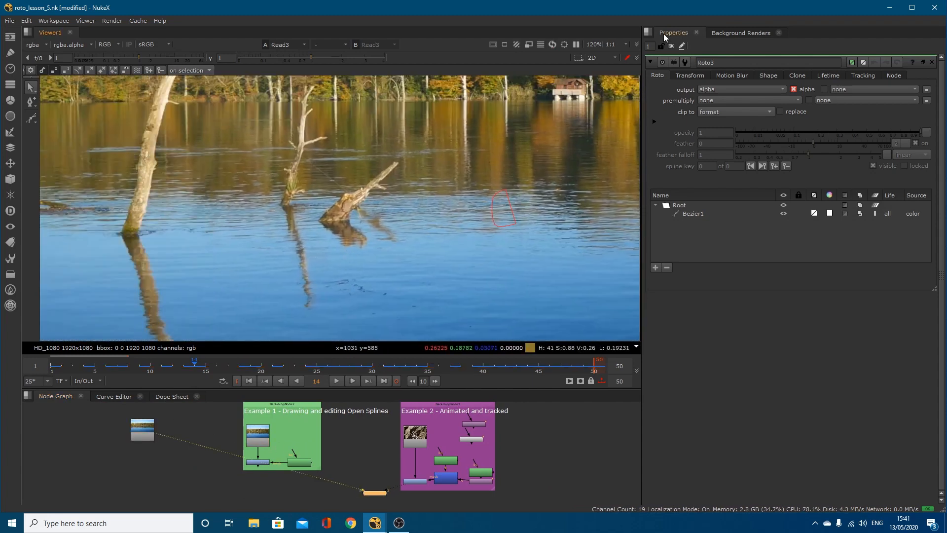
# Close all open node properties and add a Roto node between the copied lake Read node and Viewer1
pyautogui.click(671, 46)
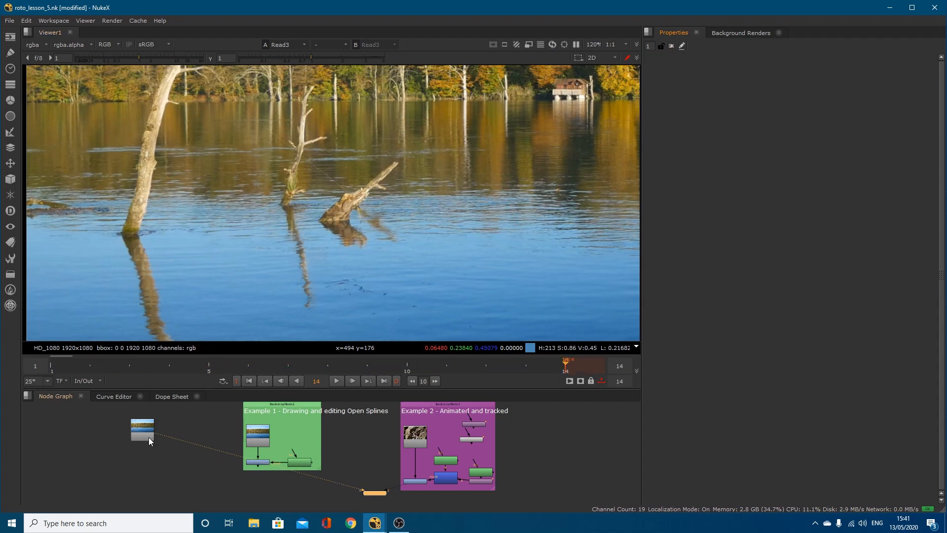
pyautogui.moveTo(364, 493); pyautogui.dragTo(344, 492)
pyautogui.press('o')
pyautogui.moveTo(164, 491); pyautogui.dragTo(158, 454)
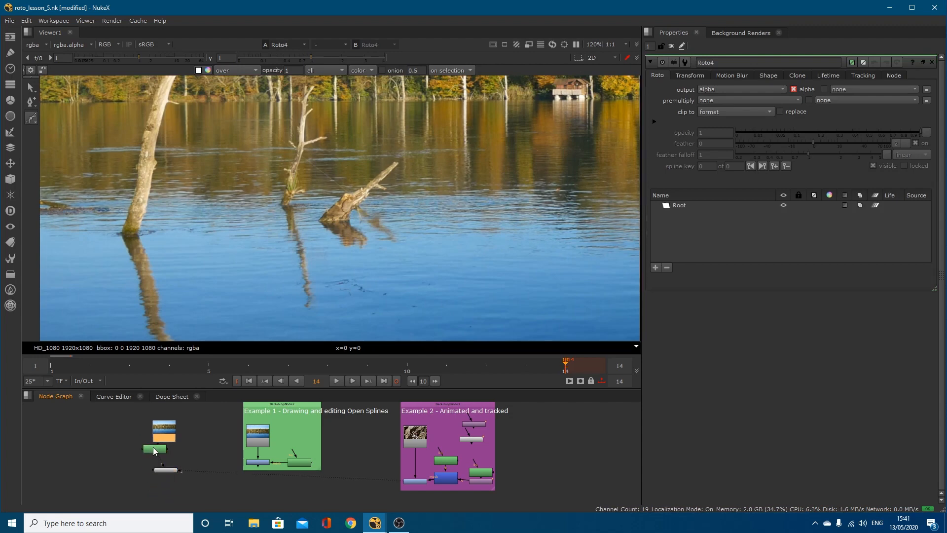
# Start an Open Spline in the new Roto node at the base of the tallest tree, where it meets the water
pyautogui.scroll(4, 153, 447)
pyautogui.scroll(-2, 257, 196)
pyautogui.press('f')
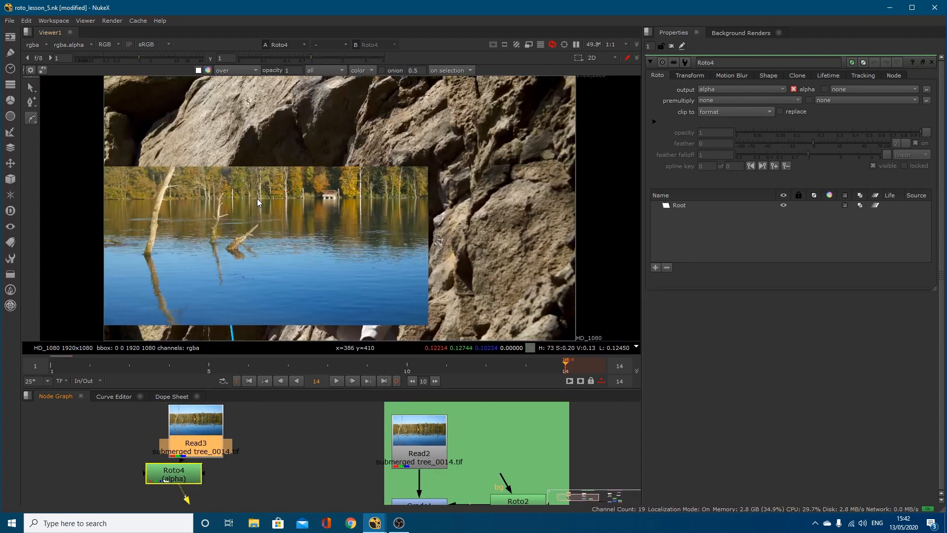
pyautogui.scroll(2, 158, 232)
pyautogui.scroll(5, 158, 234)
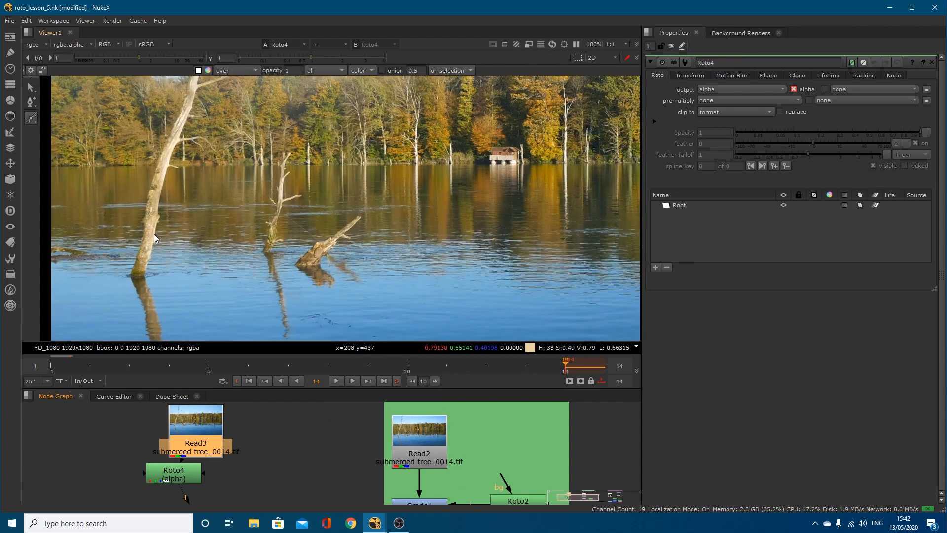
pyautogui.rightClick(34, 119)
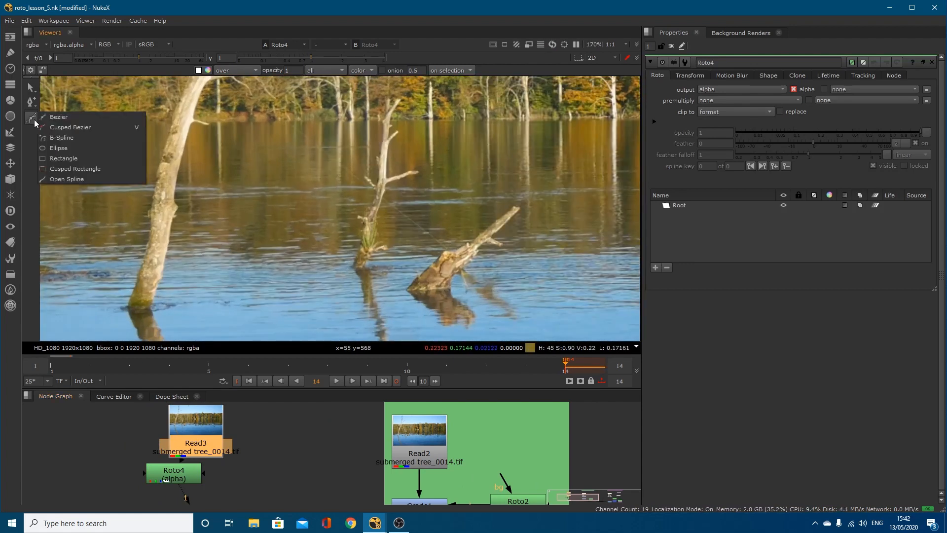
pyautogui.click(67, 178)
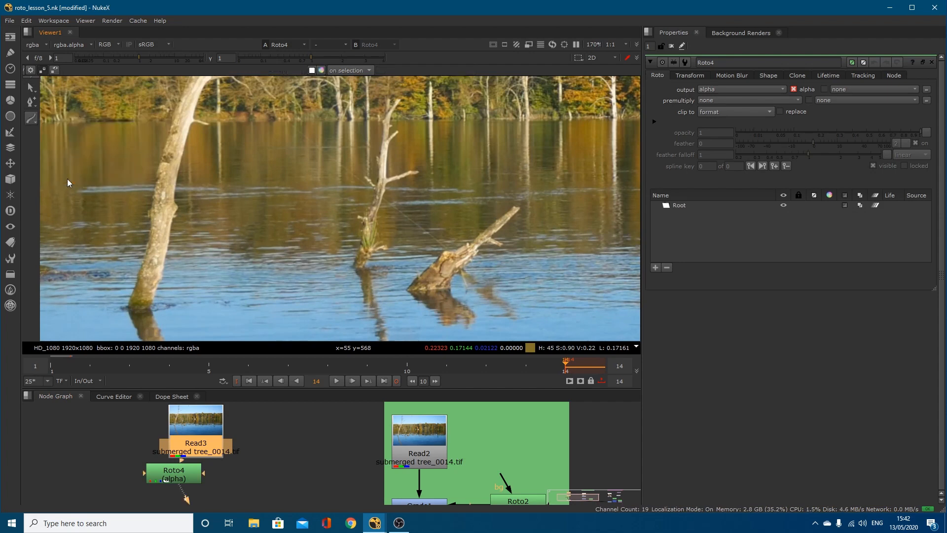
pyautogui.scroll(-2, 141, 254)
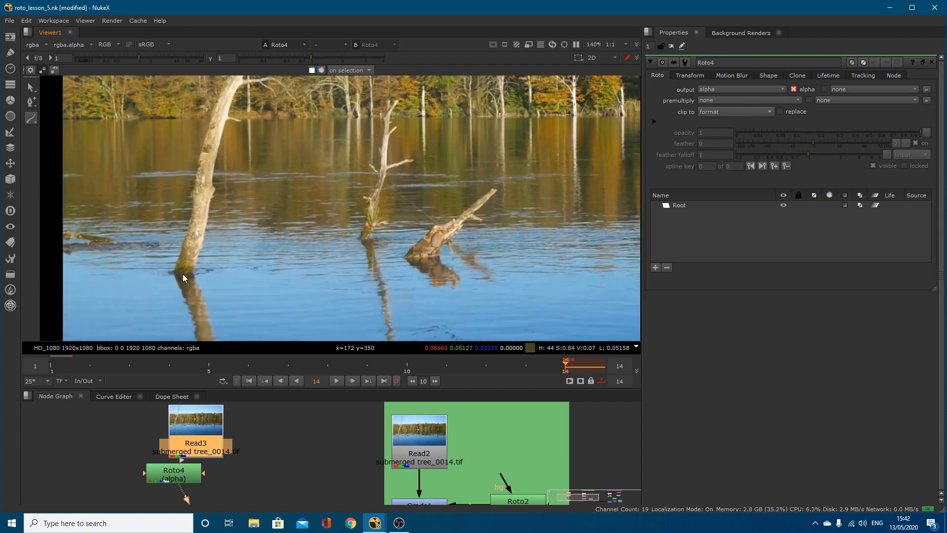
pyautogui.scroll(1, 181, 273)
pyautogui.click(182, 277)
pyautogui.moveTo(184, 275); pyautogui.dragTo(189, 260)
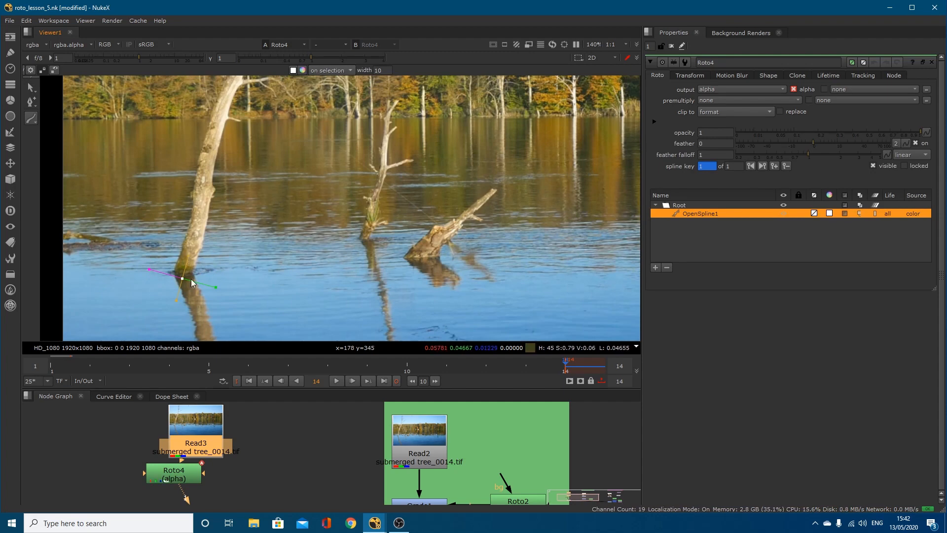
# Extend the open spline point by point along the trunk's centre, from the water up to the upper part of the forest backdrop
pyautogui.click(200, 216)
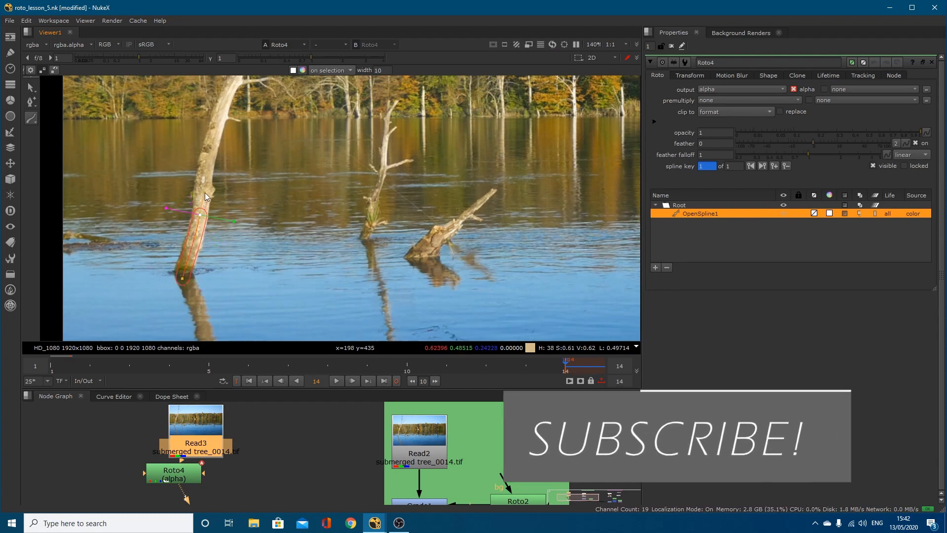
pyautogui.click(205, 167)
pyautogui.moveTo(205, 167); pyautogui.dragTo(207, 162)
pyautogui.moveTo(213, 184); pyautogui.dragTo(215, 211, button='middle')
pyautogui.click(224, 137)
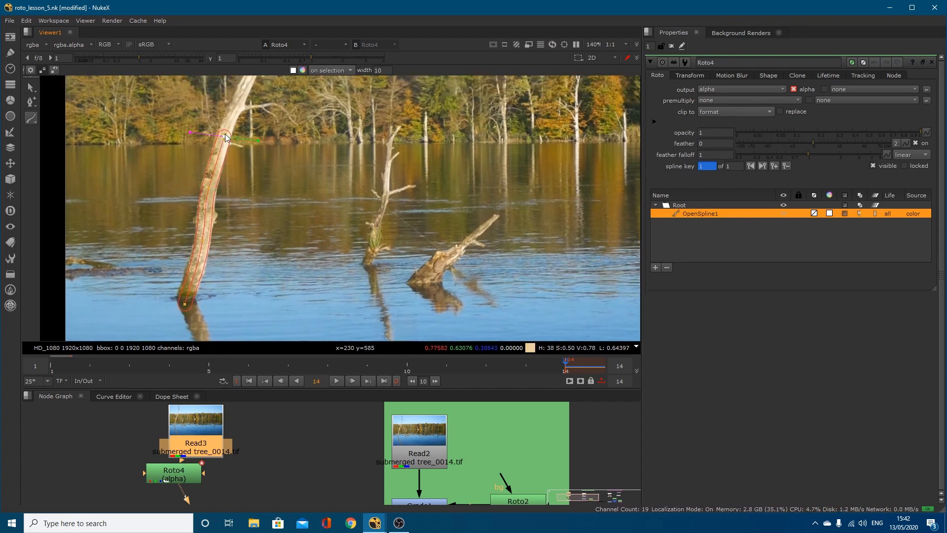
pyautogui.moveTo(229, 126); pyautogui.dragTo(226, 182, button='middle')
pyautogui.click(236, 150)
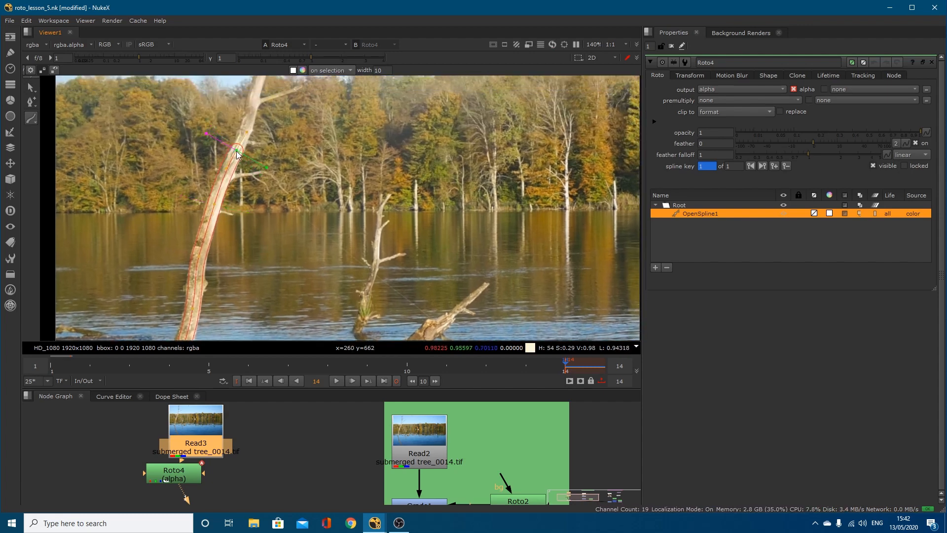
pyautogui.moveTo(238, 150); pyautogui.dragTo(232, 211, button='middle')
pyautogui.moveTo(232, 208); pyautogui.dragTo(239, 156)
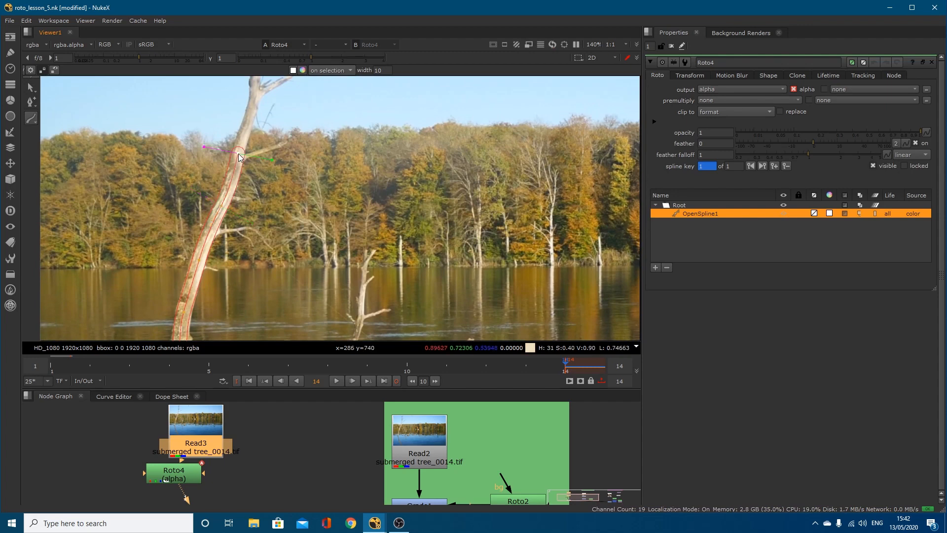
# Continue the open spline along the bare upper trunk against the sky, ending just beyond the image's upper edge
pyautogui.click(256, 99)
pyautogui.moveTo(261, 97); pyautogui.dragTo(271, 167, button='middle')
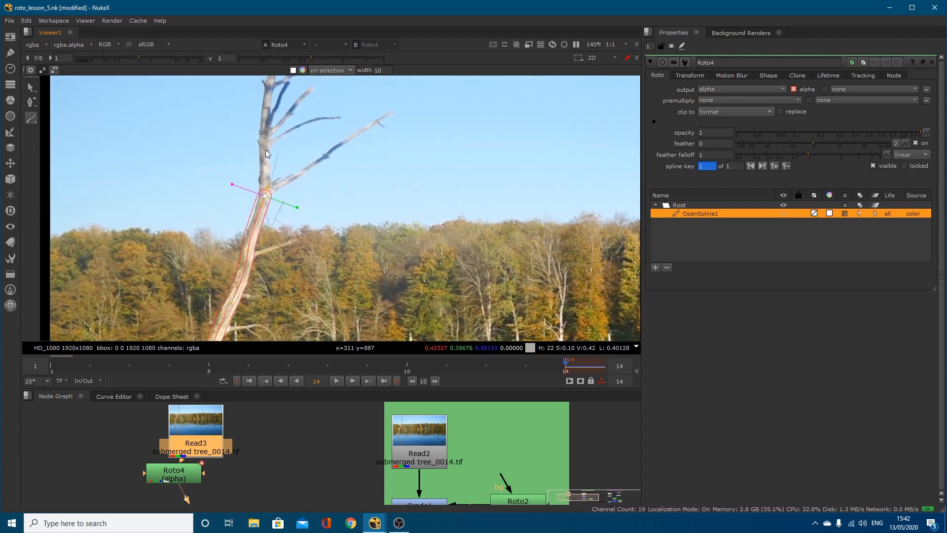
pyautogui.moveTo(263, 157); pyautogui.dragTo(263, 154)
pyautogui.moveTo(267, 119); pyautogui.dragTo(268, 161, button='middle')
pyautogui.click(267, 146)
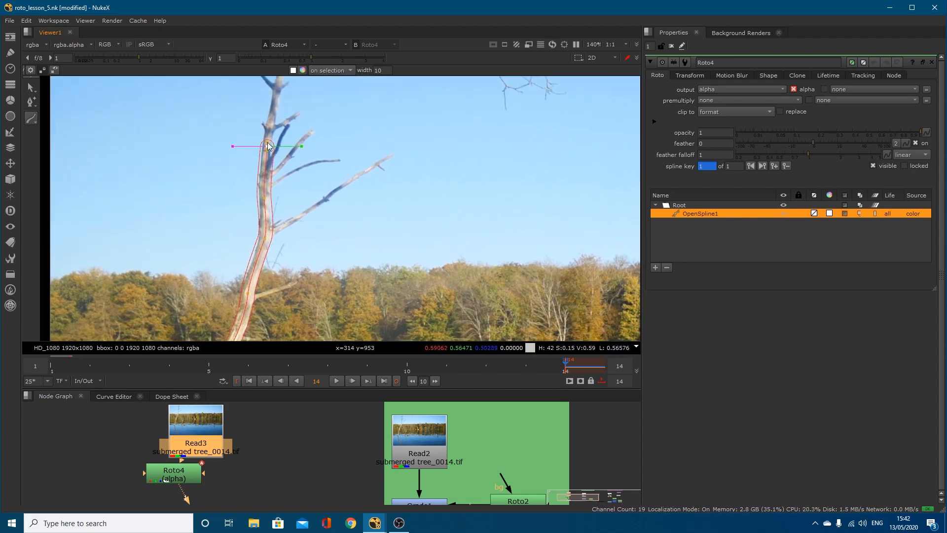
pyautogui.moveTo(270, 124); pyautogui.dragTo(268, 155, button='middle')
pyautogui.click(272, 126)
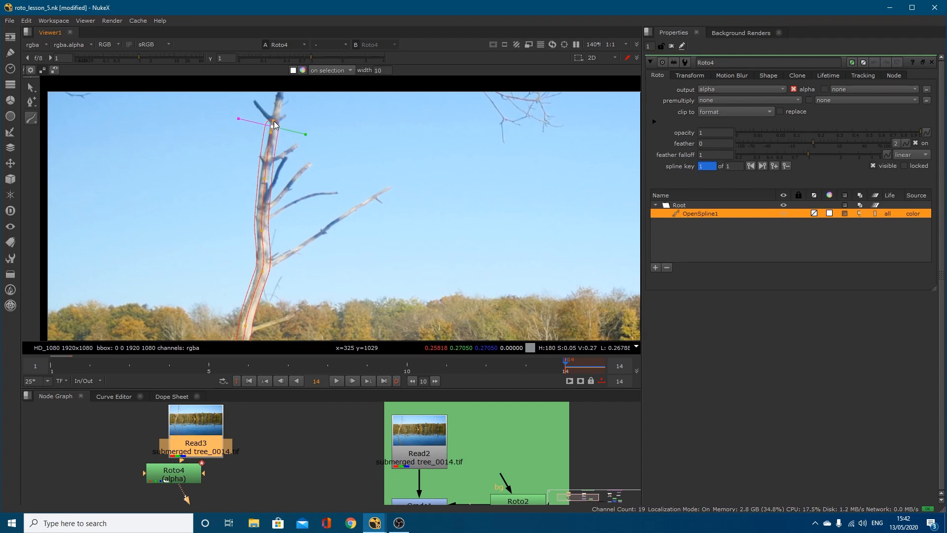
pyautogui.click(280, 92)
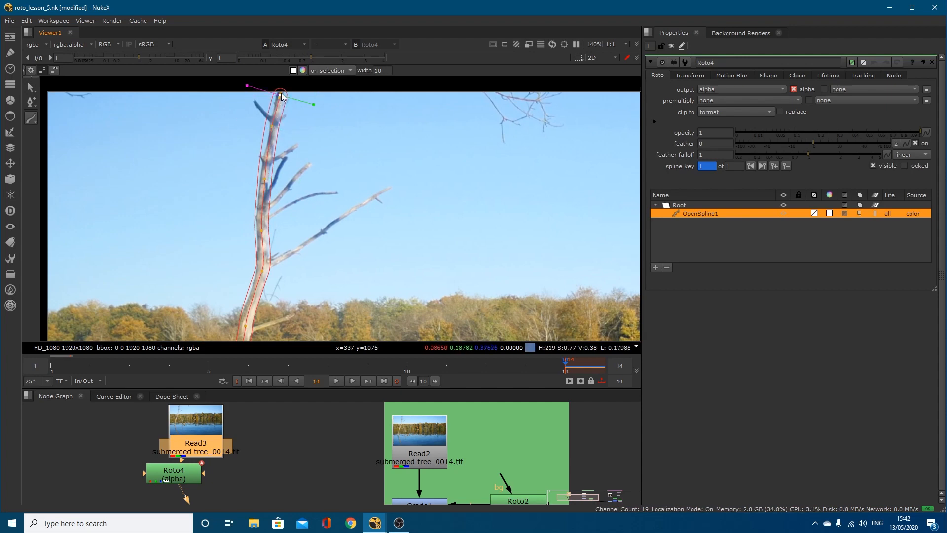
pyautogui.moveTo(282, 91); pyautogui.dragTo(282, 90)
# Add an extra spline point in the open sky away from the tree and undo it
pyautogui.click(546, 207)
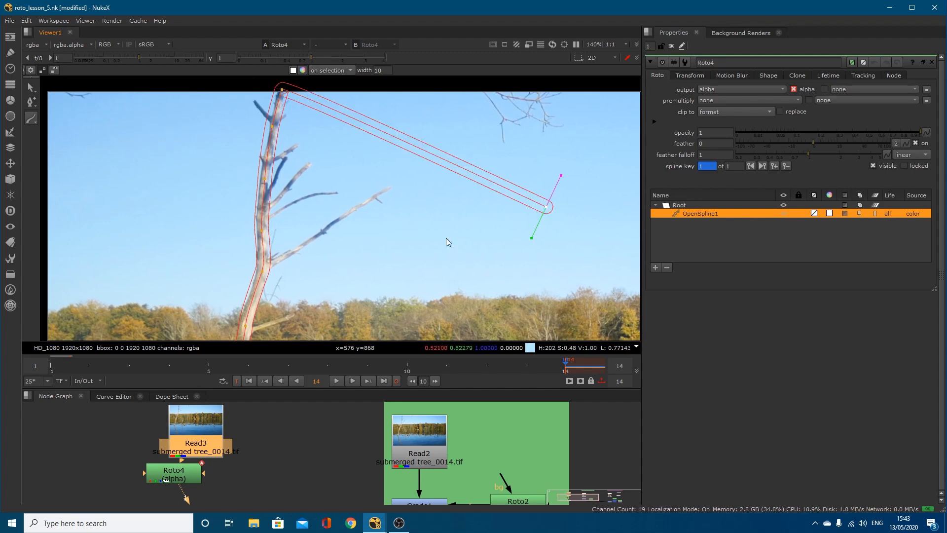
pyautogui.hotkey('ctrl', 'z')
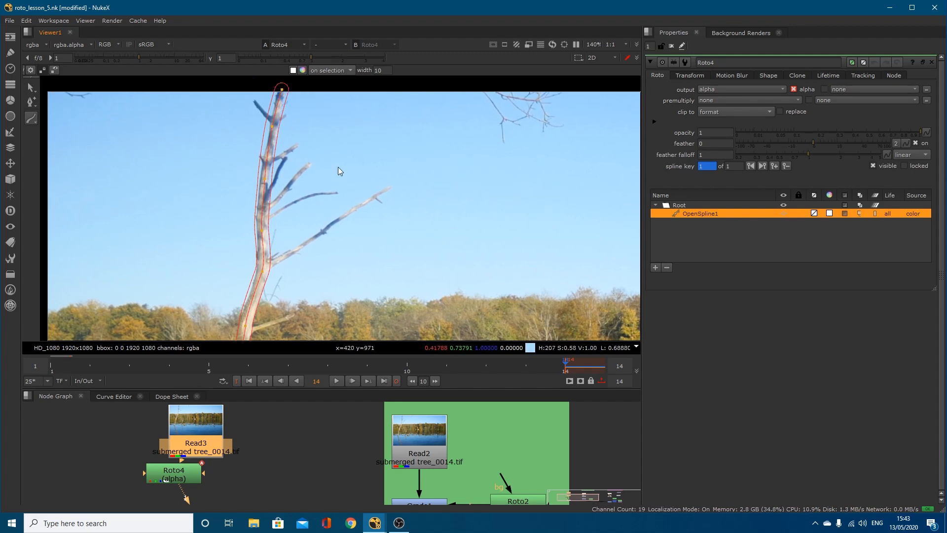
# Leave the spline drawing tool with the trunk spline deselected and compare its alpha matte with the footage
pyautogui.press('q')
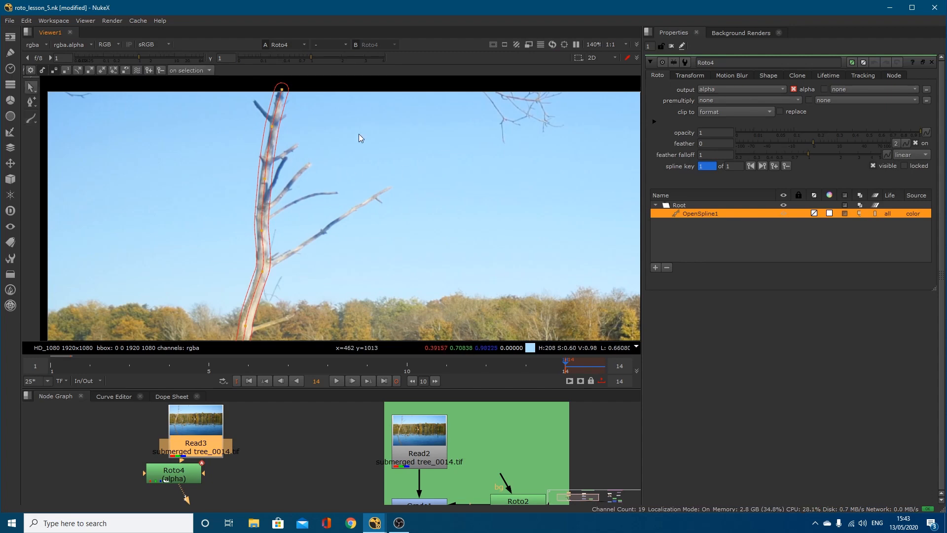
pyautogui.click(449, 198)
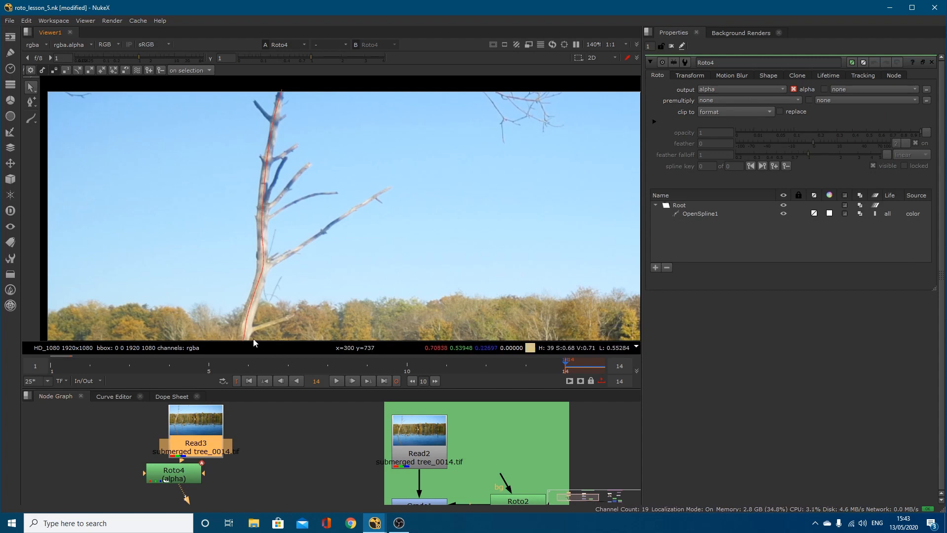
pyautogui.press('a')
pyautogui.scroll(-5, 316, 237)
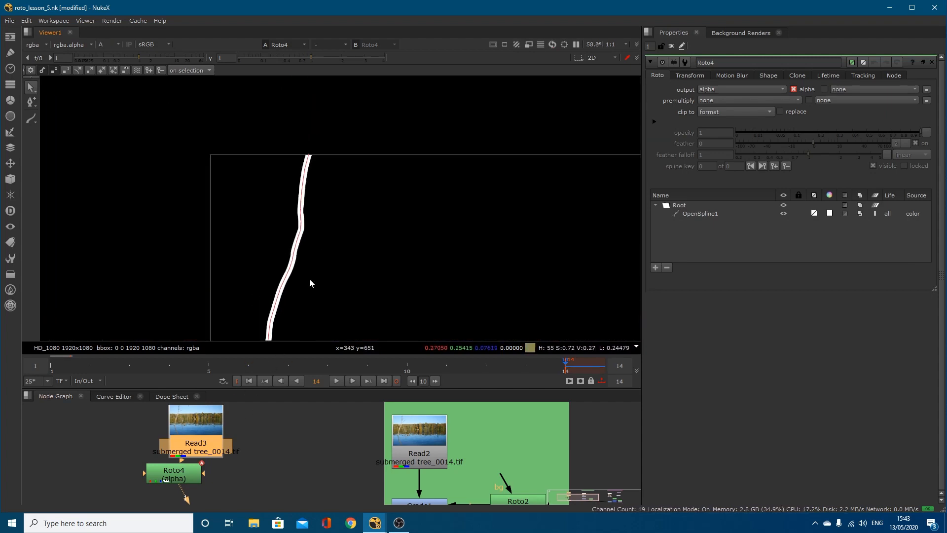
pyautogui.press('a')
pyautogui.scroll(4, 288, 274)
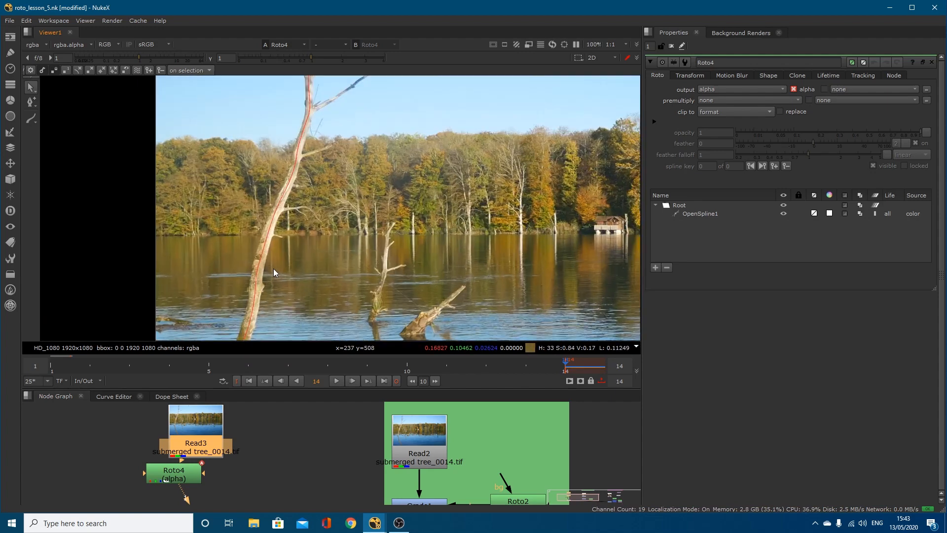
# Select the spline point on the submerged tree's lower trunk and scrub through the earlier frames, ending back on frame 14
pyautogui.click(256, 288)
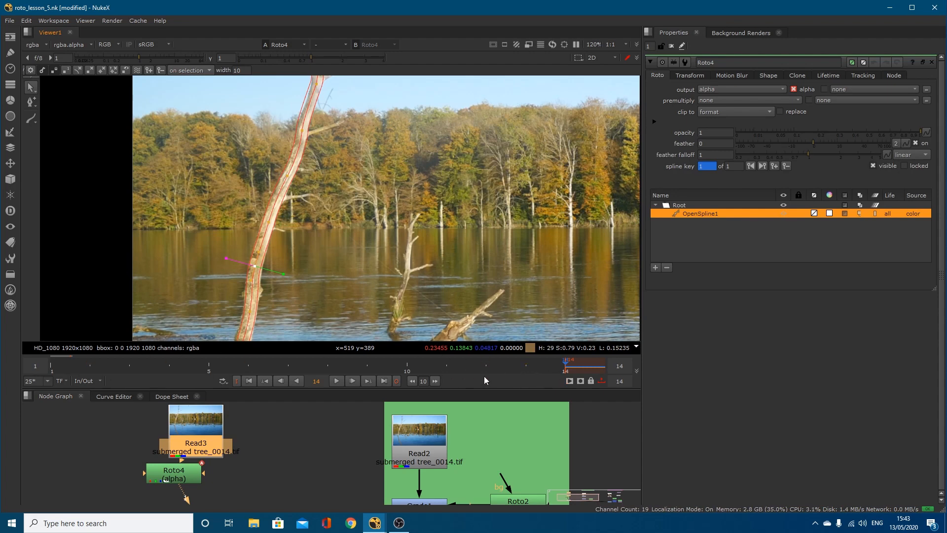
pyautogui.click(337, 381)
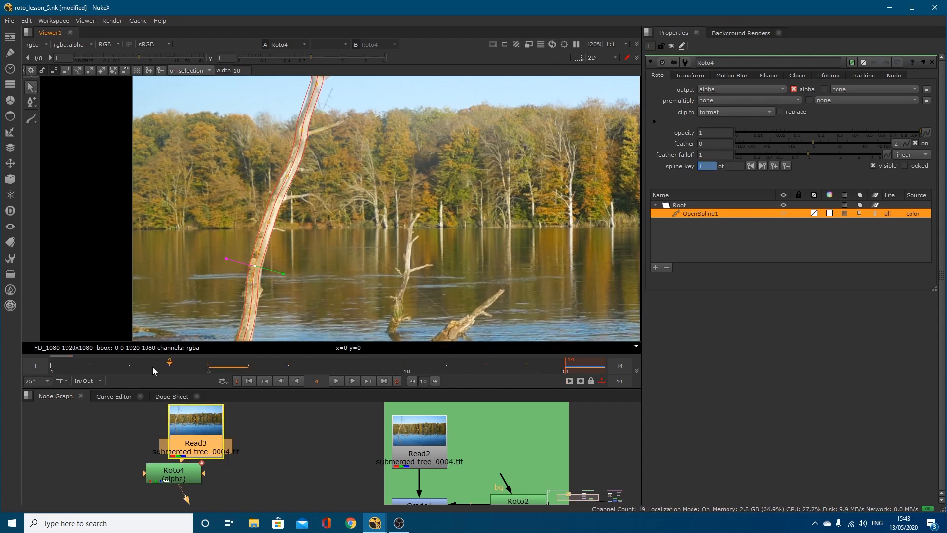
pyautogui.moveTo(350, 378); pyautogui.dragTo(553, 371)
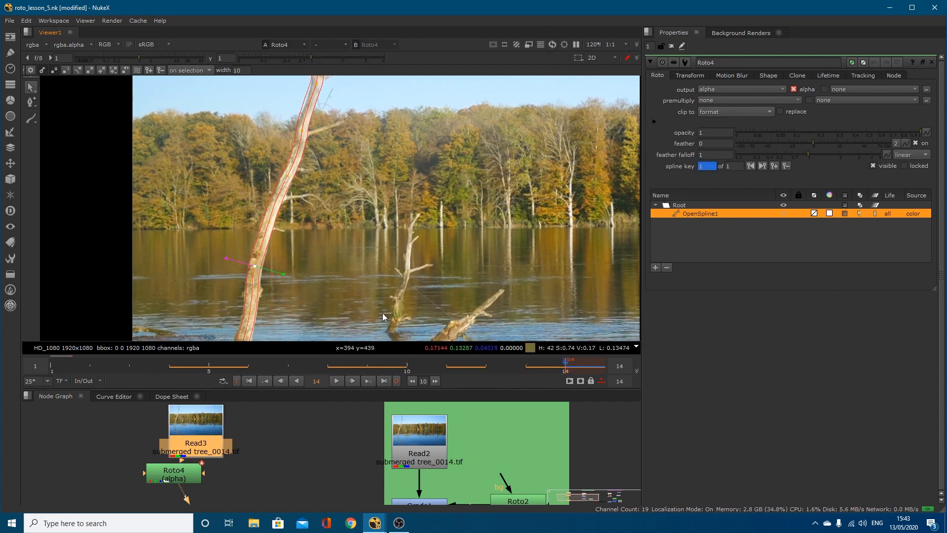
# Centre the spline's base point at the waterline and fit the stroke width to the trunk there and at the point above
pyautogui.moveTo(289, 292); pyautogui.dragTo(306, 272, button='middle')
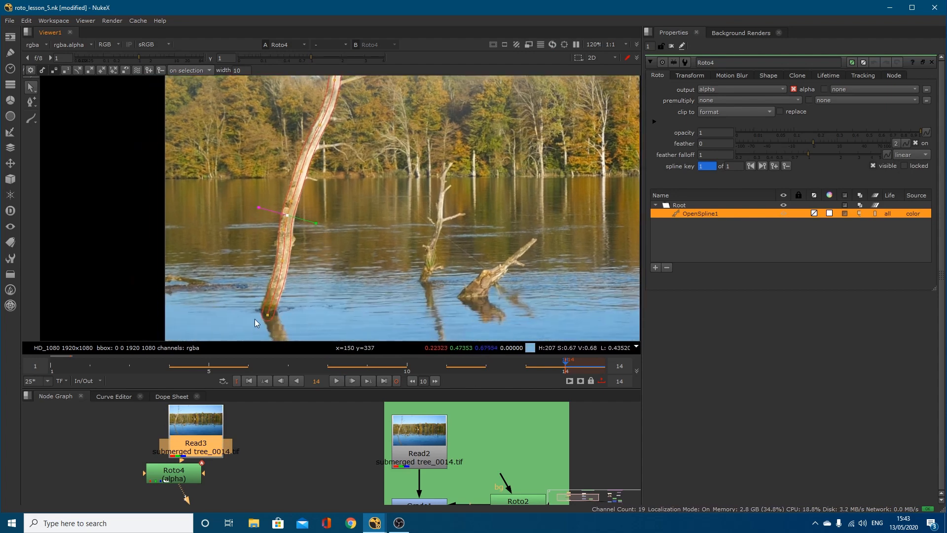
pyautogui.scroll(3, 268, 314)
pyautogui.moveTo(285, 279); pyautogui.dragTo(284, 278)
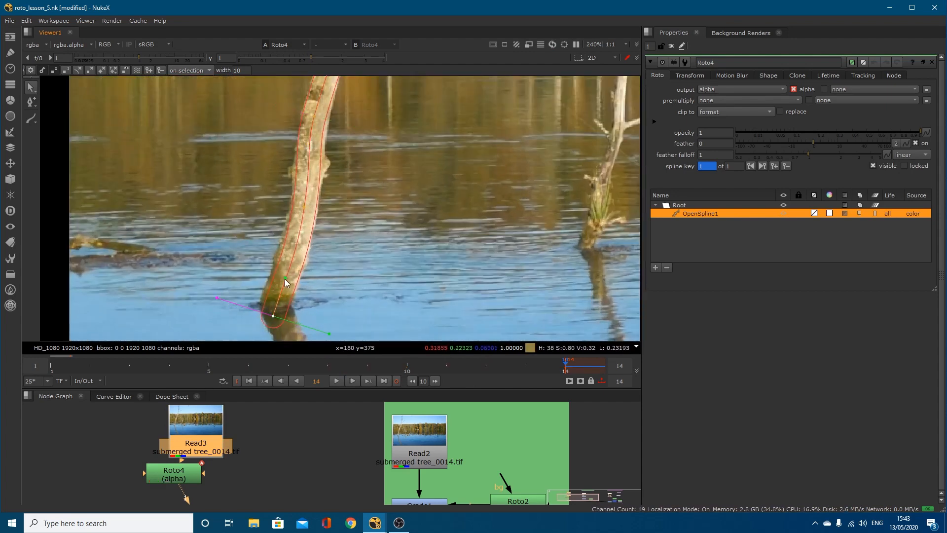
pyautogui.moveTo(273, 315); pyautogui.dragTo(276, 311)
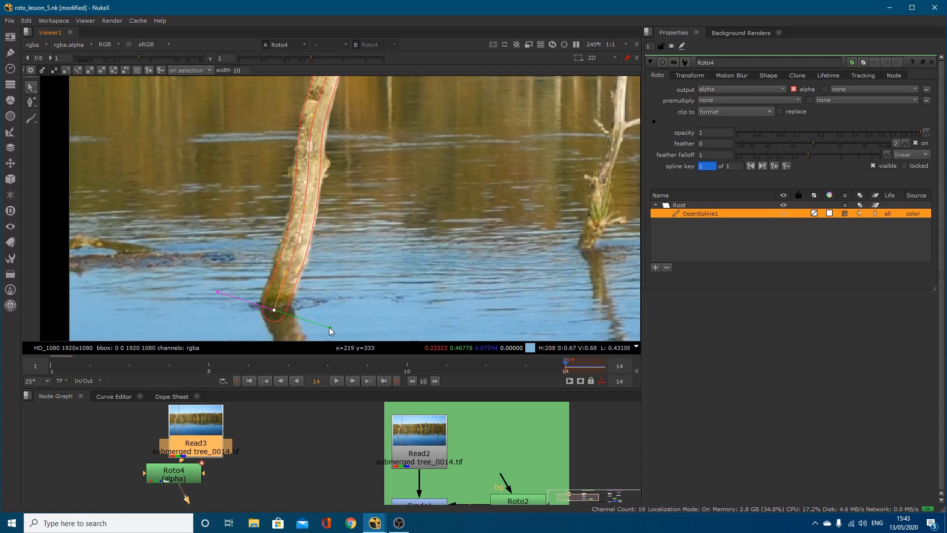
pyautogui.moveTo(330, 327); pyautogui.dragTo(331, 327)
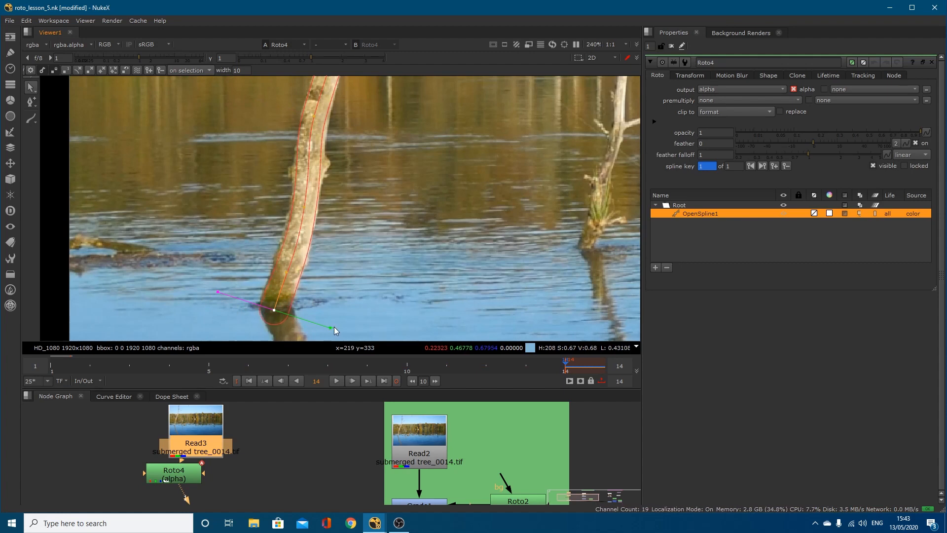
pyautogui.click(304, 206)
pyautogui.moveTo(359, 215); pyautogui.dragTo(363, 215)
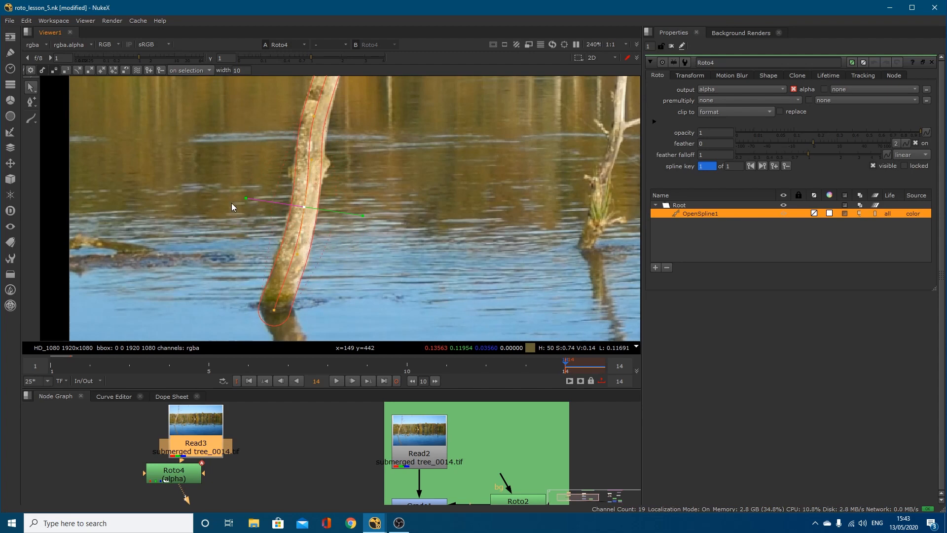
# Try feathering the spline outward and inward at the point above the base while viewing the alpha
pyautogui.press('a')
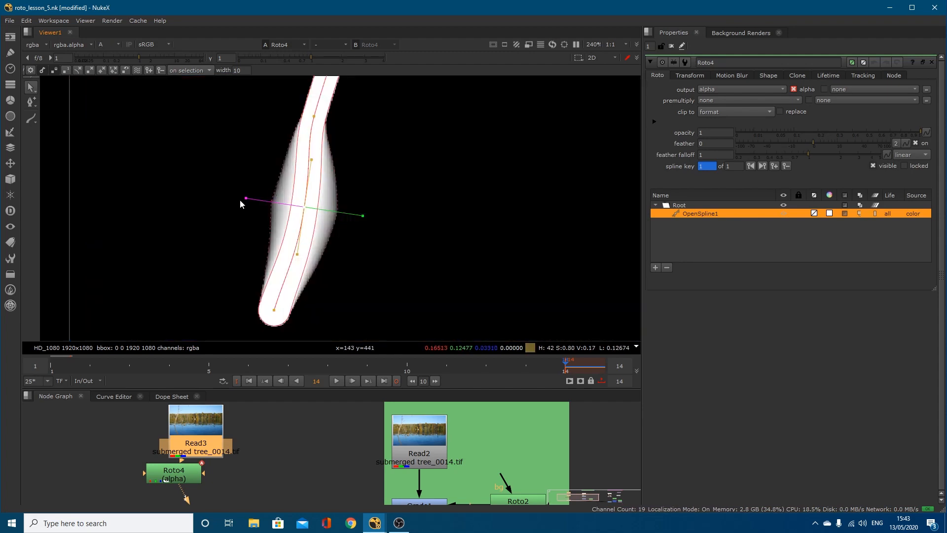
pyautogui.moveTo(273, 203); pyautogui.dragTo(276, 204)
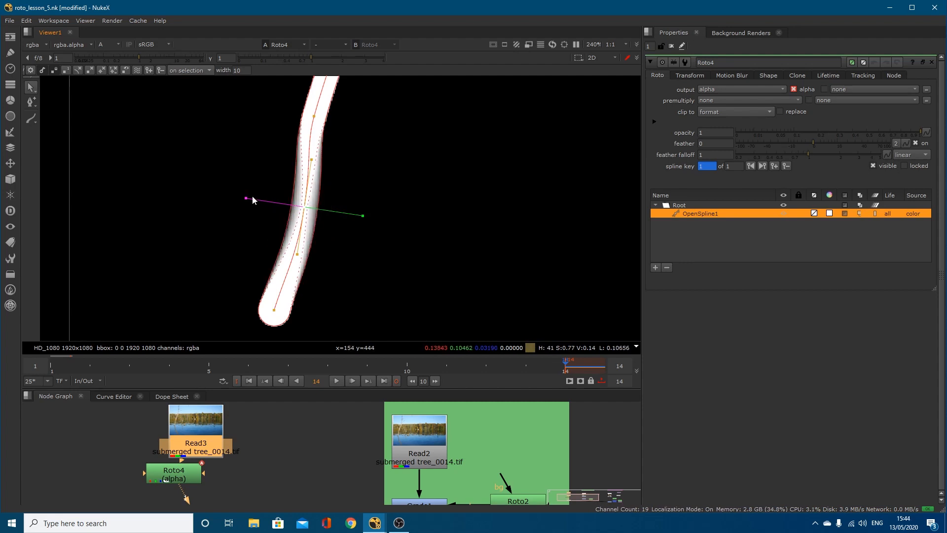
pyautogui.press('a')
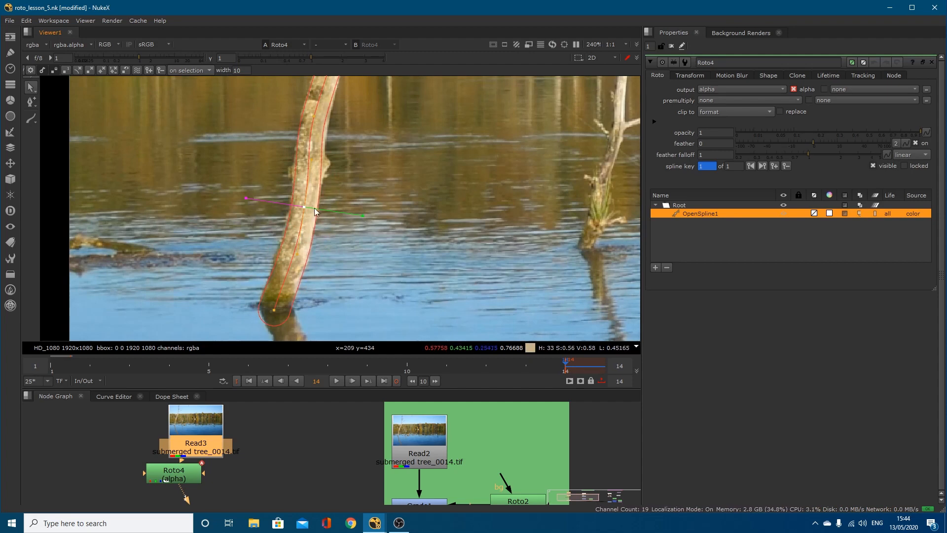
# Centre the spline point just below the knot on the lower trunk and fit the stroke width to the bark
pyautogui.moveTo(312, 182); pyautogui.dragTo(315, 216, button='middle')
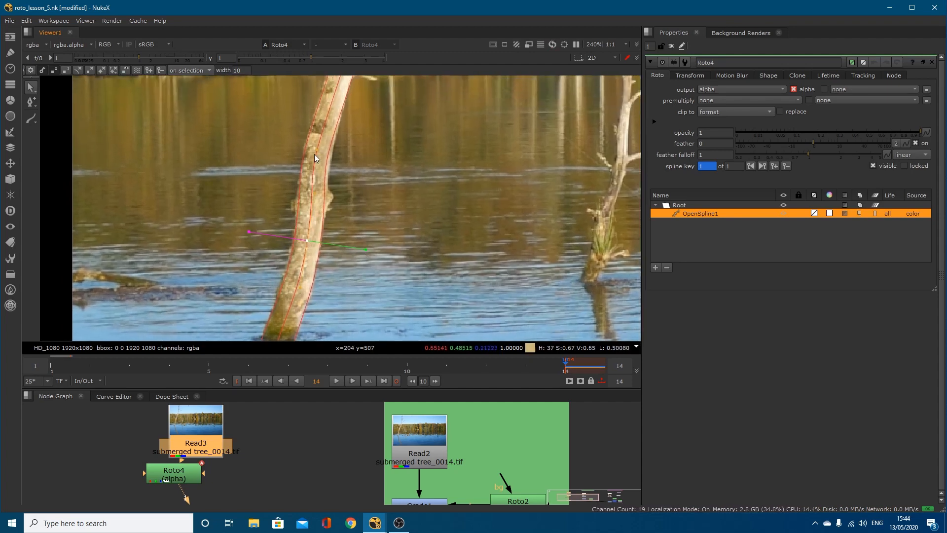
pyautogui.click(317, 150)
pyautogui.moveTo(317, 149); pyautogui.dragTo(320, 150)
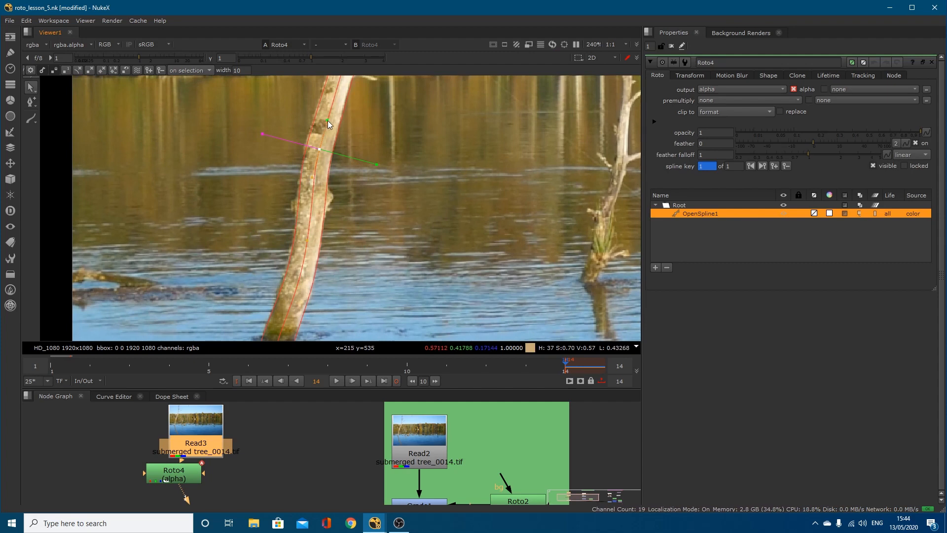
pyautogui.moveTo(318, 148); pyautogui.dragTo(317, 143)
pyautogui.click(361, 157)
pyautogui.scroll(-7, 362, 159)
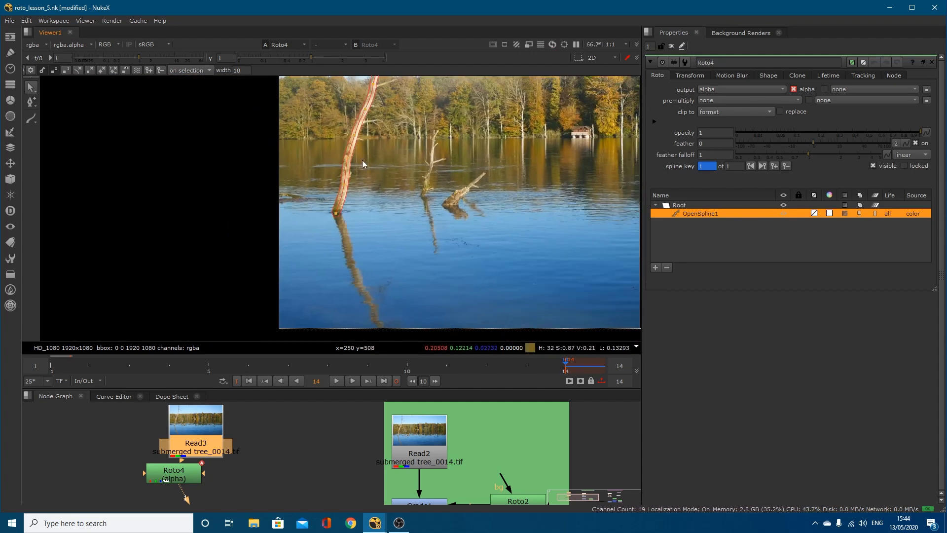
# Adjust the spline points at the far shoreline and midway up the forest backdrop to follow the trunk
pyautogui.scroll(4, 361, 160)
pyautogui.moveTo(360, 119); pyautogui.dragTo(369, 191, button='middle')
pyautogui.scroll(2, 367, 193)
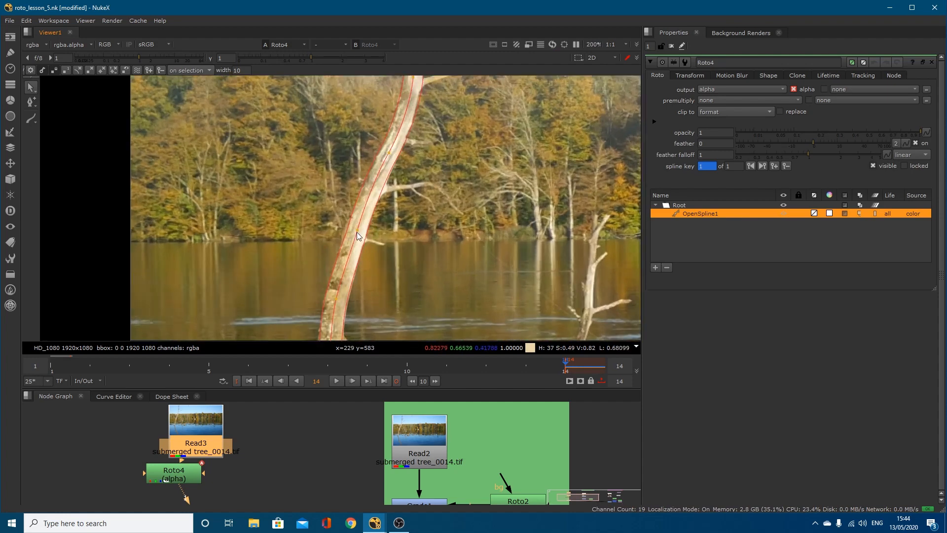
pyautogui.moveTo(356, 230); pyautogui.dragTo(356, 230)
pyautogui.click(389, 153)
pyautogui.moveTo(430, 176); pyautogui.dragTo(425, 246, button='middle')
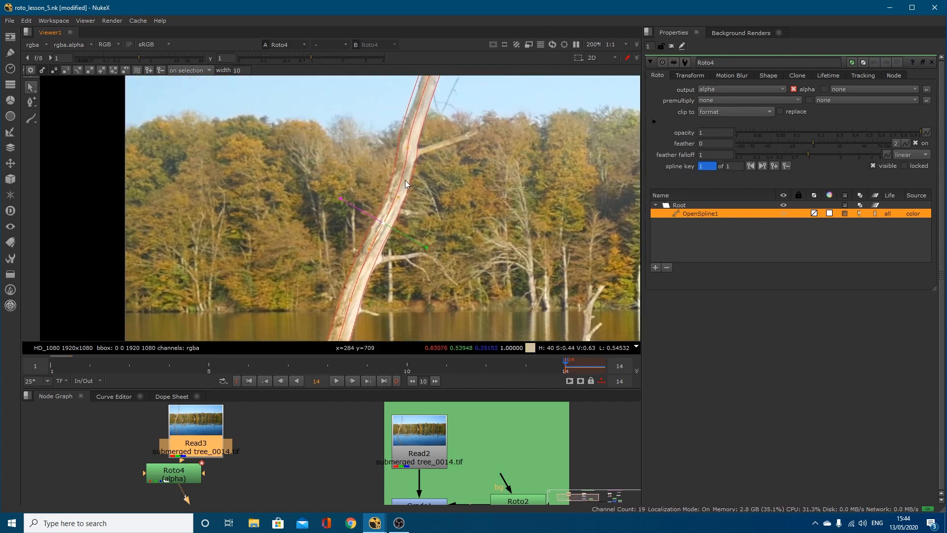
# Narrow the stroke at the upper forest point and tilt its handles to match the trunk's lean
pyautogui.click(407, 147)
pyautogui.moveTo(455, 149); pyautogui.dragTo(453, 147)
pyautogui.moveTo(411, 116); pyautogui.dragTo(408, 171, button='middle')
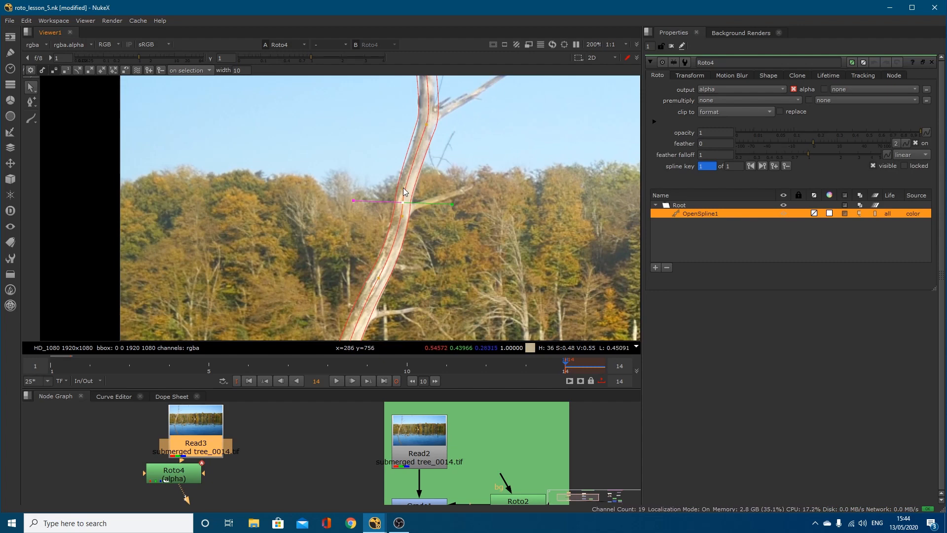
pyautogui.moveTo(404, 187); pyautogui.dragTo(405, 186)
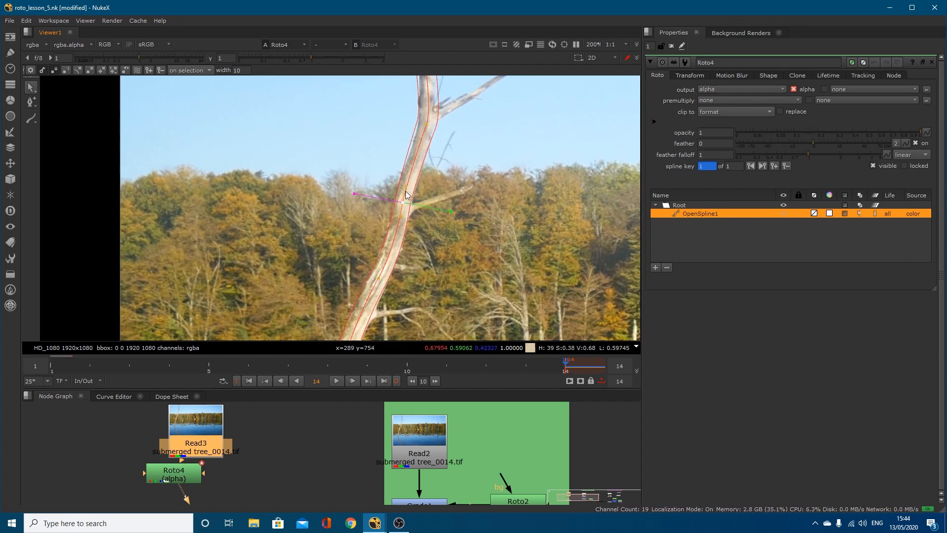
# Narrow the stroke at the trunk's bend below the large branch and reposition that point along the centre
pyautogui.scroll(5, 422, 143)
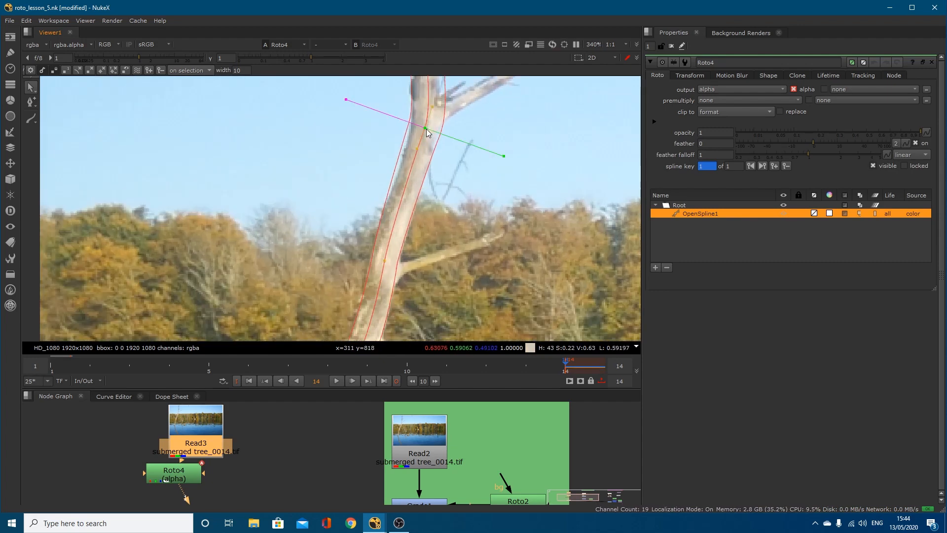
pyautogui.moveTo(504, 149); pyautogui.dragTo(498, 147)
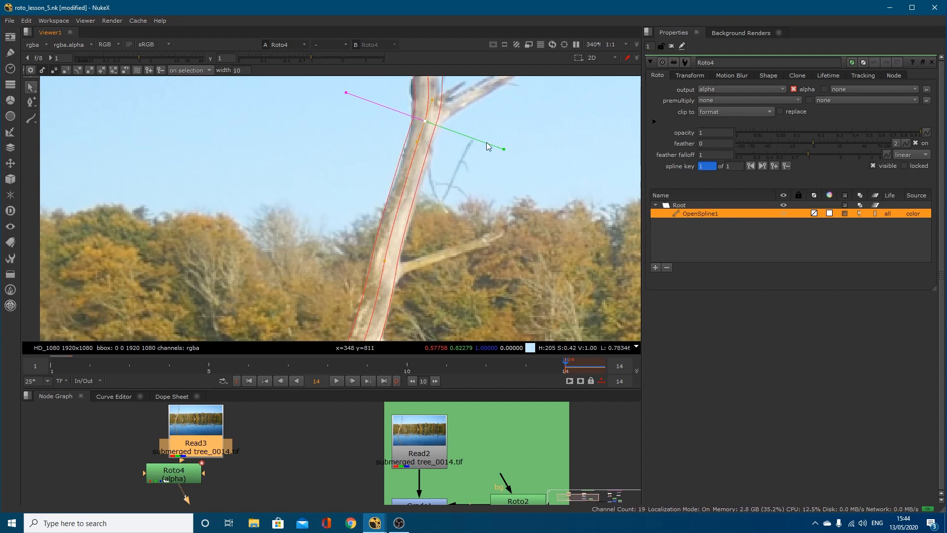
pyautogui.moveTo(425, 123)
pyautogui.mouseDown()
pyautogui.moveTo(428, 156)
pyautogui.moveTo(426, 134)
pyautogui.mouseUp()
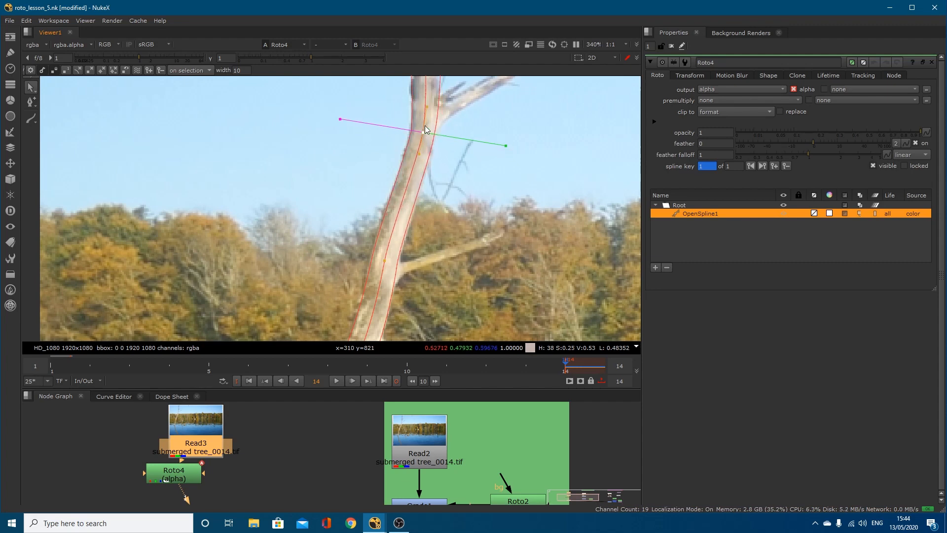
# Fit the stroke width and position of the spline point just above the large branch to the trunk
pyautogui.scroll(-4, 426, 191)
pyautogui.moveTo(432, 147); pyautogui.dragTo(436, 233, button='middle')
pyautogui.scroll(1, 431, 170)
pyautogui.click(427, 171)
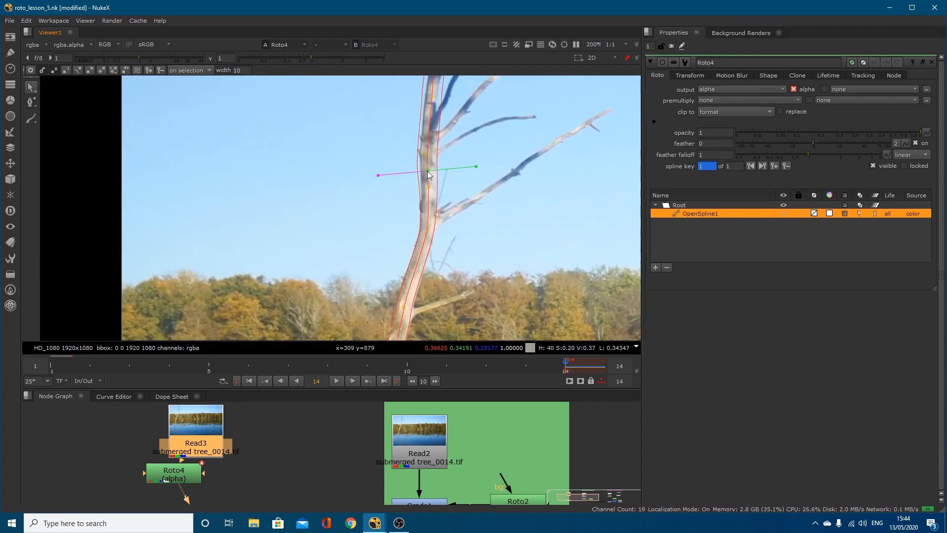
pyautogui.moveTo(475, 168); pyautogui.dragTo(472, 168)
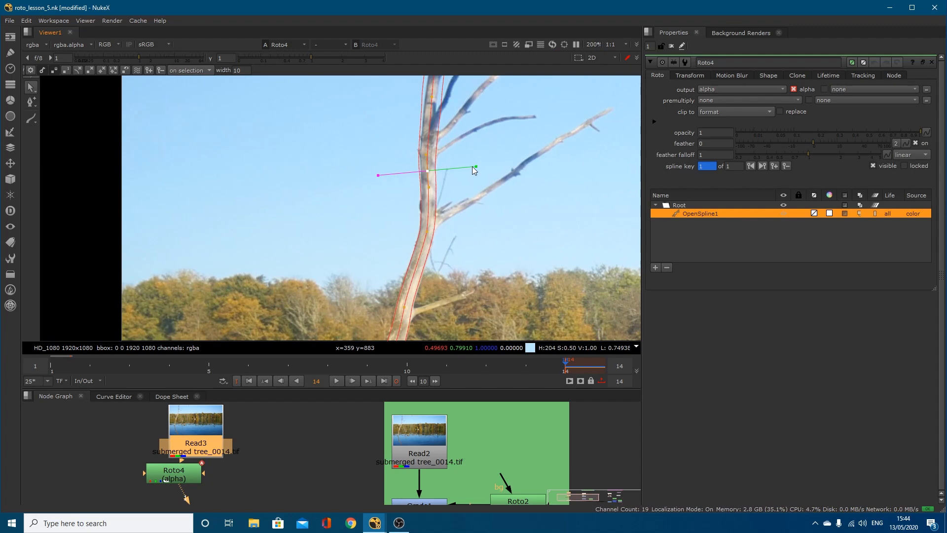
pyautogui.moveTo(428, 172); pyautogui.dragTo(428, 172)
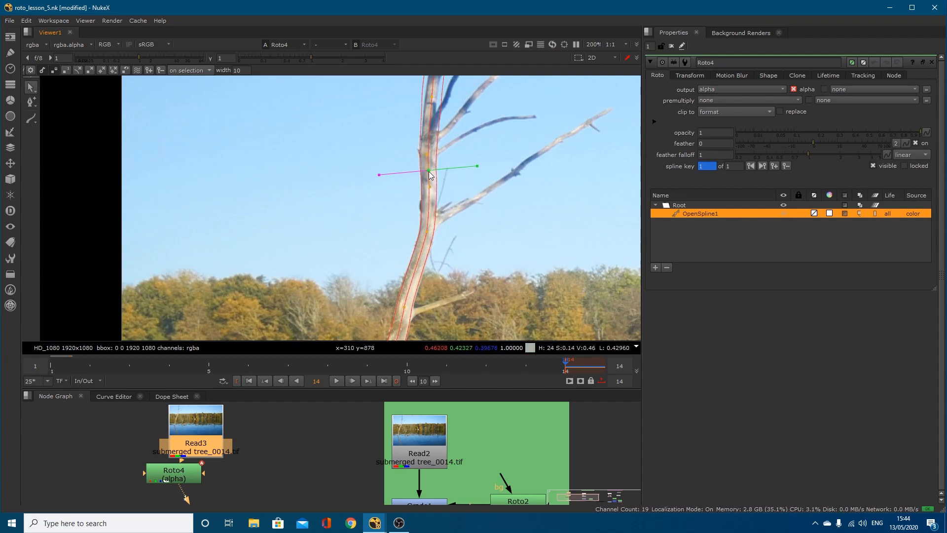
# Narrow the stroke at the upper points among the small branches and at the end point on the image's upper edge
pyautogui.moveTo(431, 159); pyautogui.dragTo(426, 212, button='middle')
pyautogui.click(428, 152)
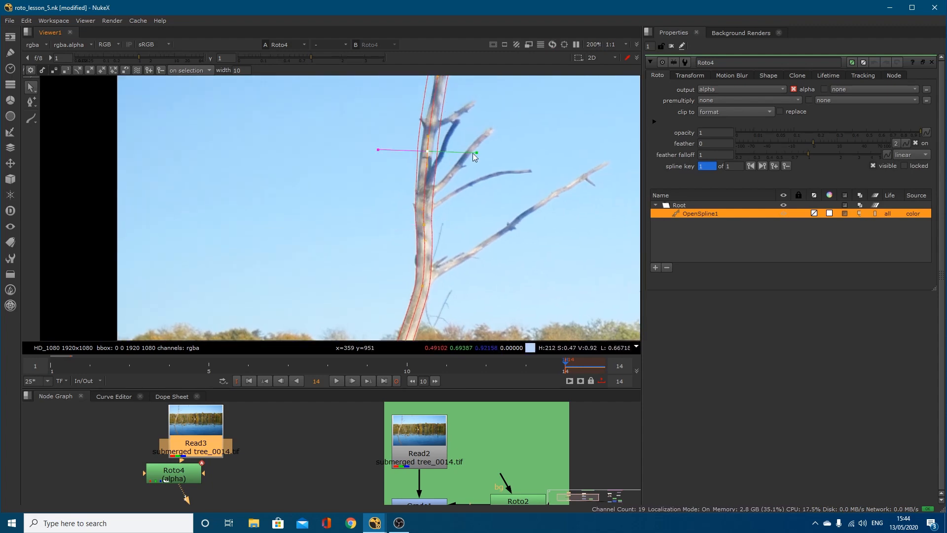
pyautogui.moveTo(475, 153); pyautogui.dragTo(473, 151)
pyautogui.moveTo(467, 152); pyautogui.dragTo(442, 183, button='middle')
pyautogui.click(429, 123)
pyautogui.moveTo(478, 137); pyautogui.dragTo(432, 125)
pyautogui.moveTo(437, 121); pyautogui.dragTo(435, 176, button='middle')
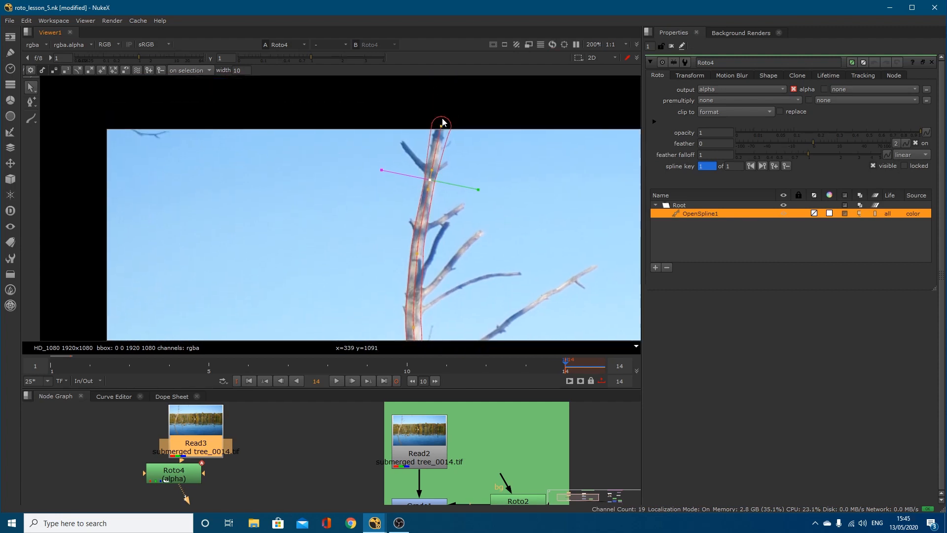
pyautogui.click(441, 127)
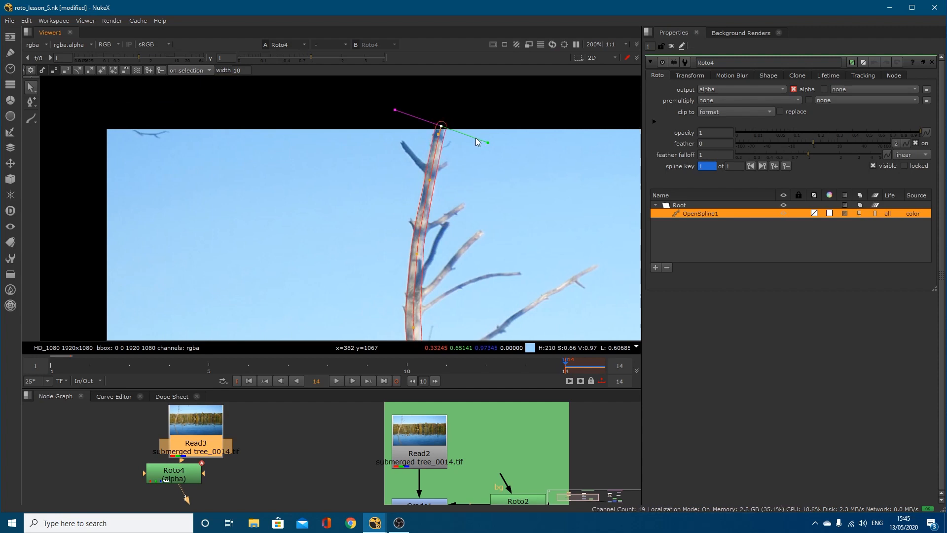
# Review the tapered trunk matte in the alpha channel along its full length, then return to the colour image
pyautogui.scroll(-3, 475, 137)
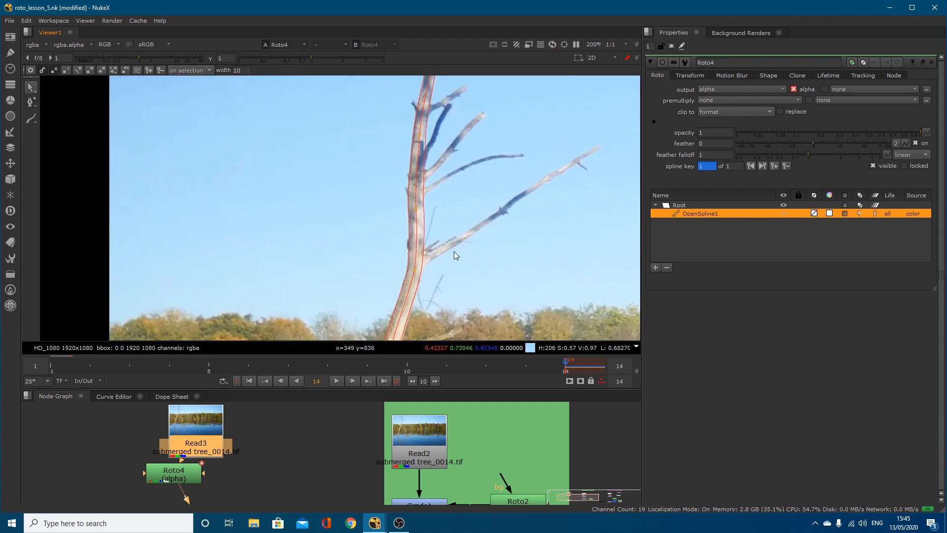
pyautogui.press('a')
pyautogui.scroll(-4, 474, 260)
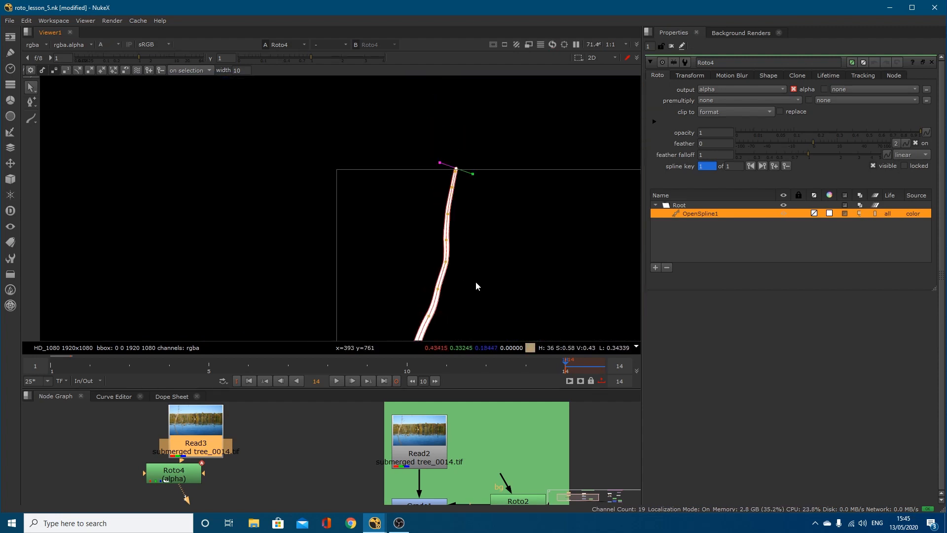
pyautogui.scroll(1, 425, 205)
pyautogui.scroll(-2, 422, 203)
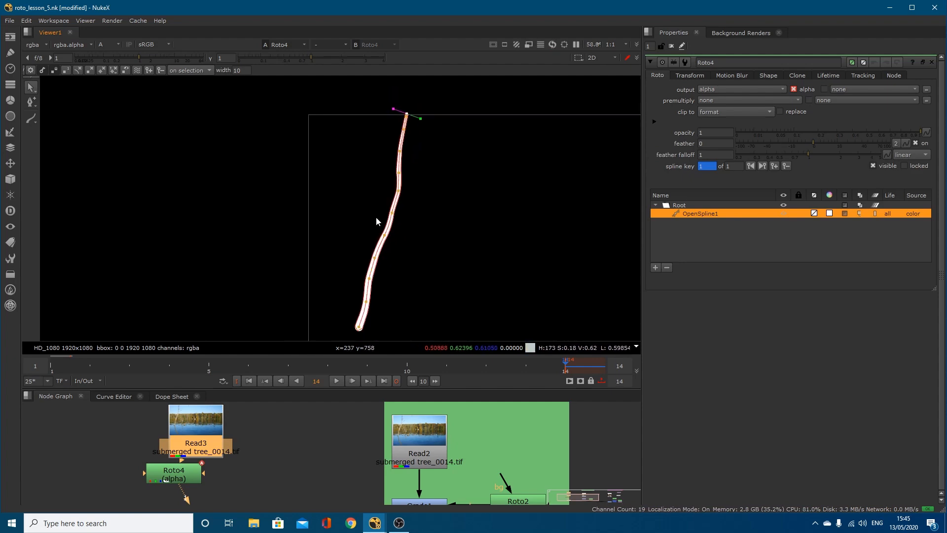
pyautogui.press('a')
pyautogui.scroll(3, 410, 207)
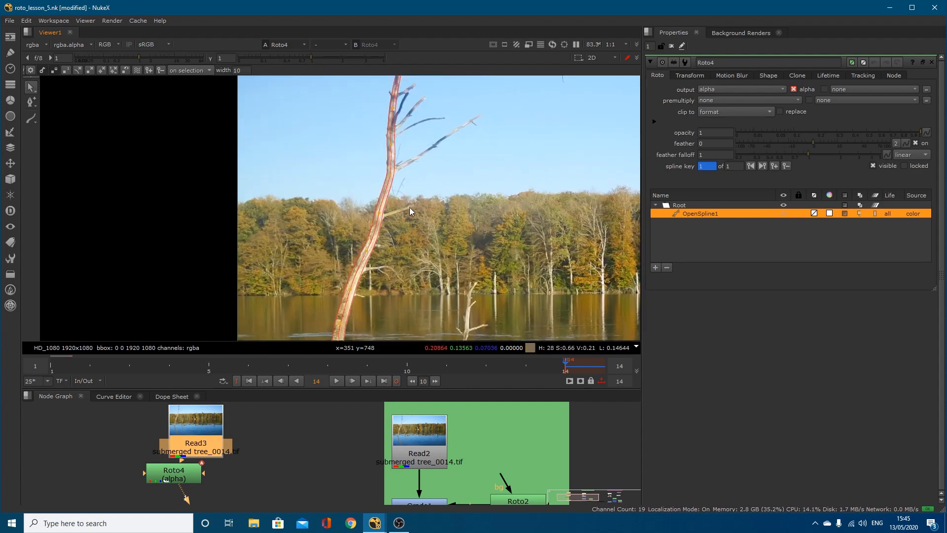
# Draw a second open spline along the short branch at treeline height, from its tip through the branch base into the trunk
pyautogui.click(31, 119)
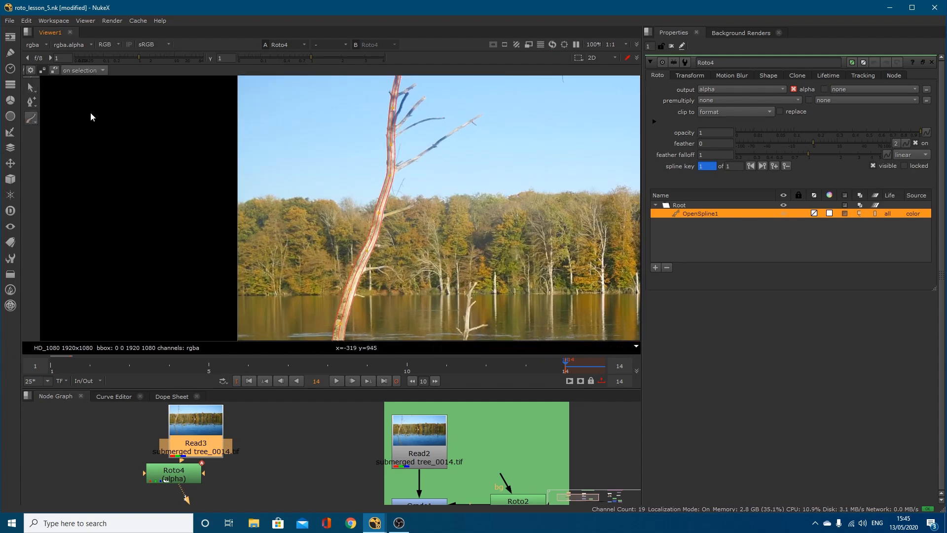
pyautogui.scroll(6, 383, 210)
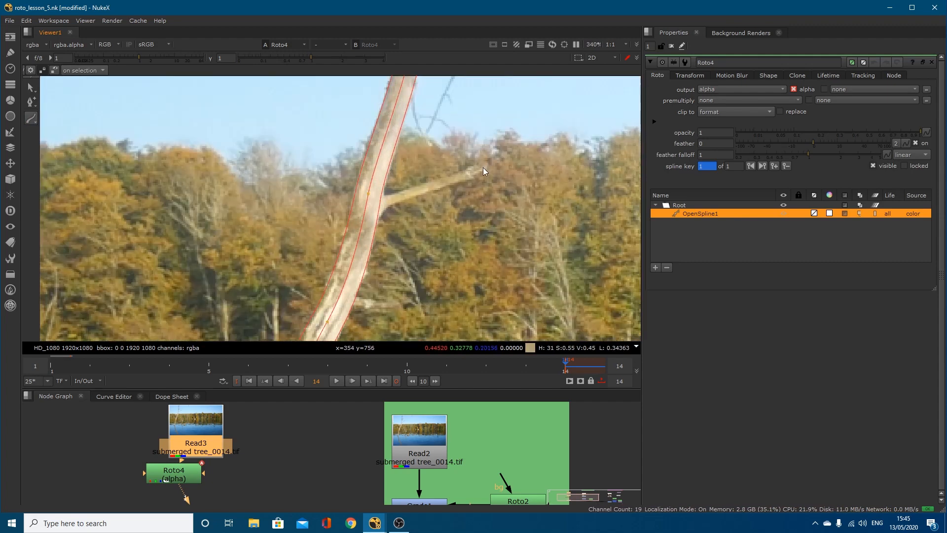
pyautogui.click(484, 166)
pyautogui.click(441, 184)
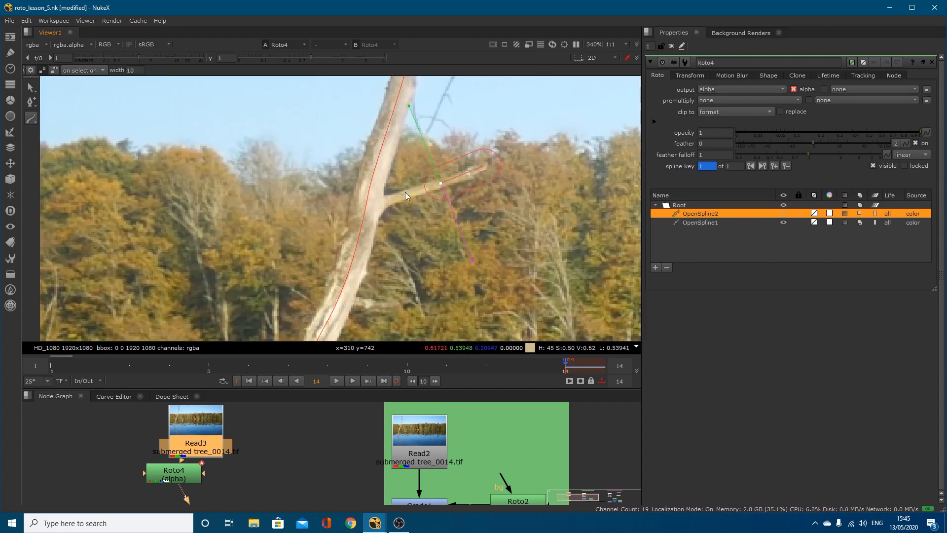
pyautogui.click(387, 201)
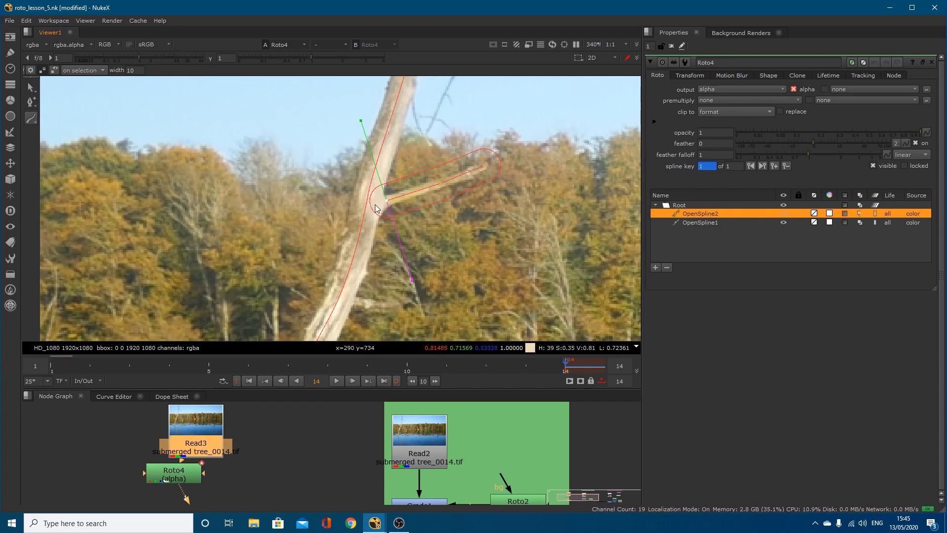
pyautogui.click(373, 203)
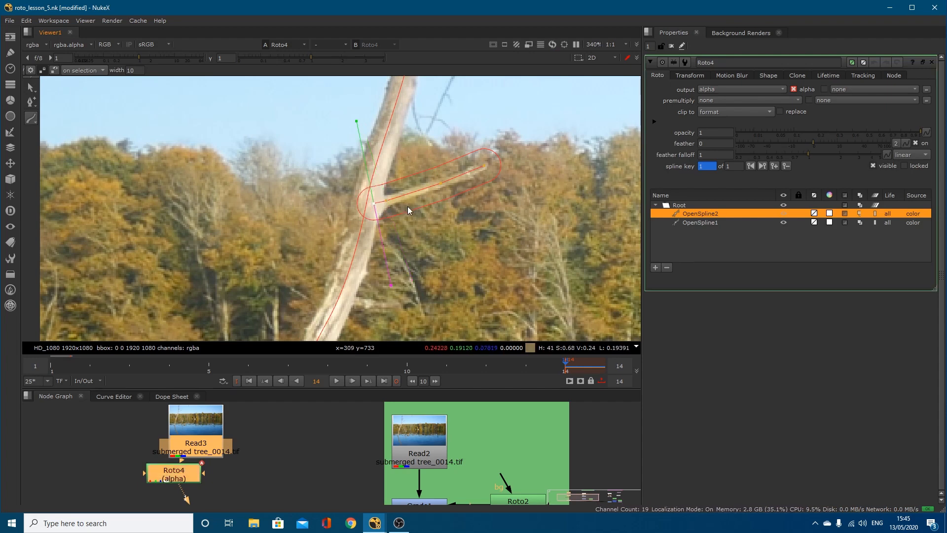
pyautogui.press('q')
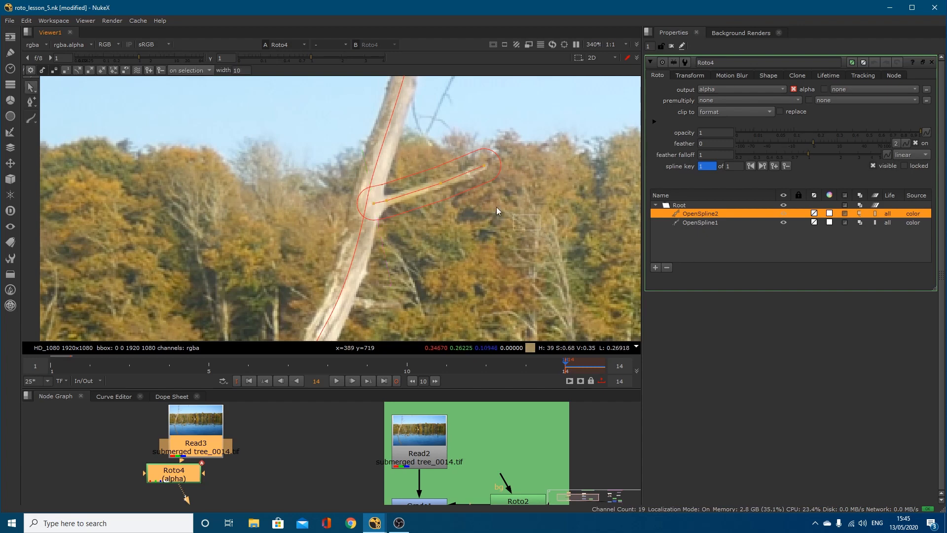
# Select all points of the short-branch spline and narrow its stroke to the branch's thickness
pyautogui.moveTo(496, 206); pyautogui.dragTo(353, 153)
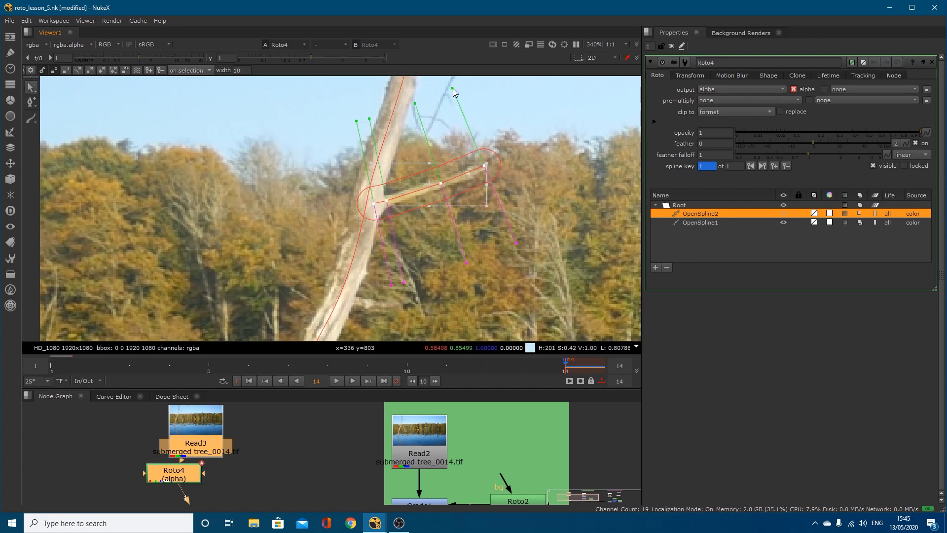
pyautogui.moveTo(453, 88); pyautogui.dragTo(462, 107)
pyautogui.click(515, 153)
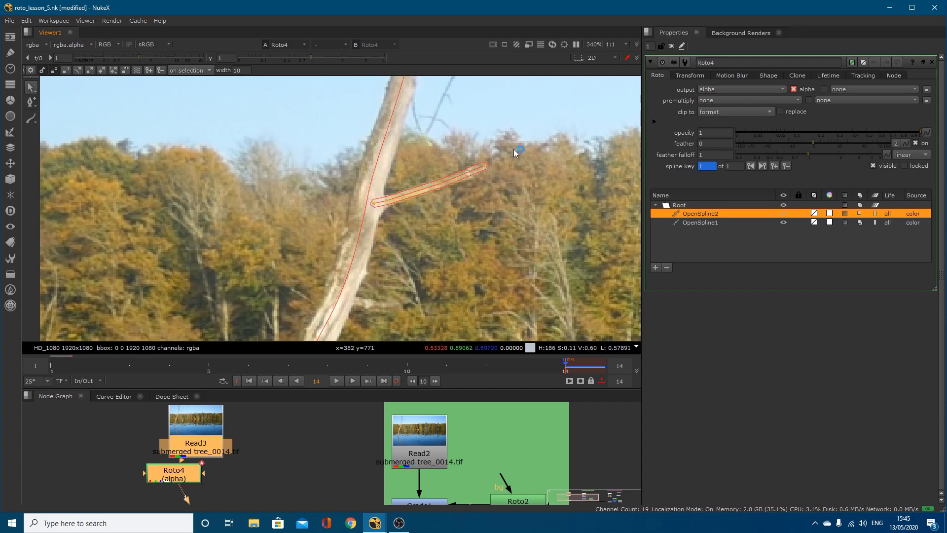
# Widen the short-branch stroke at its end point inside the trunk and check the junction in the alpha channel
pyautogui.click(374, 204)
pyautogui.moveTo(356, 121); pyautogui.dragTo(353, 111)
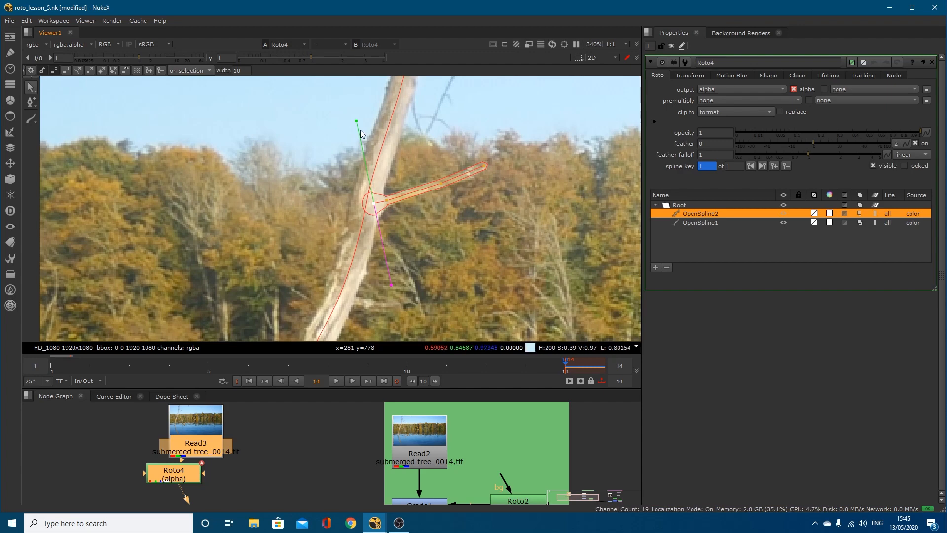
pyautogui.moveTo(359, 121); pyautogui.dragTo(359, 120)
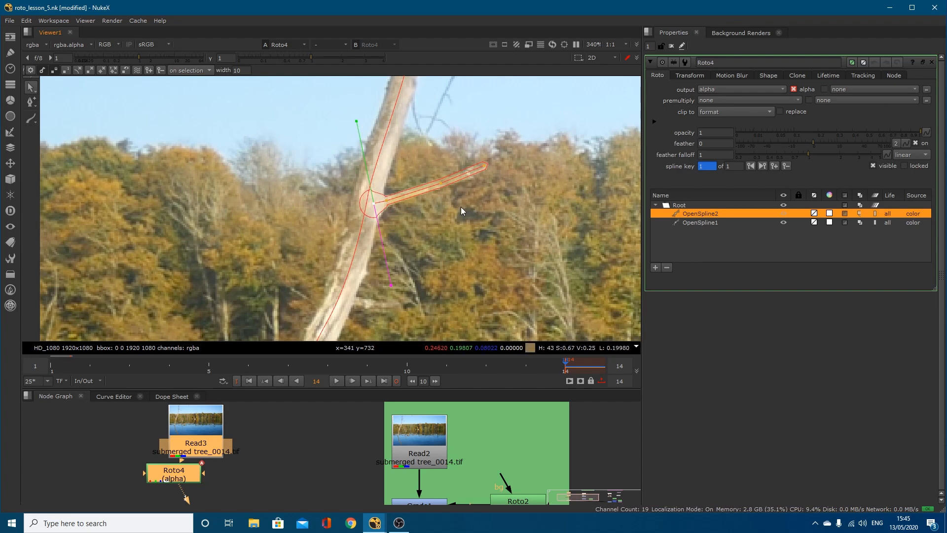
pyautogui.press('a')
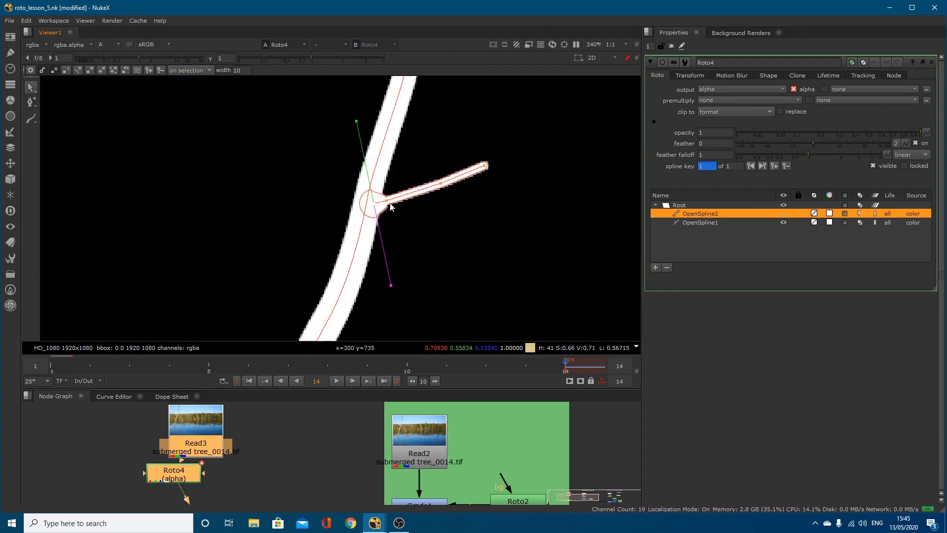
pyautogui.press('a')
# Draw a third open spline along the large branch, from inside the trunk through the fork and bends to the branch tip
pyautogui.scroll(-3, 444, 173)
pyautogui.moveTo(446, 87); pyautogui.dragTo(436, 148, button='middle')
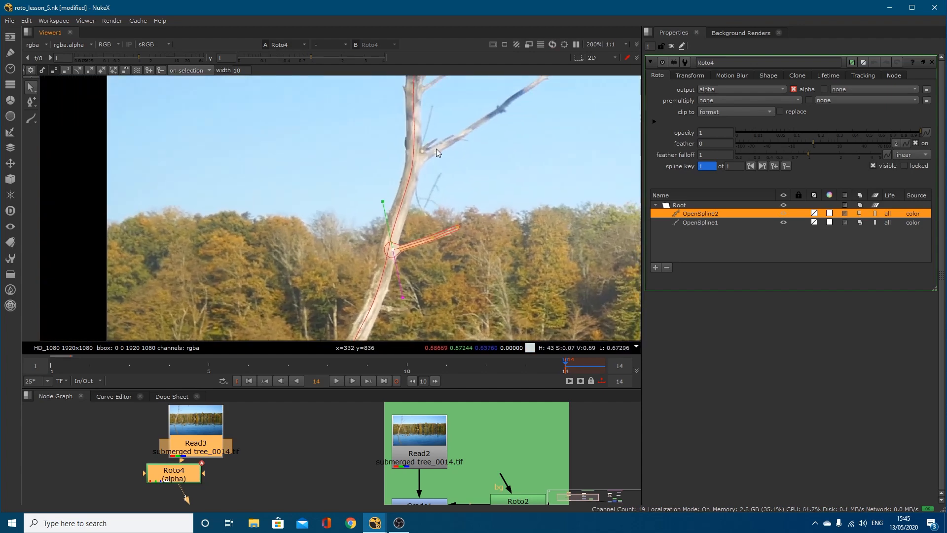
pyautogui.click(31, 118)
pyautogui.scroll(2, 424, 162)
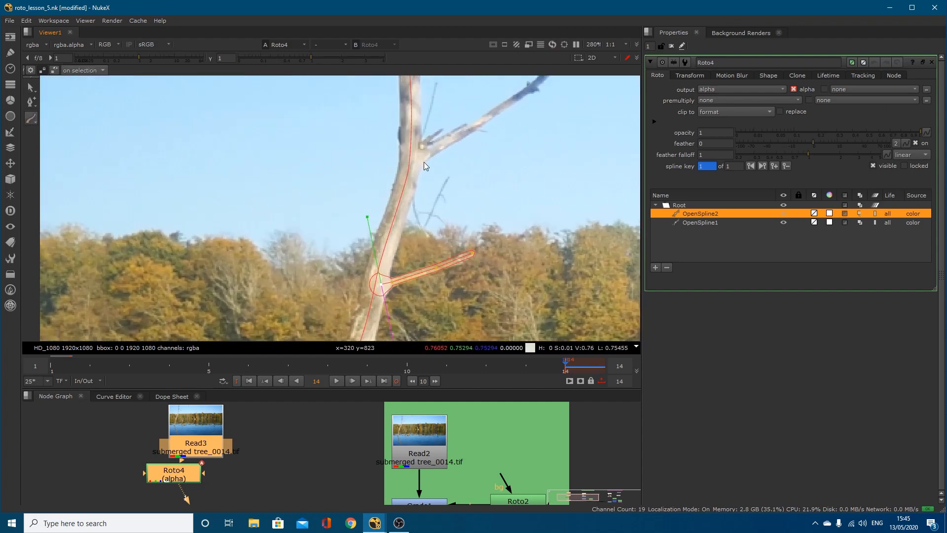
pyautogui.click(411, 161)
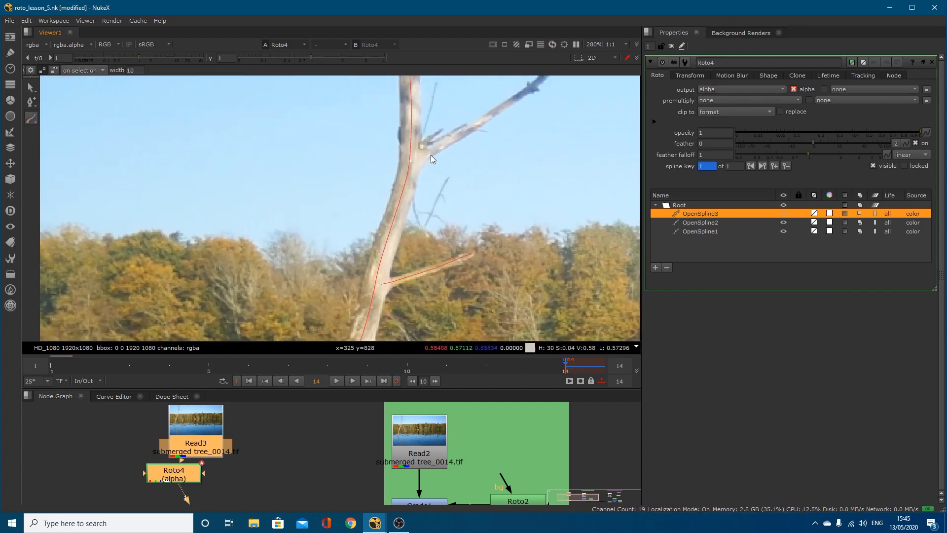
pyautogui.click(429, 152)
pyautogui.moveTo(462, 144); pyautogui.dragTo(410, 194, button='middle')
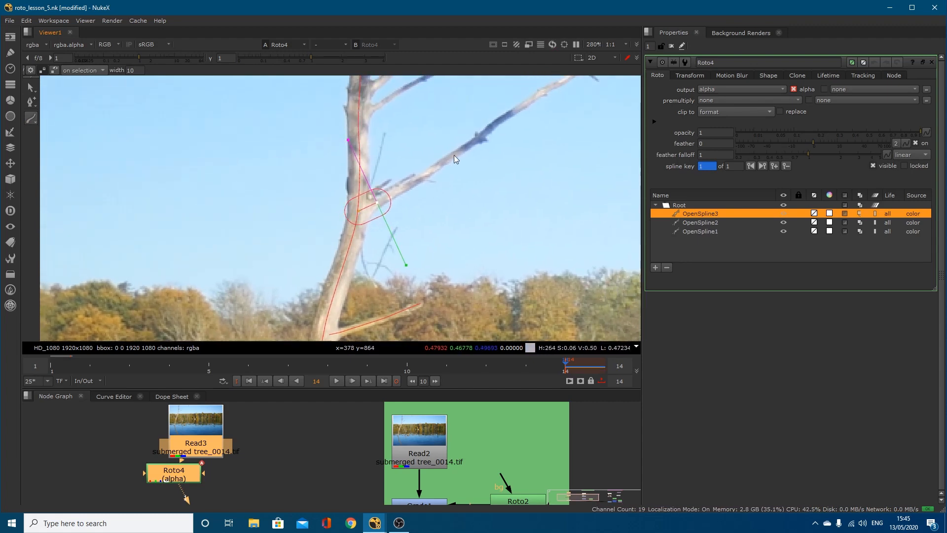
pyautogui.moveTo(469, 146); pyautogui.dragTo(517, 112)
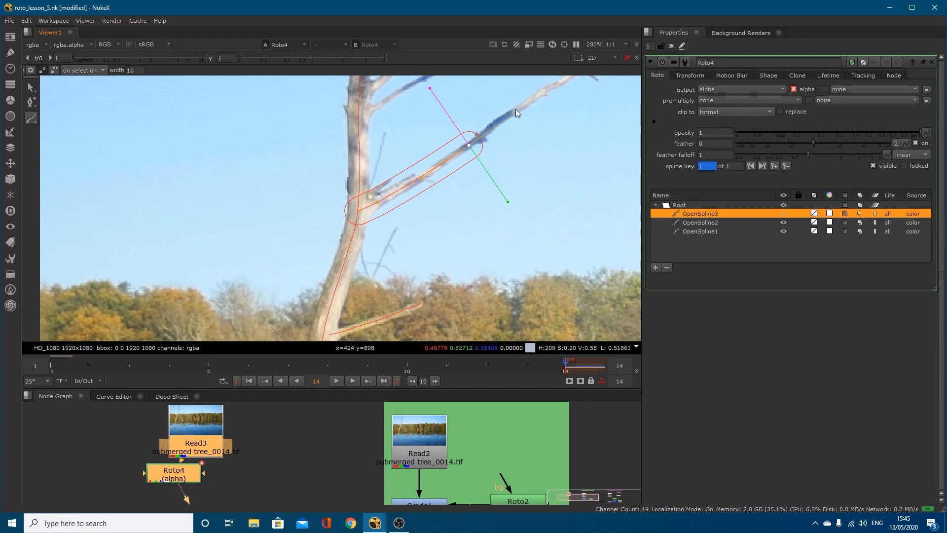
pyautogui.moveTo(531, 105); pyautogui.dragTo(485, 145, button='middle')
pyautogui.click(497, 130)
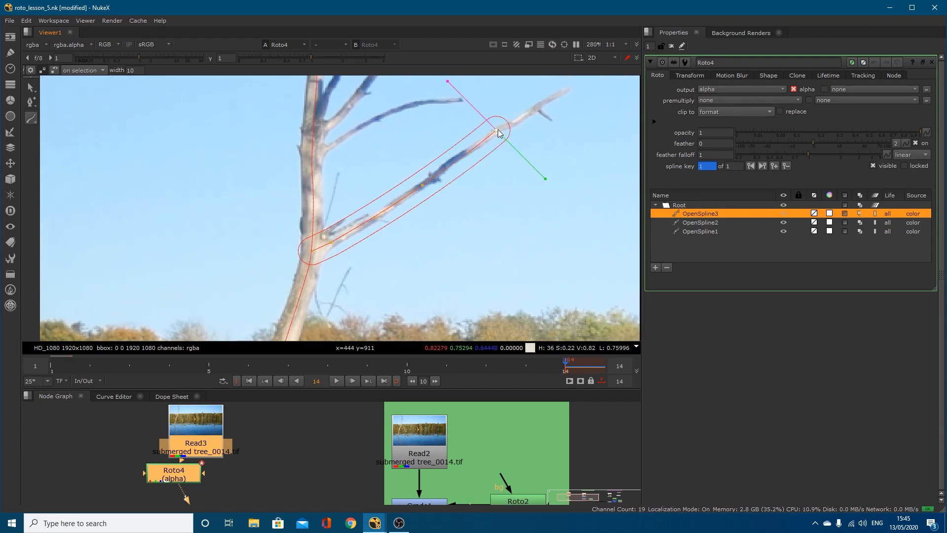
pyautogui.moveTo(507, 129); pyautogui.dragTo(534, 103)
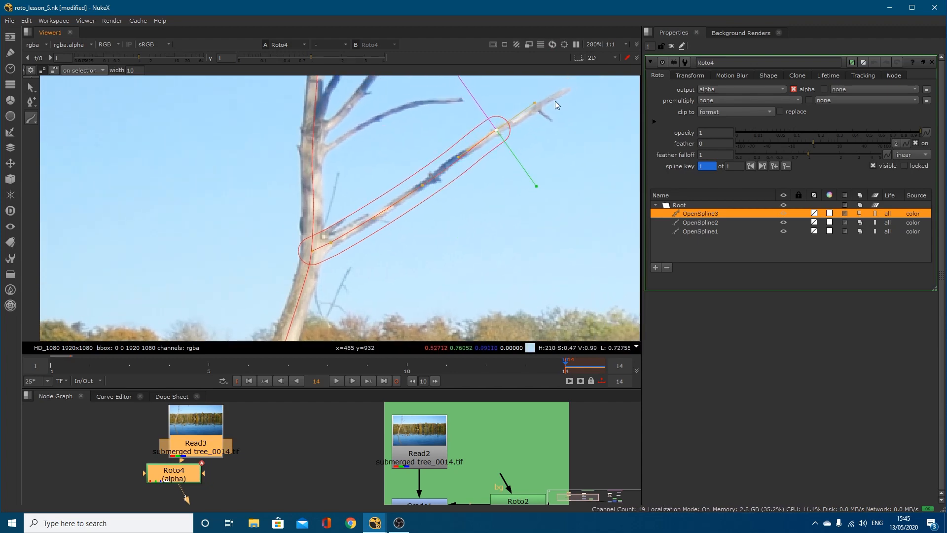
pyautogui.click(567, 91)
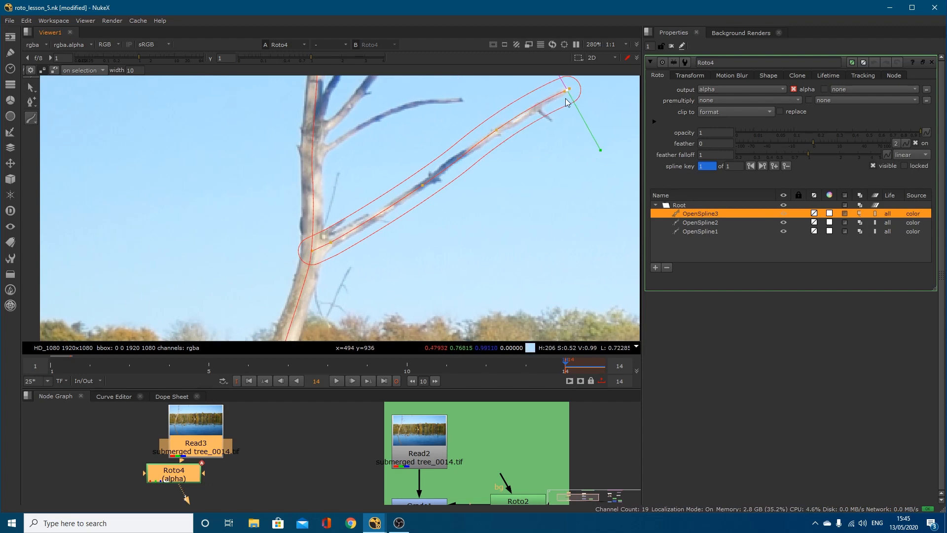
pyautogui.press('q')
# Narrow the large-branch stroke at the tip and the outer bend point, and nudge the bend point onto the branch's centre
pyautogui.moveTo(570, 137); pyautogui.dragTo(543, 190, button='middle')
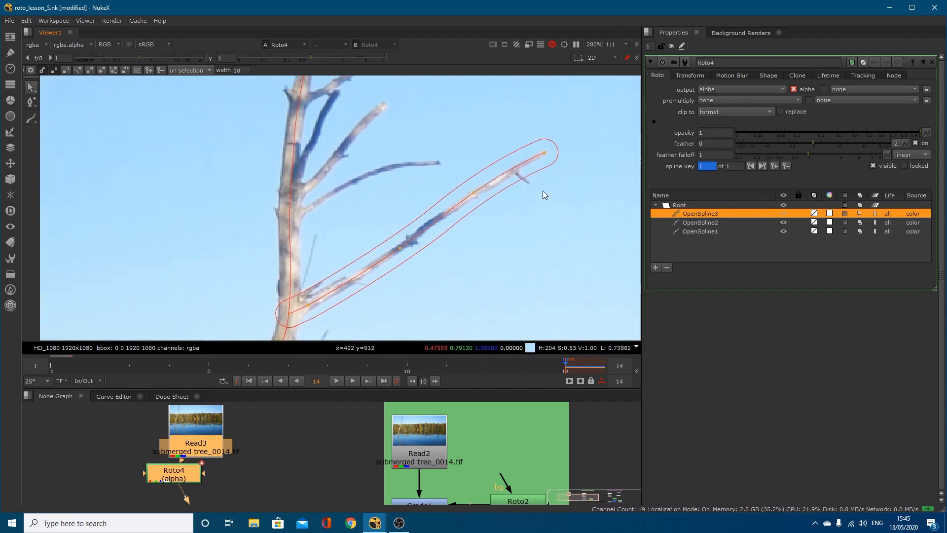
pyautogui.keyDown('ctrl'); pyautogui.moveTo(578, 213); pyautogui.dragTo(569, 197); pyautogui.keyUp('ctrl')
pyautogui.click(474, 192)
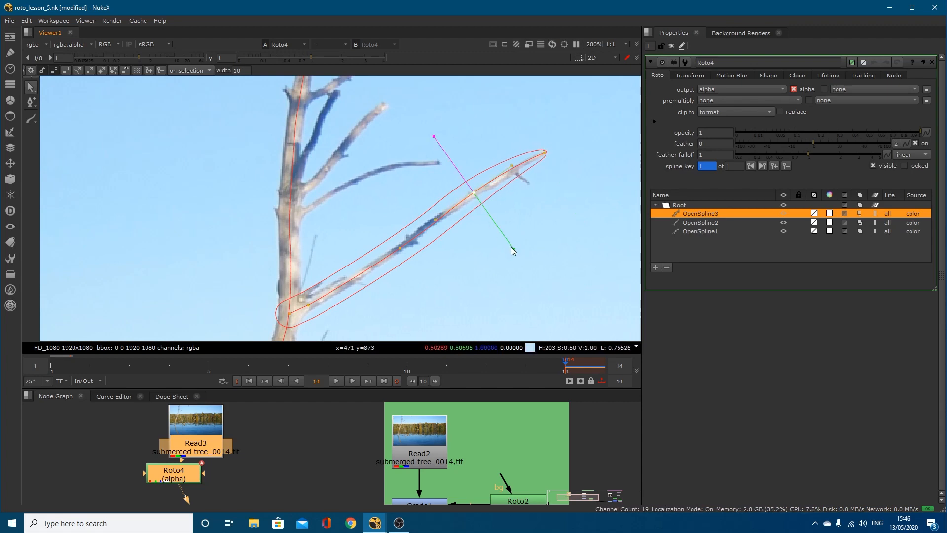
pyautogui.keyDown('ctrl'); pyautogui.moveTo(512, 247); pyautogui.dragTo(496, 235); pyautogui.keyUp('ctrl')
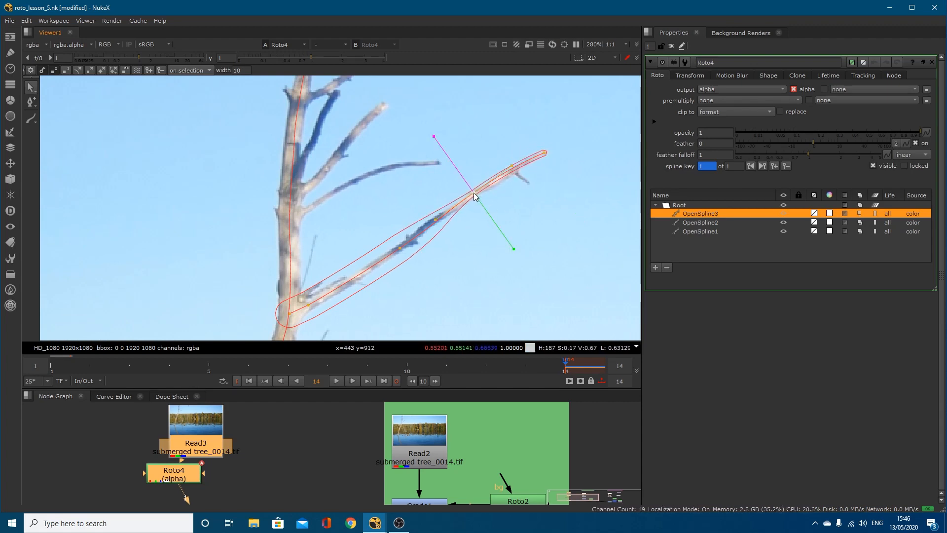
pyautogui.moveTo(473, 193); pyautogui.dragTo(475, 195)
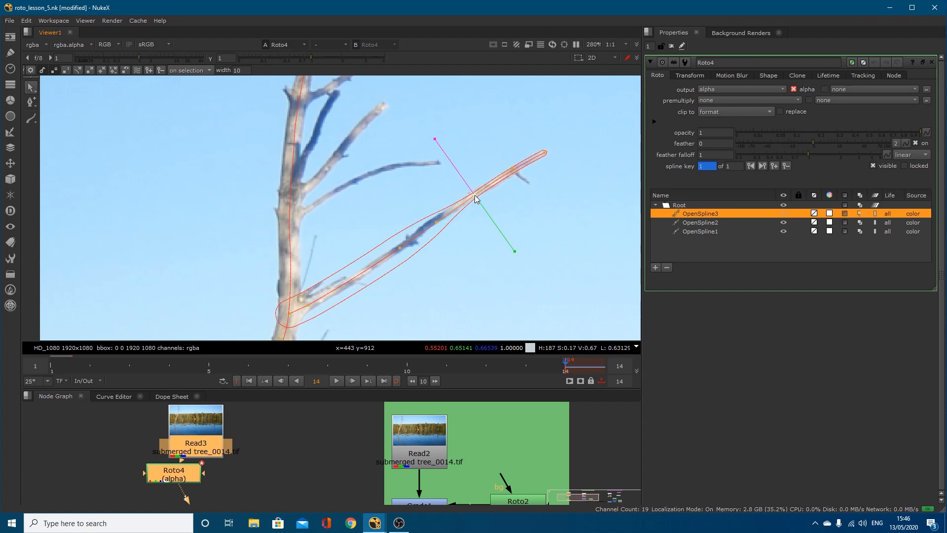
# Narrow the stroke at the large branch's middle point and adjust its tangents so the spline follows the branch's curve
pyautogui.click(399, 248)
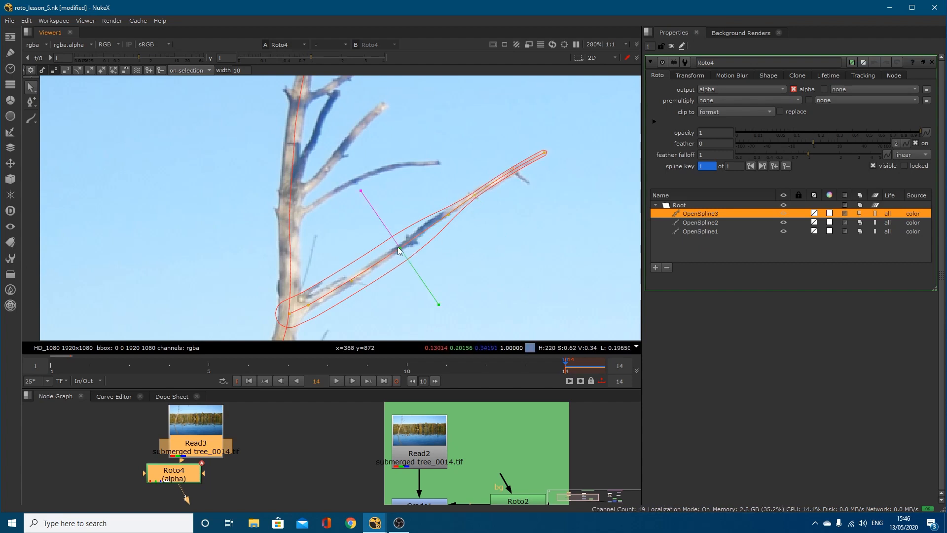
pyautogui.keyDown('ctrl'); pyautogui.moveTo(438, 306); pyautogui.dragTo(428, 289); pyautogui.keyUp('ctrl')
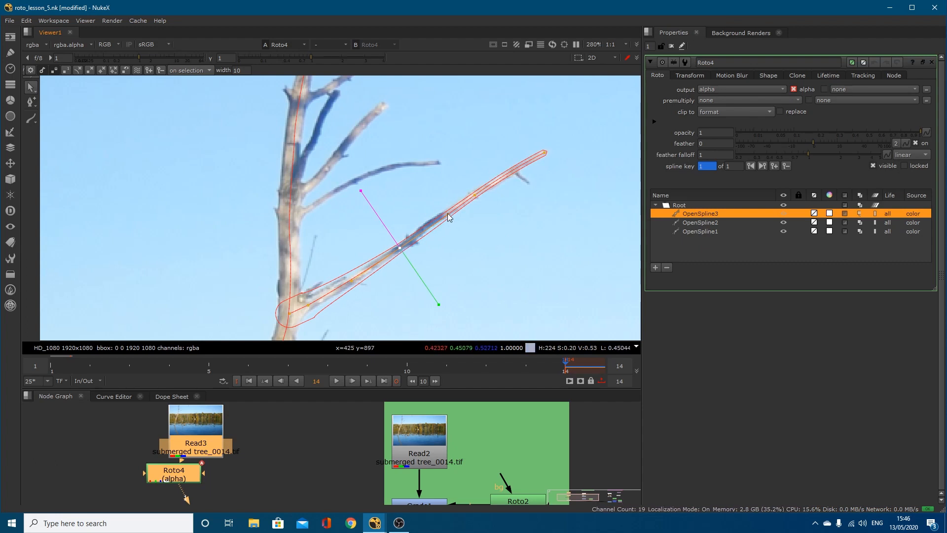
pyautogui.moveTo(446, 215); pyautogui.dragTo(430, 219)
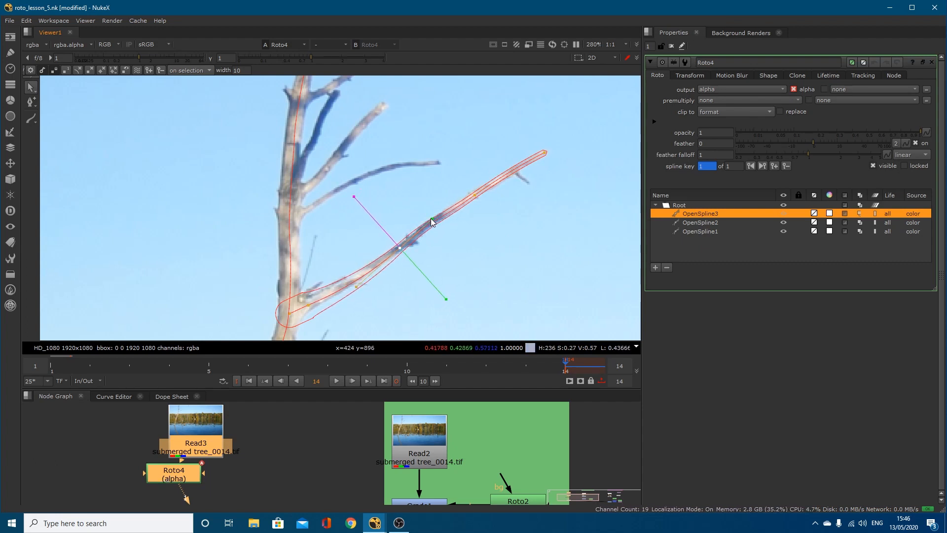
pyautogui.moveTo(355, 288); pyautogui.dragTo(353, 288)
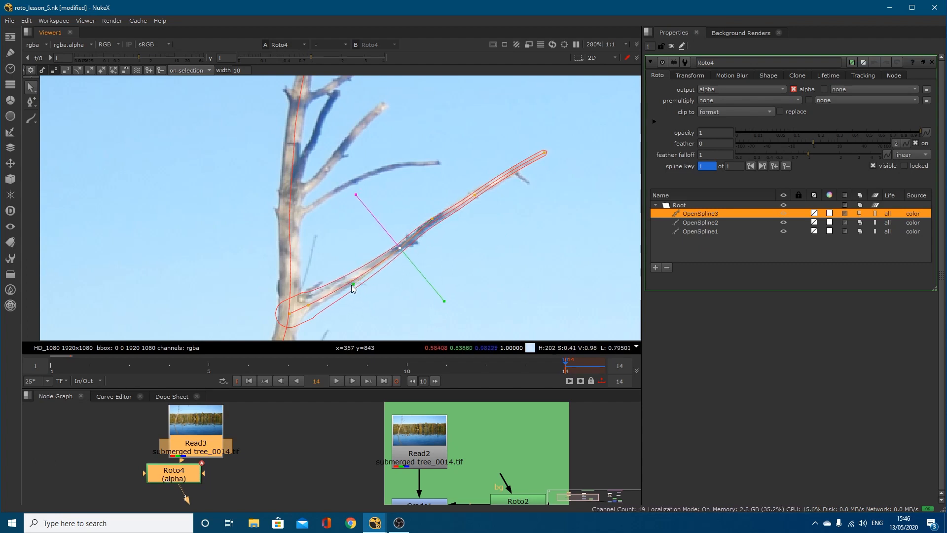
pyautogui.moveTo(442, 301); pyautogui.dragTo(442, 300)
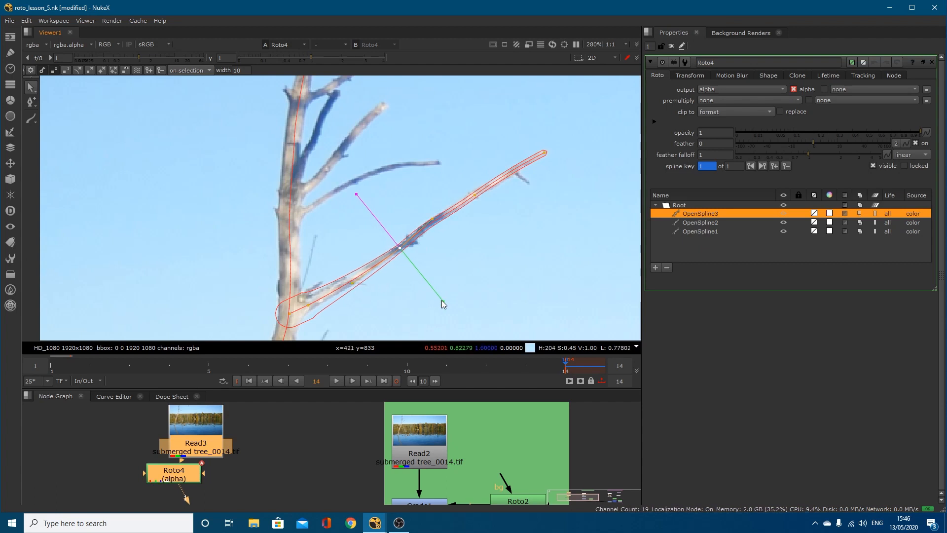
# Narrow the large-branch stroke at the point beside the fork and shift that point slightly toward the branch's centre
pyautogui.click(308, 305)
pyautogui.moveTo(324, 336)
pyautogui.mouseDown()
pyautogui.moveTo(331, 347)
pyautogui.moveTo(326, 341)
pyautogui.mouseUp()
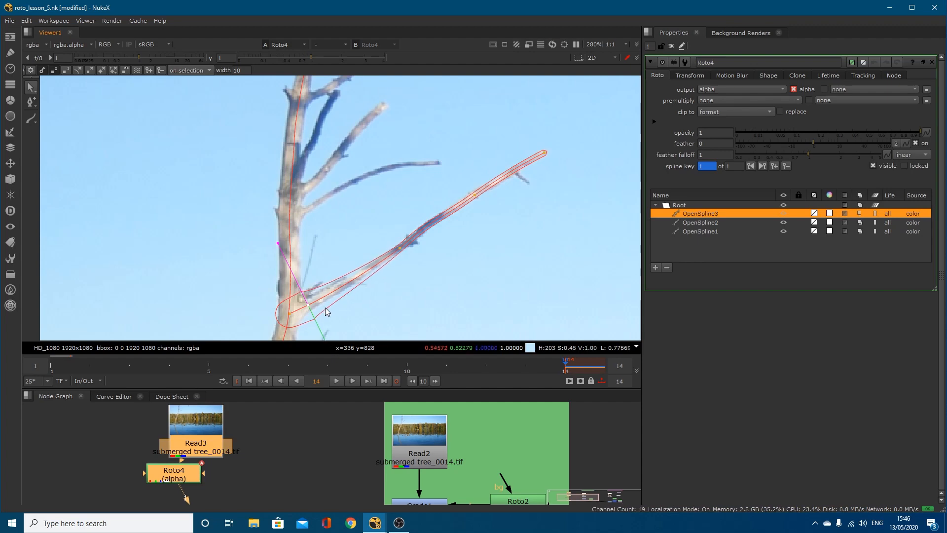
pyautogui.scroll(4, 328, 305)
pyautogui.moveTo(345, 279); pyautogui.dragTo(398, 200, button='middle')
pyautogui.scroll(-1, 401, 203)
pyautogui.moveTo(366, 321); pyautogui.dragTo(395, 264, button='middle')
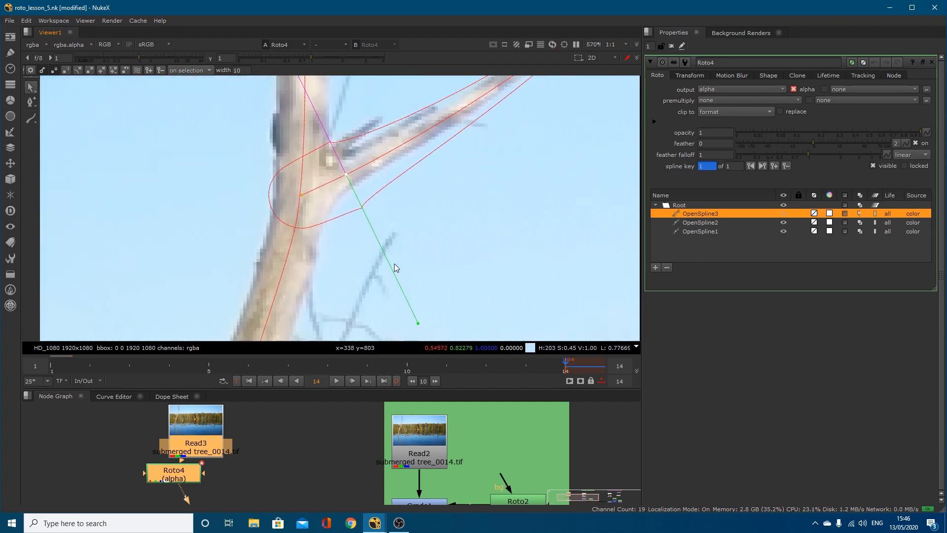
pyautogui.scroll(-1, 394, 264)
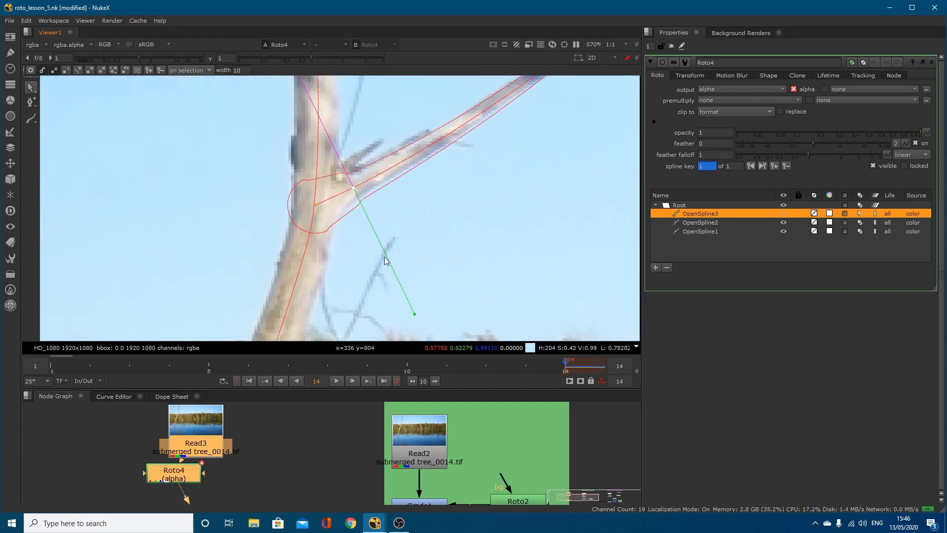
pyautogui.moveTo(353, 188); pyautogui.dragTo(351, 185)
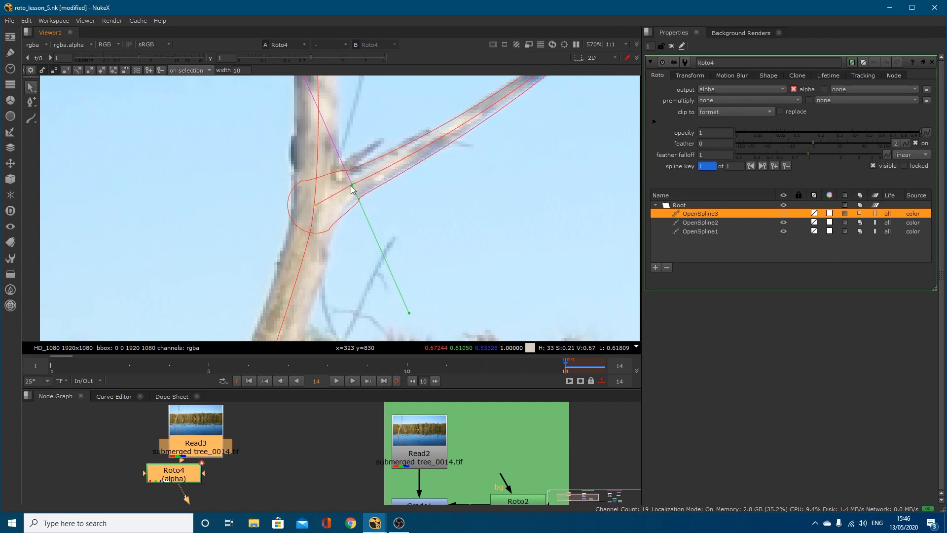
# Slightly narrow the large-branch stroke at its end point inside the trunk, lower that point, and check the matte in the alpha channel
pyautogui.click(316, 205)
pyautogui.moveTo(384, 326); pyautogui.dragTo(381, 324)
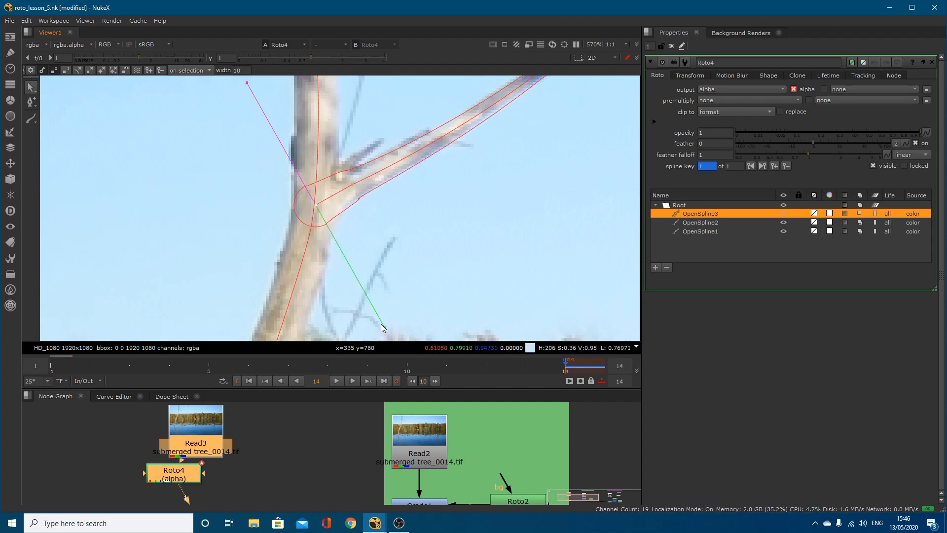
pyautogui.moveTo(317, 205); pyautogui.dragTo(316, 213)
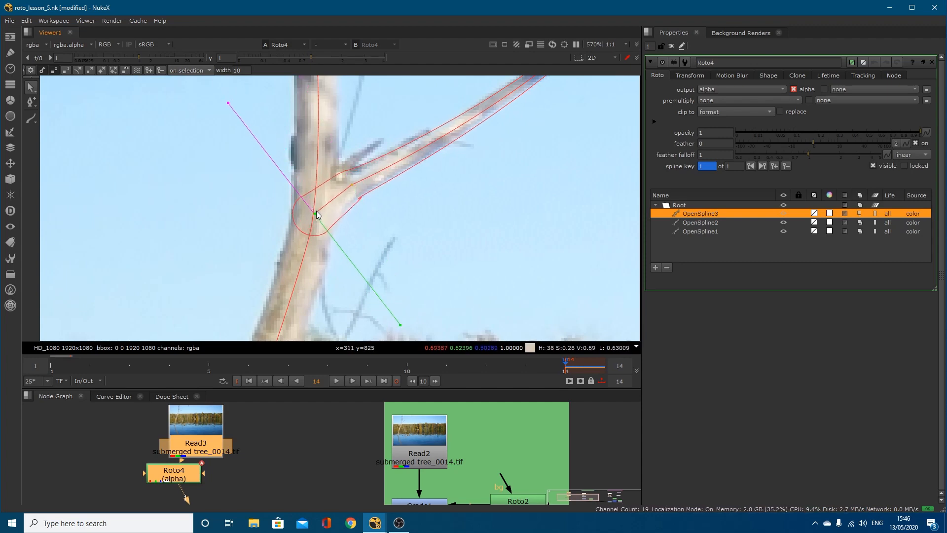
pyautogui.scroll(-5, 384, 211)
pyautogui.press('a')
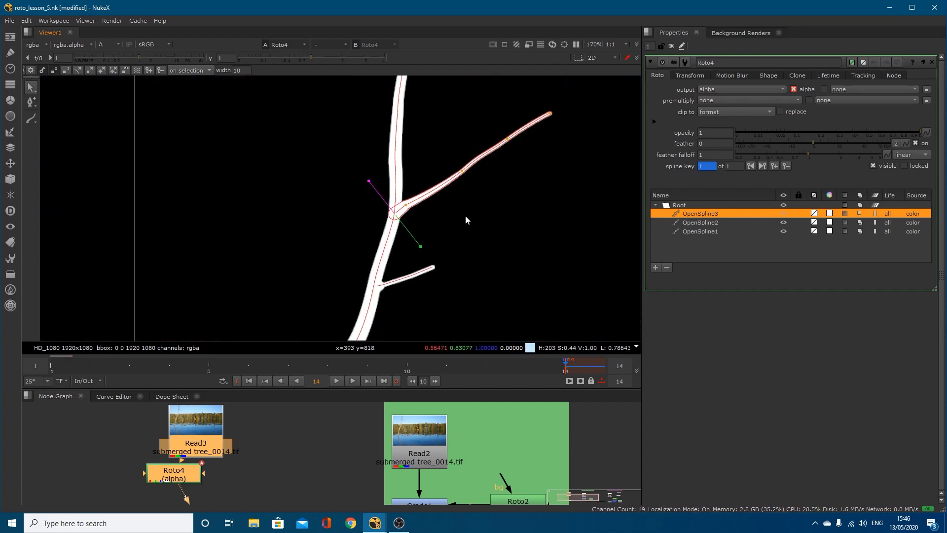
# Move the Roto4 node out to the side of Read3 and add a Grade node directly below Read3
pyautogui.scroll(-3, 465, 215)
pyautogui.moveTo(167, 458); pyautogui.dragTo(242, 461)
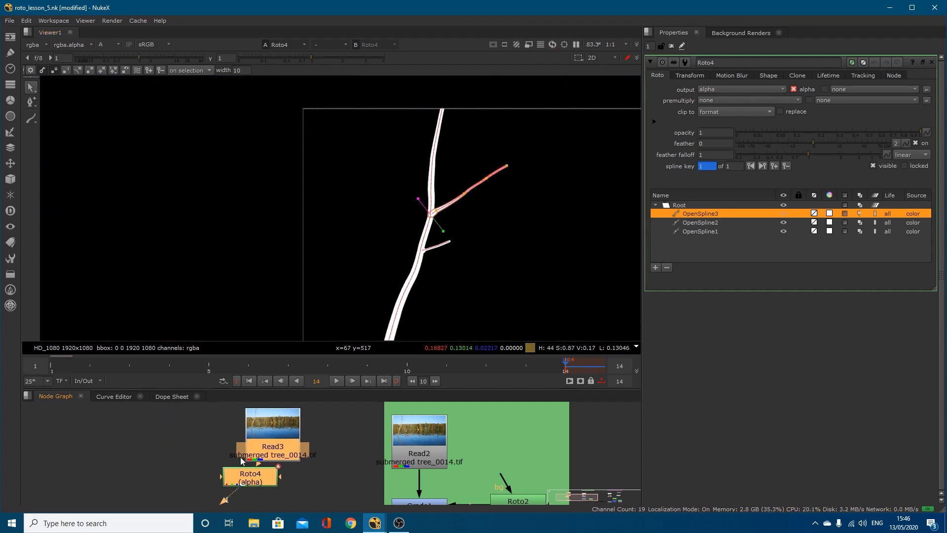
pyautogui.scroll(-3, 239, 466)
pyautogui.click(271, 453)
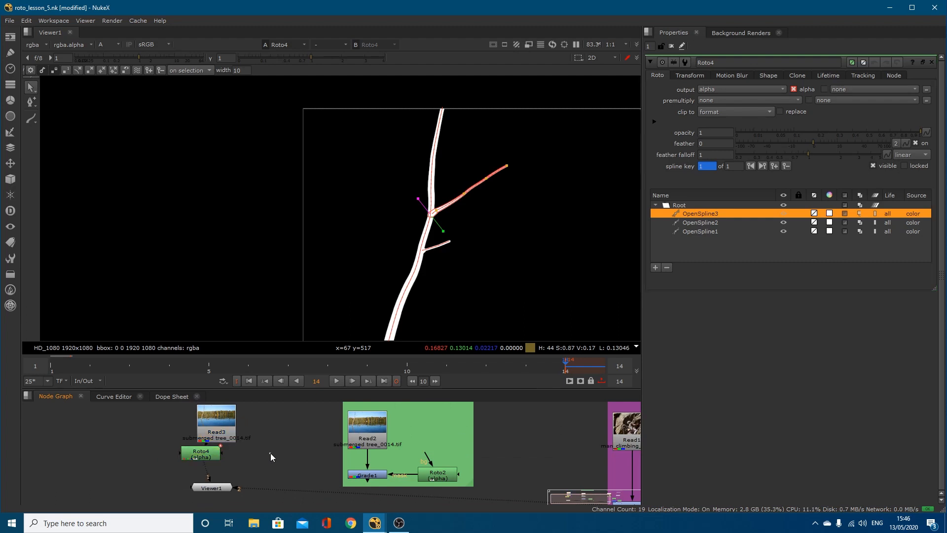
pyautogui.moveTo(203, 453); pyautogui.dragTo(290, 442)
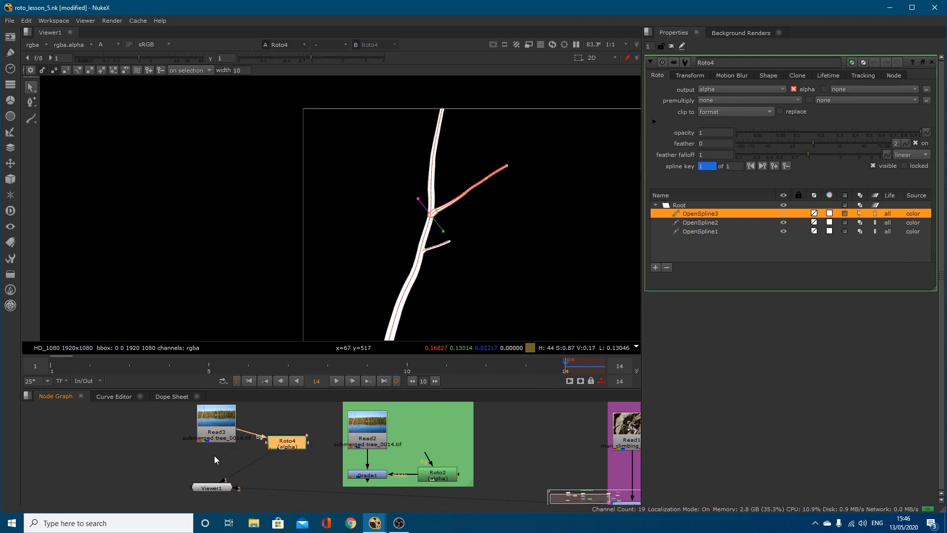
pyautogui.click(214, 455)
pyautogui.press('g')
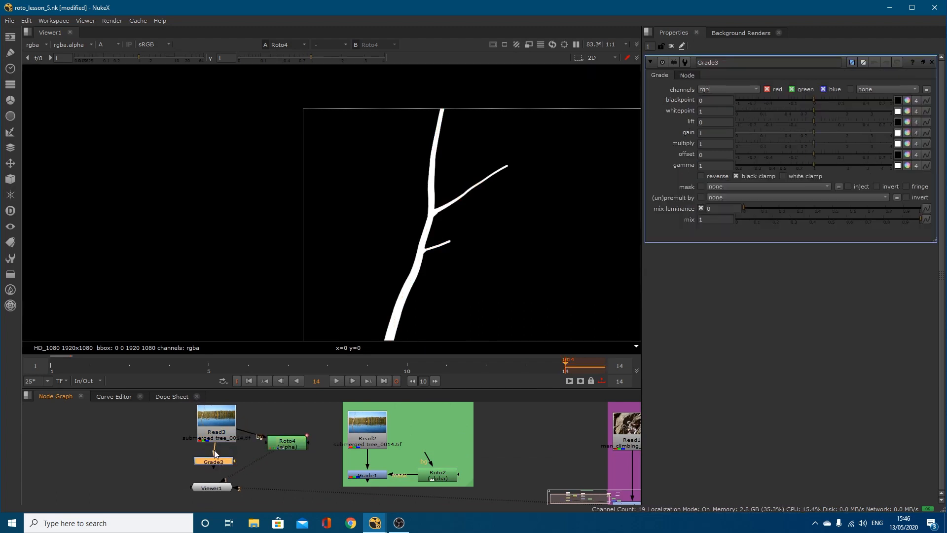
# View the new Grade in full colour and tint the image green with gain red 0.21, green 2.55 and blue 0.56
pyautogui.moveTo(214, 460); pyautogui.dragTo(217, 461)
pyautogui.press('1')
pyautogui.press('a')
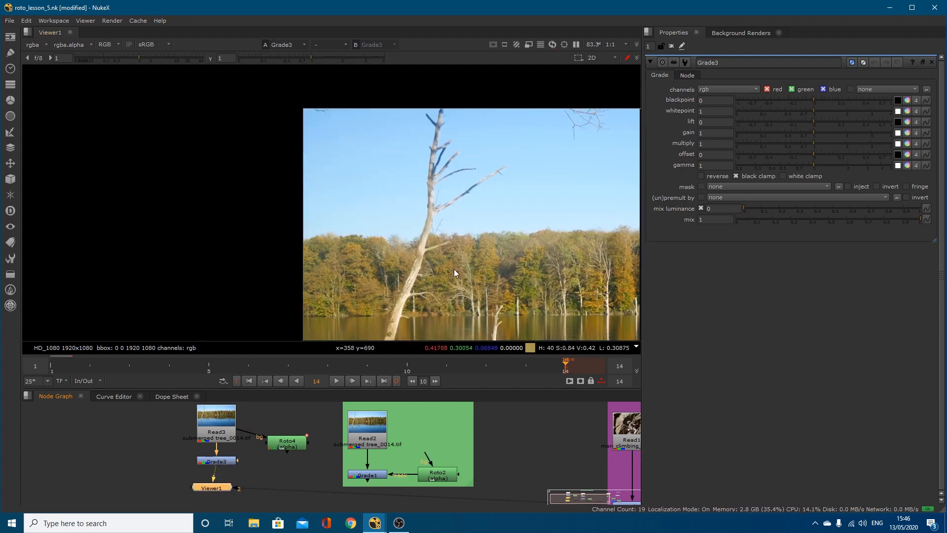
pyautogui.press('f')
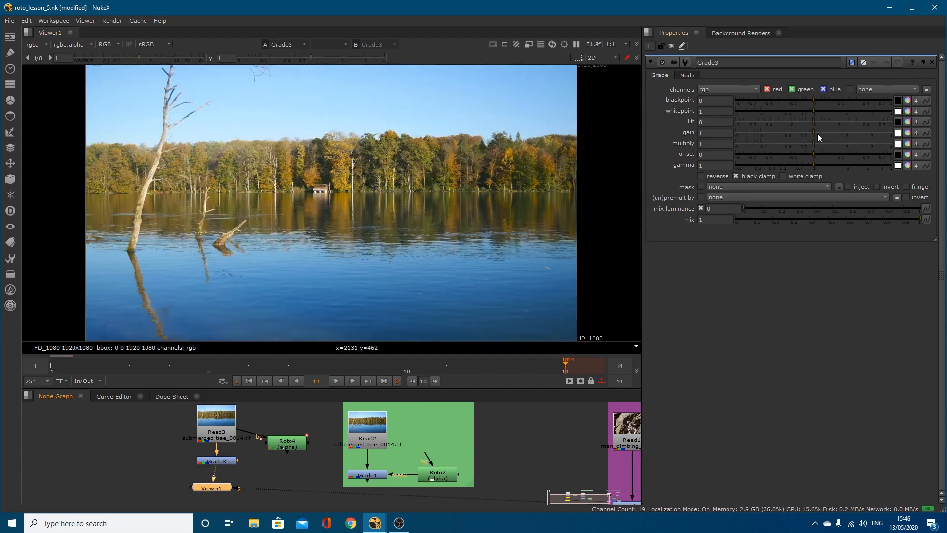
pyautogui.click(907, 133)
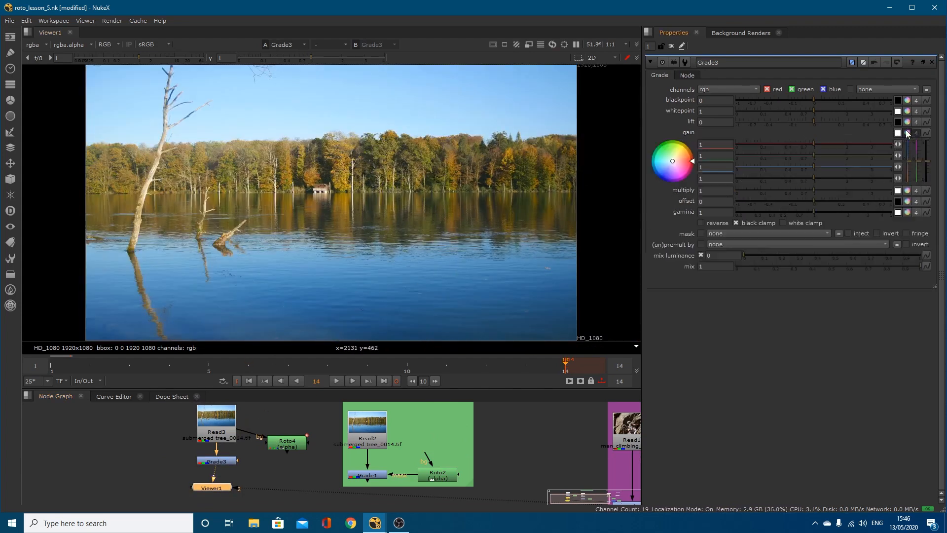
pyautogui.moveTo(812, 155); pyautogui.dragTo(771, 142)
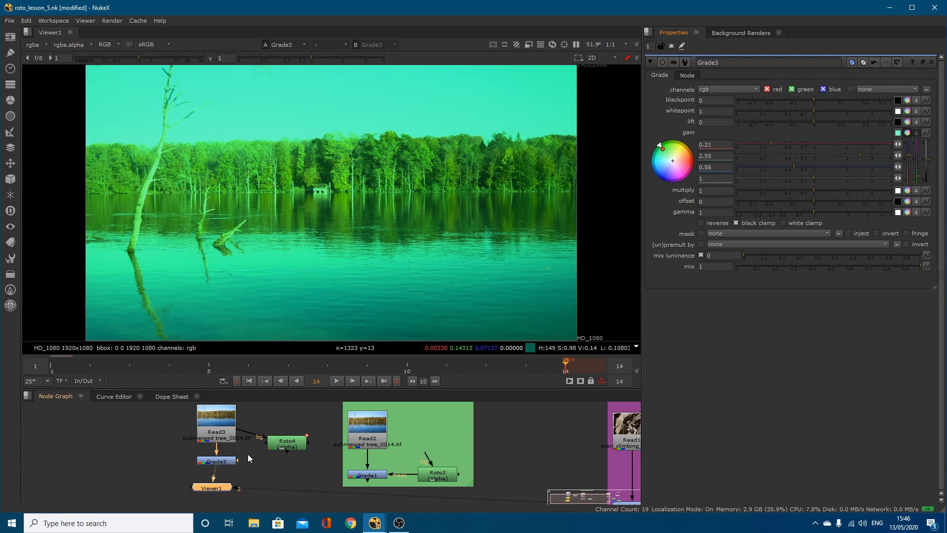
# Mask the Grade with the Roto4 matte and darken its gain to red 0.102222, green 1.275555 and blue 0.122222
pyautogui.moveTo(241, 464); pyautogui.dragTo(275, 424)
pyautogui.moveTo(287, 458); pyautogui.dragTo(288, 454)
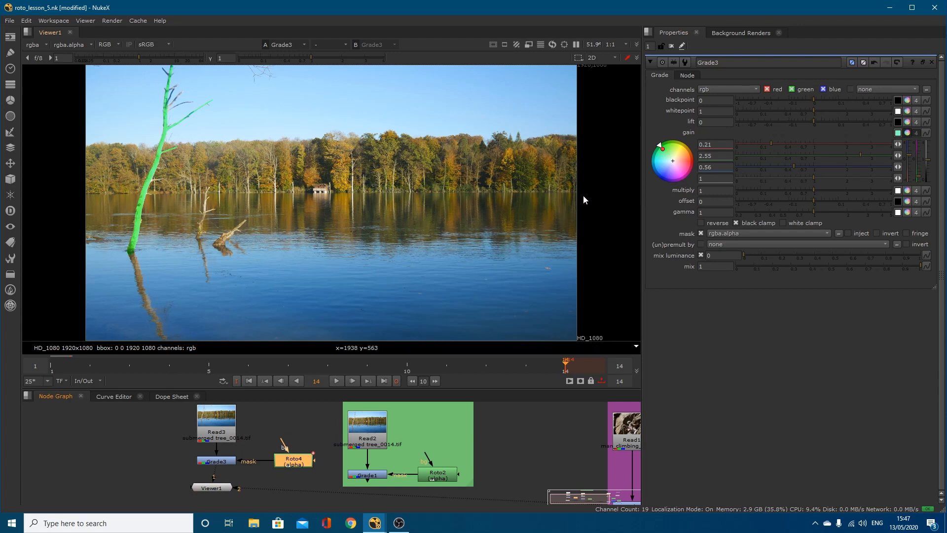
pyautogui.moveTo(927, 161); pyautogui.dragTo(926, 169)
pyautogui.click(793, 167)
pyautogui.click(792, 144)
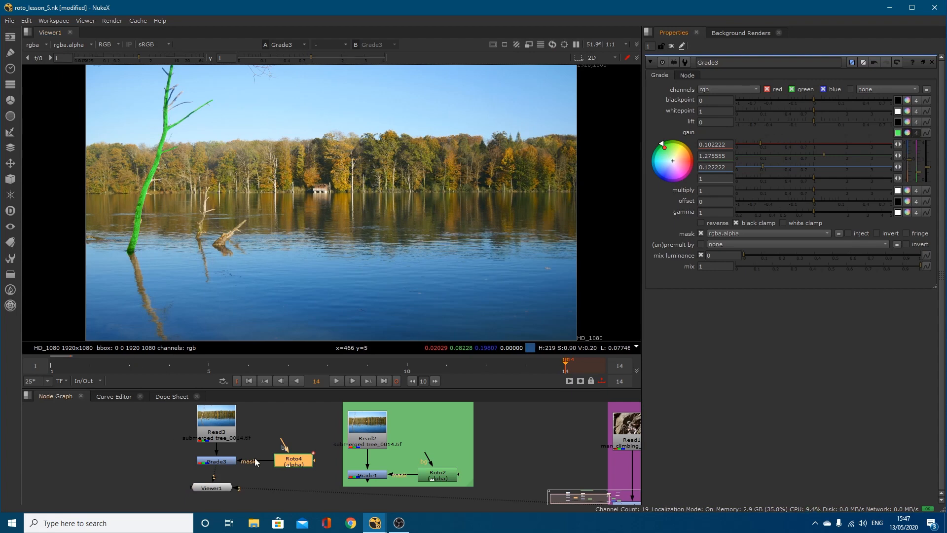
# Copy the man-climbing Read node from Example 2 and paste it into the empty area beside that backdrop
pyautogui.scroll(-4, 256, 435)
pyautogui.scroll(2, 473, 440)
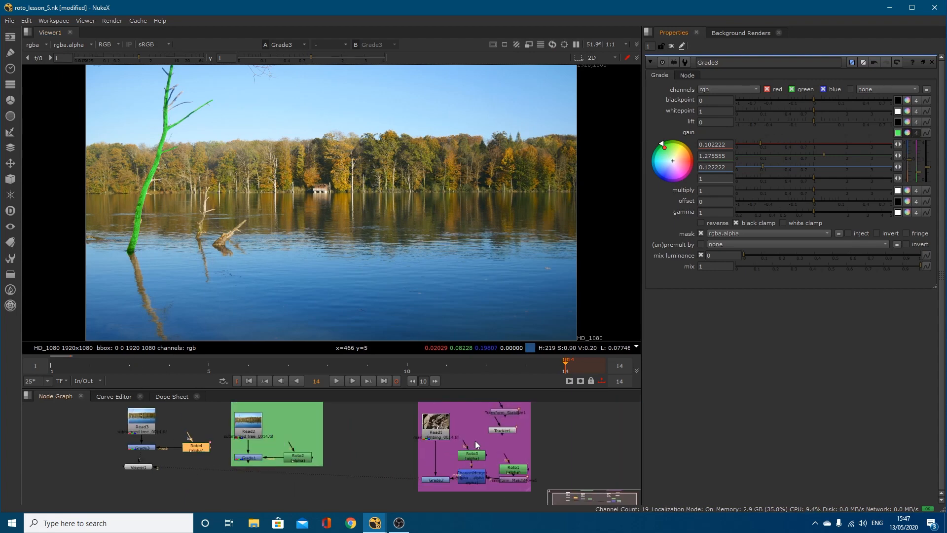
pyautogui.moveTo(477, 440); pyautogui.dragTo(422, 451, button='middle')
pyautogui.scroll(2, 408, 452)
pyautogui.scroll(-1, 397, 453)
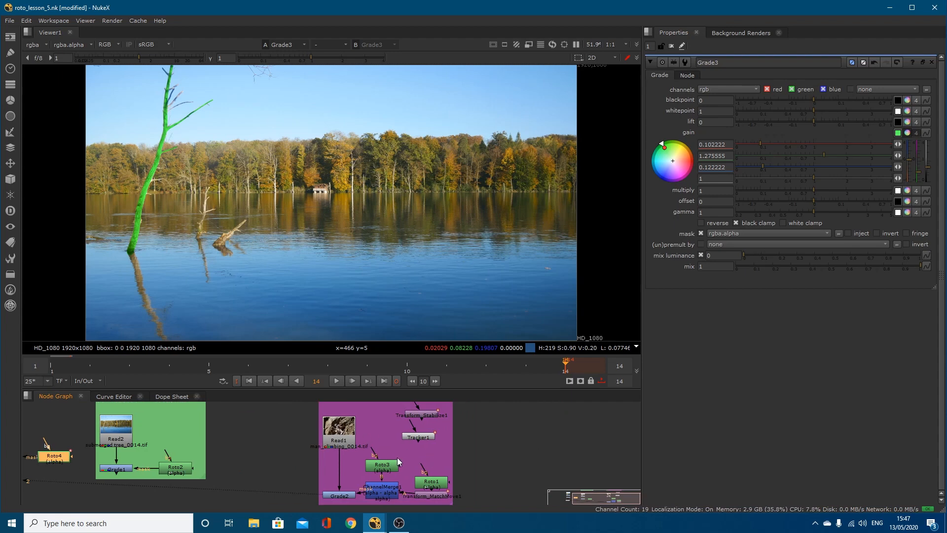
pyautogui.click(335, 436)
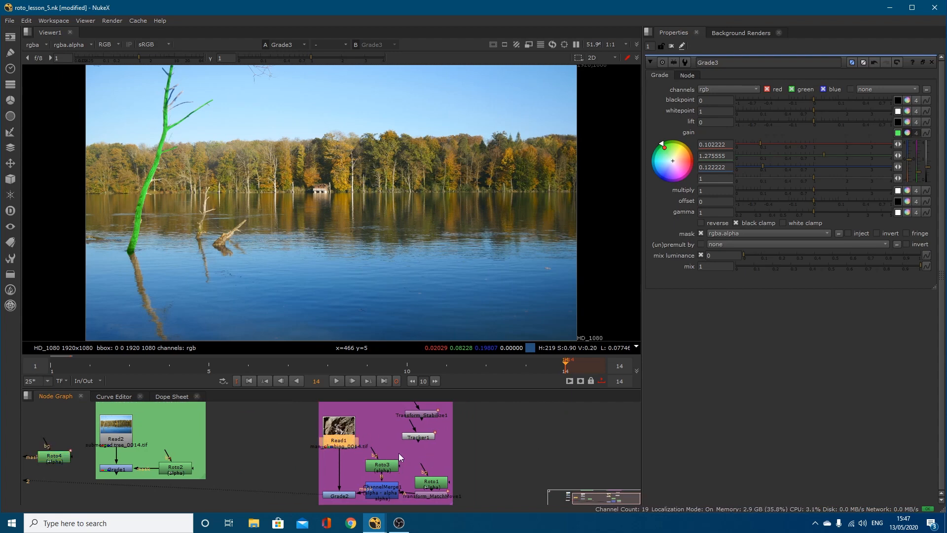
pyautogui.scroll(-2, 398, 452)
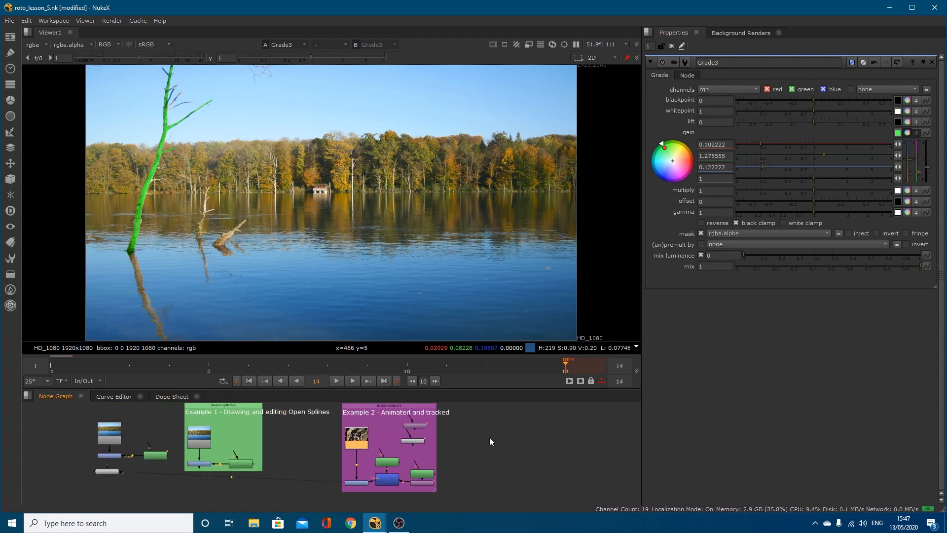
pyautogui.hotkey('ctrl', 'v')
# Connect the viewer to the pasted climbing Read node and place the Viewer node directly below it
pyautogui.press('1')
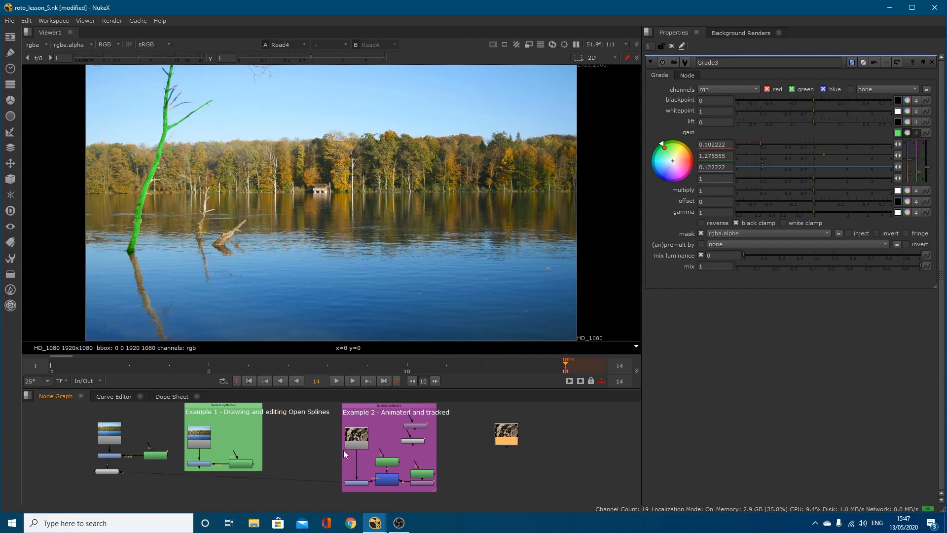
pyautogui.moveTo(102, 472); pyautogui.dragTo(140, 475)
pyautogui.moveTo(470, 483); pyautogui.dragTo(503, 483)
pyautogui.click(503, 436)
pyautogui.press('1')
pyautogui.click(499, 481)
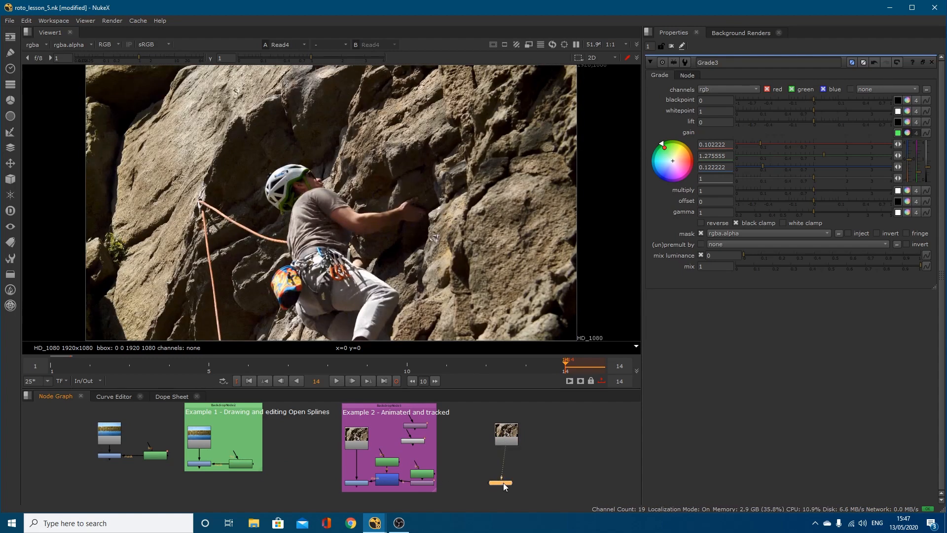
# Inspect the keyframe range of Example 2's Transform_MatchMove1 and limit the timeline's In/Out range to frames 1 to 50
pyautogui.click(94, 381)
pyautogui.click(95, 390)
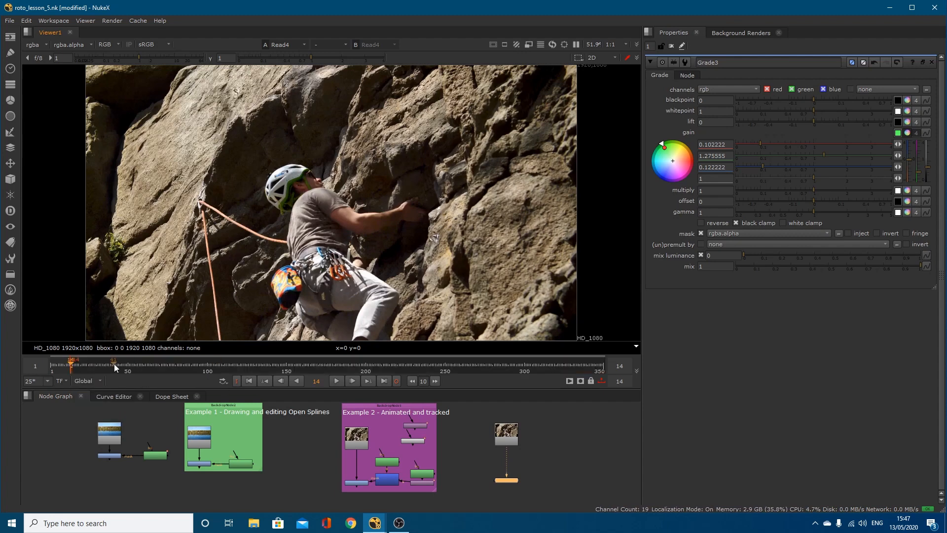
pyautogui.doubleClick(417, 481)
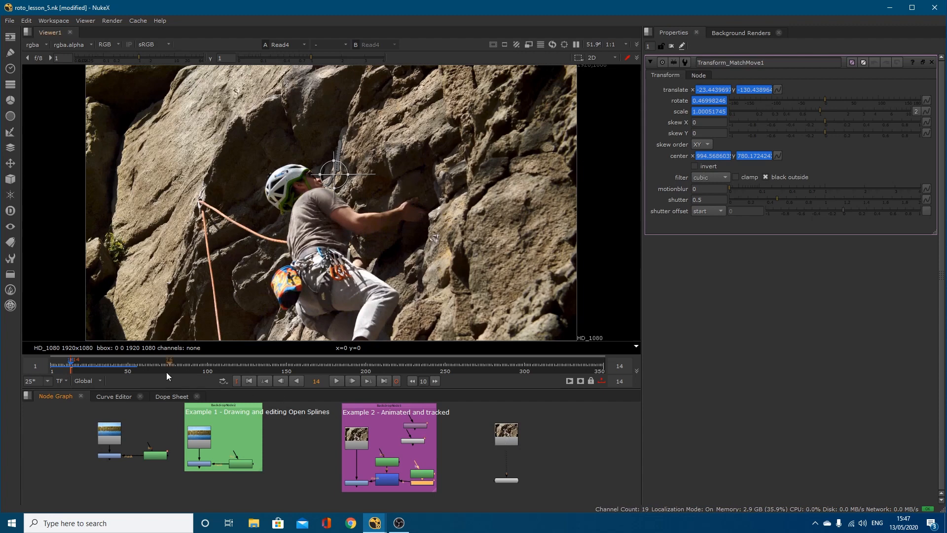
pyautogui.click(128, 368)
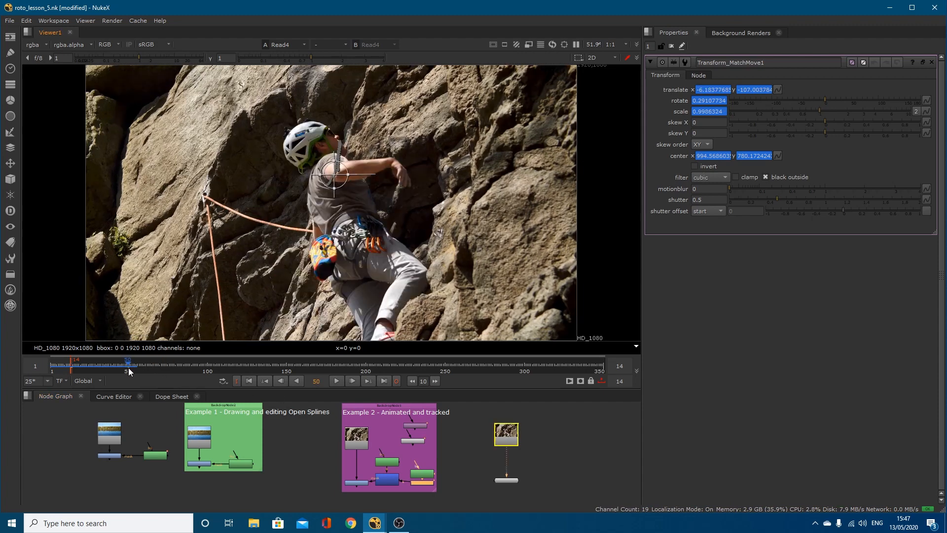
pyautogui.click(87, 381)
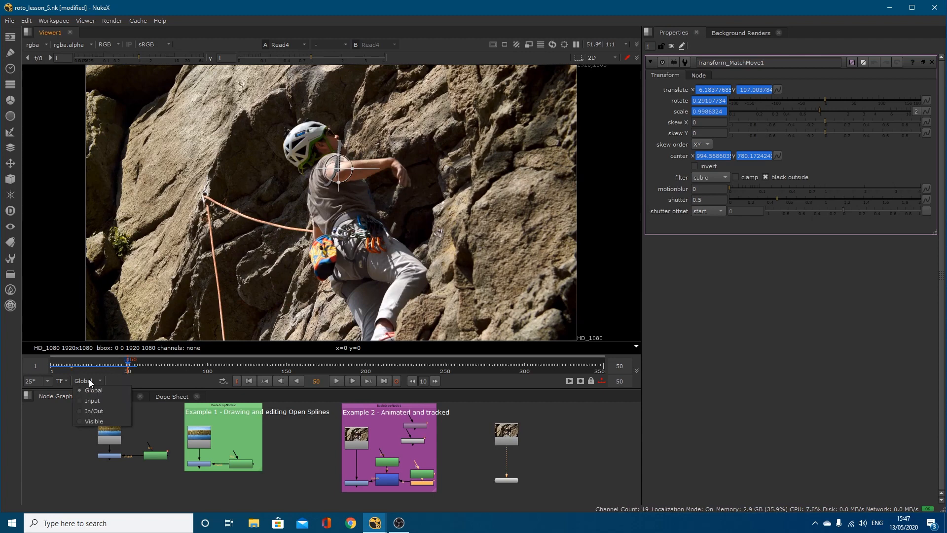
pyautogui.click(93, 408)
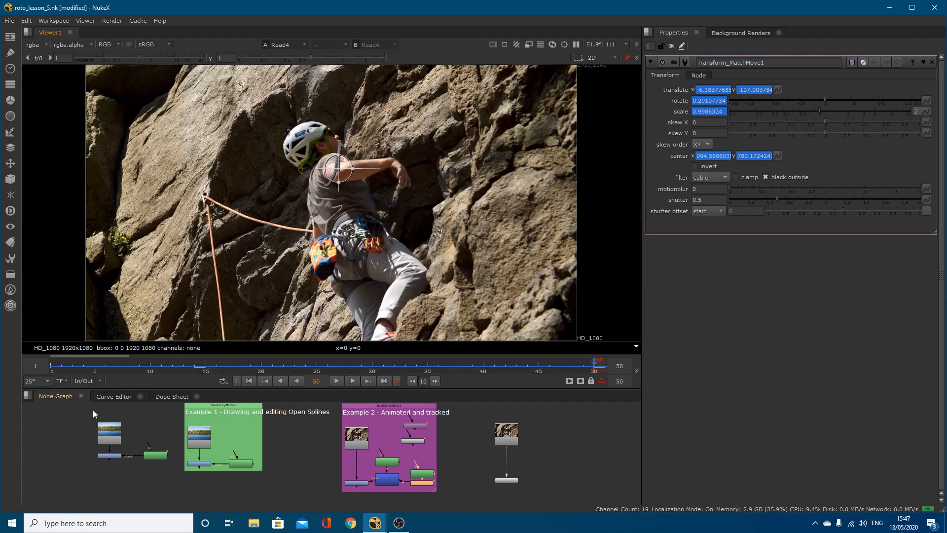
# Play back the climbing clip and close the open node properties
pyautogui.click(513, 438)
pyautogui.click(334, 381)
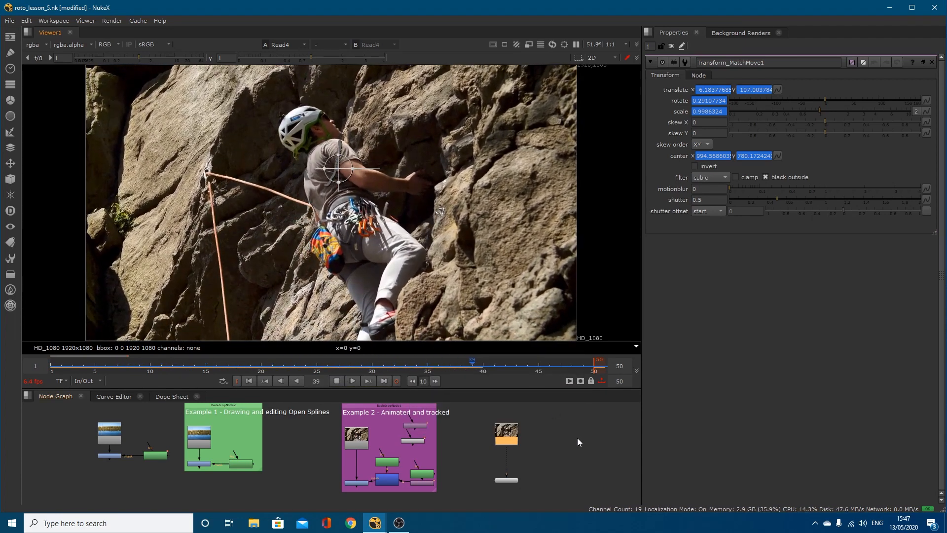
pyautogui.click(671, 47)
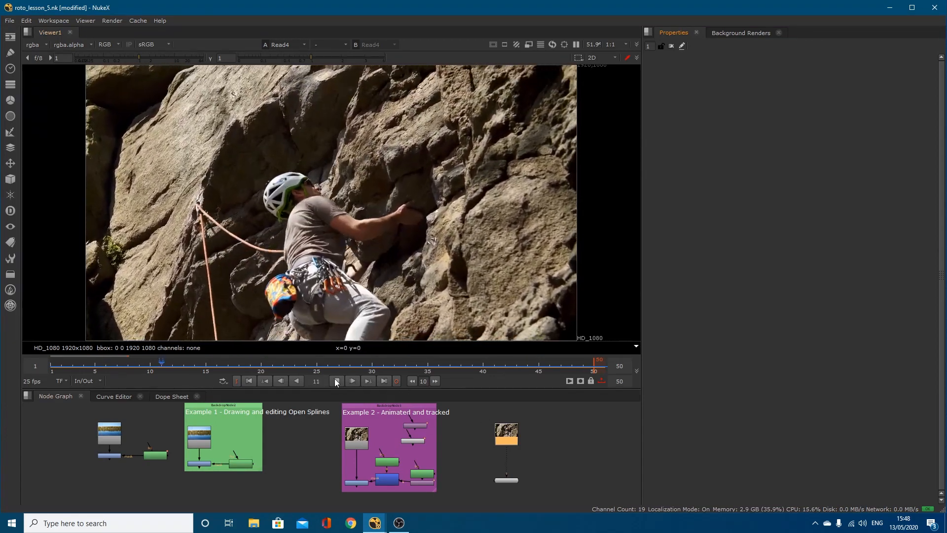
pyautogui.click(337, 381)
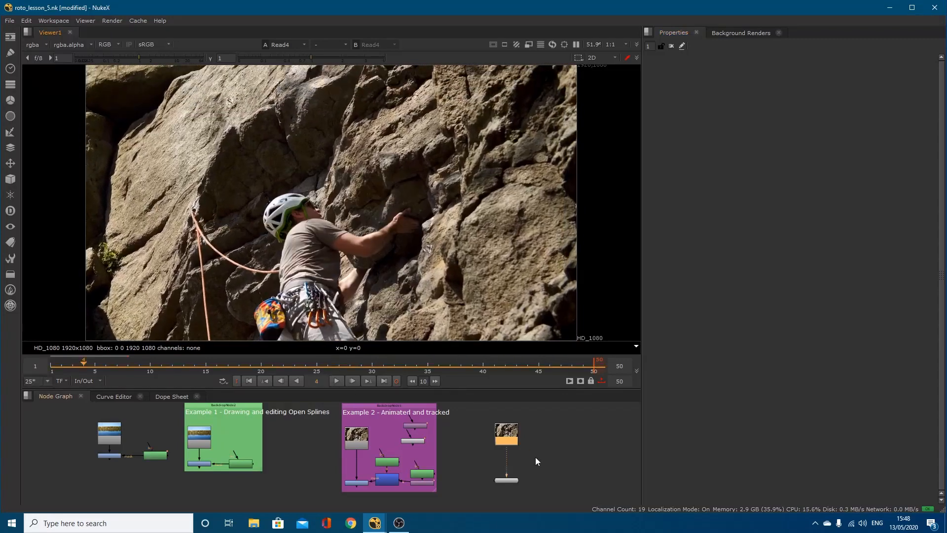
# Create a Tracker node and insert it between the climbing Read node and the viewer
pyautogui.press('Tab')
pyautogui.write('tracker')
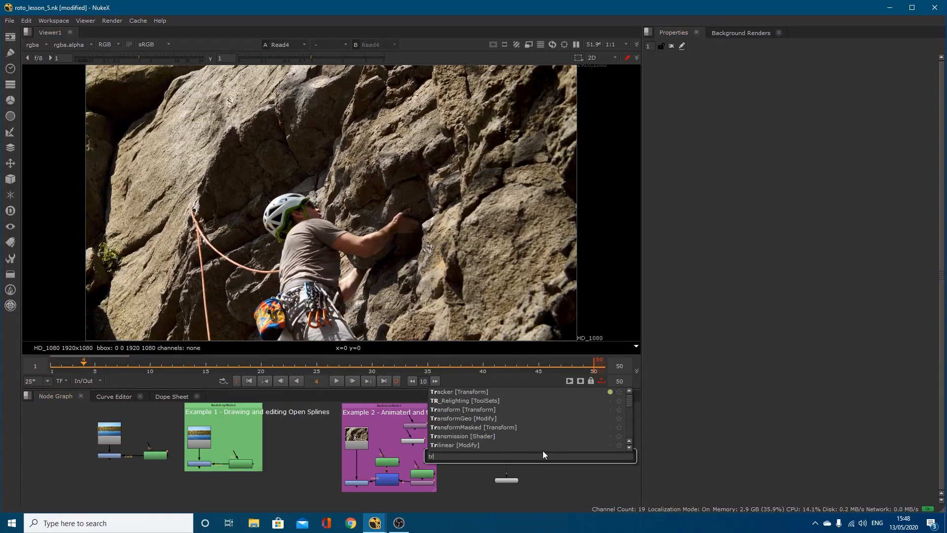
pyautogui.click(459, 391)
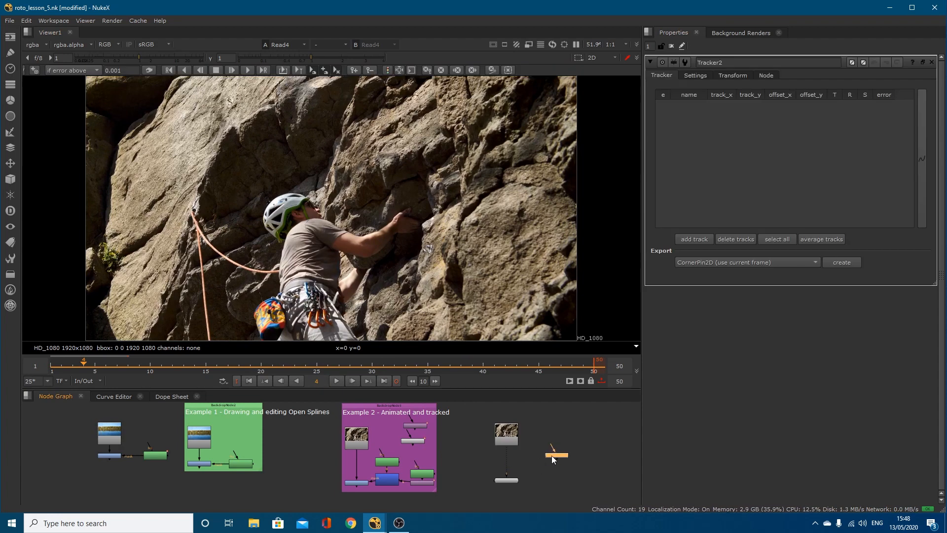
pyautogui.click(502, 458)
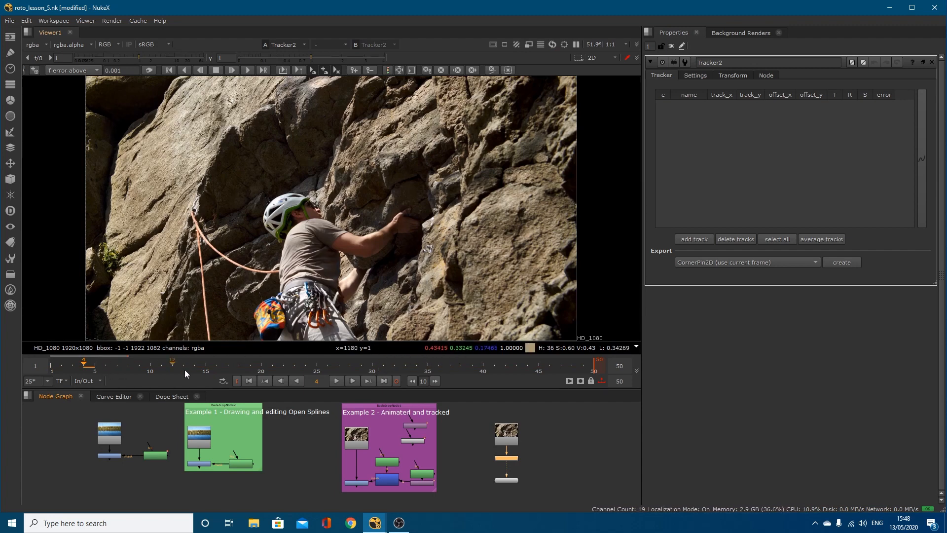
# Play to frame 35, add a track on the dark rock crevice beside the climber at 1500, 412, and enlarge its pattern and search areas
pyautogui.click(336, 381)
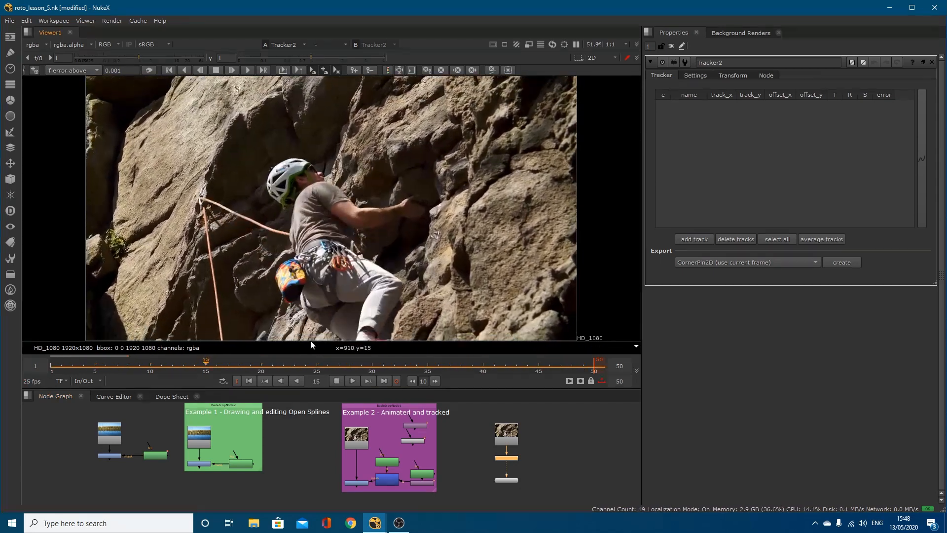
pyautogui.click(335, 379)
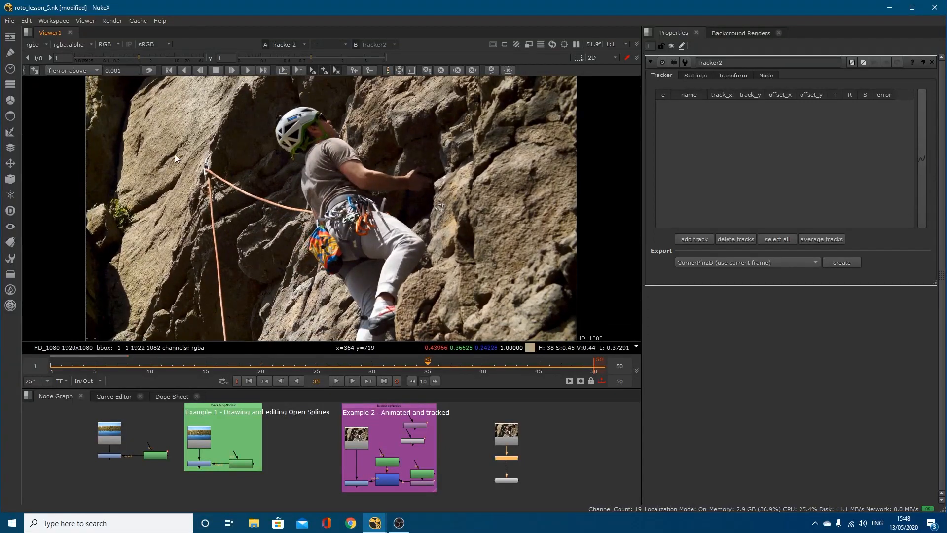
pyautogui.click(680, 239)
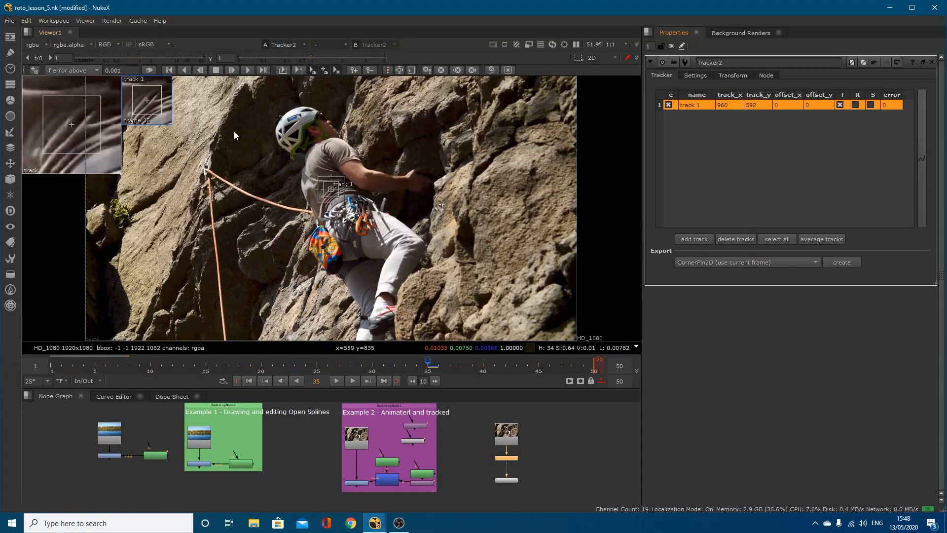
pyautogui.moveTo(329, 192); pyautogui.dragTo(505, 278)
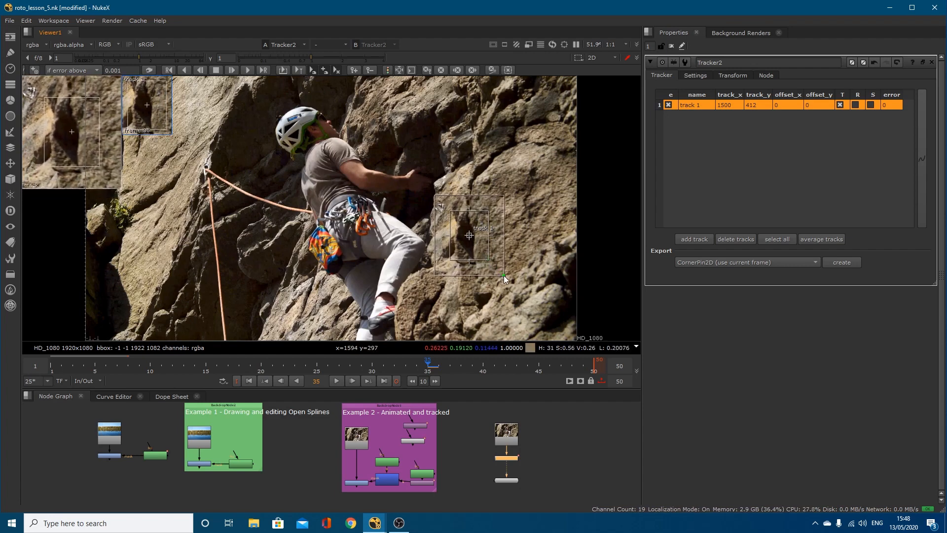
# Track the rock crevice forward from frame 35 past frame 50 and backward to frame 1, and scrub through the tracked result
pyautogui.click(247, 72)
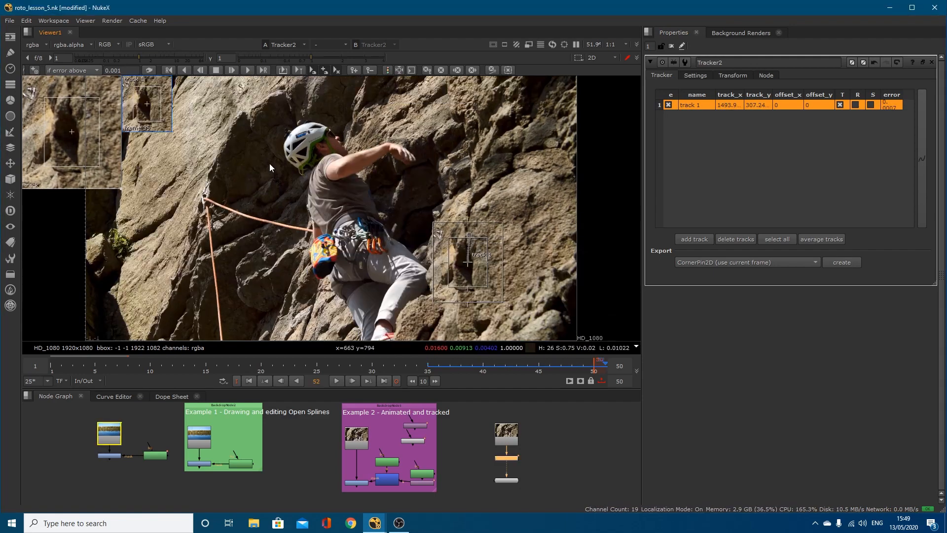
pyautogui.click(430, 369)
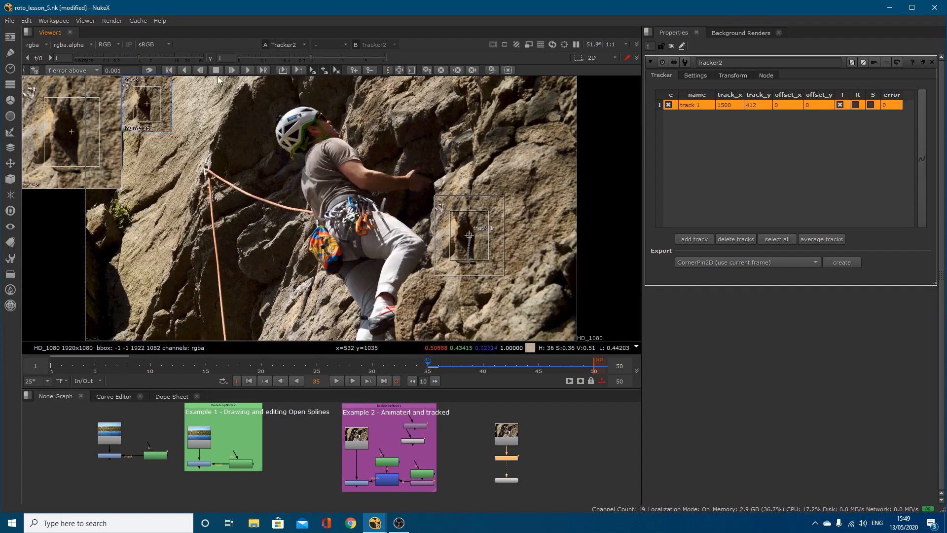
pyautogui.click(186, 70)
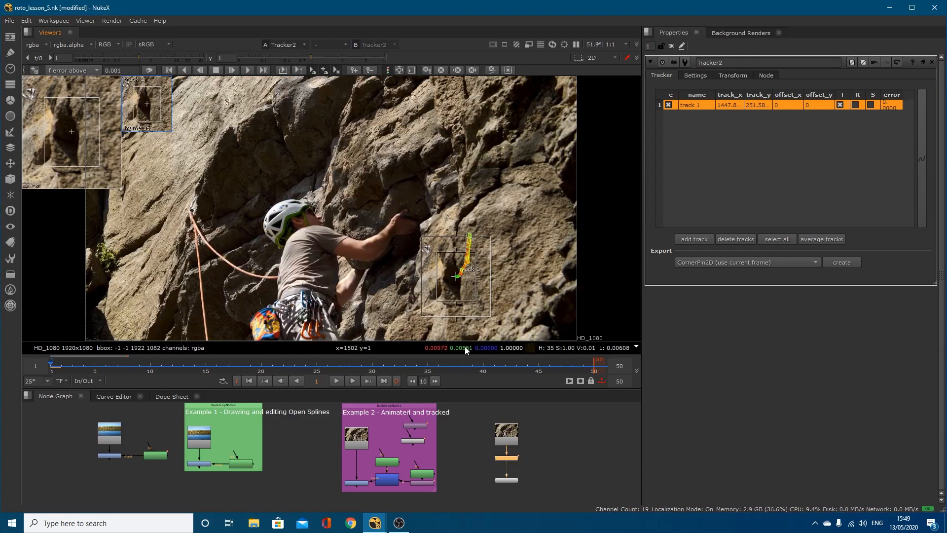
pyautogui.moveTo(427, 362); pyautogui.dragTo(373, 362)
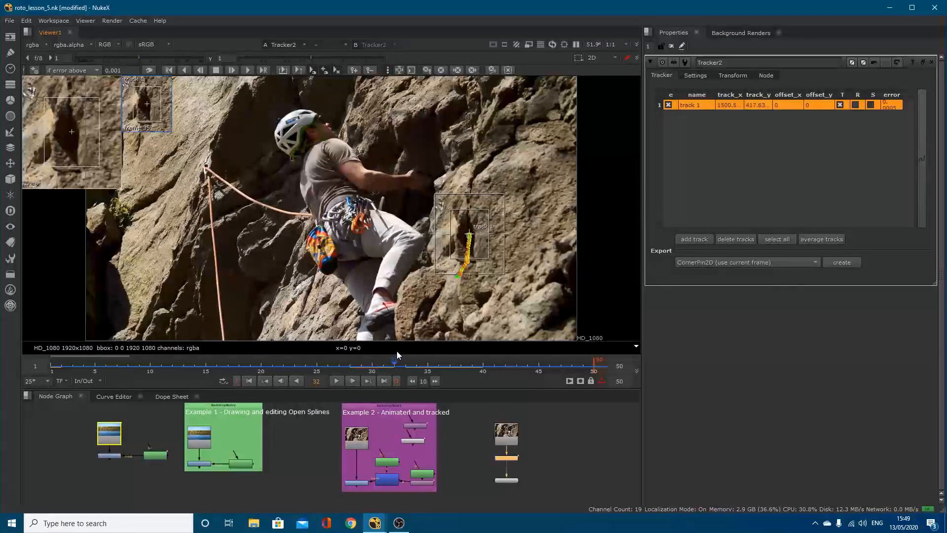
# Add a second track at frame 31 on the dark rock crack near 207, 767 and enlarge its pattern and search areas
pyautogui.moveTo(471, 362); pyautogui.dragTo(386, 366)
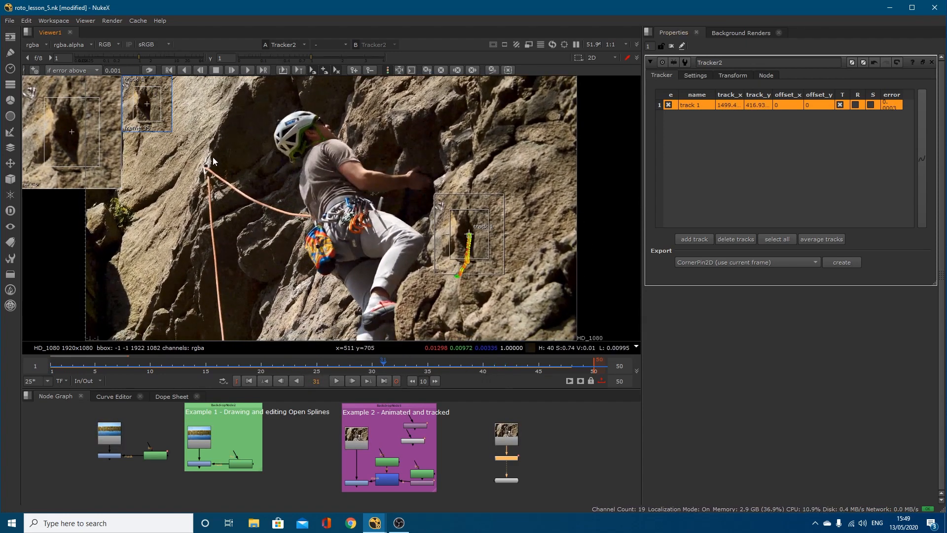
pyautogui.click(694, 239)
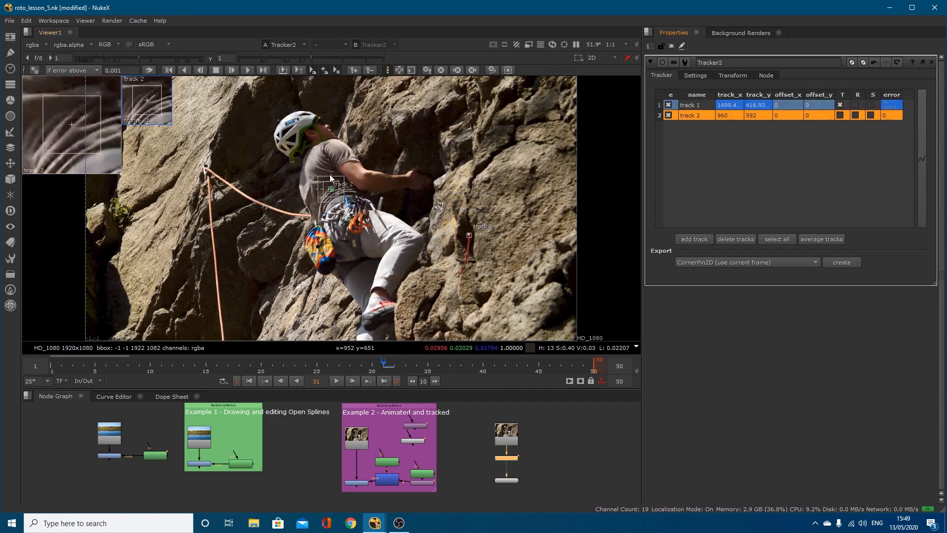
pyautogui.moveTo(333, 191); pyautogui.dragTo(144, 159)
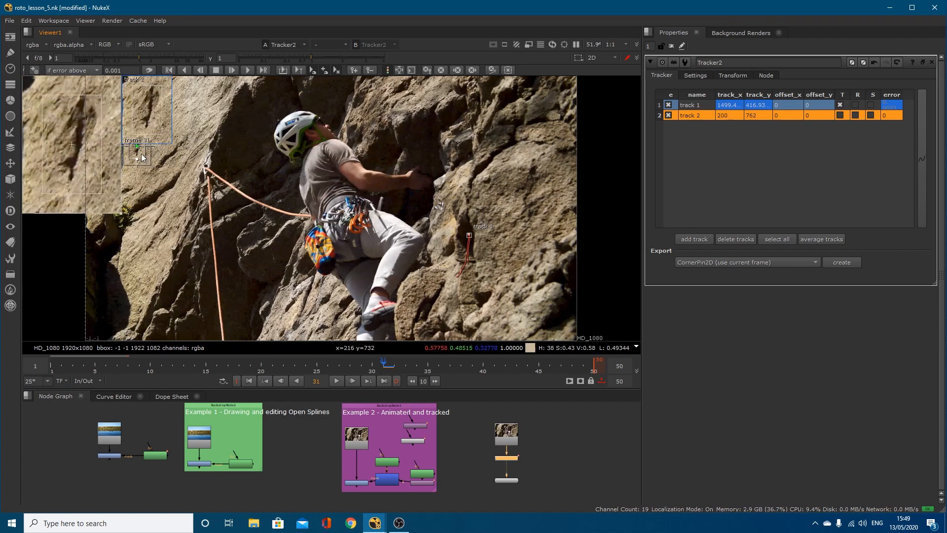
pyautogui.moveTo(75, 161); pyautogui.dragTo(69, 165)
pyautogui.moveTo(152, 165); pyautogui.dragTo(154, 172)
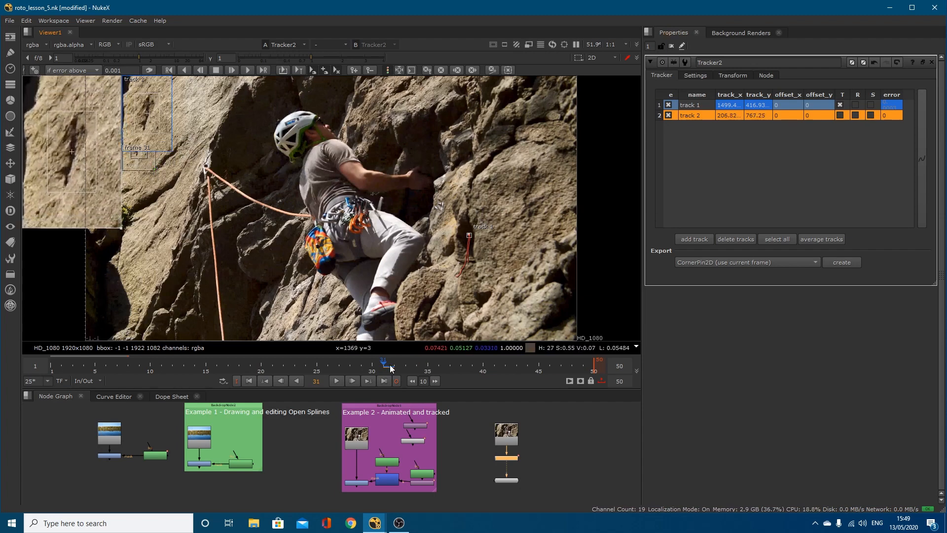
# Track the second point backward from frame 31 to frame 1 and forward to frame 50, scrubbing through the result
pyautogui.click(186, 68)
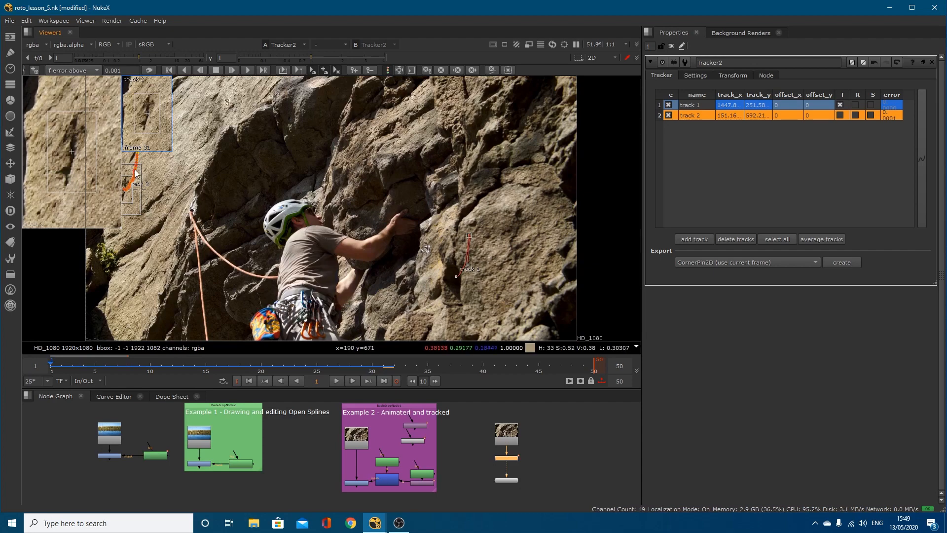
pyautogui.moveTo(92, 361); pyautogui.dragTo(150, 367)
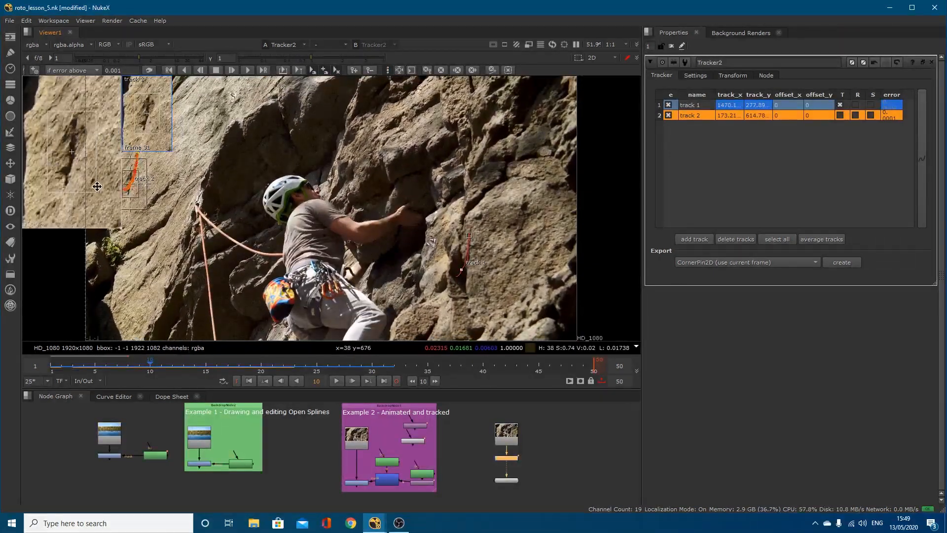
pyautogui.moveTo(230, 374); pyautogui.dragTo(386, 367)
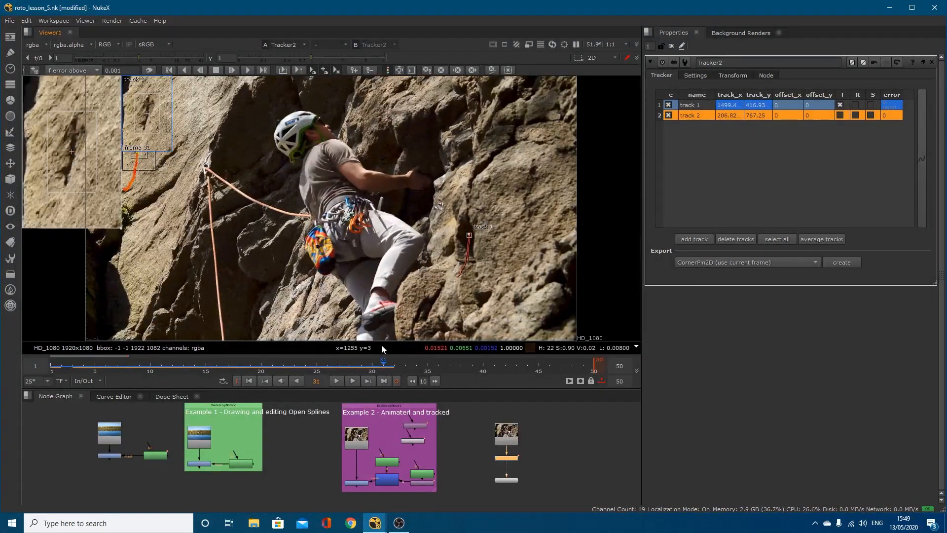
pyautogui.click(250, 69)
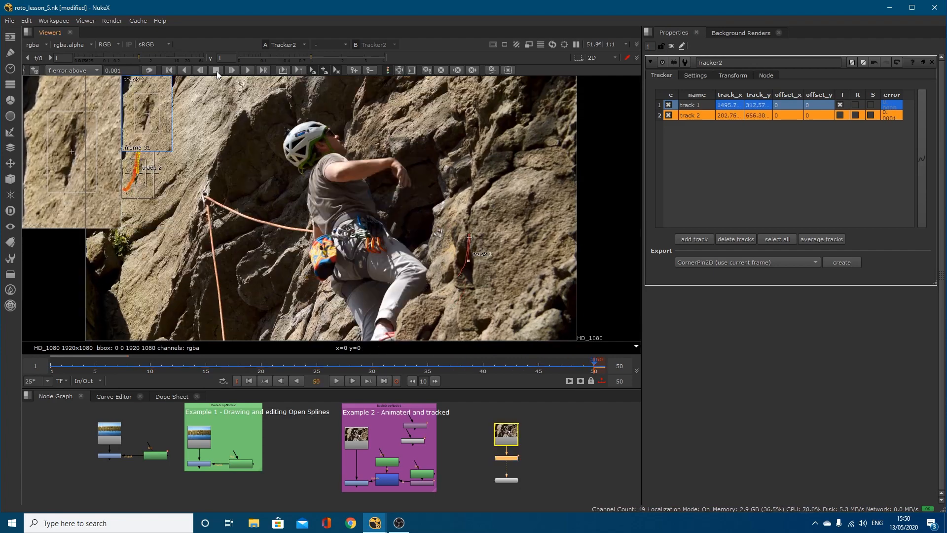
pyautogui.moveTo(355, 364); pyautogui.dragTo(212, 350)
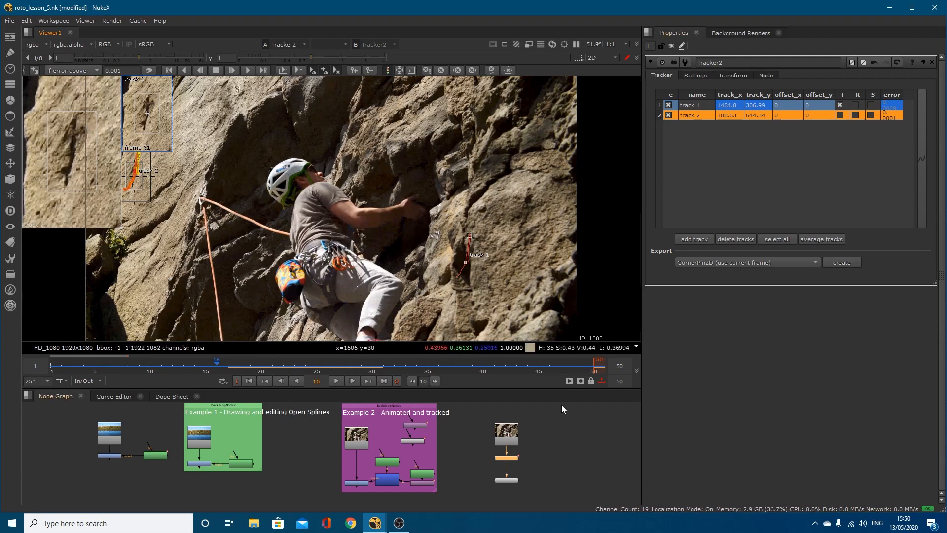
# Set the Tracker2 transform to stabilize, hide the viewer overlays and play back the stabilized shot
pyautogui.click(731, 75)
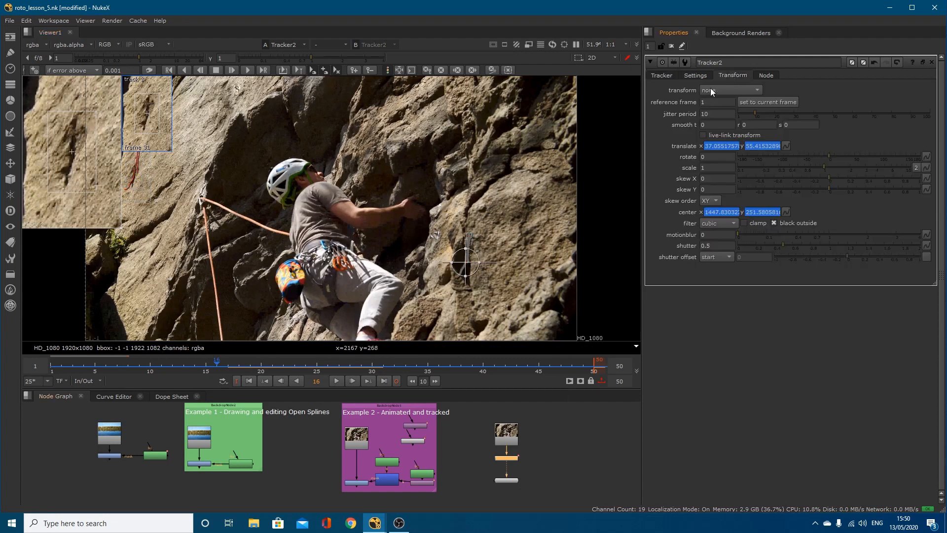
pyautogui.click(718, 90)
pyautogui.click(718, 100)
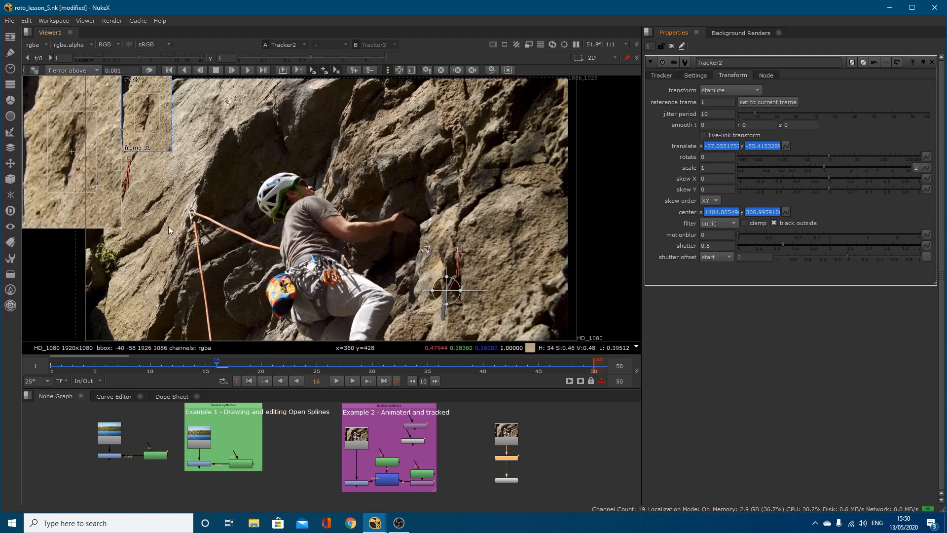
pyautogui.press('o')
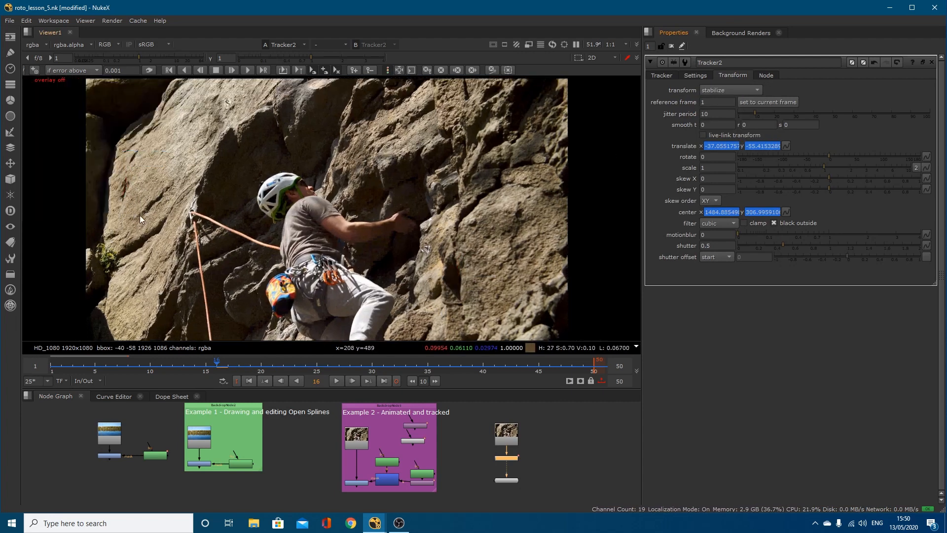
pyautogui.click(336, 380)
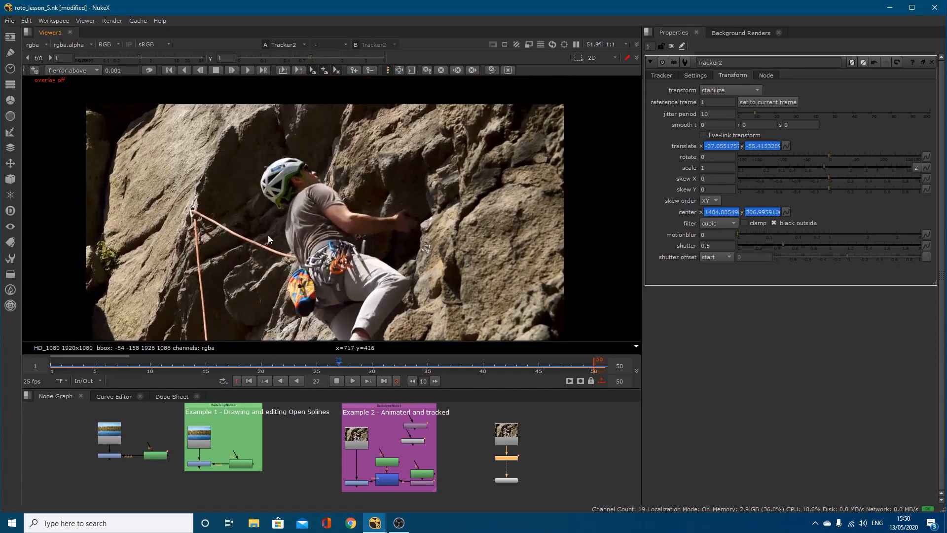
pyautogui.click(336, 380)
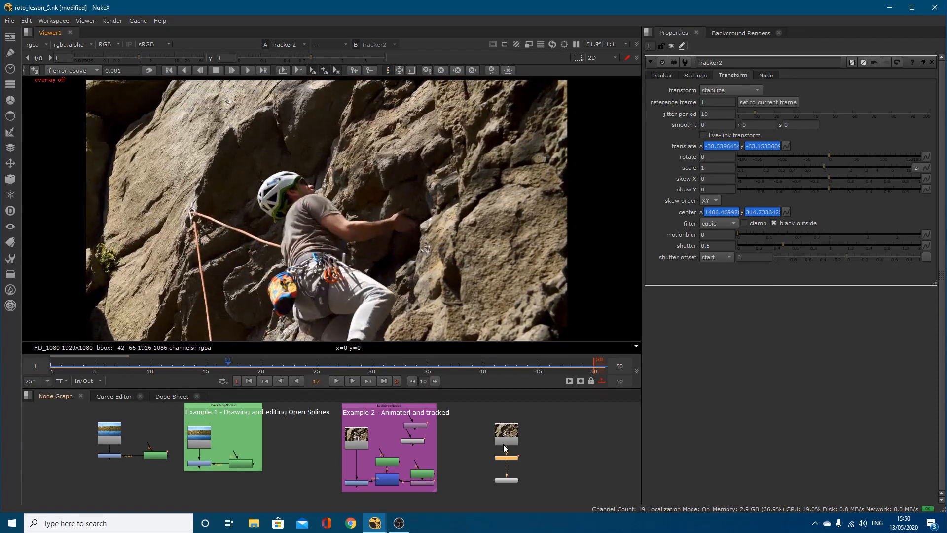
# Return the Tracker2 transform to none and keep the node placed between the climbing Read and the viewer
pyautogui.moveTo(504, 458); pyautogui.dragTo(512, 462)
pyautogui.click(712, 91)
pyautogui.click(717, 81)
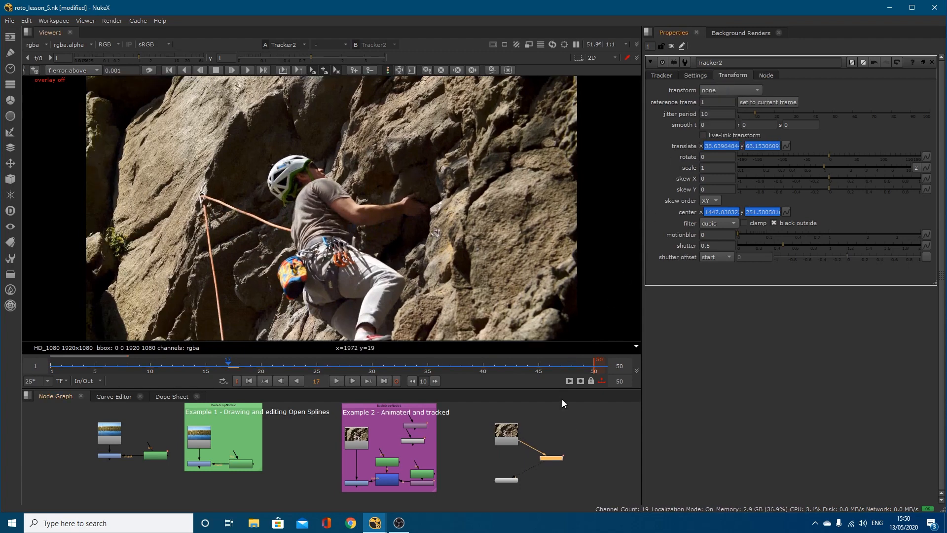
pyautogui.moveTo(551, 463); pyautogui.dragTo(501, 460)
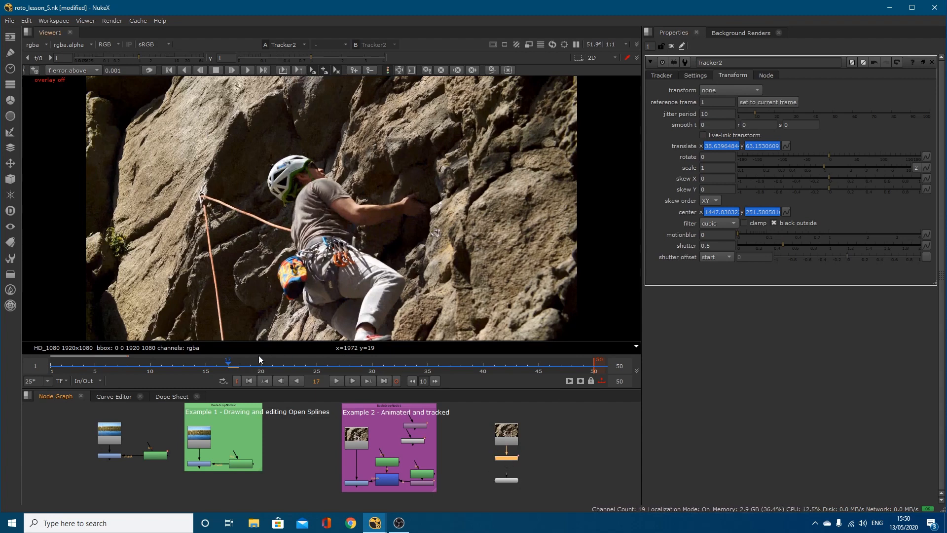
# Scrub the unstabilized climbing shot between frames 10 and 32 to examine the camera movement, ending at frame 1
pyautogui.moveTo(321, 275); pyautogui.dragTo(330, 247, button='middle')
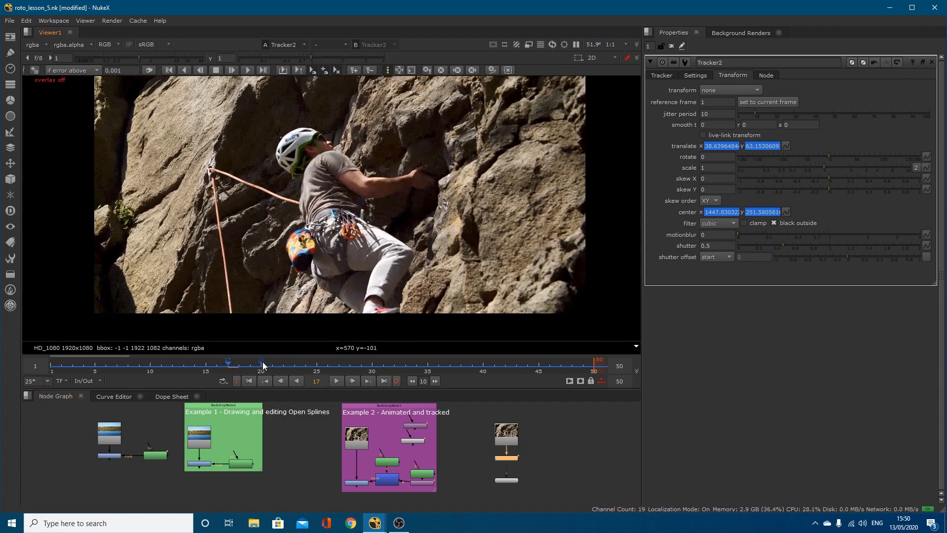
pyautogui.moveTo(263, 366); pyautogui.dragTo(393, 369)
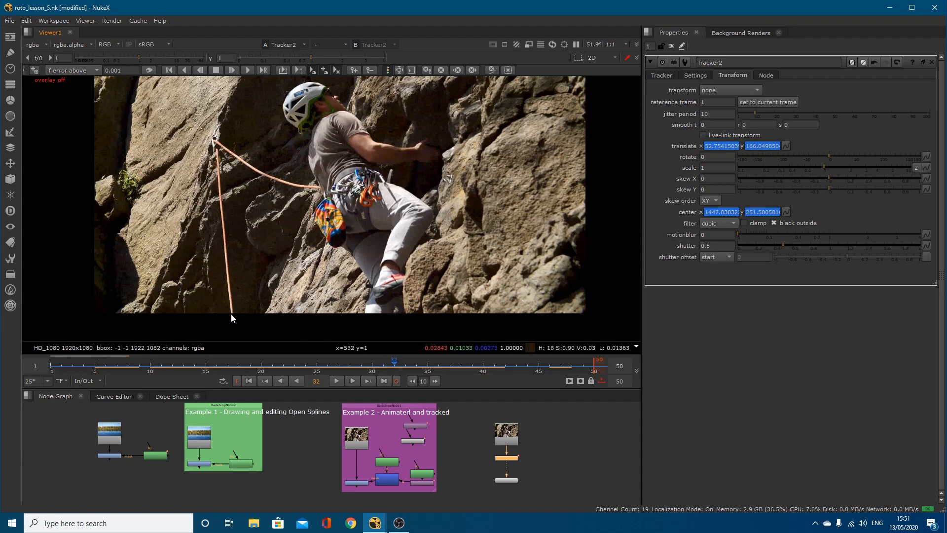
pyautogui.moveTo(159, 366); pyautogui.dragTo(154, 368)
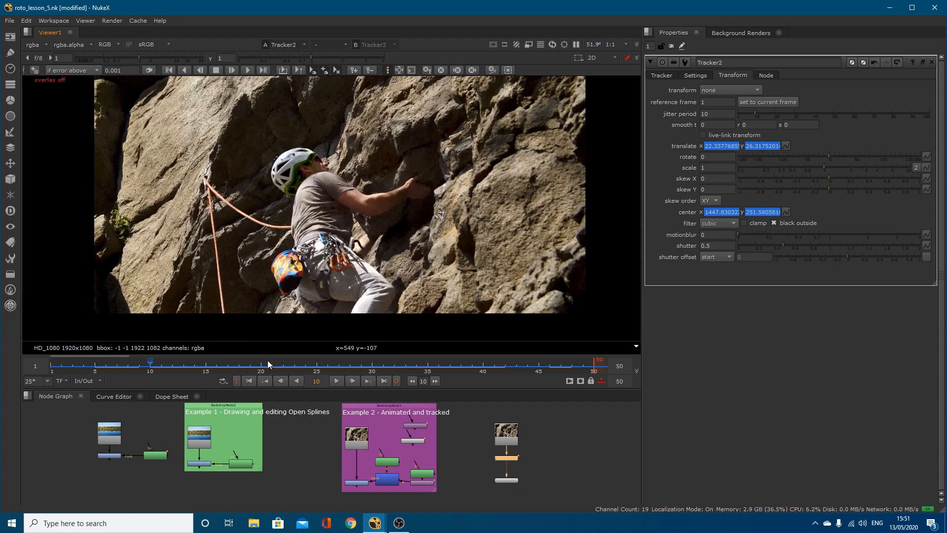
pyautogui.moveTo(389, 366); pyautogui.dragTo(393, 369)
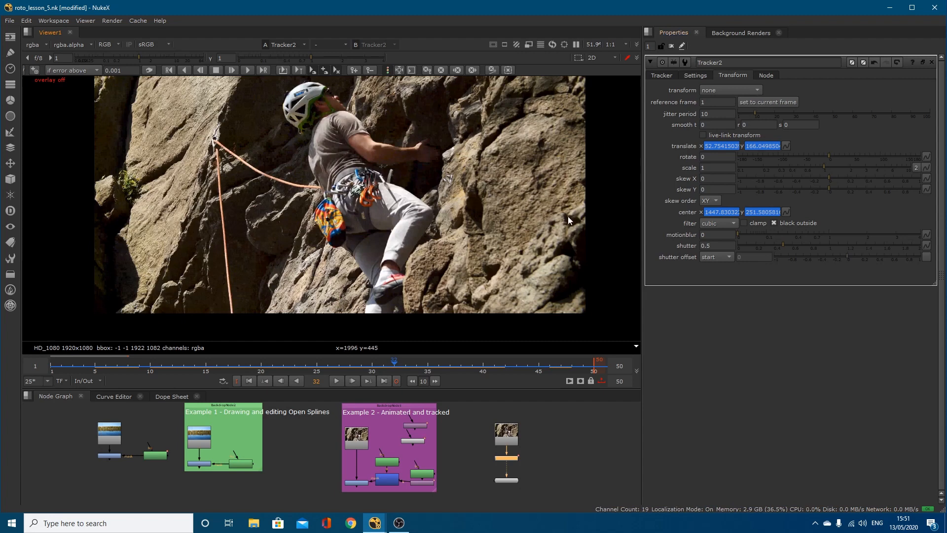
pyautogui.click(53, 365)
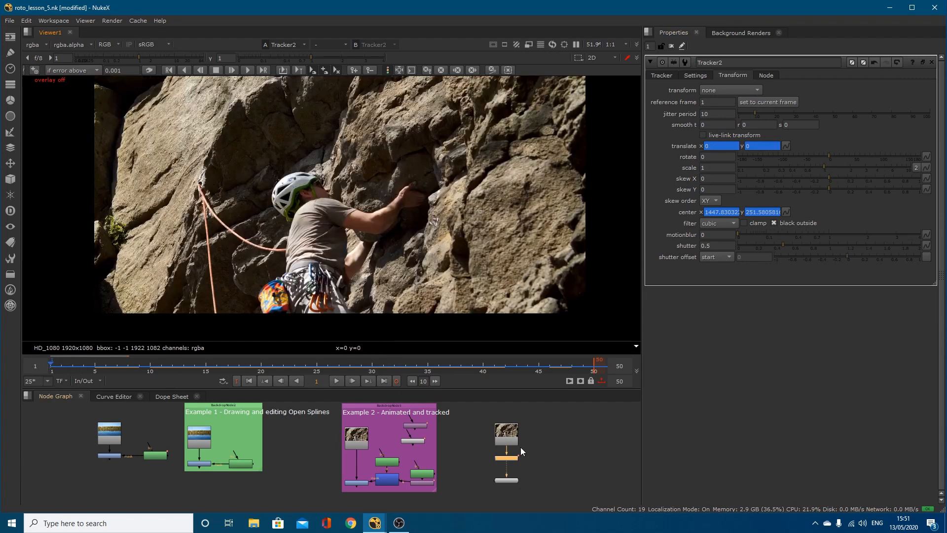
# Set the Tracker2 transform to stabilize with the overlays shown, and scrub to frame 32 to check how the frame edges shift
pyautogui.click(717, 91)
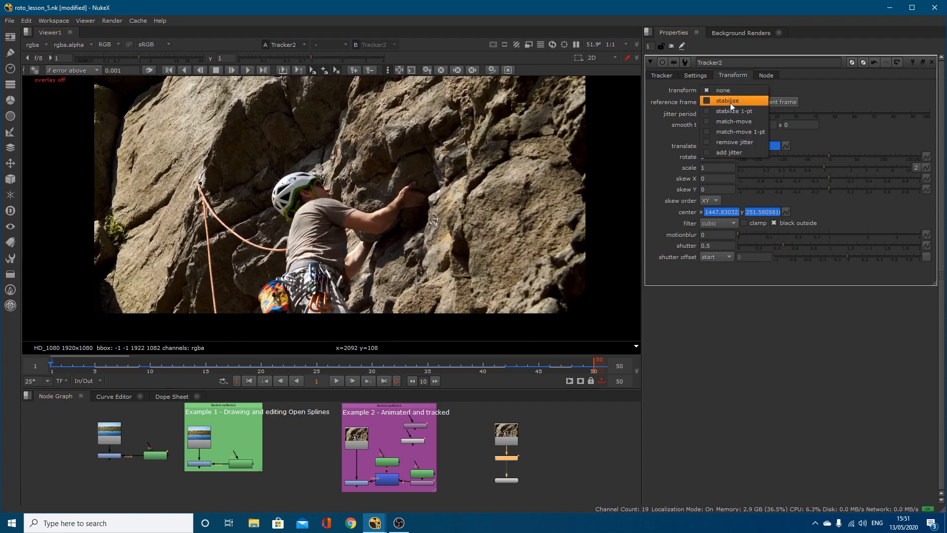
pyautogui.click(730, 102)
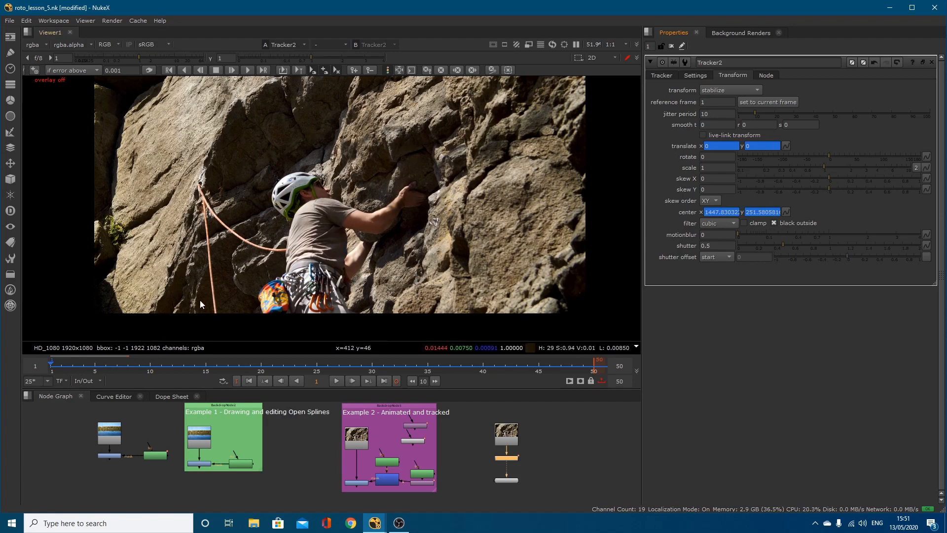
pyautogui.press('o')
pyautogui.moveTo(207, 366); pyautogui.dragTo(350, 366)
pyautogui.moveTo(589, 110); pyautogui.dragTo(582, 179, button='middle')
pyautogui.scroll(-2, 581, 179)
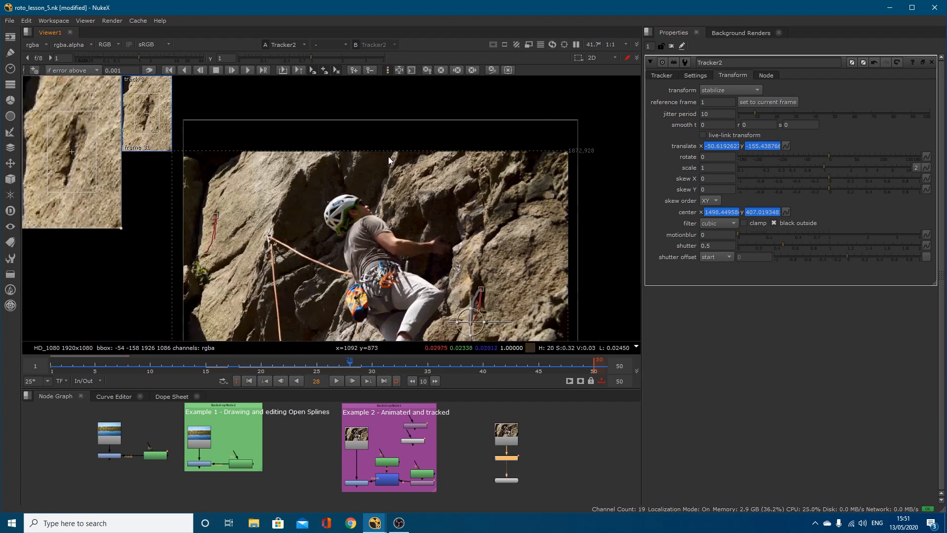
pyautogui.moveTo(349, 366); pyautogui.dragTo(388, 366)
pyautogui.click(393, 365)
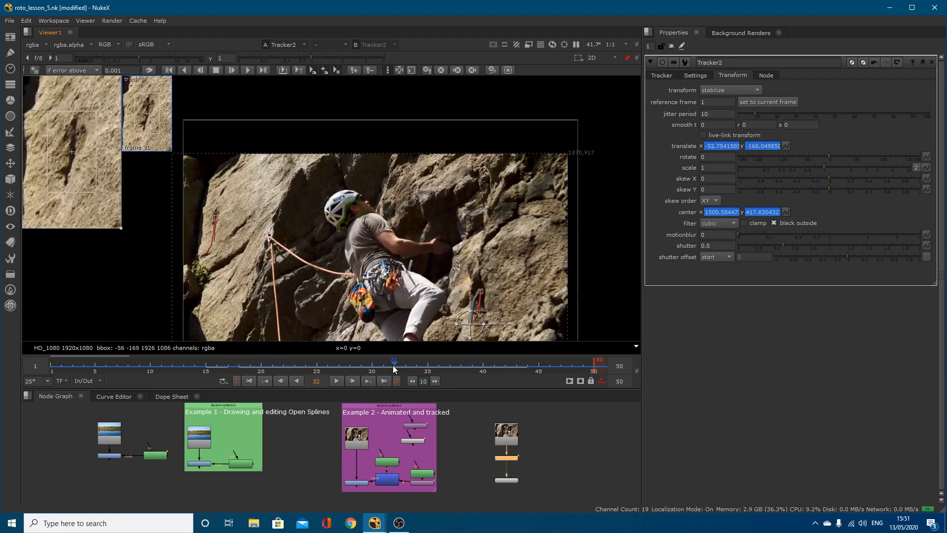
pyautogui.moveTo(462, 190); pyautogui.dragTo(497, 124, button='middle')
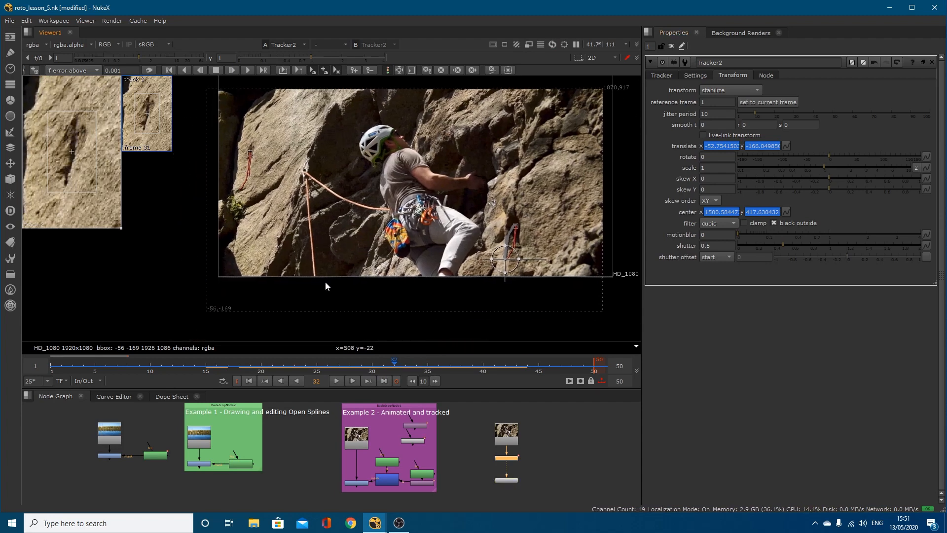
# Set the Tracker2 reference frame to 32, scrub the stabilized result, and return the transform to none
pyautogui.click(760, 101)
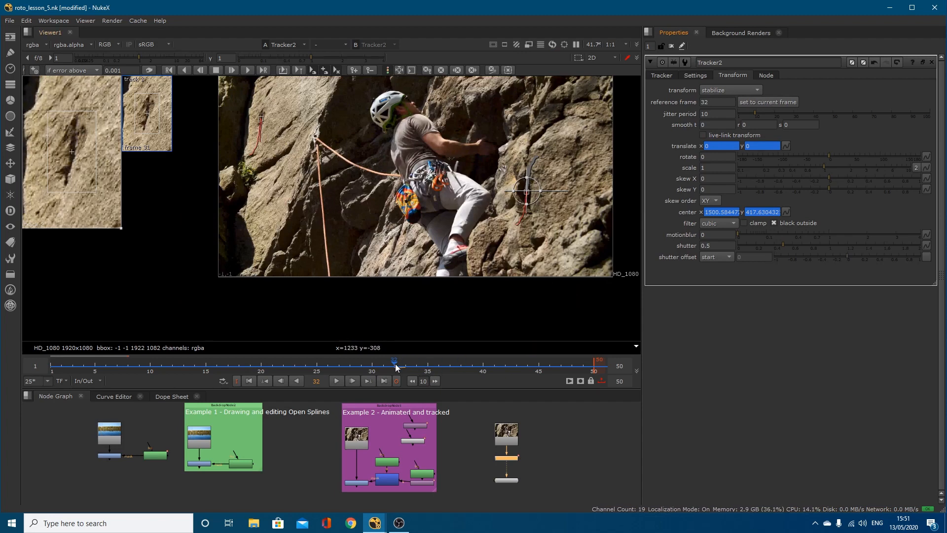
pyautogui.moveTo(395, 363); pyautogui.dragTo(571, 365)
pyautogui.moveTo(415, 366); pyautogui.dragTo(395, 365)
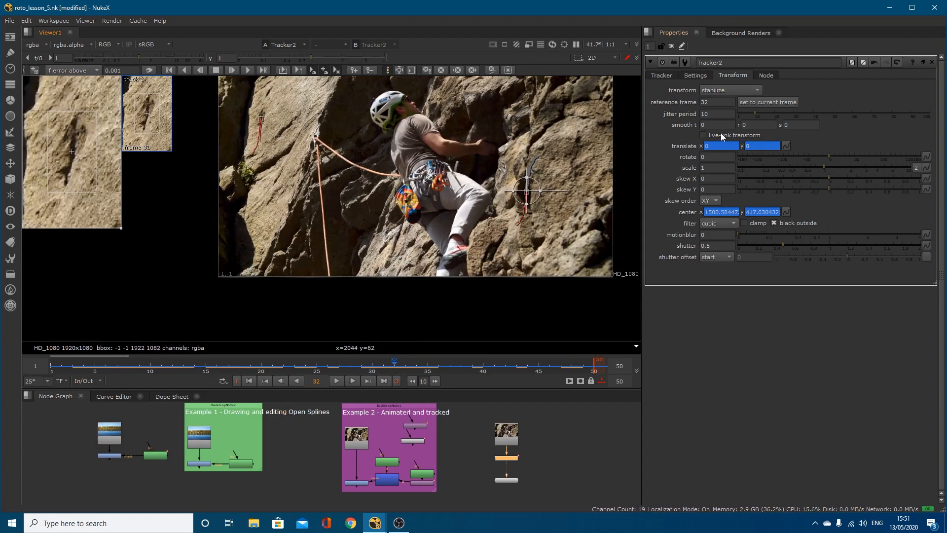
pyautogui.click(724, 93)
pyautogui.click(727, 83)
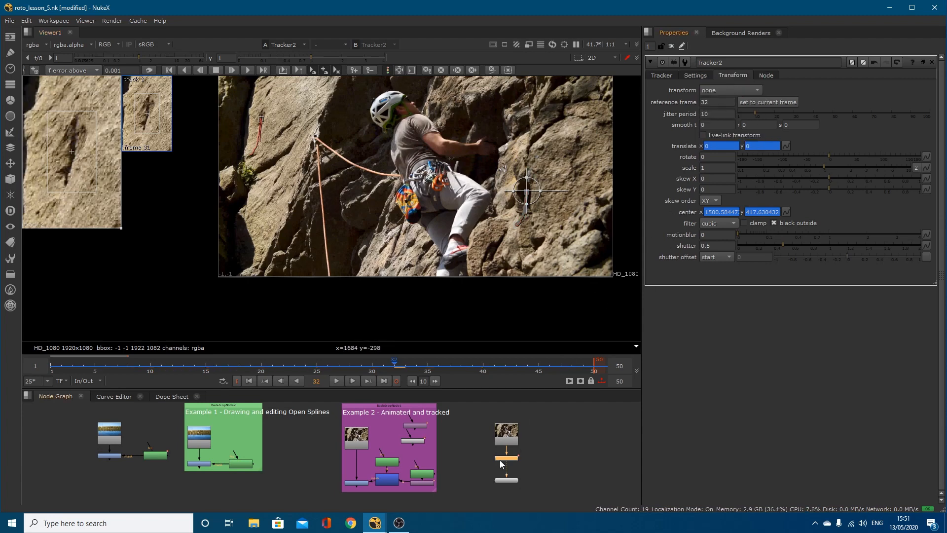
# Look through the Tracker2 transform modes and the available export types
pyautogui.click(656, 74)
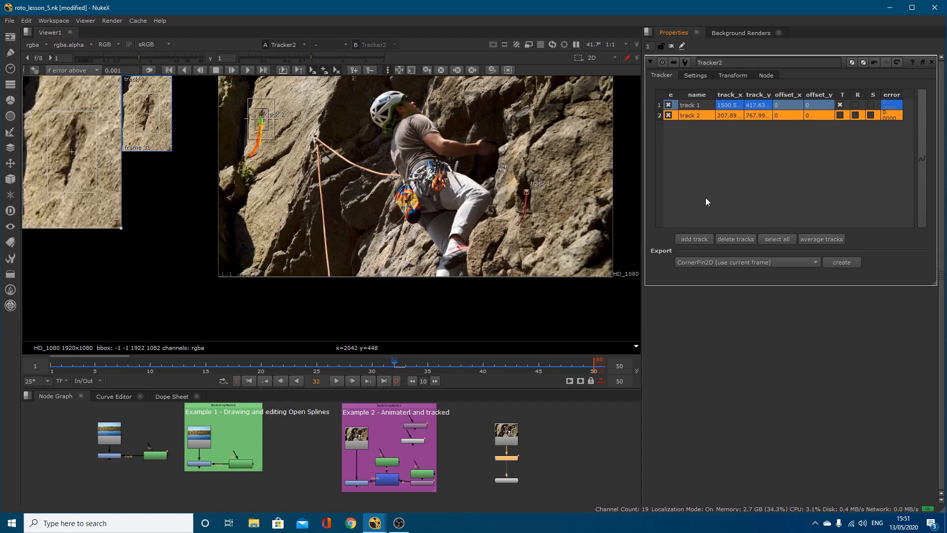
pyautogui.click(731, 79)
pyautogui.click(720, 92)
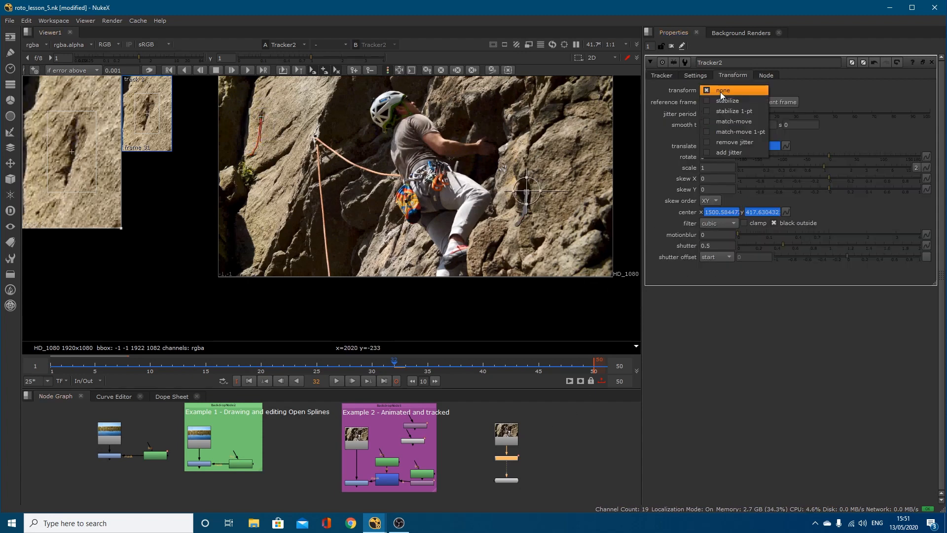
pyautogui.click(664, 75)
pyautogui.click(734, 264)
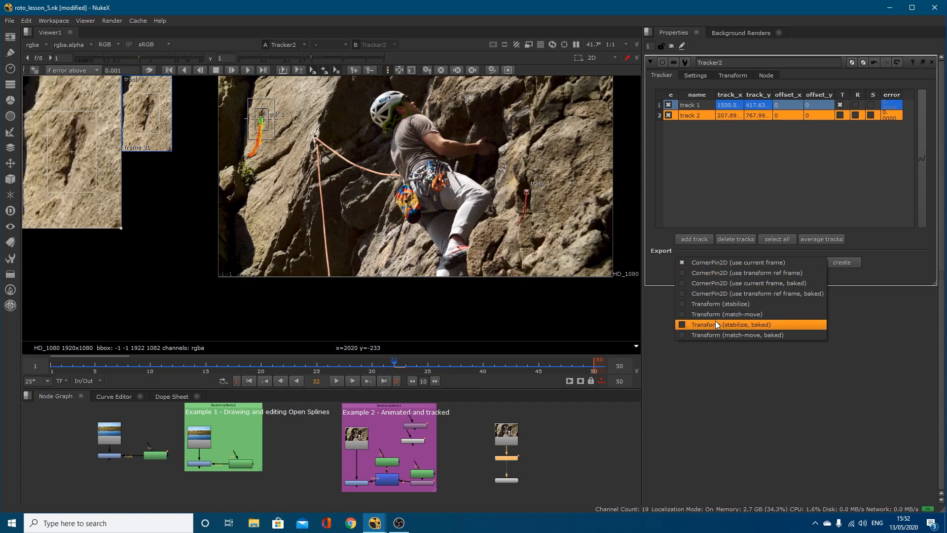
pyautogui.click(788, 398)
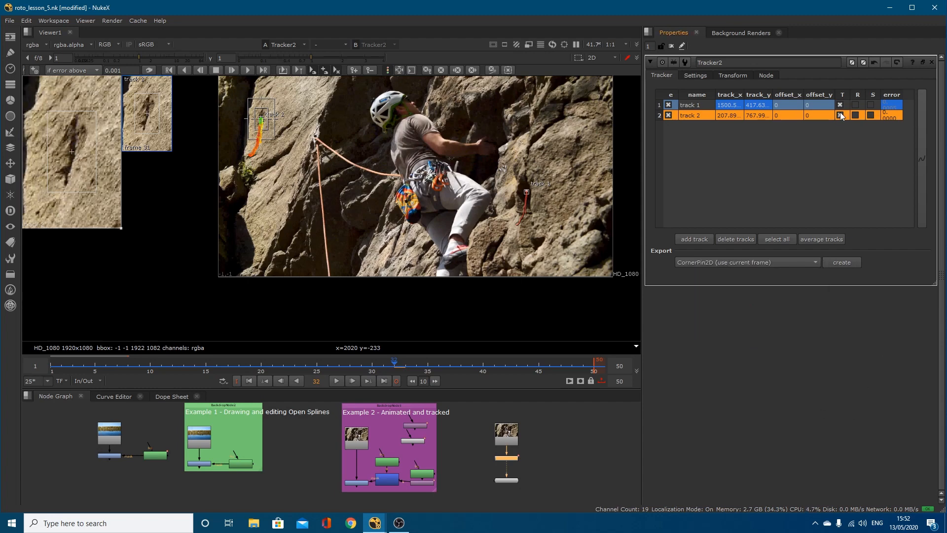
# Enable translate, rotate and scale for both tracks and create a Transform (stabilize, baked) export node
pyautogui.click(856, 105)
pyautogui.click(871, 105)
pyautogui.click(806, 266)
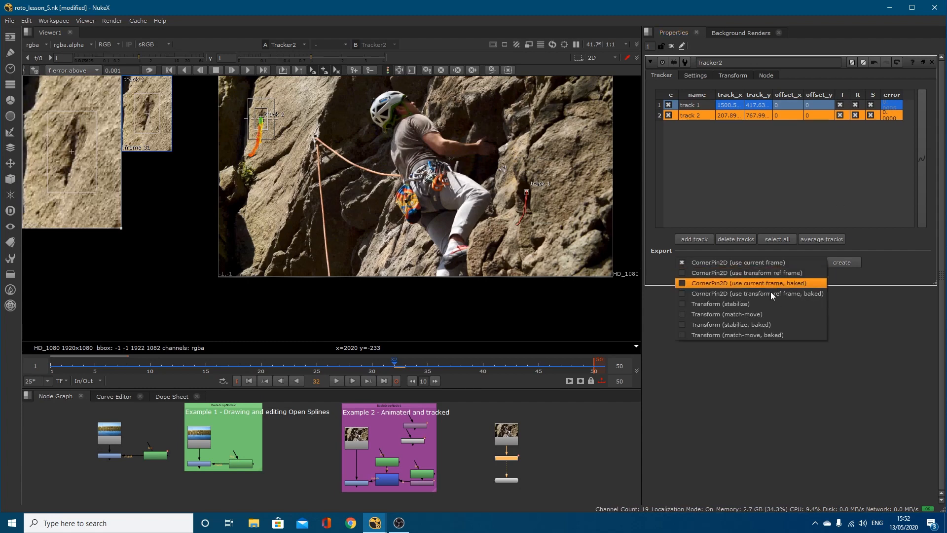
pyautogui.click(743, 325)
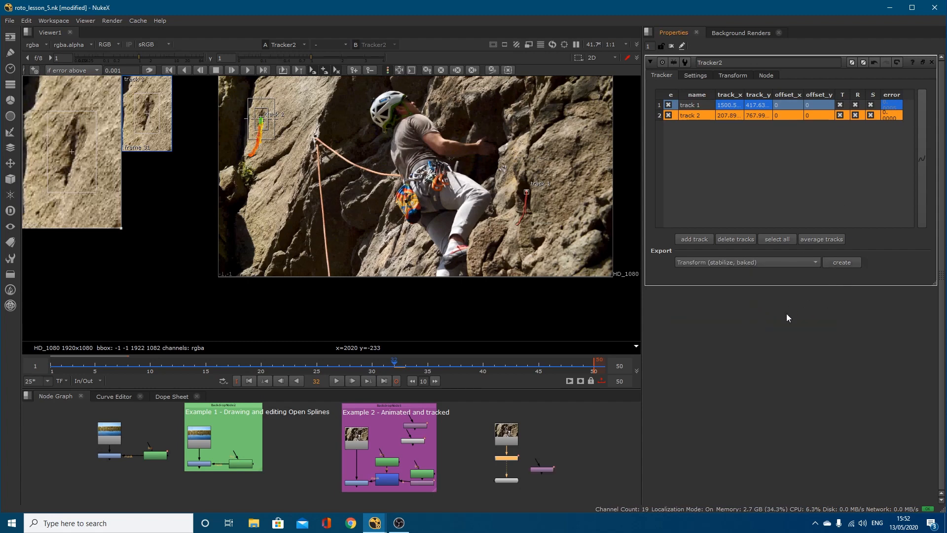
pyautogui.scroll(5, 521, 464)
pyautogui.click(559, 446)
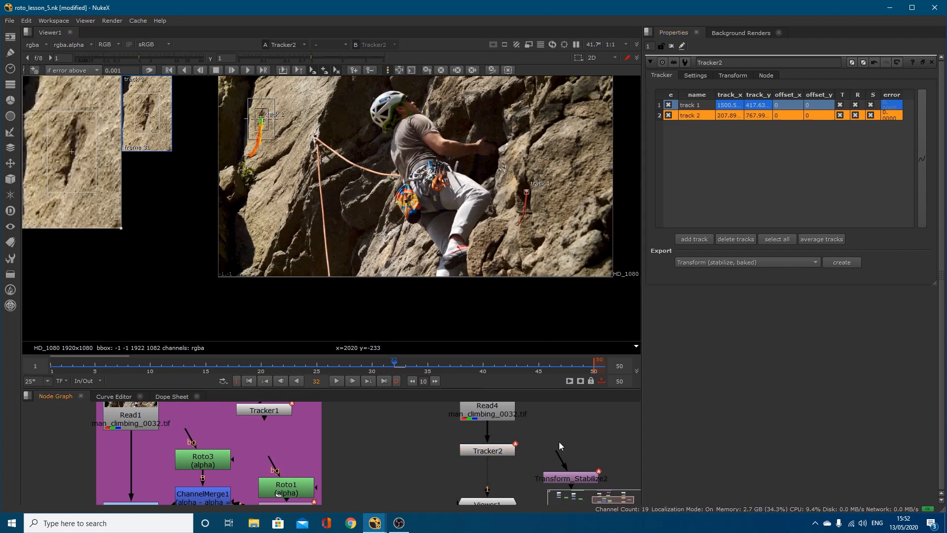
# Create a linked Transform (stabilize) export node from Tracker2
pyautogui.click(721, 263)
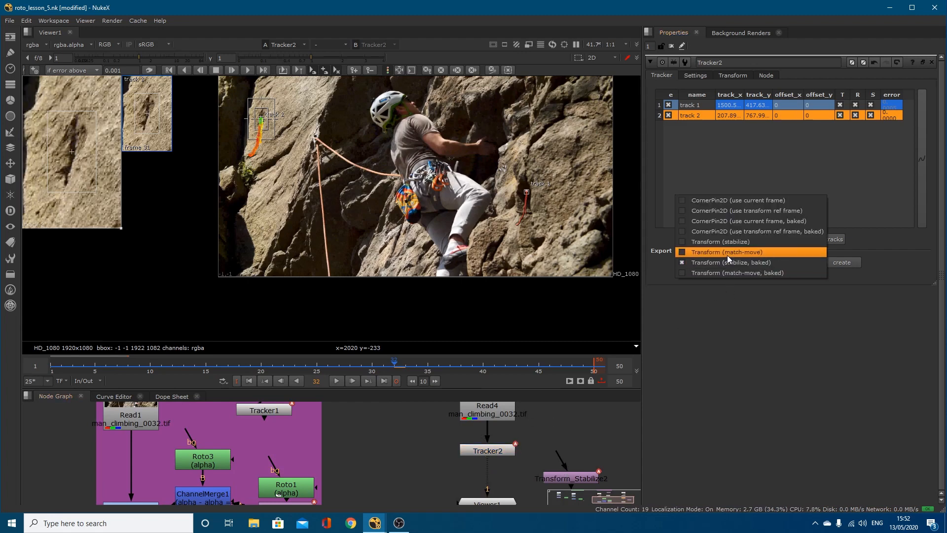
pyautogui.click(723, 241)
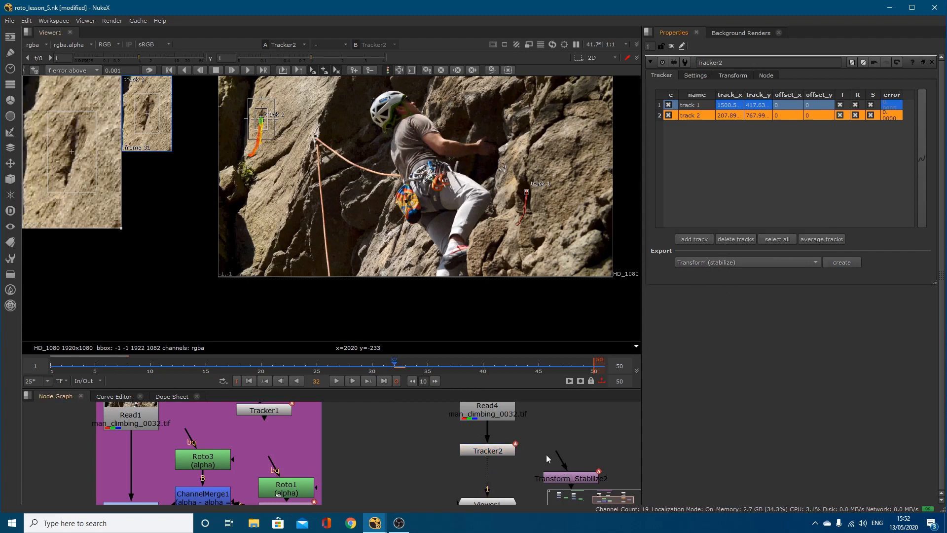
pyautogui.click(841, 262)
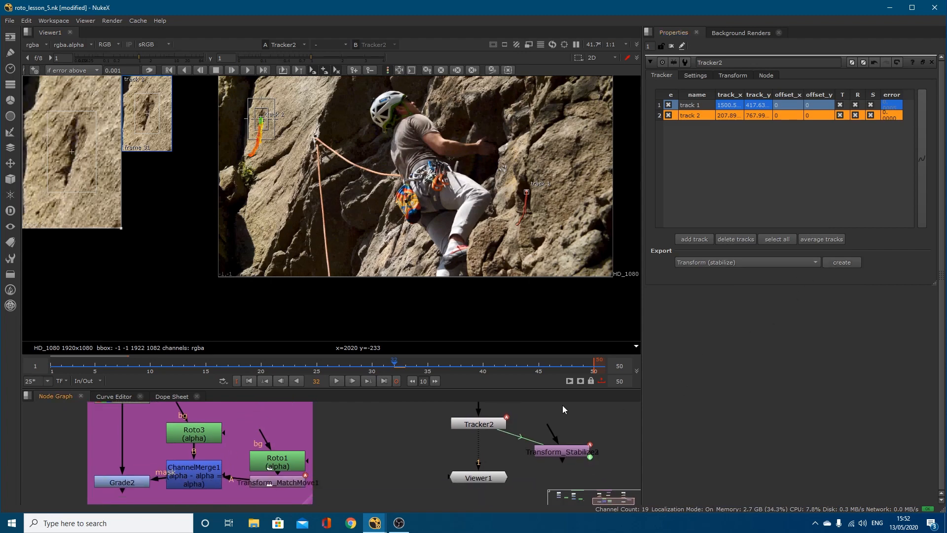
# Separate the two overlapping stabilize nodes in the node graph and delete the one linked to Tracker2
pyautogui.moveTo(559, 420); pyautogui.dragTo(570, 445, button='middle')
pyautogui.moveTo(552, 478); pyautogui.dragTo(547, 487)
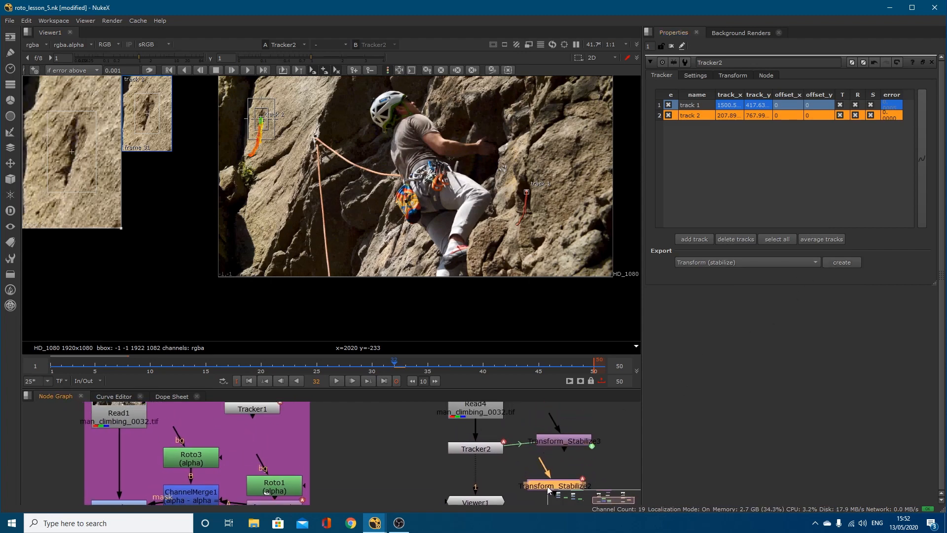
pyautogui.click(488, 448)
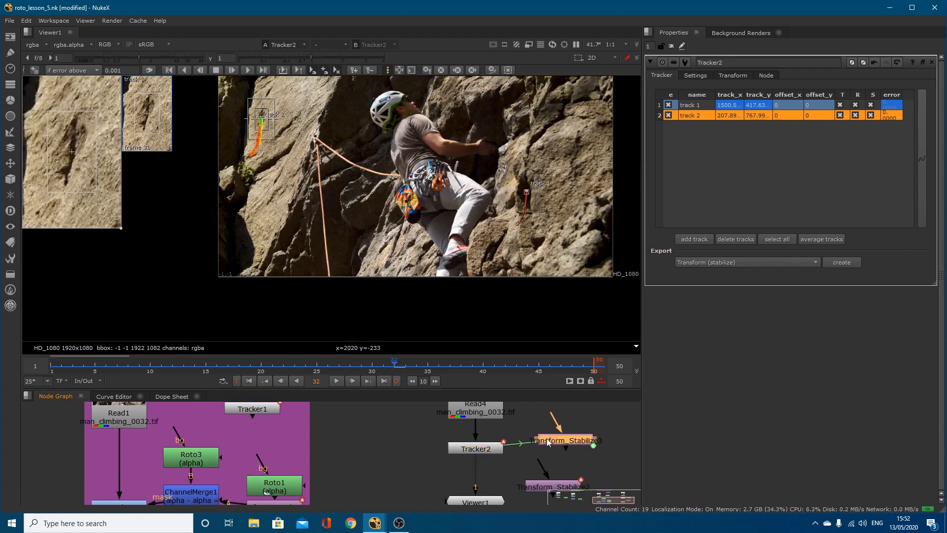
pyautogui.moveTo(547, 438); pyautogui.dragTo(556, 414)
pyautogui.moveTo(539, 485); pyautogui.dragTo(556, 464)
pyautogui.click(573, 420)
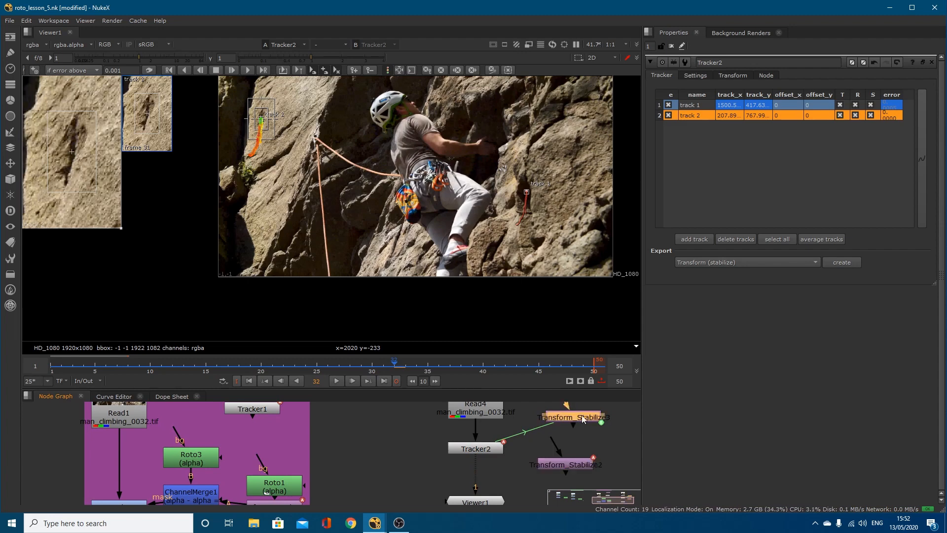
pyautogui.press('Delete')
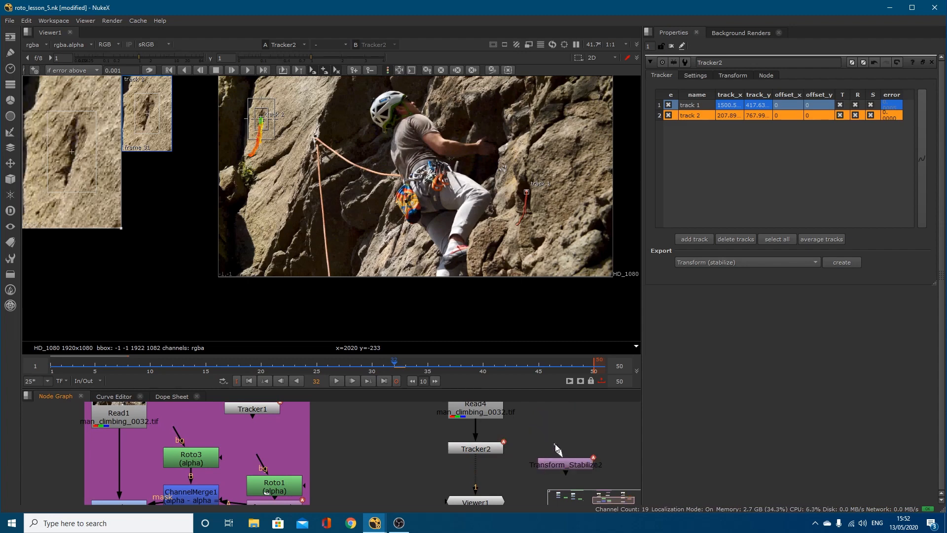
# Feed Read4 into Transform_Stabilize2 through a dot and take Tracker2 out of the branch leading to Viewer1
pyautogui.moveTo(552, 462); pyautogui.dragTo(566, 452)
pyautogui.moveTo(533, 425); pyautogui.dragTo(585, 405)
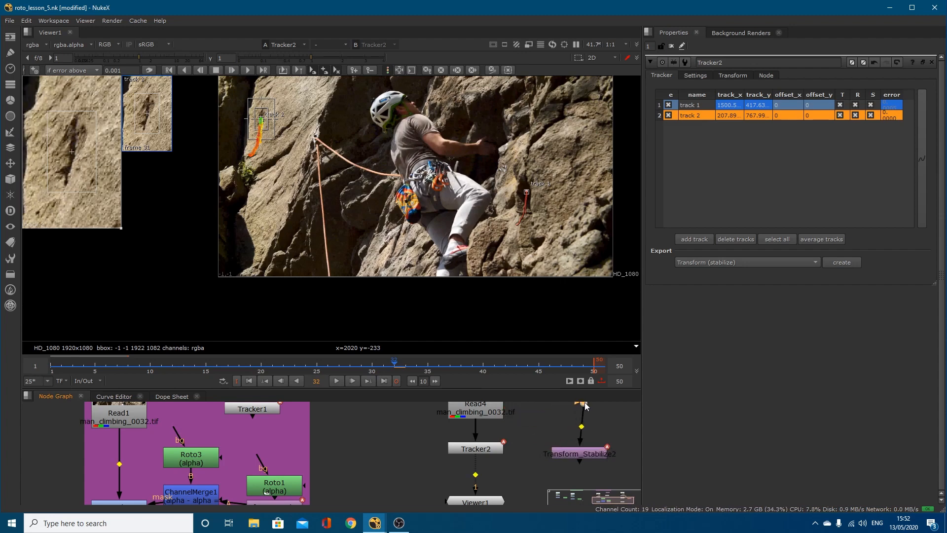
pyautogui.moveTo(493, 449); pyautogui.dragTo(420, 449)
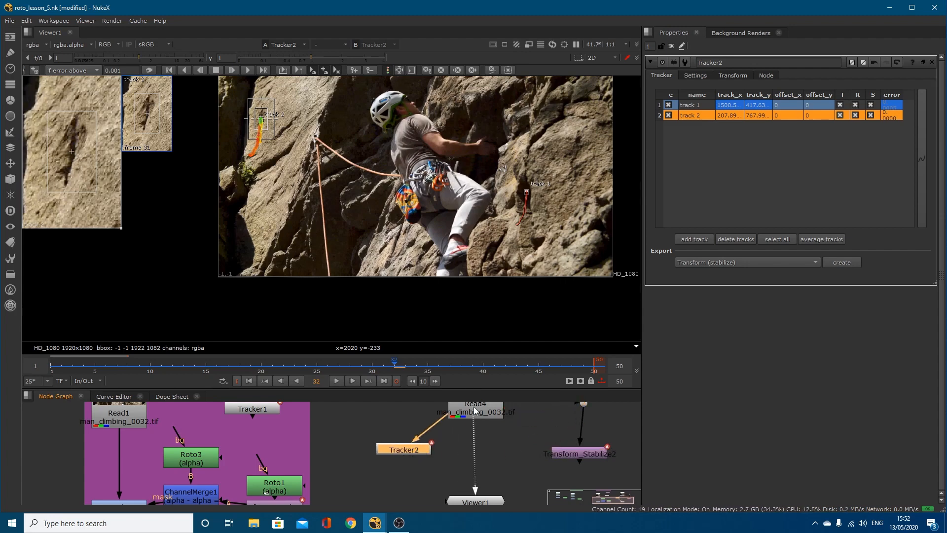
pyautogui.press('Left')
pyautogui.press('Left')
pyautogui.press('Left')
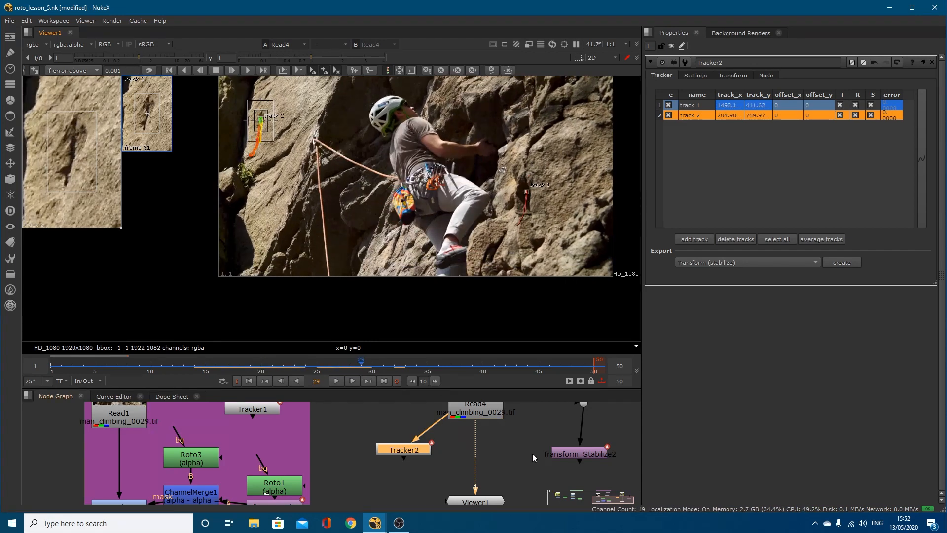
# View Transform_Stabilize2's output at frame 32 and line the node up directly beneath its dot
pyautogui.click(572, 453)
pyautogui.press('1')
pyautogui.moveTo(338, 365); pyautogui.dragTo(392, 367)
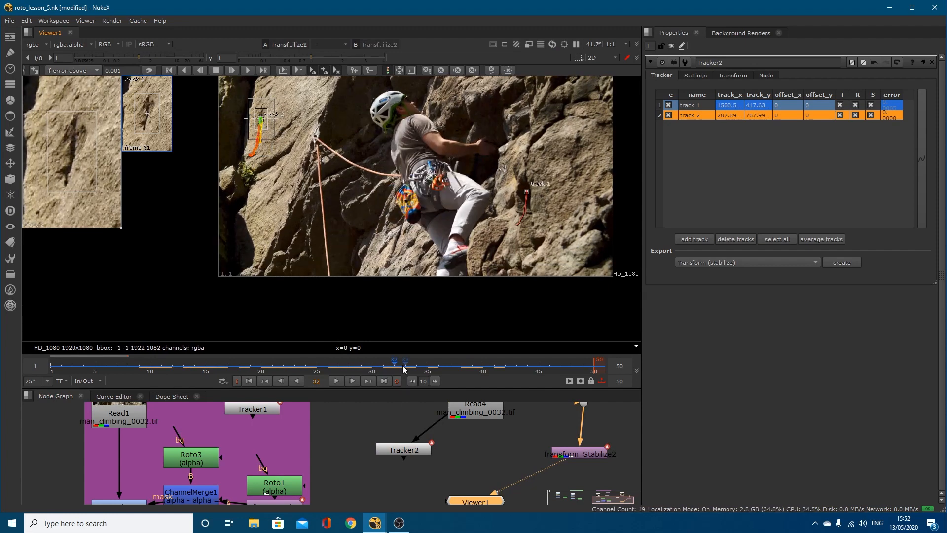
pyautogui.moveTo(570, 440); pyautogui.dragTo(507, 430, button='middle')
pyautogui.scroll(-2, 507, 430)
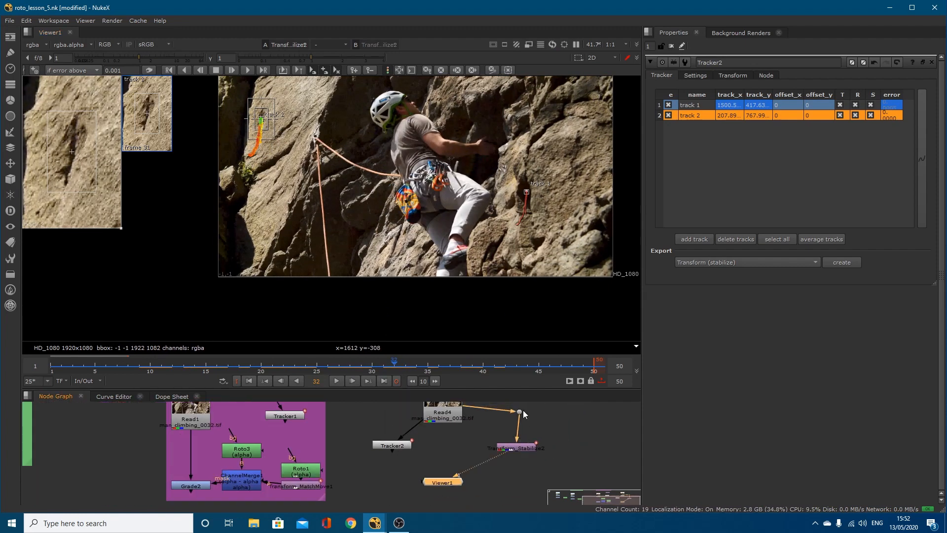
pyautogui.moveTo(517, 448); pyautogui.dragTo(517, 434)
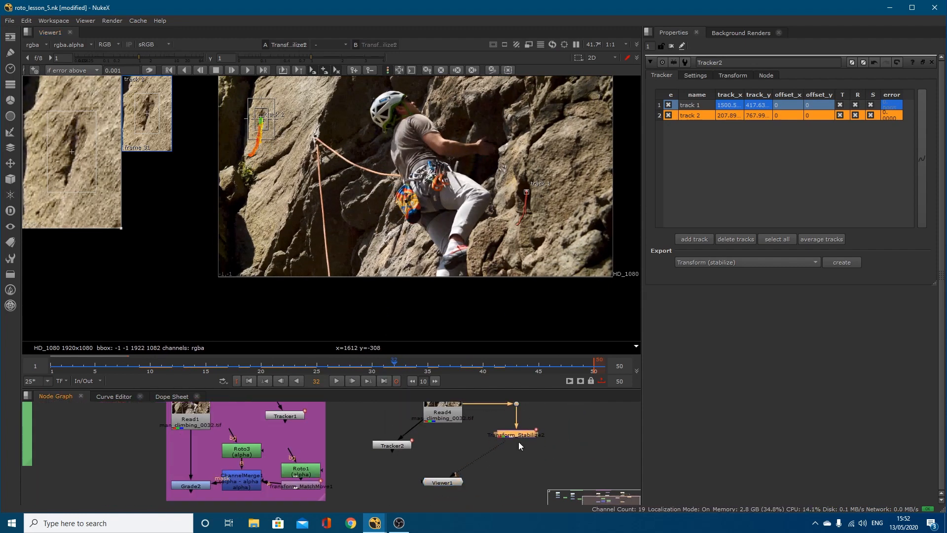
# Add a Roto node below Transform_Stabilize2, choose the Open Spline tool and stay on frame 32 for drawing
pyautogui.press('o')
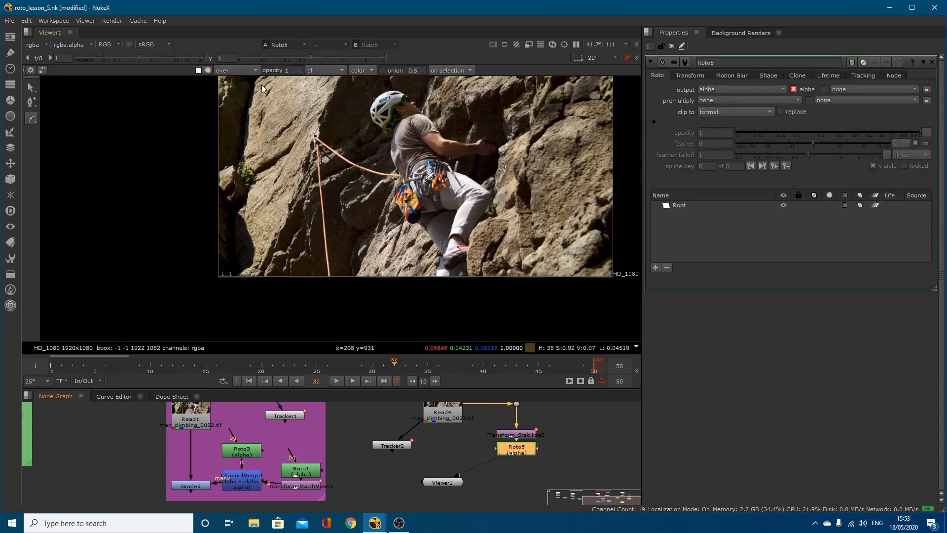
pyautogui.rightClick(32, 119)
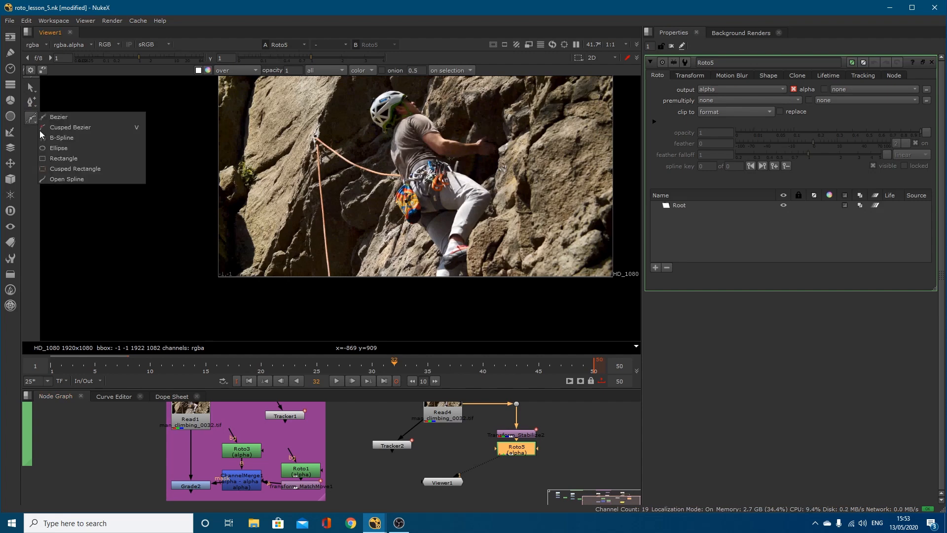
pyautogui.click(81, 179)
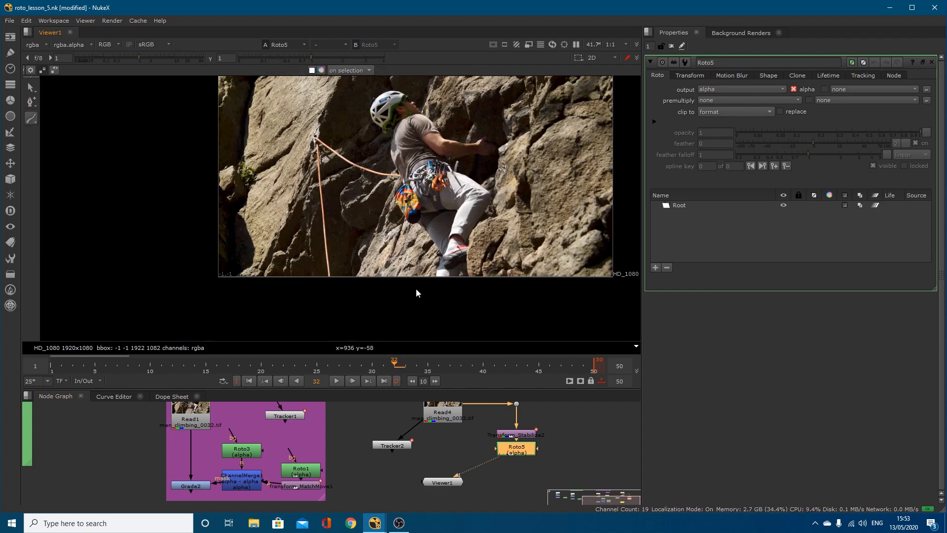
pyautogui.click(153, 370)
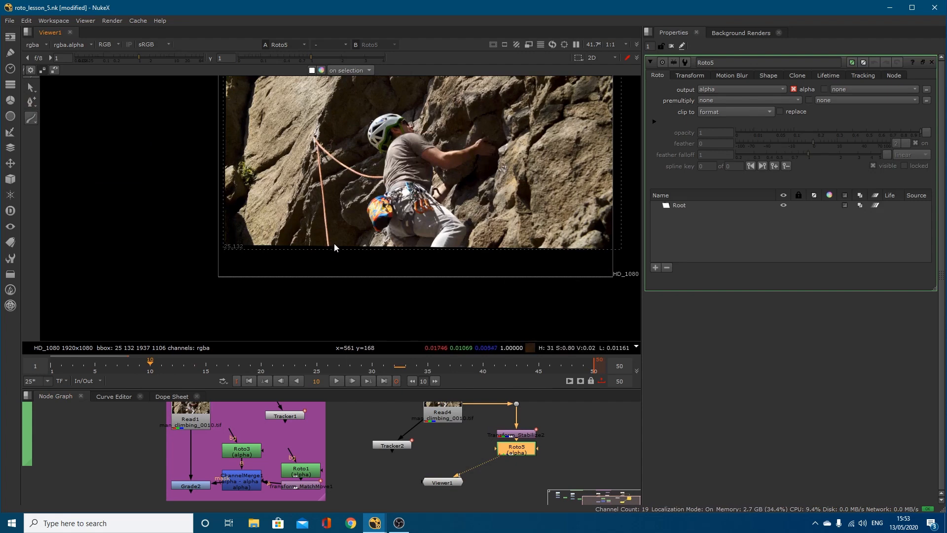
pyautogui.click(398, 368)
# Draw a four-point open spline along the hanging rope, from just below the frame's lower edge up to the anchor
pyautogui.scroll(3, 345, 273)
pyautogui.scroll(2, 313, 294)
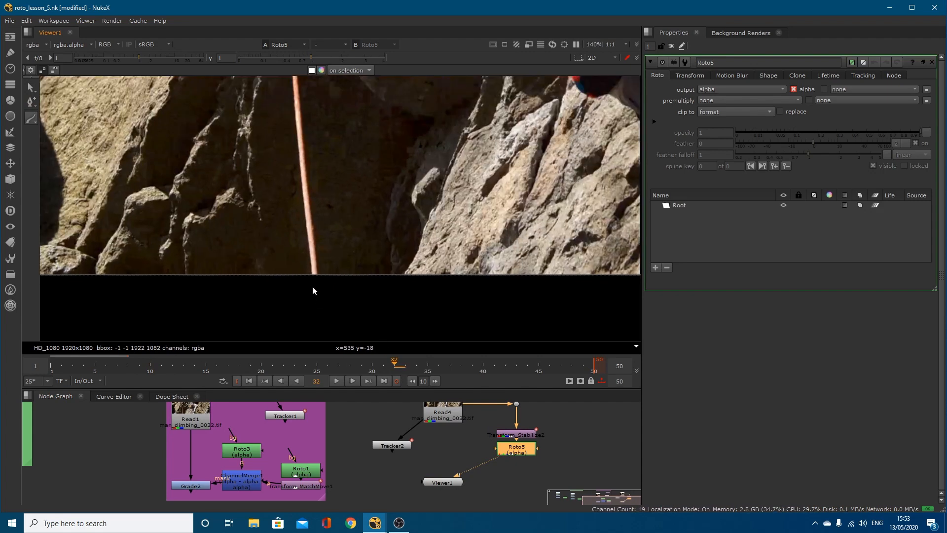
pyautogui.click(316, 279)
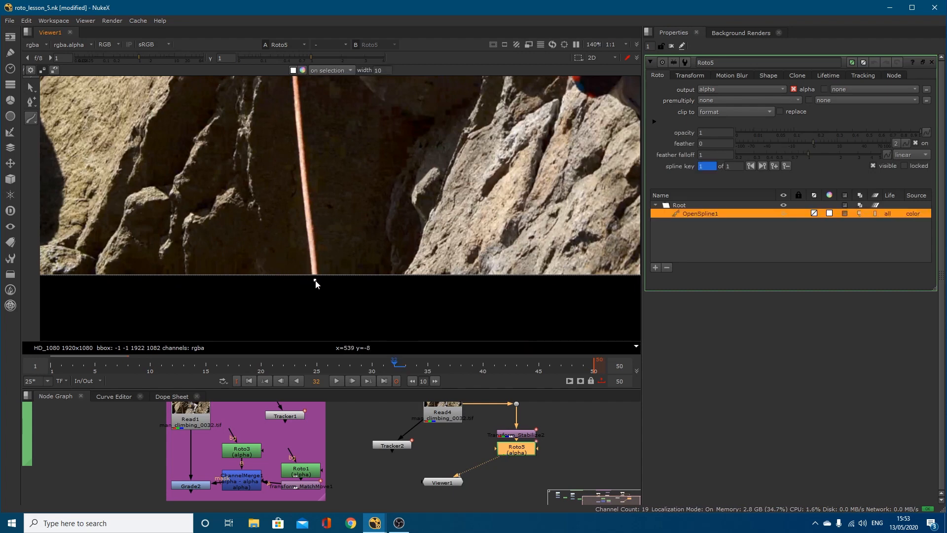
pyautogui.moveTo(300, 141); pyautogui.dragTo(317, 193, button='middle')
pyautogui.scroll(-1, 316, 184)
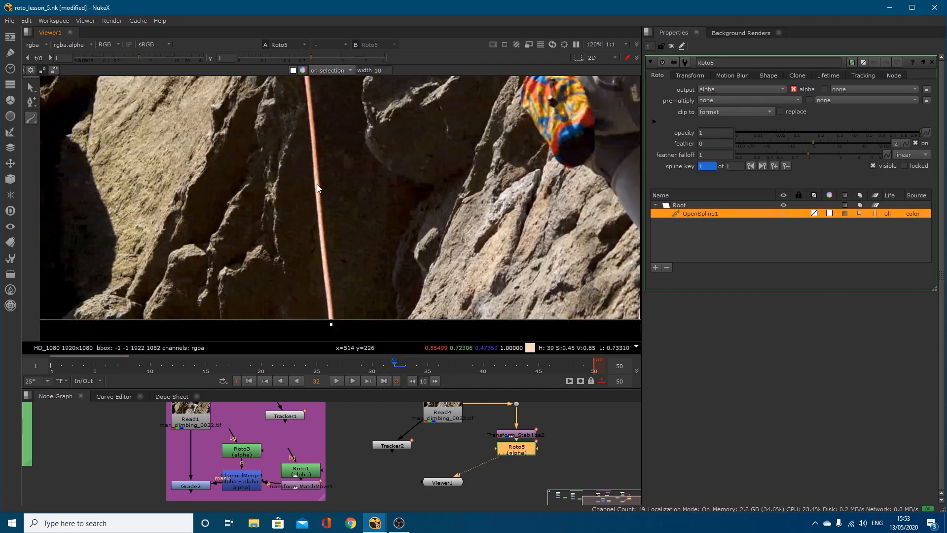
pyautogui.scroll(-3, 312, 158)
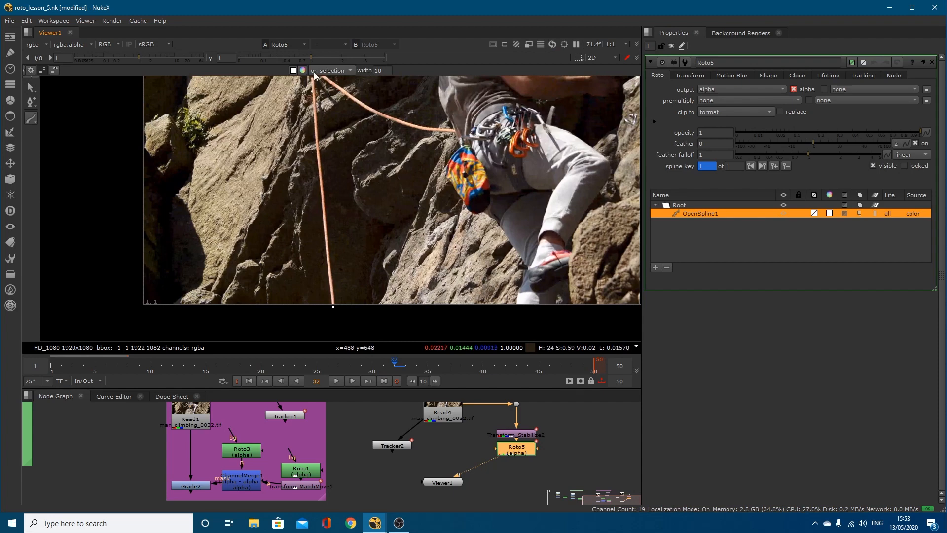
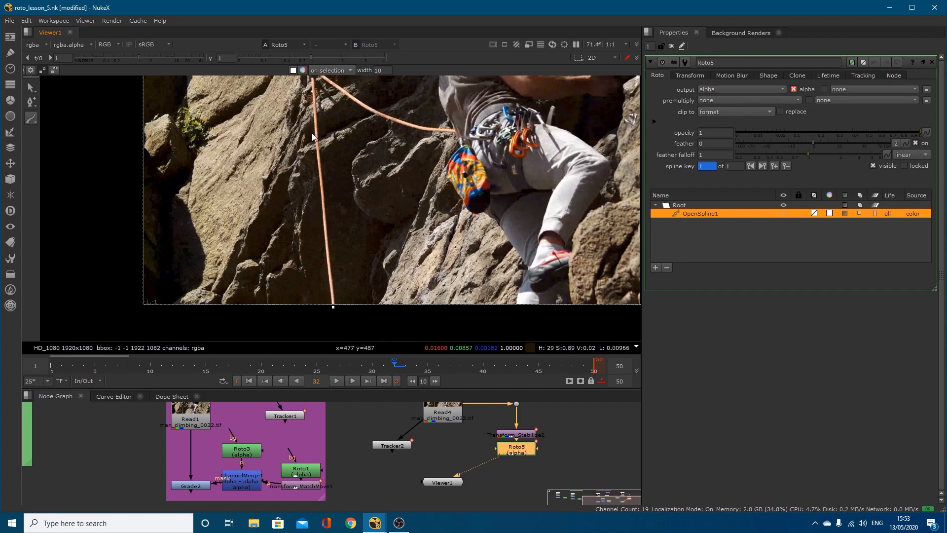
pyautogui.click(325, 225)
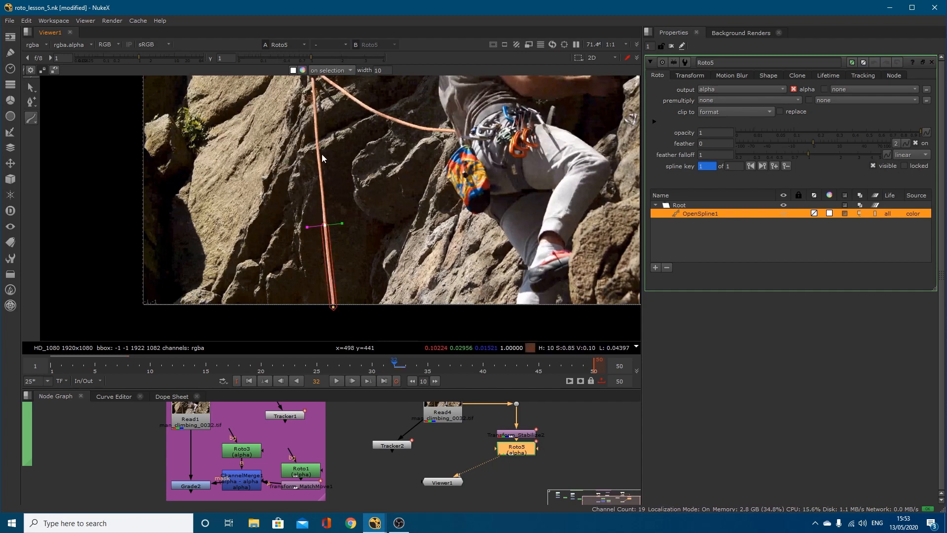
pyautogui.moveTo(321, 154); pyautogui.dragTo(333, 189, button='middle')
pyautogui.click(330, 174)
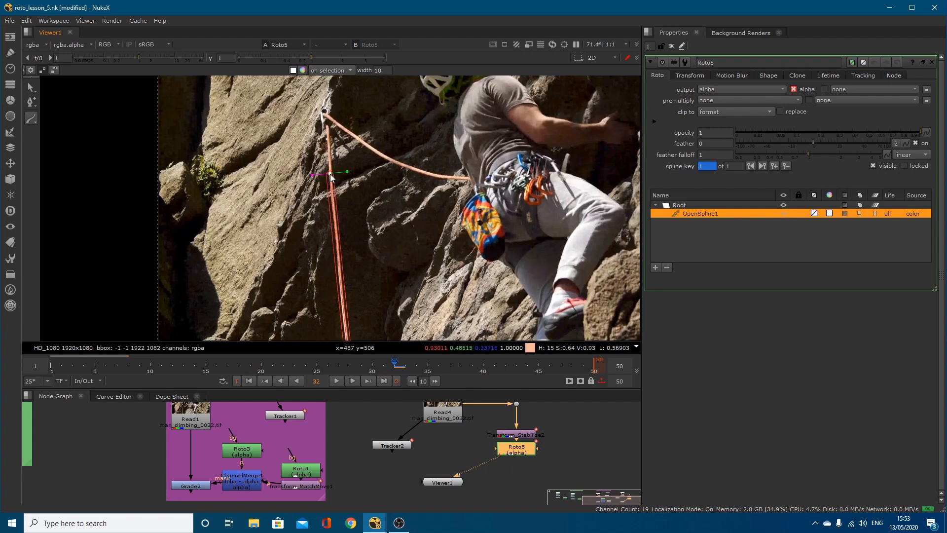
pyautogui.click(328, 123)
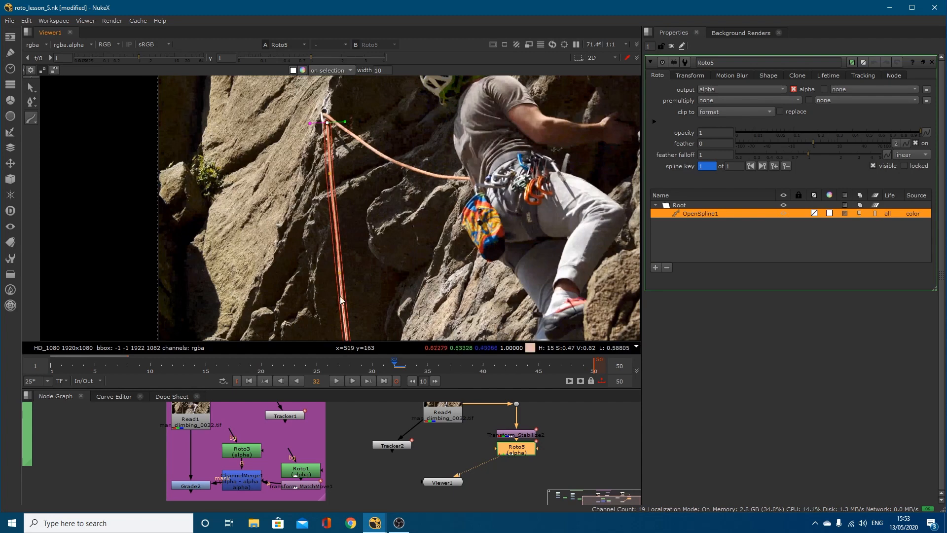
pyautogui.scroll(2, 326, 185)
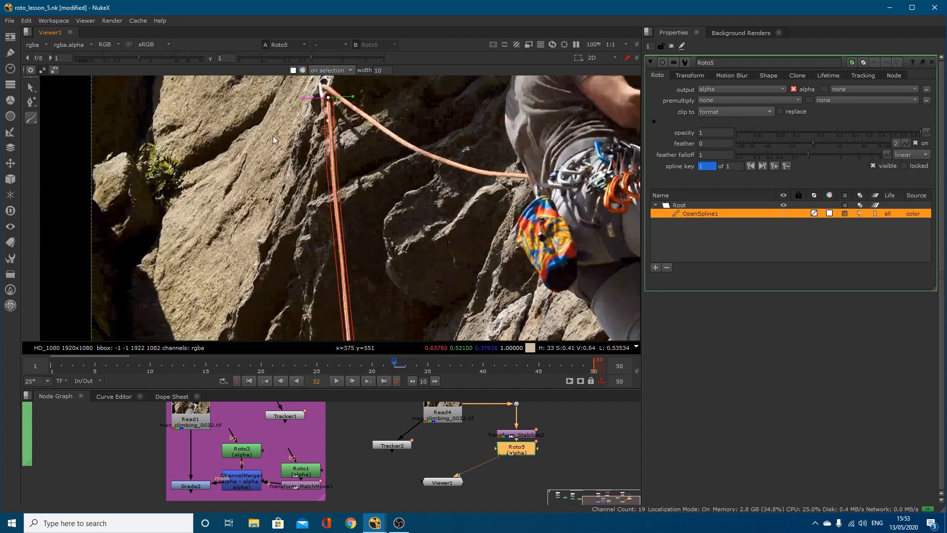
pyautogui.press('Return')
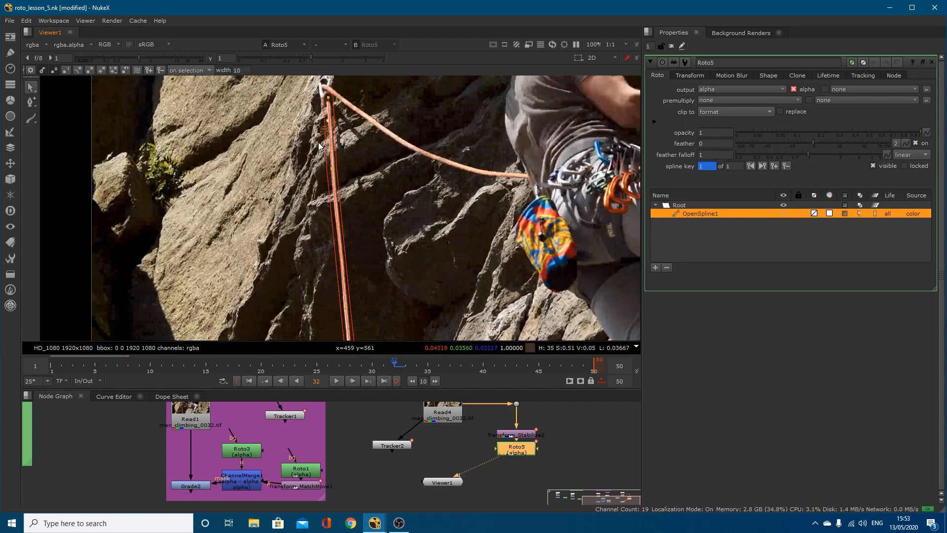
# Narrow the open spline's width at its topmost point near the rope anchor
pyautogui.click(286, 113)
pyautogui.scroll(6, 332, 92)
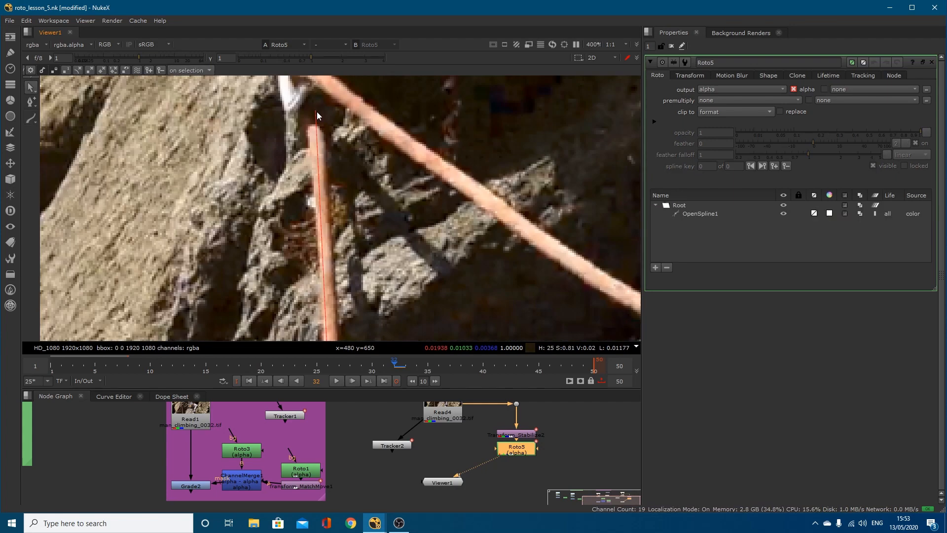
pyautogui.click(316, 112)
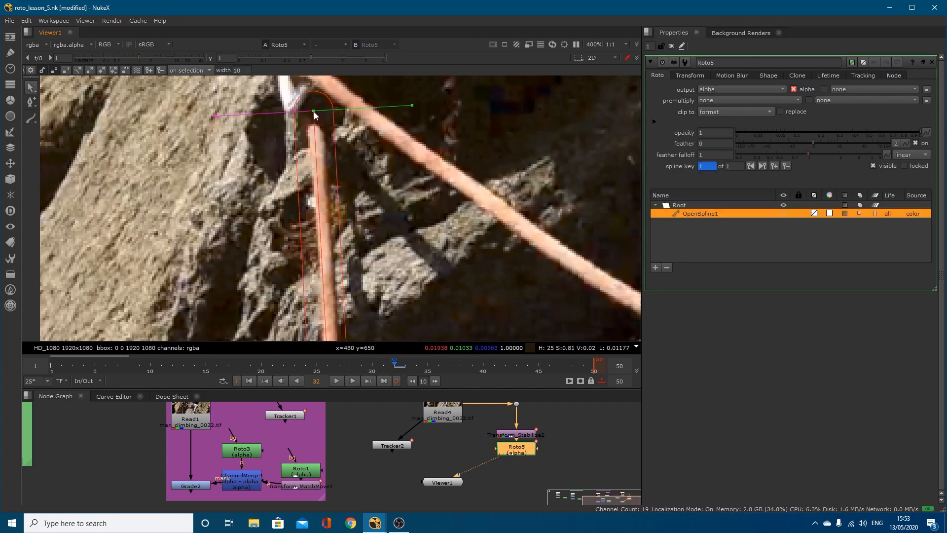
pyautogui.moveTo(411, 105); pyautogui.dragTo(398, 107)
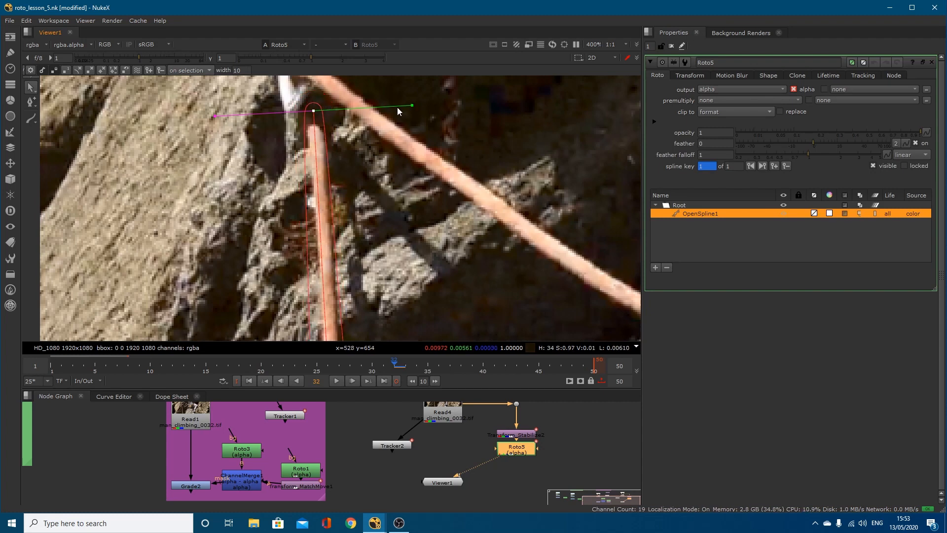
# Narrow the open spline at the next point down so that its edges match the rope's thickness
pyautogui.scroll(-1, 393, 302)
pyautogui.moveTo(393, 302); pyautogui.dragTo(364, 224, button='middle')
pyautogui.scroll(-1, 394, 209)
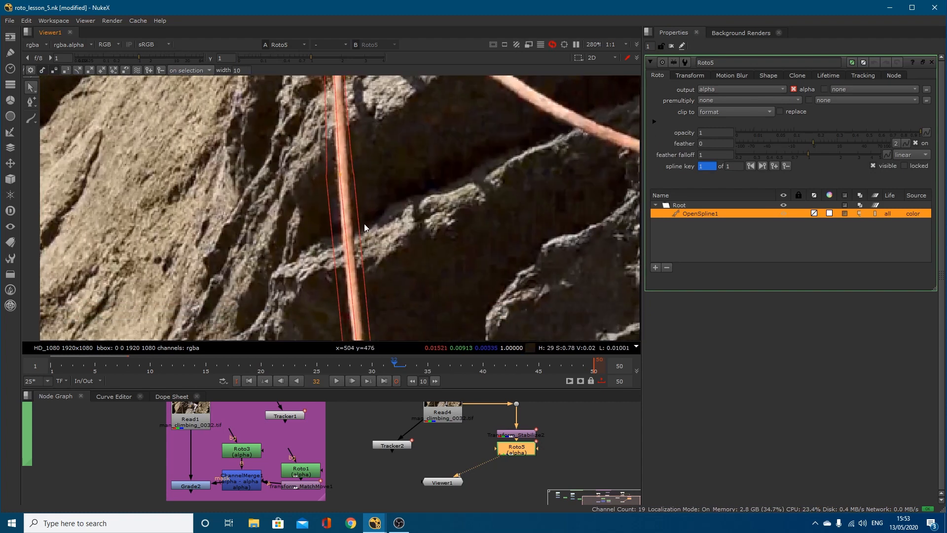
pyautogui.click(339, 174)
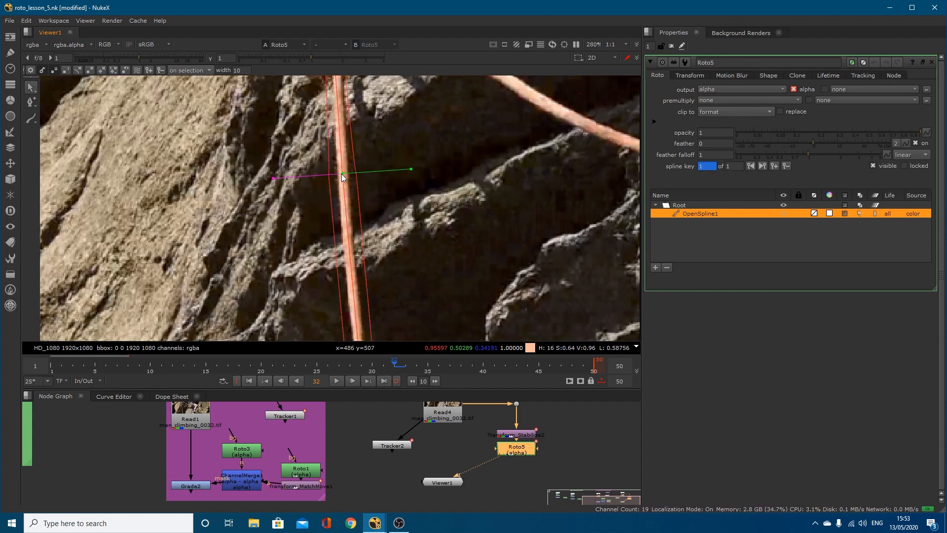
pyautogui.scroll(10, 342, 175)
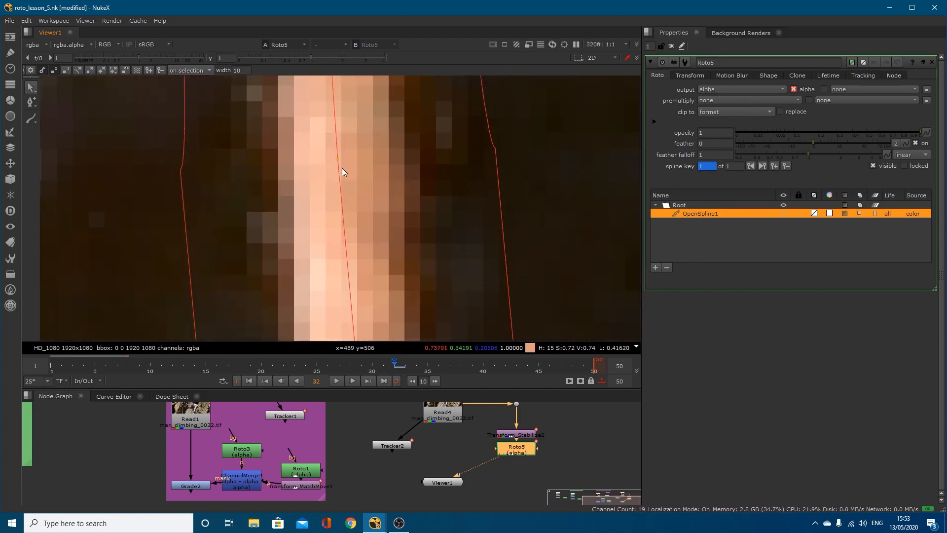
pyautogui.moveTo(339, 159)
pyautogui.mouseDown()
pyautogui.moveTo(227, 170)
pyautogui.moveTo(342, 167)
pyautogui.mouseUp()
pyautogui.scroll(-7, 520, 178)
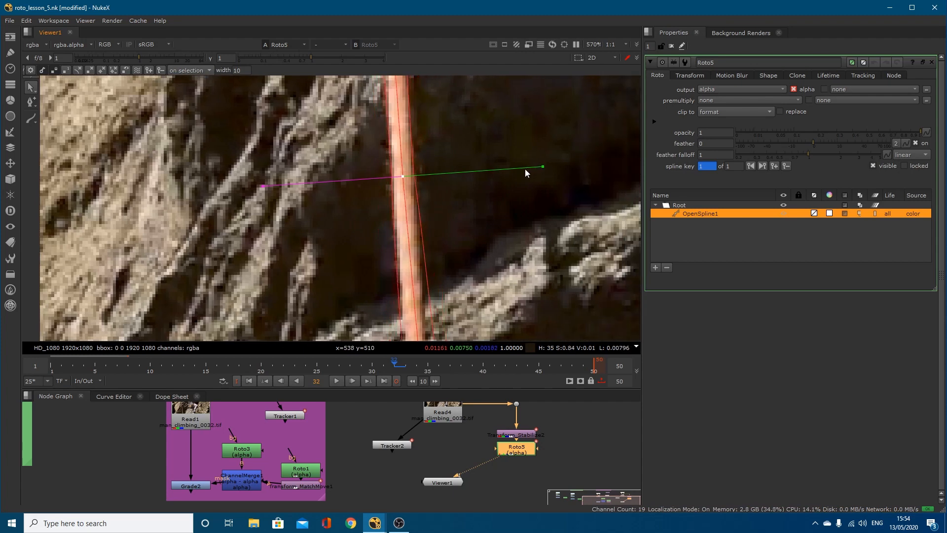
# Move the open spline's second point from the top sideways off the rope, onto the dark rock beside it
pyautogui.moveTo(423, 110); pyautogui.dragTo(425, 278, button='middle')
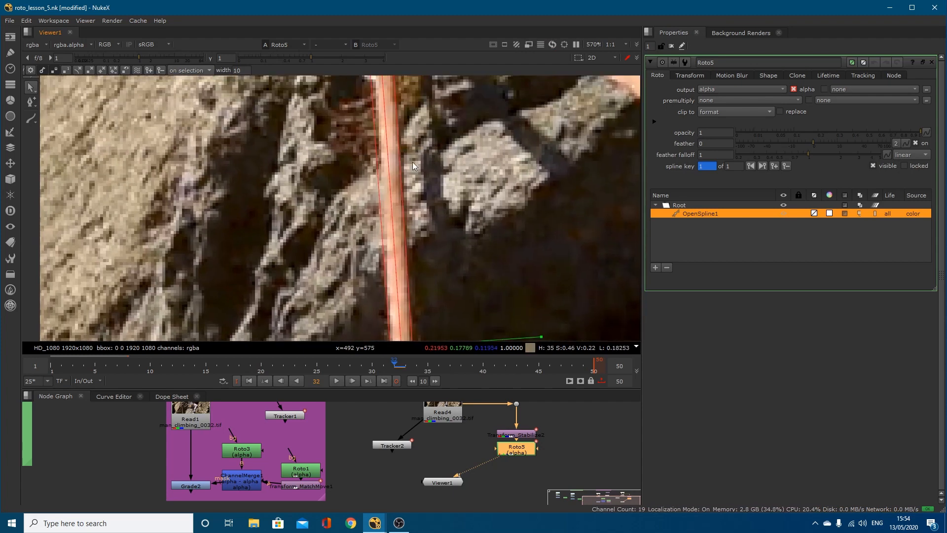
pyautogui.moveTo(412, 157); pyautogui.dragTo(413, 209, button='middle')
pyautogui.scroll(-2, 402, 128)
pyautogui.moveTo(395, 113); pyautogui.dragTo(402, 181, button='middle')
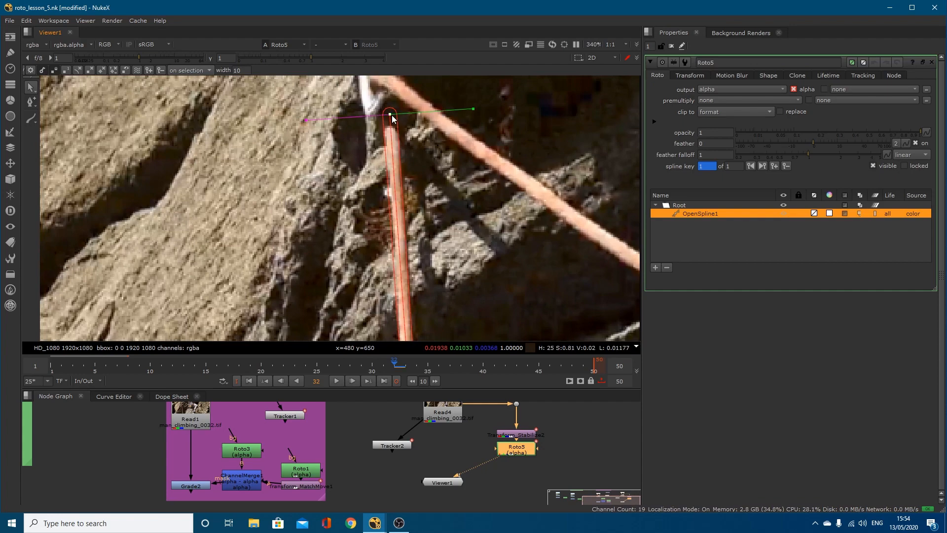
pyautogui.moveTo(406, 294); pyautogui.dragTo(409, 200, button='middle')
pyautogui.scroll(4, 420, 277)
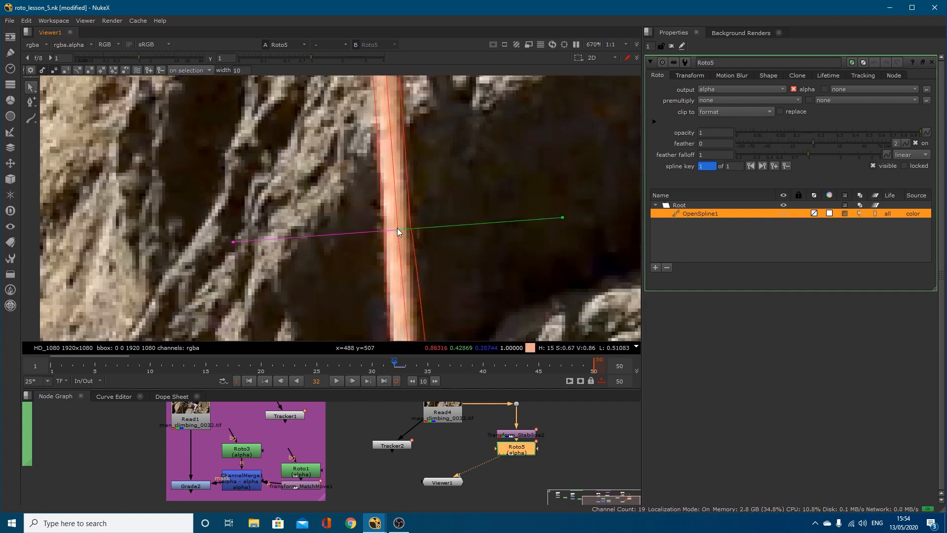
pyautogui.scroll(5, 398, 229)
pyautogui.moveTo(398, 229); pyautogui.dragTo(293, 196)
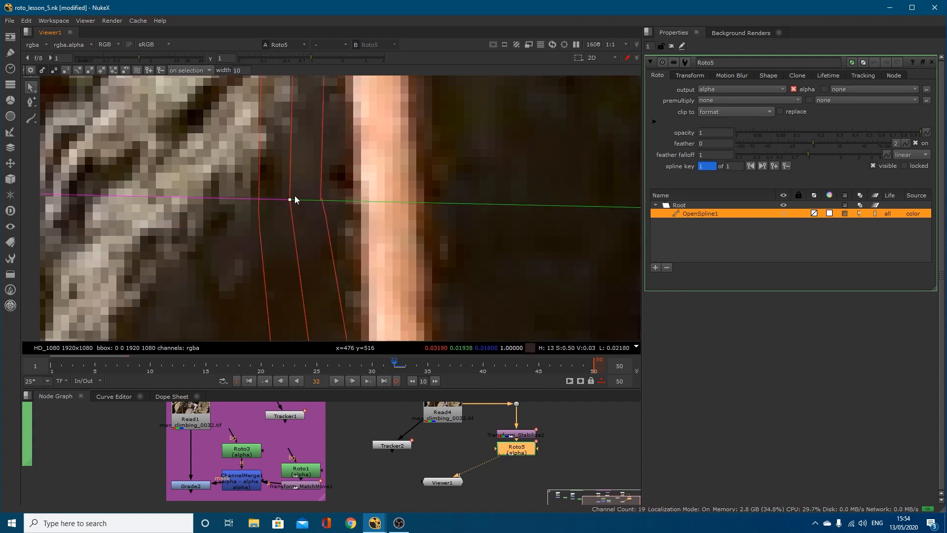
# Smooth the displaced second point from the top with Smooth Points so that it gains tangent handles
pyautogui.rightClick(32, 102)
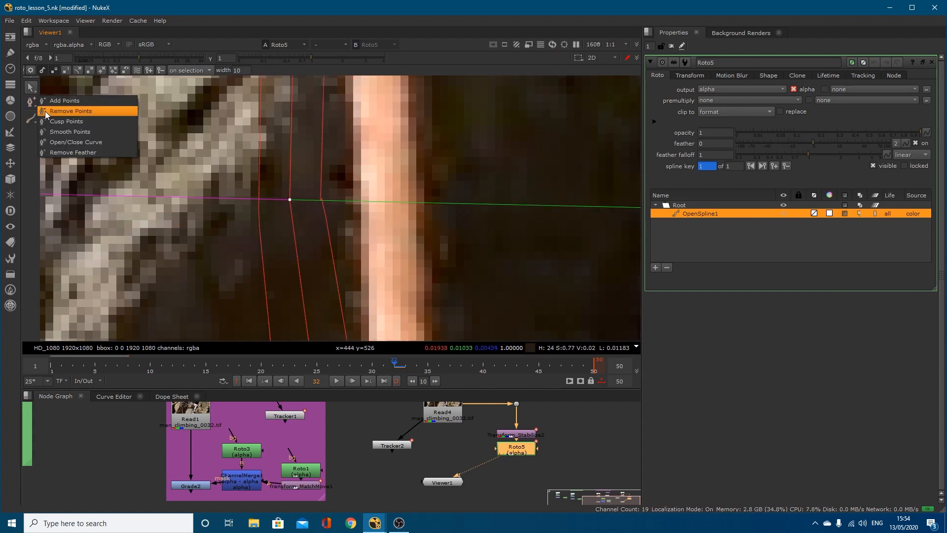
pyautogui.click(72, 120)
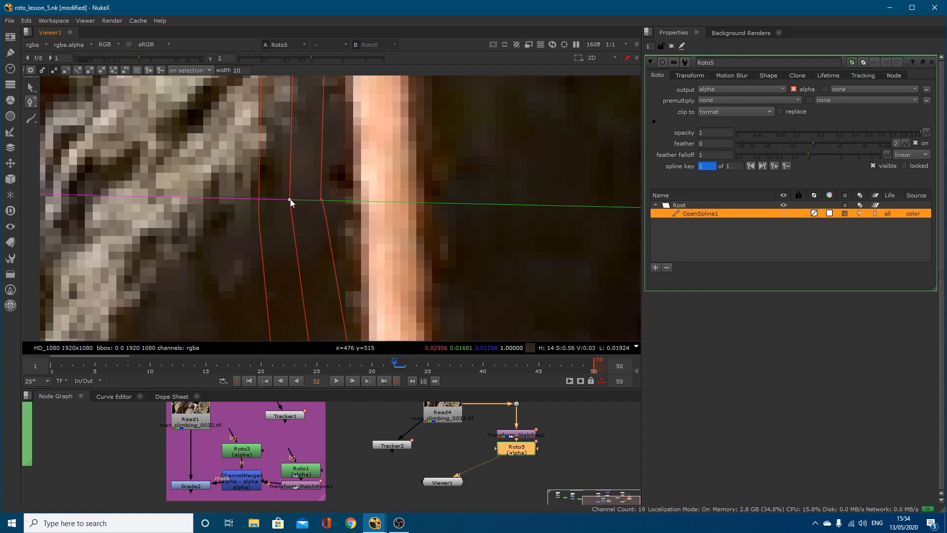
pyautogui.rightClick(31, 101)
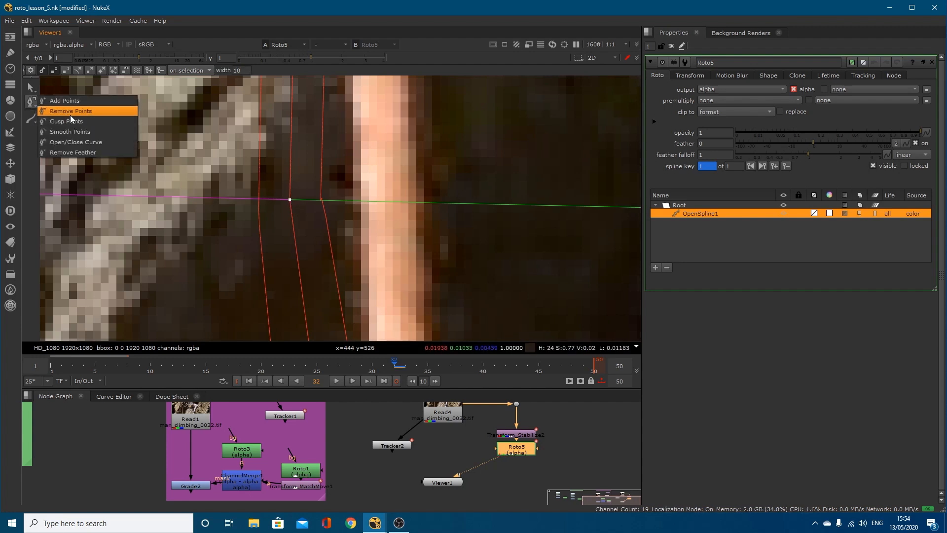
pyautogui.click(82, 132)
pyautogui.click(290, 199)
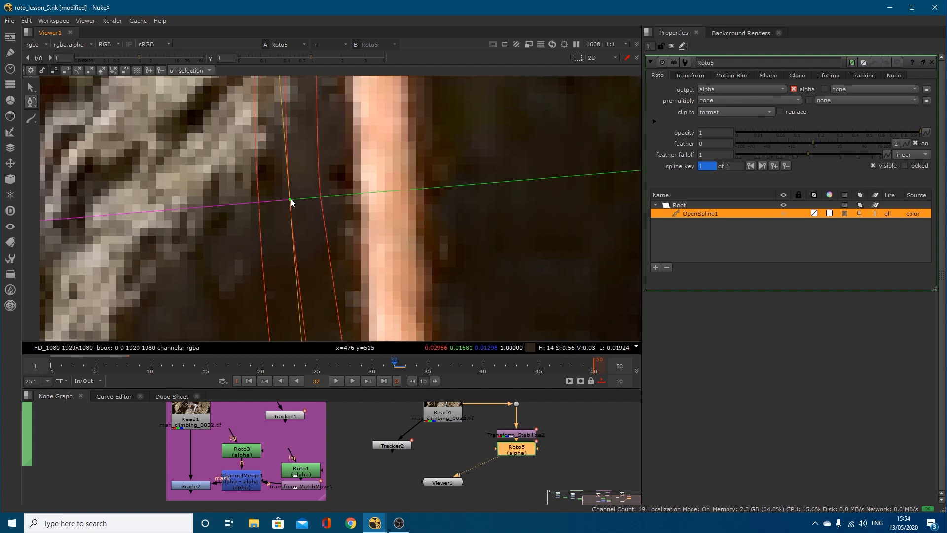
pyautogui.scroll(-4, 317, 194)
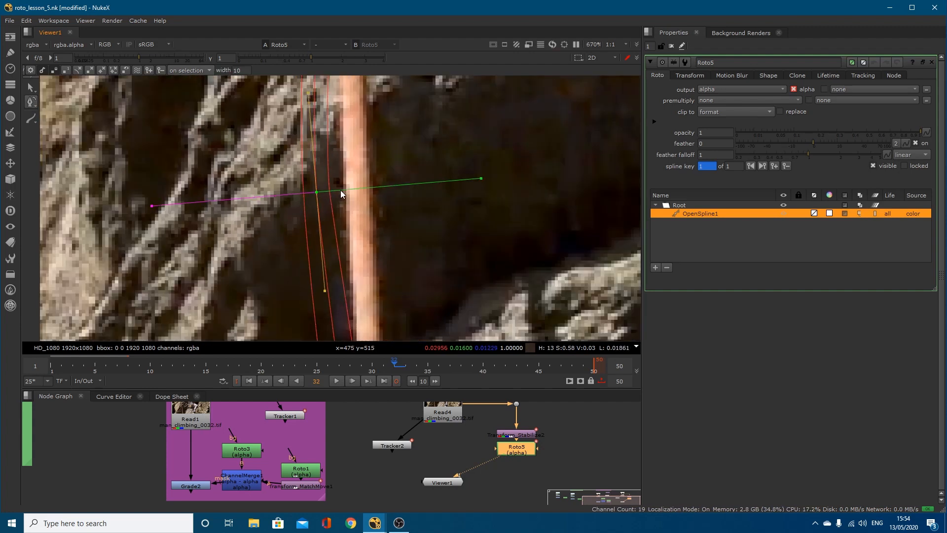
# Move the smoothed point back onto the rope's centre and align its upper tangent handle along the rope
pyautogui.click(29, 90)
pyautogui.moveTo(315, 192); pyautogui.dragTo(357, 191)
pyautogui.moveTo(372, 138); pyautogui.dragTo(380, 221, button='middle')
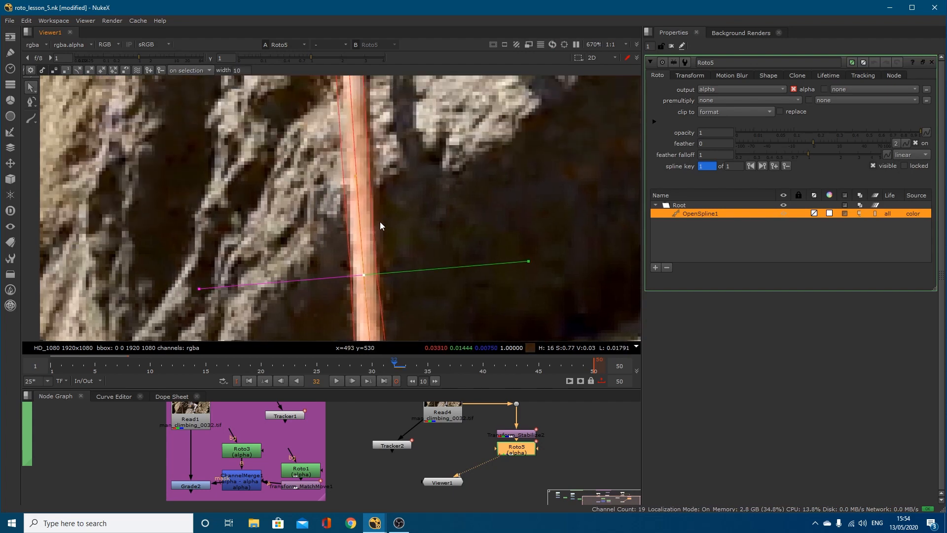
pyautogui.moveTo(355, 175); pyautogui.dragTo(360, 105)
pyautogui.scroll(-3, 357, 163)
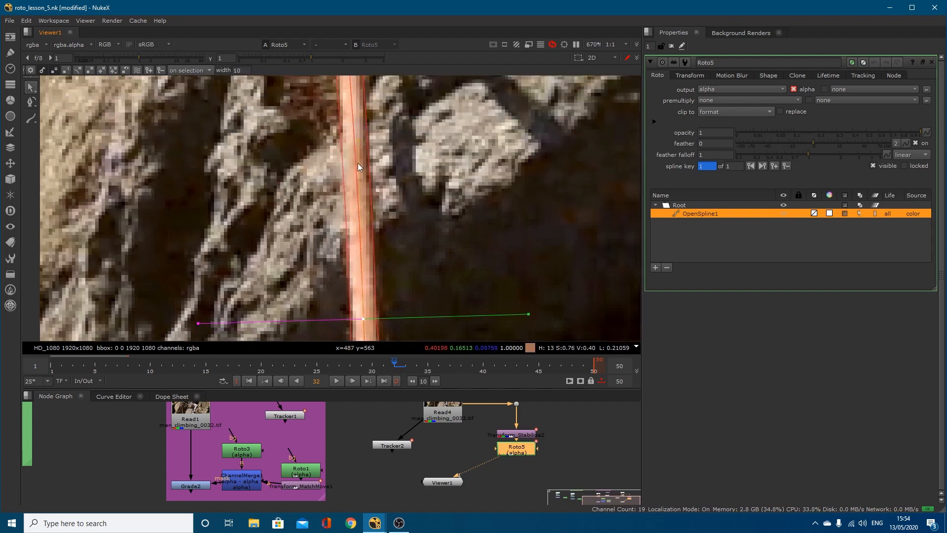
pyautogui.moveTo(360, 220); pyautogui.dragTo(357, 190)
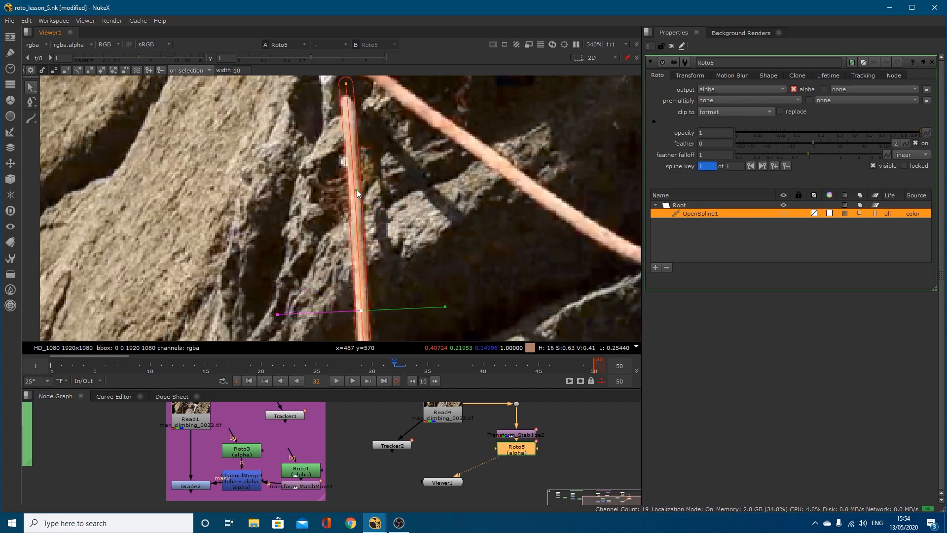
# Smooth the open spline's topmost point near the anchor and extend its tangent handle down along the rope
pyautogui.click(345, 85)
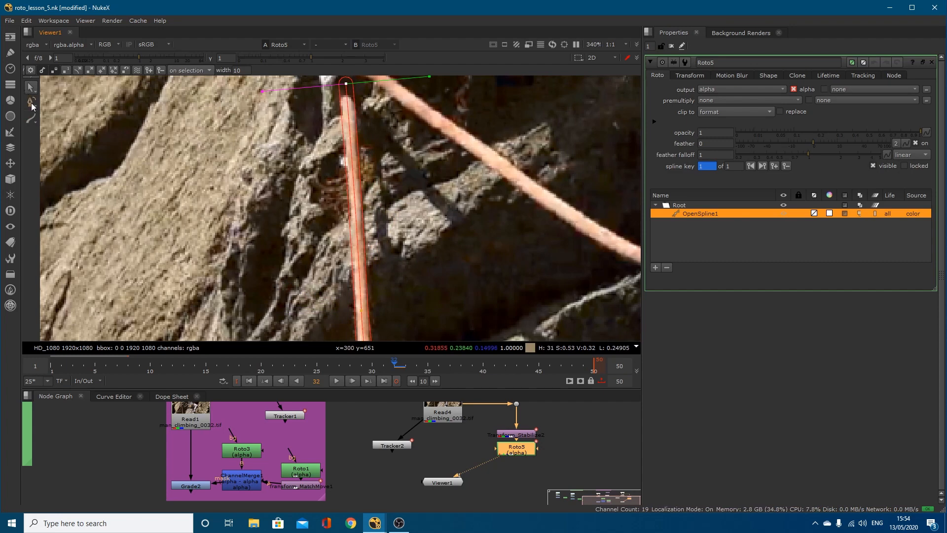
pyautogui.click(33, 105)
pyautogui.click(346, 85)
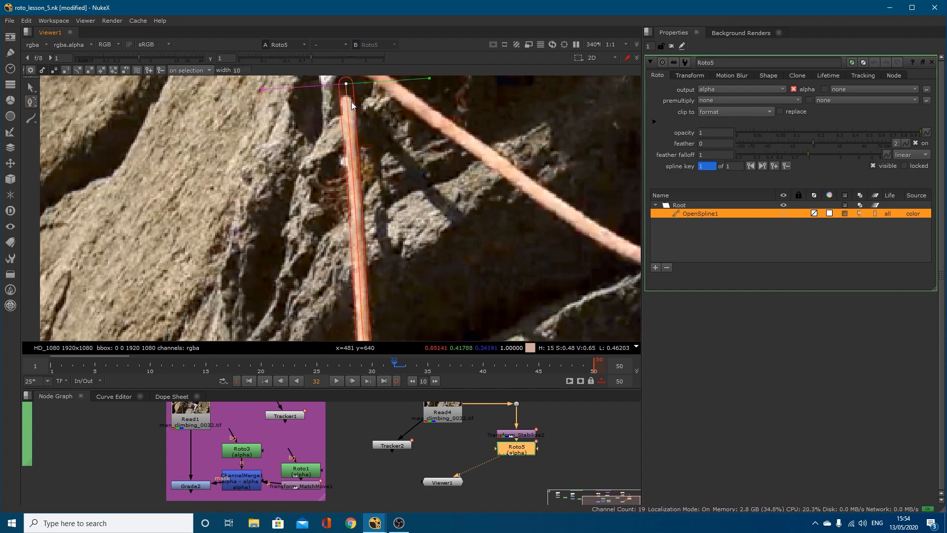
pyautogui.click(30, 88)
pyautogui.moveTo(351, 134); pyautogui.dragTo(355, 165)
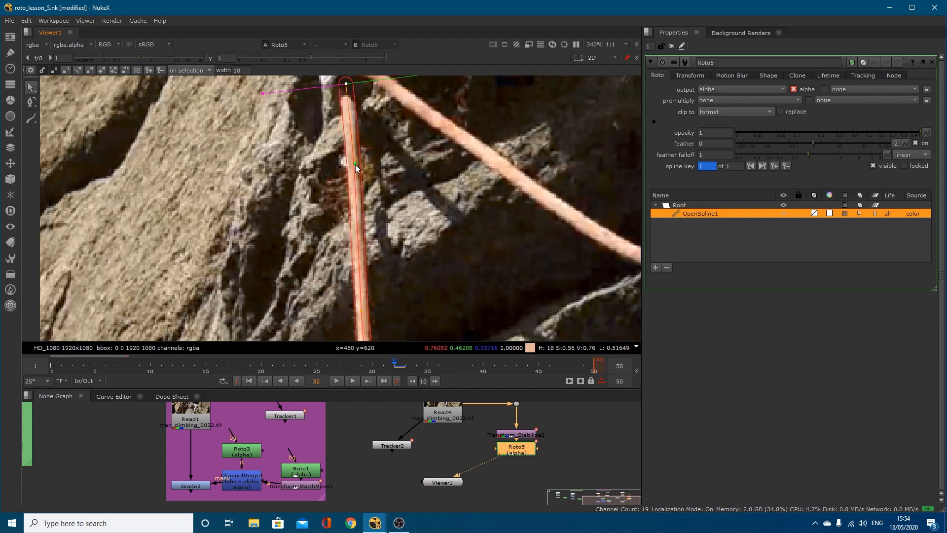
# Narrow the open spline at the third point from the top so that its edges match the rope's thickness
pyautogui.click(362, 311)
pyautogui.moveTo(362, 311); pyautogui.dragTo(372, 176, button='middle')
pyautogui.moveTo(379, 328); pyautogui.dragTo(371, 222, button='middle')
pyautogui.moveTo(372, 323); pyautogui.dragTo(368, 232, button='middle')
pyautogui.moveTo(402, 203); pyautogui.dragTo(257, 54)
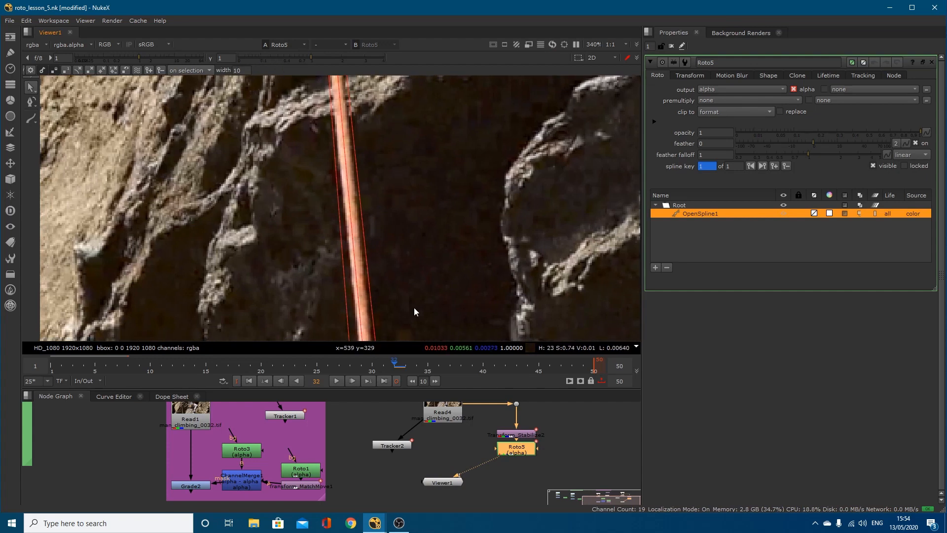
pyautogui.moveTo(411, 319); pyautogui.dragTo(296, 204)
pyautogui.moveTo(401, 265); pyautogui.dragTo(395, 168, button='middle')
pyautogui.moveTo(395, 296); pyautogui.dragTo(399, 268, button='middle')
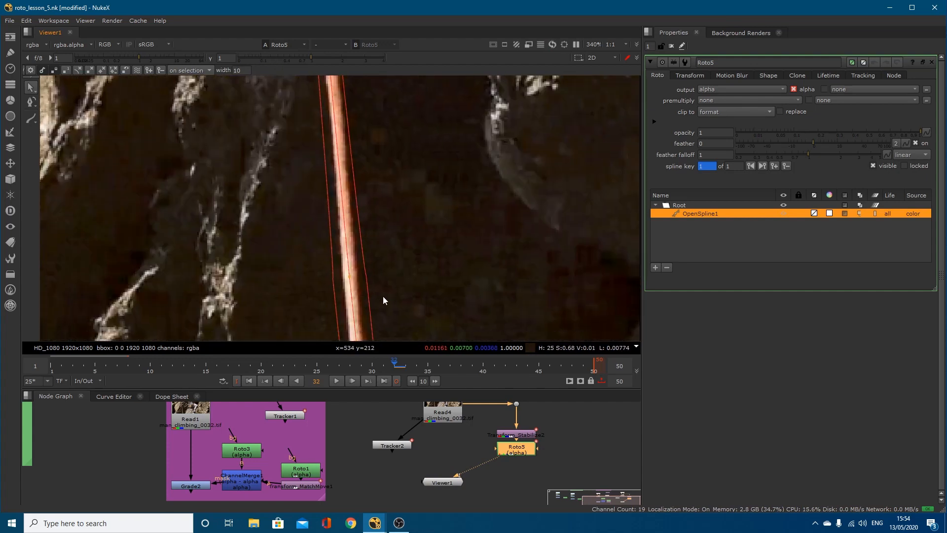
pyautogui.click(349, 277)
pyautogui.moveTo(431, 269); pyautogui.dragTo(419, 273)
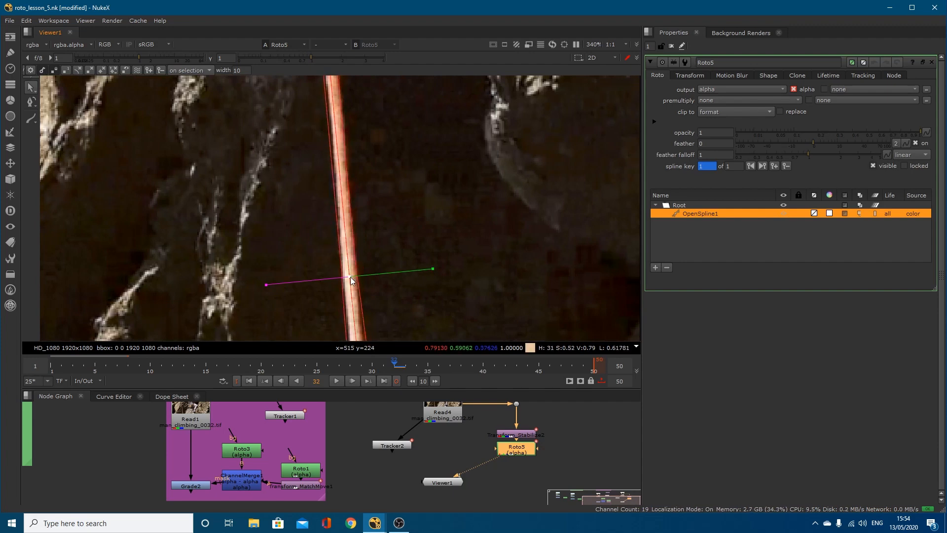
# Smooth the third point from the top with Smooth Points and reselect it for editing
pyautogui.press('z')
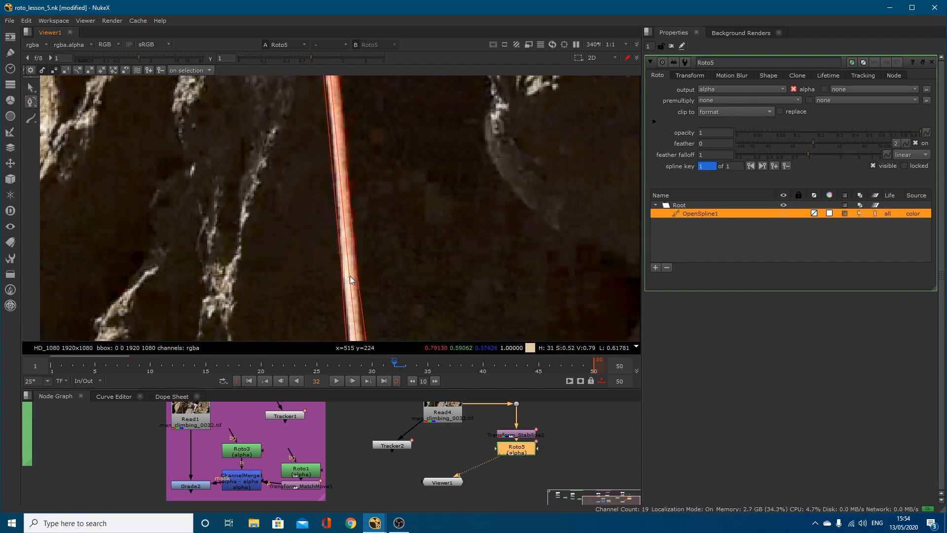
pyautogui.click(349, 277)
pyautogui.press('q')
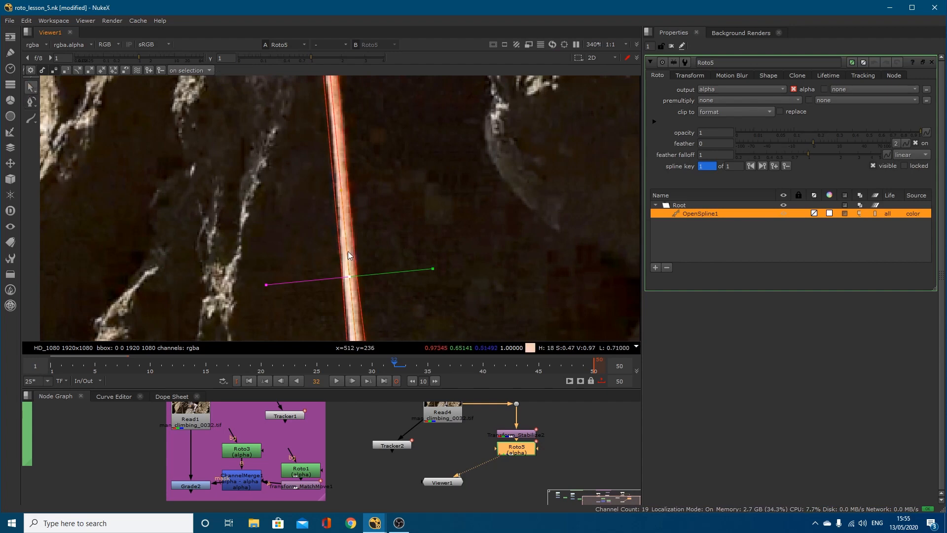
pyautogui.click(345, 235)
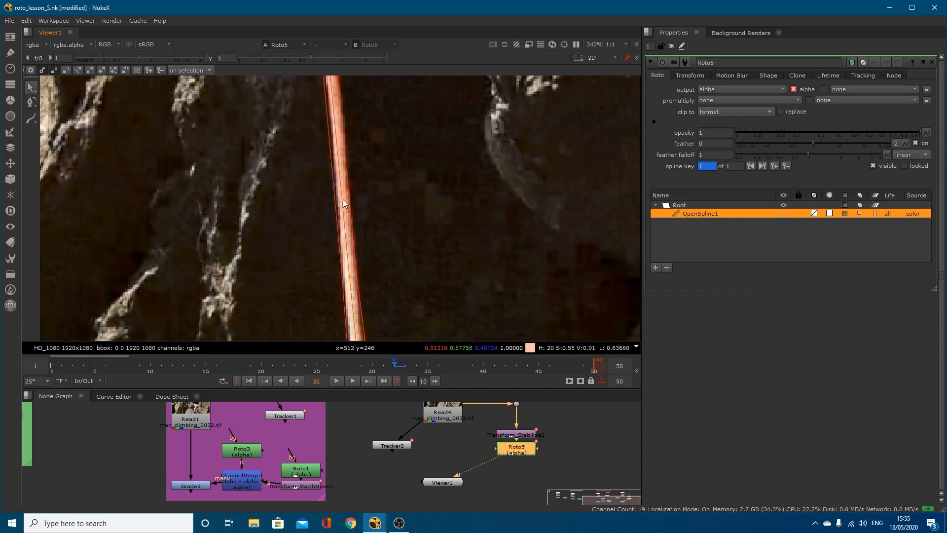
pyautogui.click(349, 277)
pyautogui.click(346, 242)
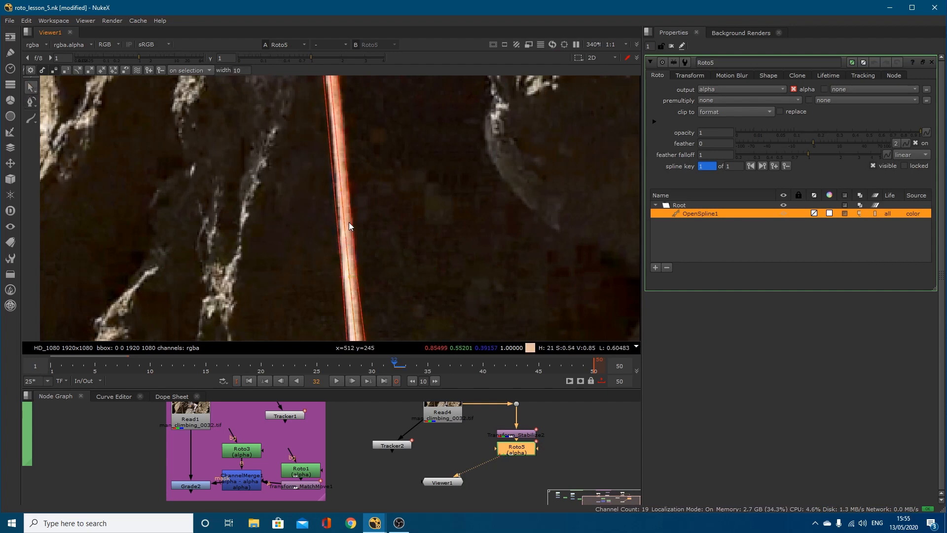
pyautogui.click(351, 276)
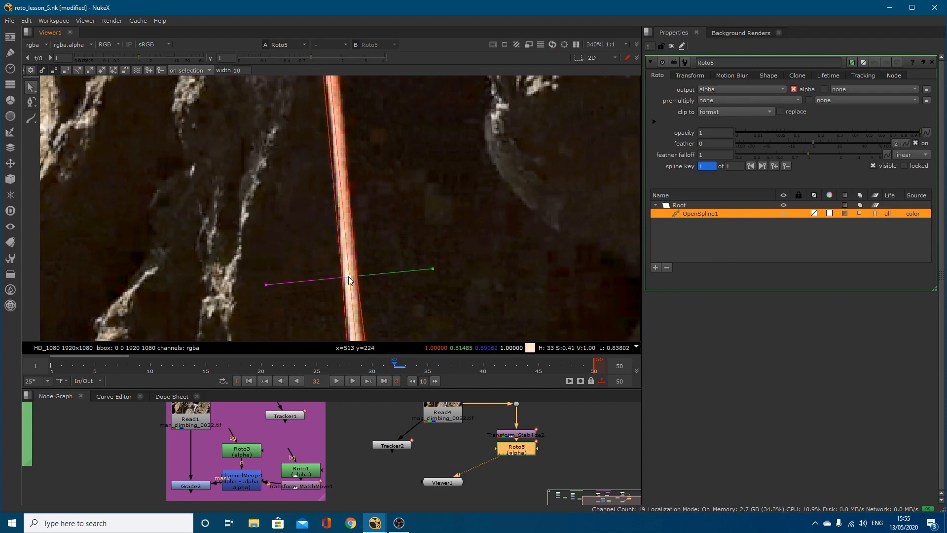
# Centre the third point on the rope and lengthen its upper tangent handle along the rope
pyautogui.moveTo(349, 276); pyautogui.dragTo(337, 275)
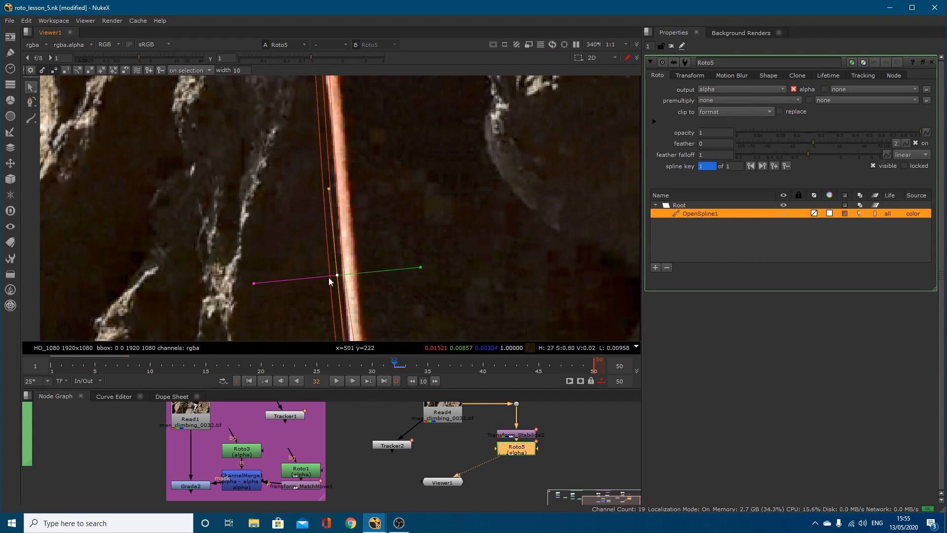
pyautogui.moveTo(338, 274); pyautogui.dragTo(348, 274)
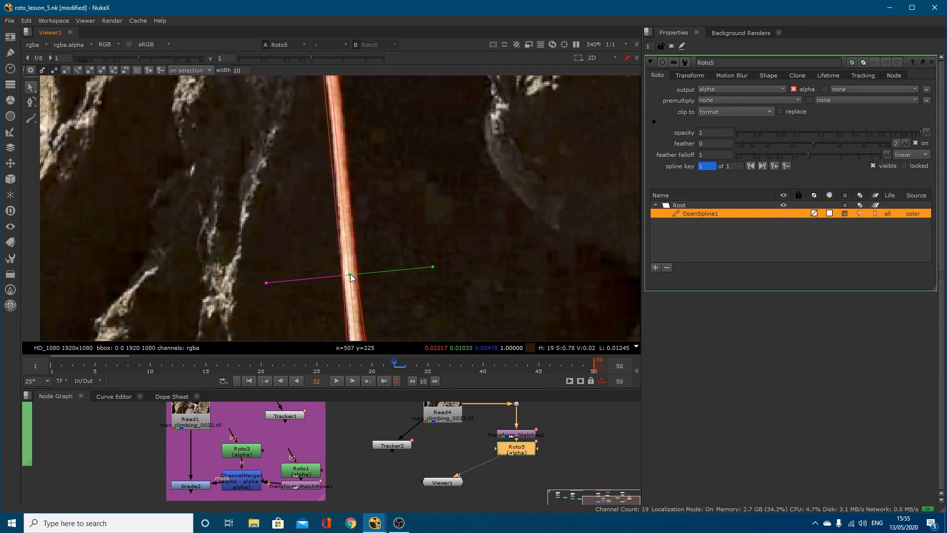
pyautogui.moveTo(341, 189); pyautogui.dragTo(339, 121)
# Narrow the open spline at its lowest point below the frame's edge and centre that point on the rope
pyautogui.moveTo(335, 268); pyautogui.dragTo(323, 121, button='middle')
pyautogui.moveTo(353, 257); pyautogui.dragTo(334, 188, button='middle')
pyautogui.moveTo(367, 334); pyautogui.dragTo(353, 250, button='middle')
pyautogui.moveTo(341, 299); pyautogui.dragTo(343, 299)
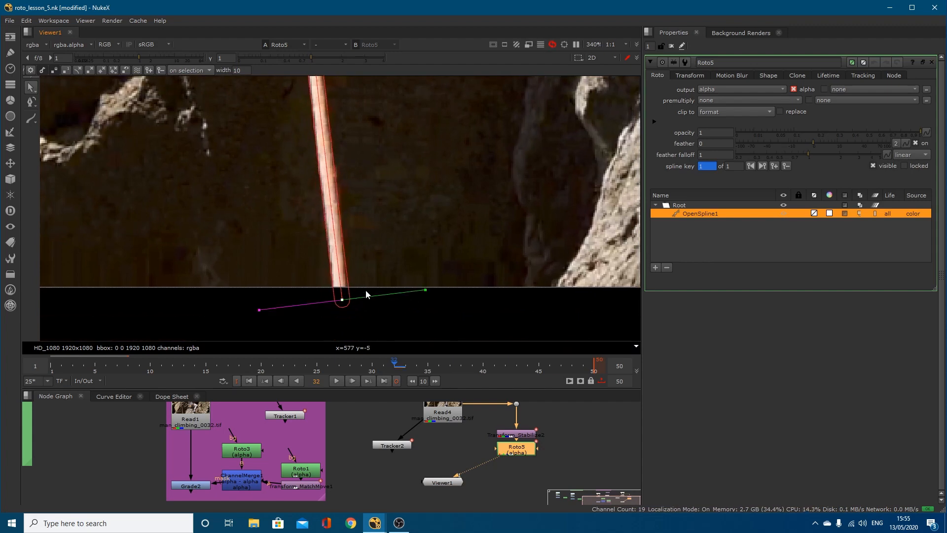
pyautogui.moveTo(345, 300); pyautogui.dragTo(344, 303)
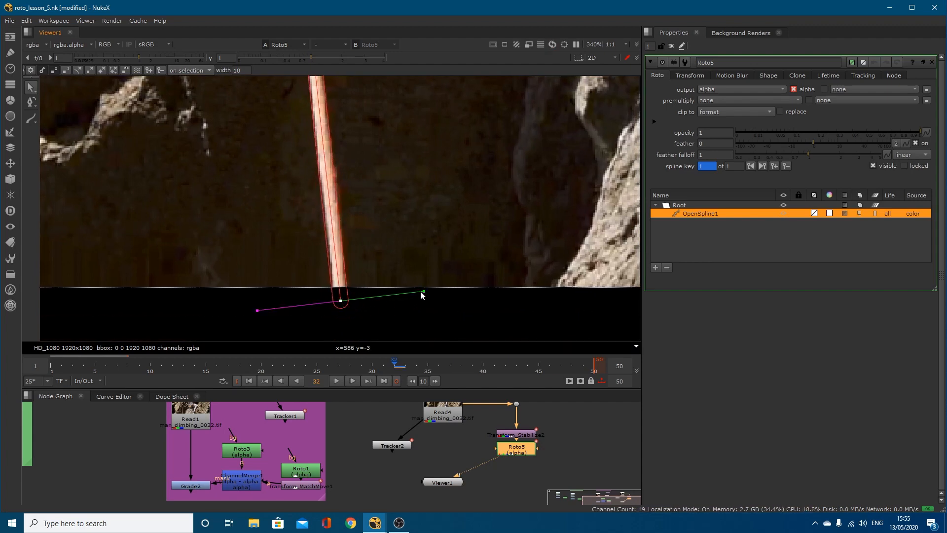
# Display the alpha channel for the whole rope and move Roto5 slightly farther below Transform_Stabilize2 in the node graph
pyautogui.scroll(-7, 384, 261)
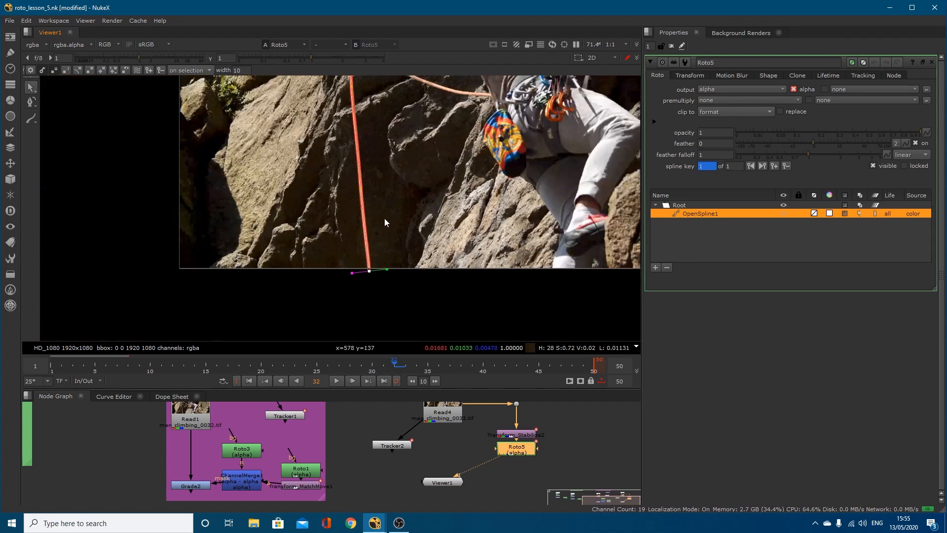
pyautogui.scroll(-1, 402, 223)
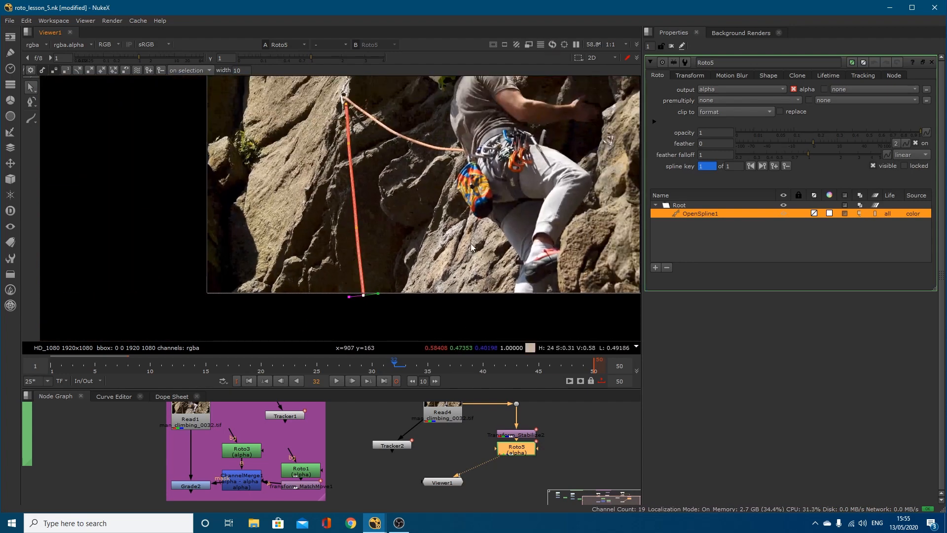
pyautogui.press('a')
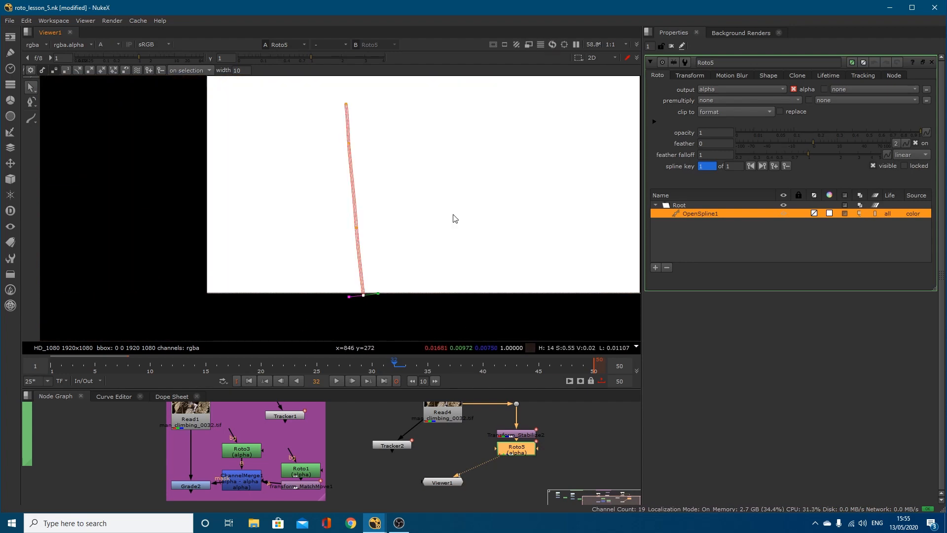
pyautogui.click(517, 435)
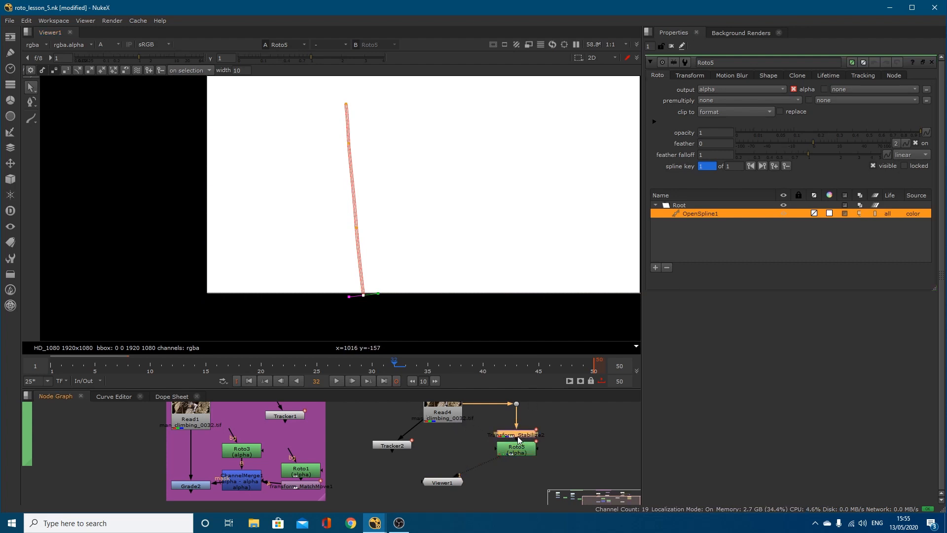
pyautogui.moveTo(515, 451)
pyautogui.mouseDown()
pyautogui.moveTo(513, 467)
pyautogui.moveTo(516, 438)
pyautogui.moveTo(516, 459)
pyautogui.mouseUp()
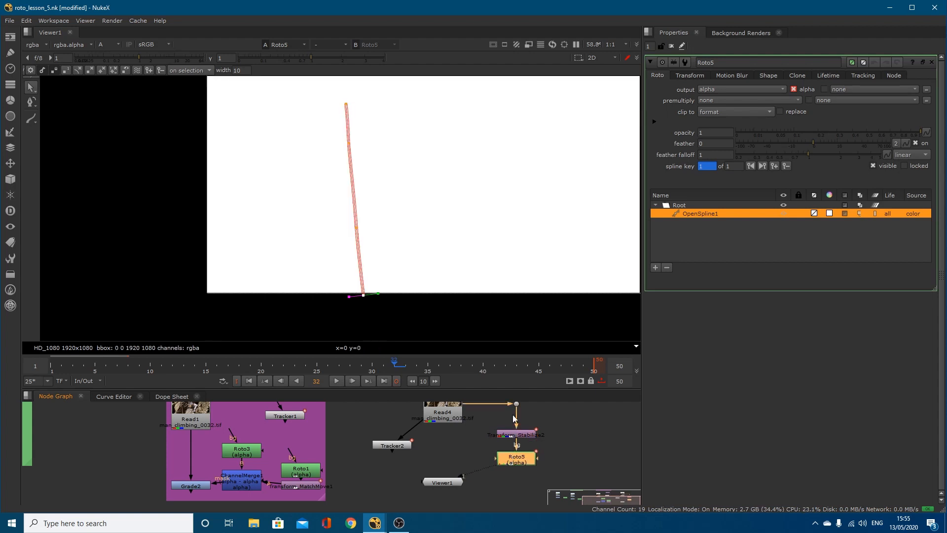
# Turn off the viewer overlay and return from alpha to the colour view of the rope
pyautogui.press('o')
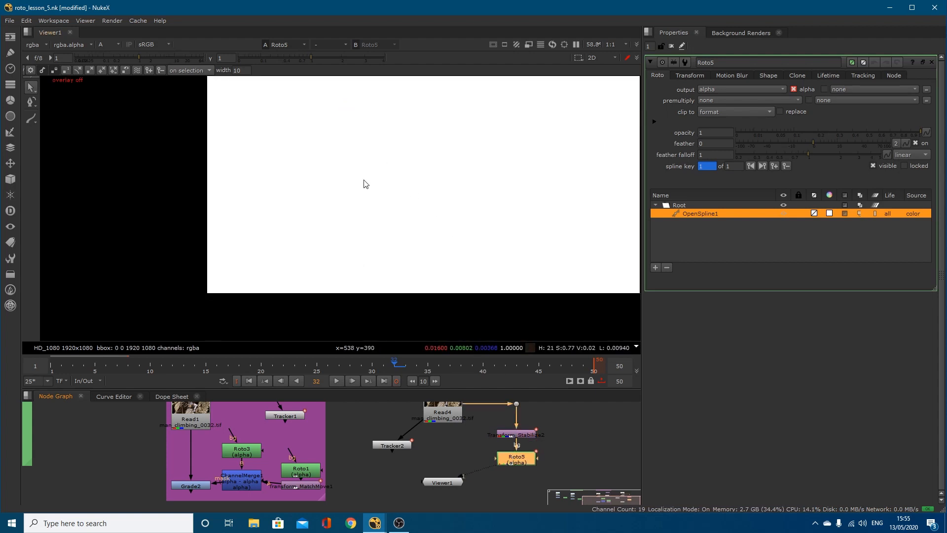
pyautogui.press('a')
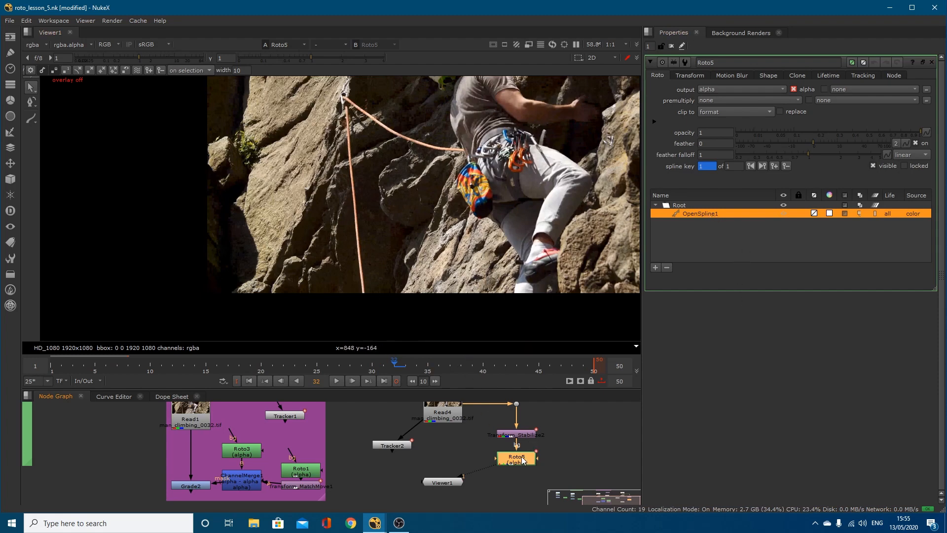
pyautogui.scroll(3, 358, 224)
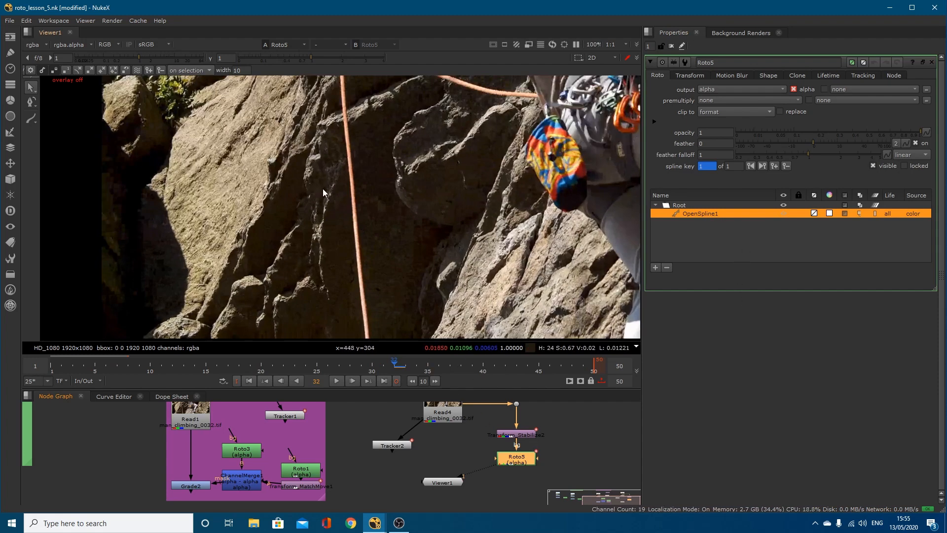
# Turn the viewer overlay back on and step backward from frame 32 to compare the open spline with the moving rope
pyautogui.press('o')
pyautogui.press('Left')
pyautogui.press('Left')
pyautogui.press('Left')
pyautogui.press('Left')
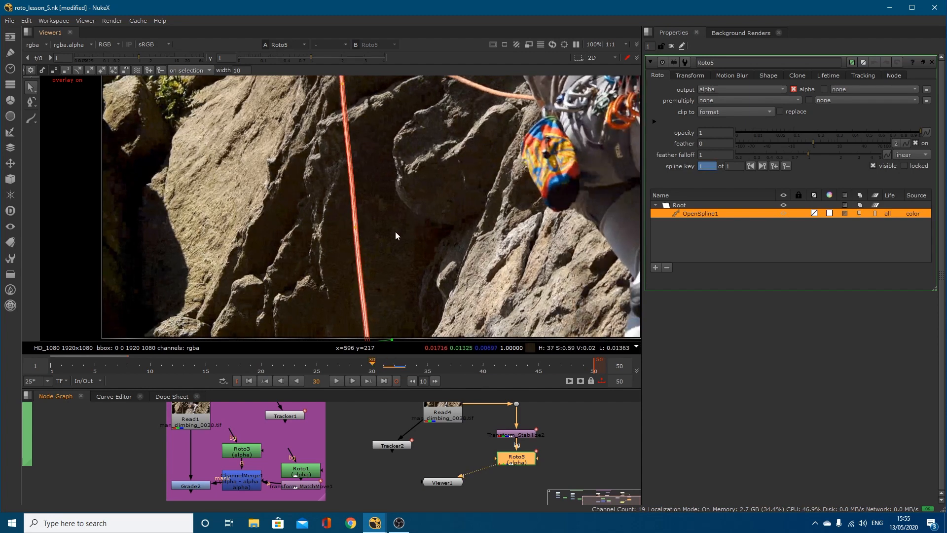
pyautogui.press('Left')
pyautogui.press('Left')
pyautogui.press('Left')
pyautogui.press('Left')
pyautogui.press('Left')
pyautogui.press('Left')
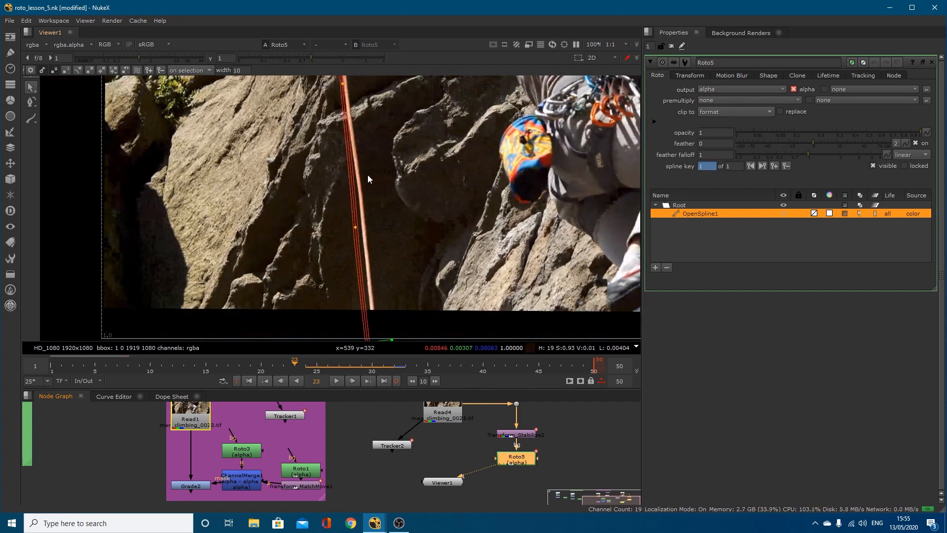
# Step back and forth through the frames in the 20s, ending on frame 21, to examine where the rope's drift changes direction
pyautogui.press('Right')
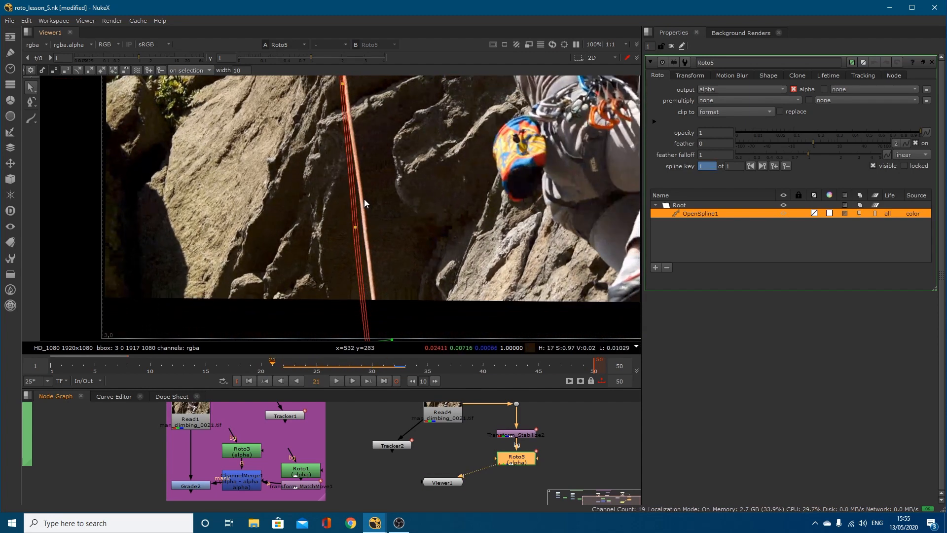
pyautogui.press('Right')
pyautogui.press('Right')
pyautogui.press('Right')
pyautogui.press('Right')
pyautogui.press('Left')
pyautogui.press('Left')
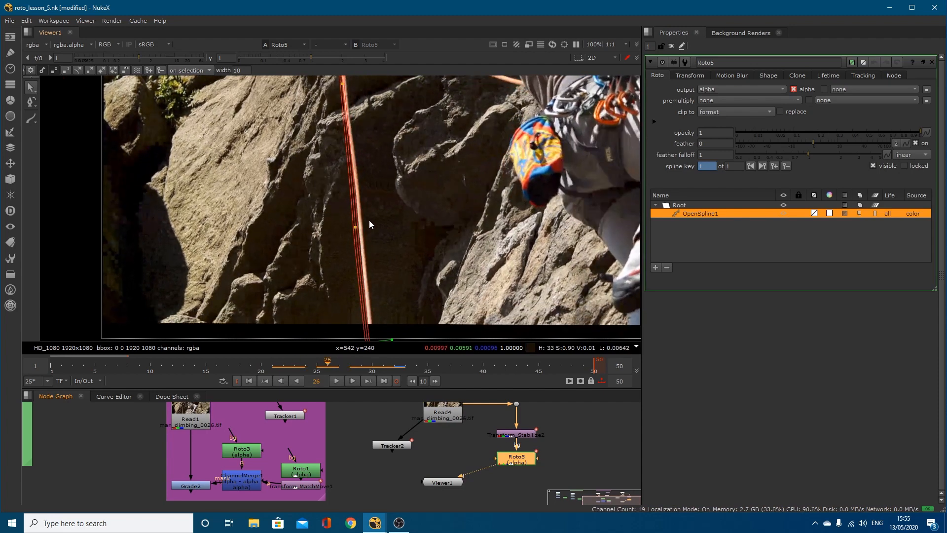
pyautogui.press('Left')
pyautogui.press('Left')
pyautogui.press('Left')
pyautogui.press('Left')
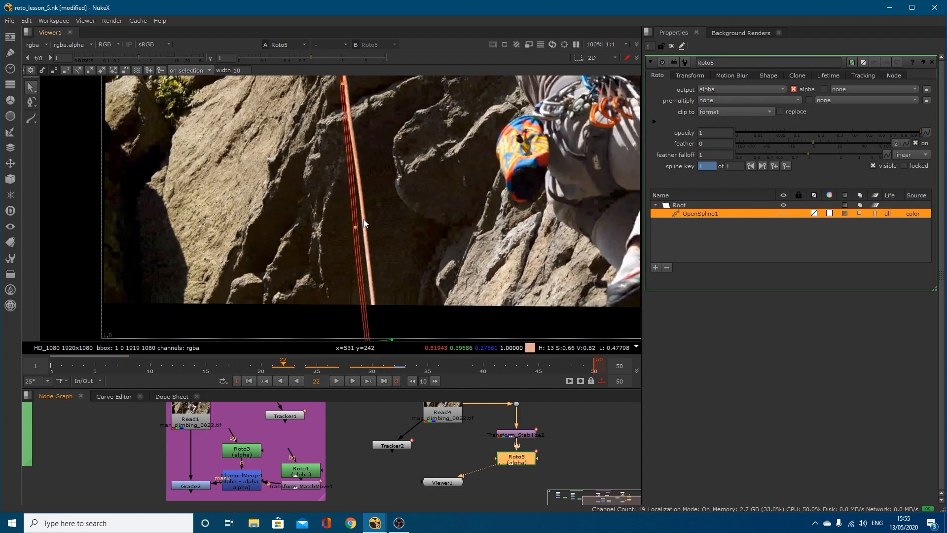
pyautogui.press('Left')
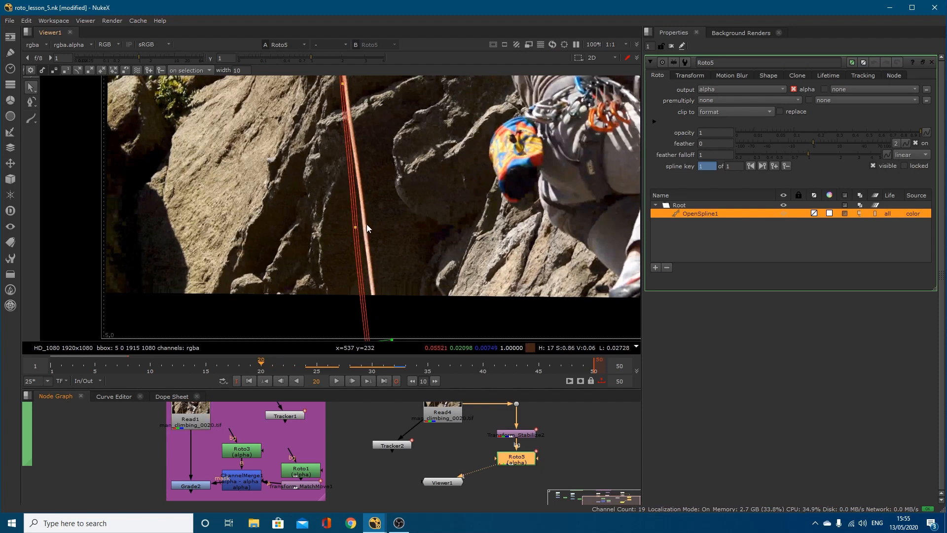
pyautogui.press('Right')
pyautogui.press('Right')
pyautogui.press('Right')
pyautogui.press('Right')
pyautogui.press('Left')
pyautogui.press('Left')
pyautogui.press('Left')
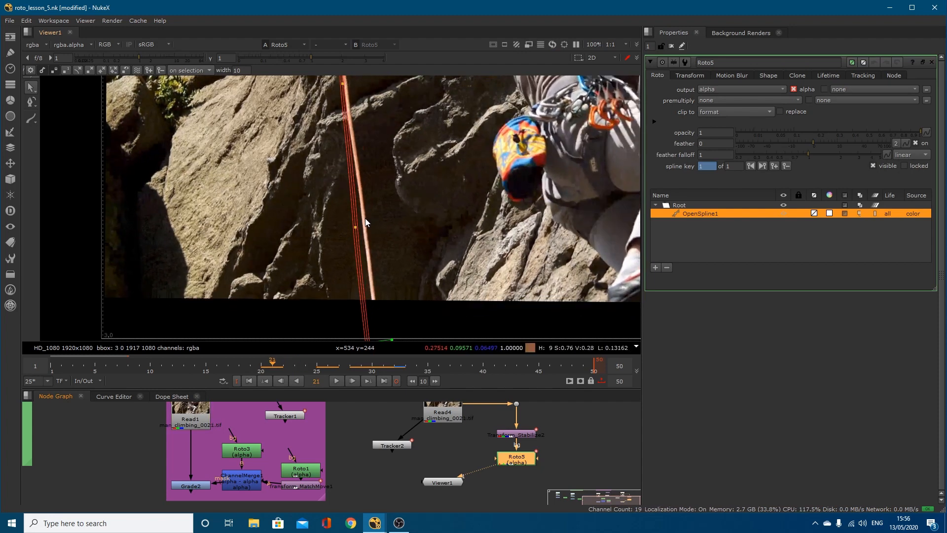
# At frame 21, move the open spline's third point and its lowest point below the frame's edge onto the rope's centre
pyautogui.click(356, 228)
pyautogui.scroll(2, 355, 227)
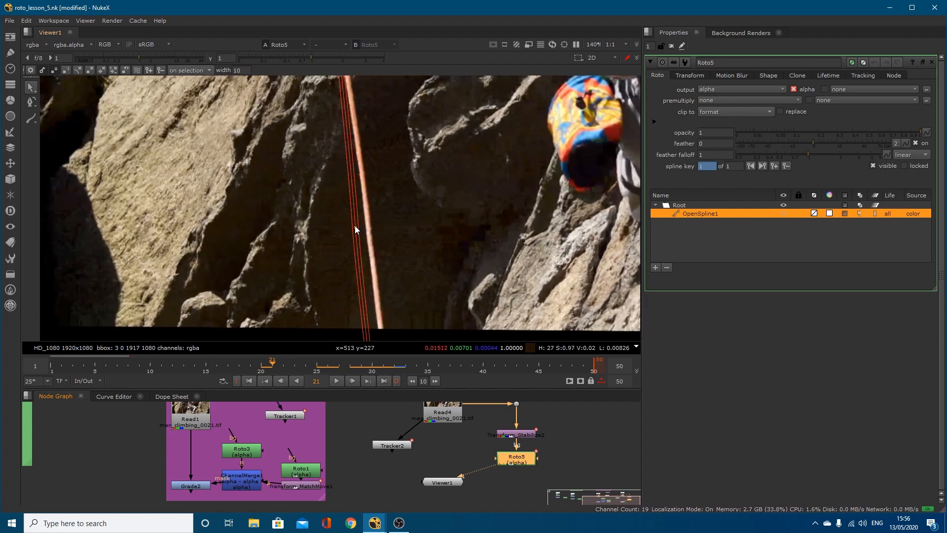
pyautogui.moveTo(355, 226); pyautogui.dragTo(368, 222)
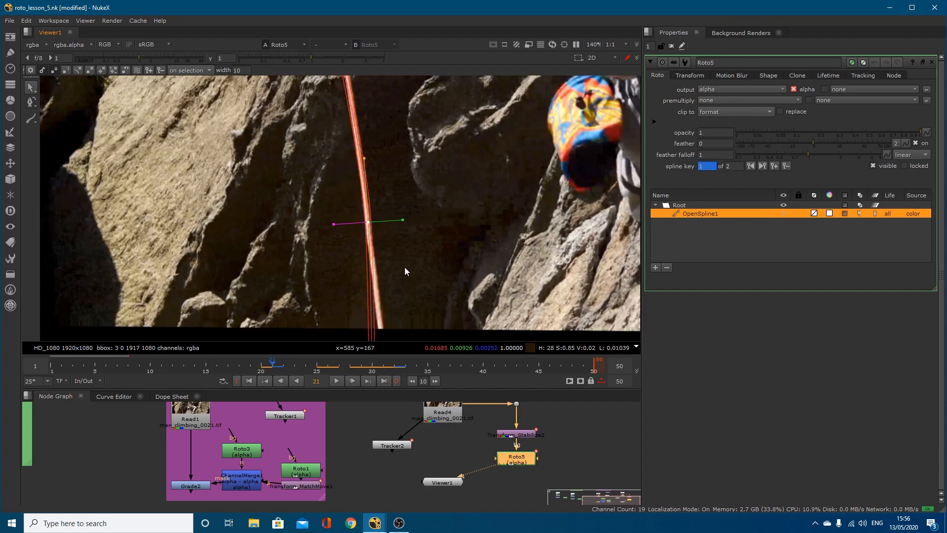
pyautogui.moveTo(406, 269); pyautogui.dragTo(388, 204, button='middle')
pyautogui.moveTo(355, 327); pyautogui.dragTo(372, 329)
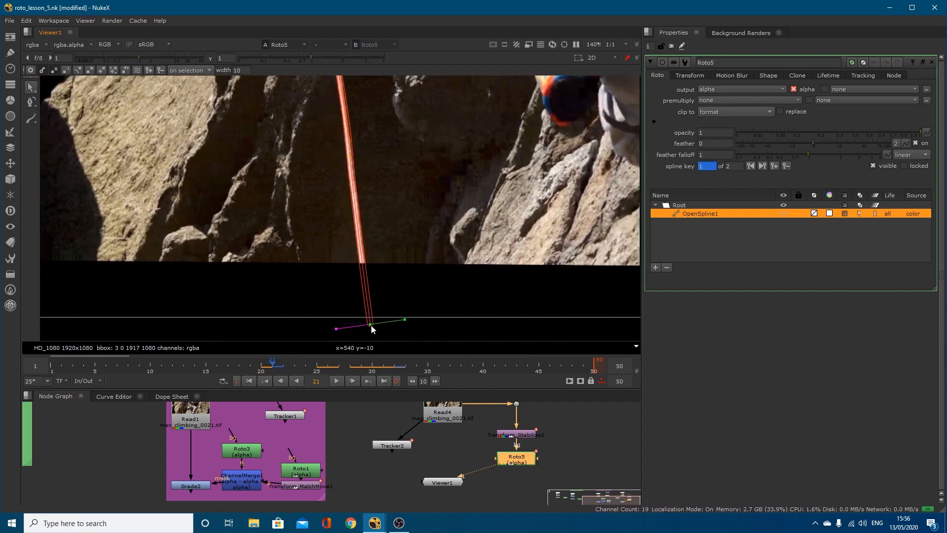
# At frame 21, centre the spline's second point on the rope and adjust its upper tangent handle to follow the rope towards the anchor
pyautogui.moveTo(362, 238); pyautogui.dragTo(376, 348, button='middle')
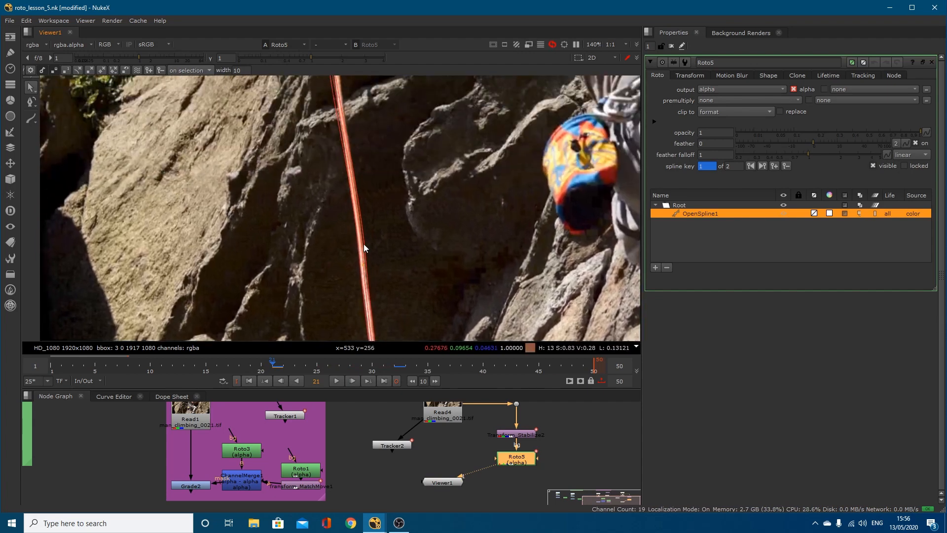
pyautogui.moveTo(358, 145); pyautogui.dragTo(368, 220, button='middle')
pyautogui.moveTo(344, 153); pyautogui.dragTo(347, 152)
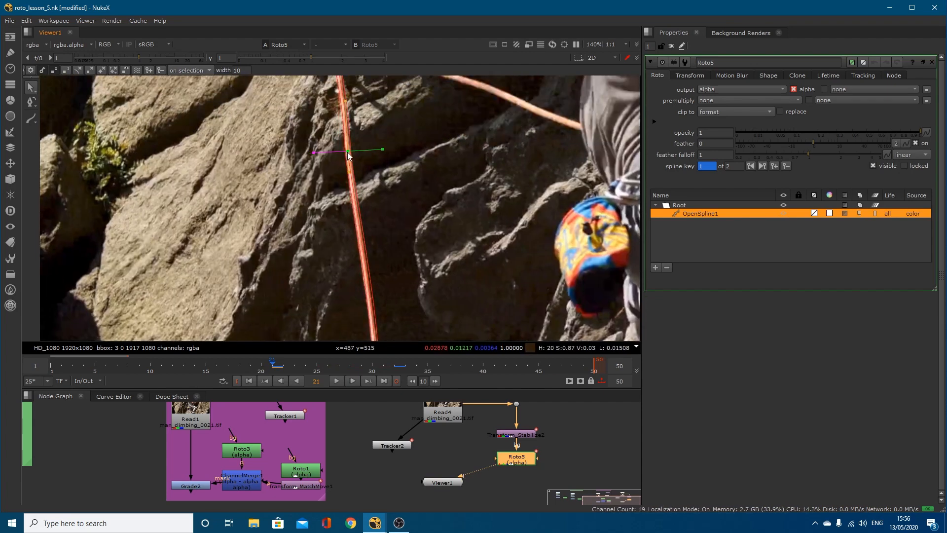
pyautogui.scroll(3, 377, 308)
pyautogui.click(373, 307)
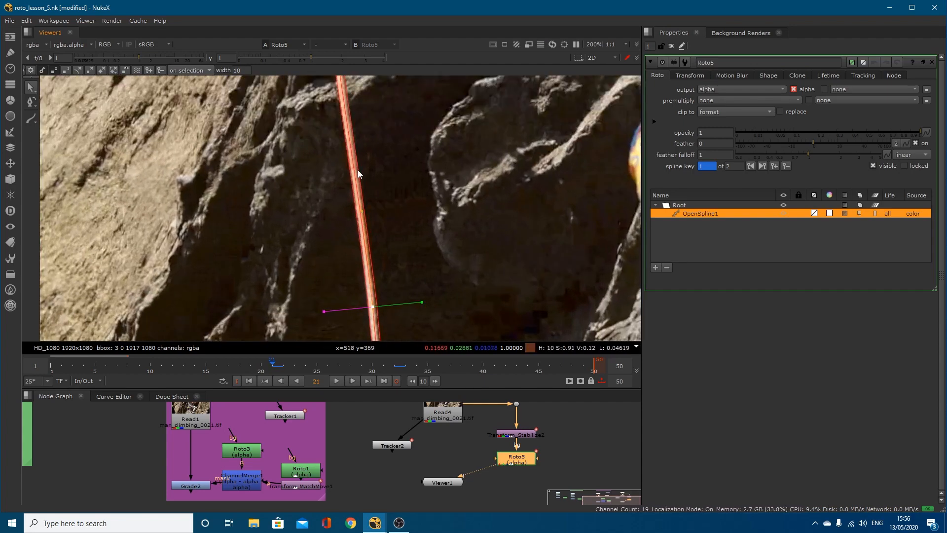
pyautogui.moveTo(357, 160); pyautogui.dragTo(372, 269, button='middle')
pyautogui.moveTo(360, 132); pyautogui.dragTo(369, 260, button='middle')
pyautogui.click(345, 128)
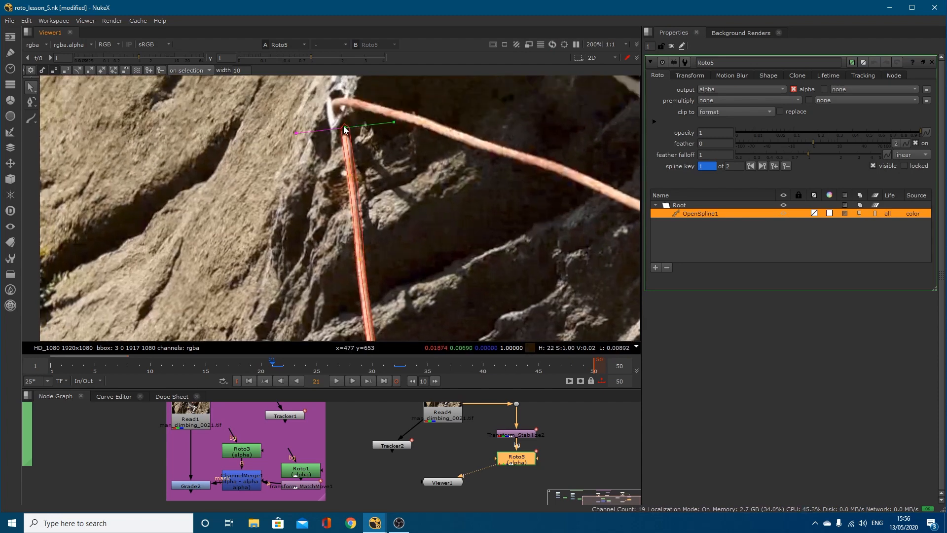
pyautogui.click(360, 259)
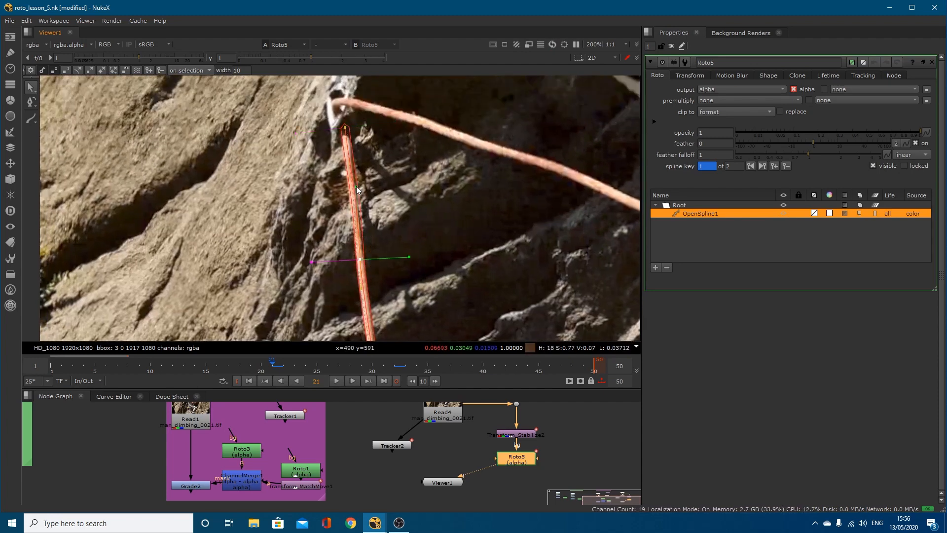
pyautogui.moveTo(356, 187); pyautogui.dragTo(352, 185)
pyautogui.moveTo(412, 284); pyautogui.dragTo(413, 279, button='middle')
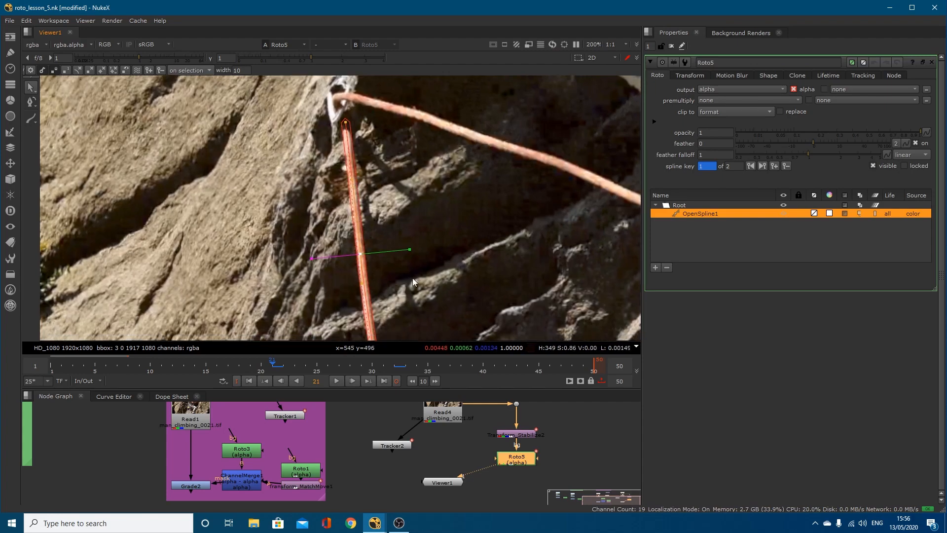
# At frame 29, centre the spline's third point and its lowest point below the frame's edge on the rope
pyautogui.scroll(-6, 412, 277)
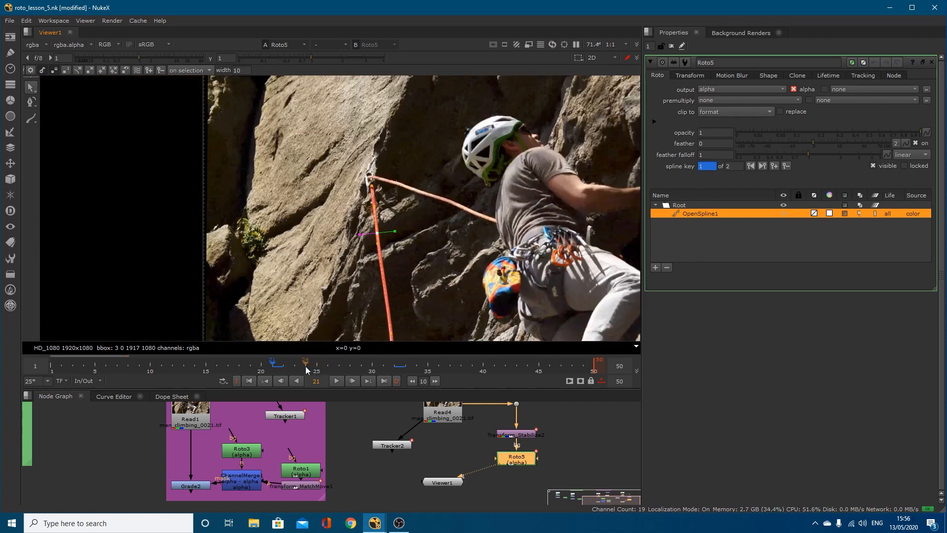
pyautogui.click(395, 368)
pyautogui.moveTo(446, 294); pyautogui.dragTo(466, 164, button='middle')
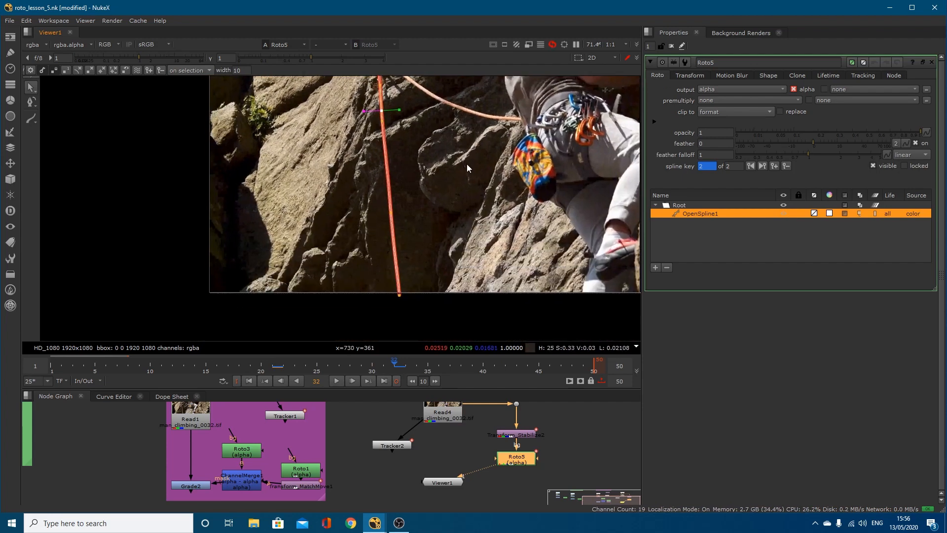
pyautogui.press('Left')
pyautogui.press('Left')
pyautogui.press('Left')
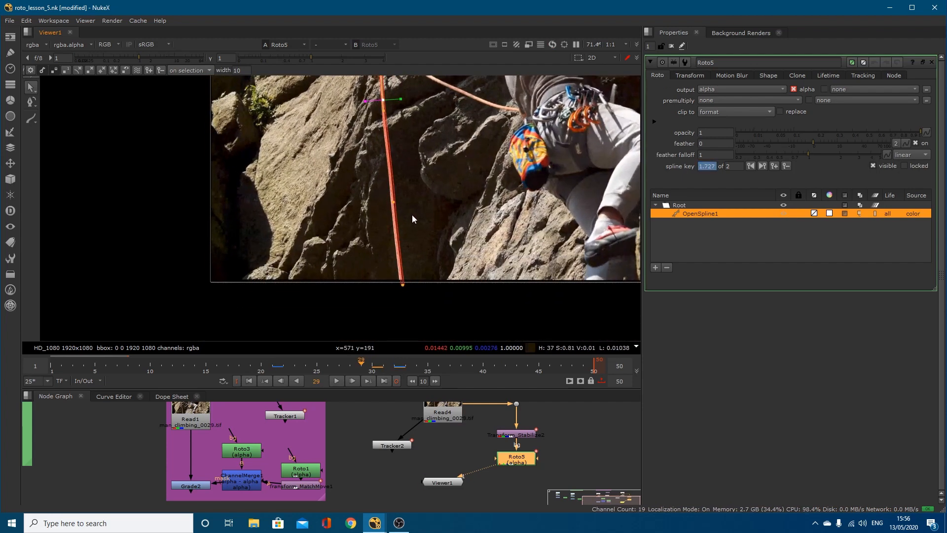
pyautogui.scroll(3, 412, 215)
pyautogui.scroll(4, 401, 205)
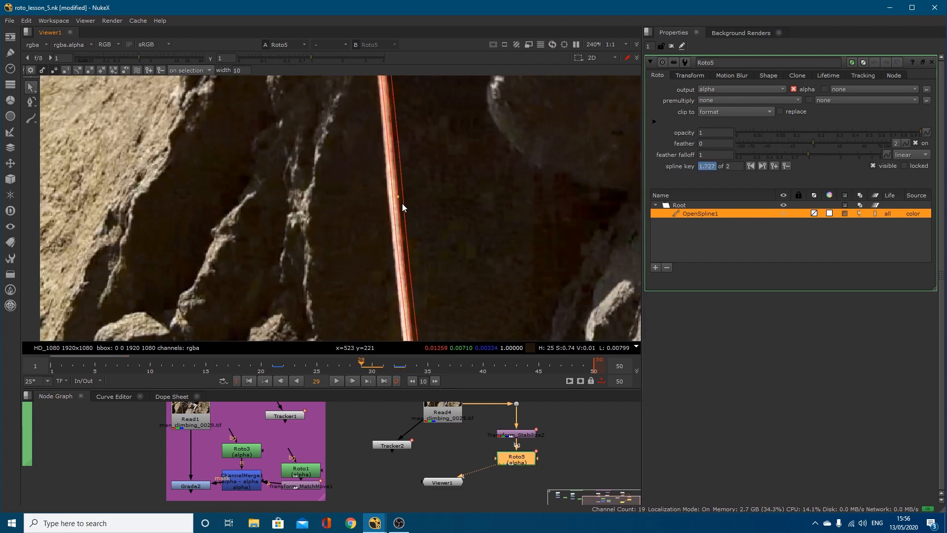
pyautogui.moveTo(398, 194); pyautogui.dragTo(394, 195)
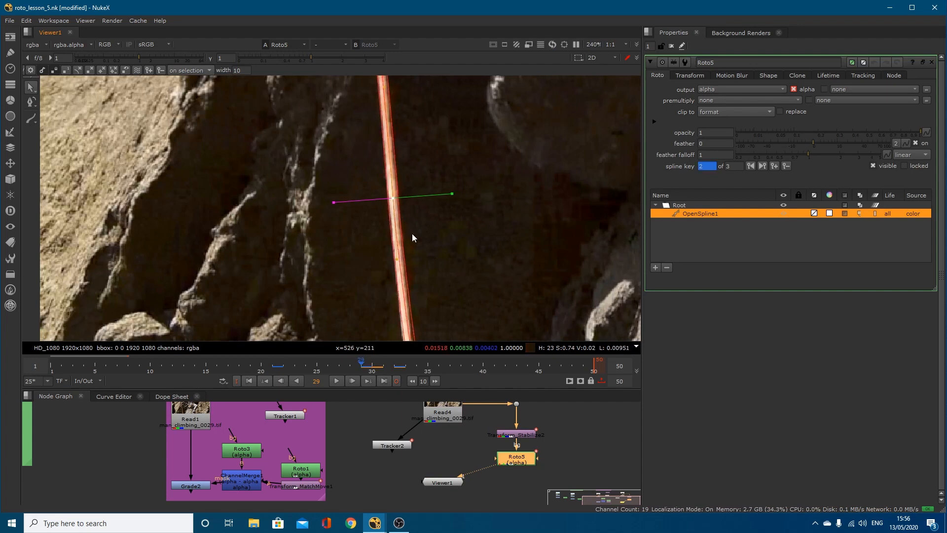
pyautogui.moveTo(421, 301); pyautogui.dragTo(416, 207, button='middle')
pyautogui.moveTo(425, 283); pyautogui.dragTo(418, 194, button='middle')
pyautogui.moveTo(416, 292); pyautogui.dragTo(411, 293)
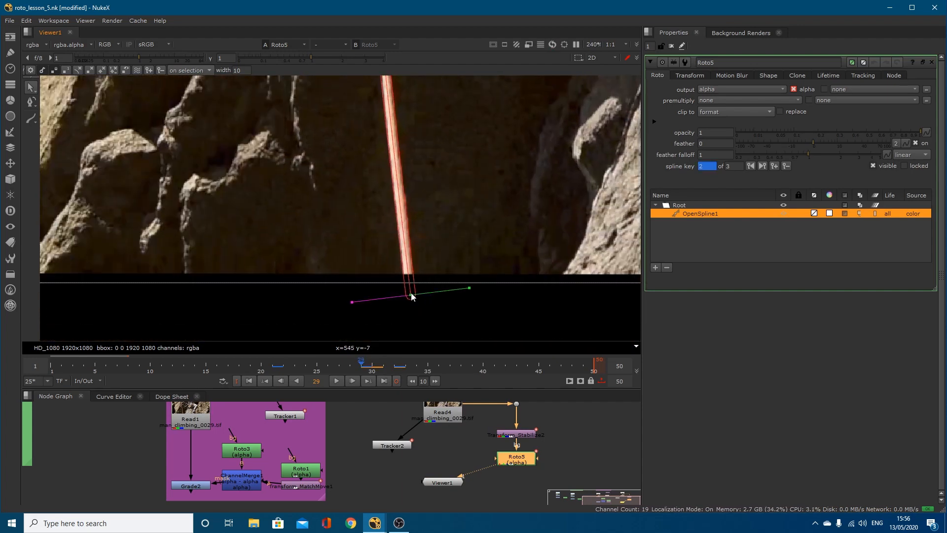
# At frame 29, align the spline's second point, topmost point and the tangent handle between them with the rope
pyautogui.moveTo(417, 212); pyautogui.dragTo(426, 313, button='middle')
pyautogui.moveTo(426, 209); pyautogui.dragTo(433, 320, button='middle')
pyautogui.moveTo(410, 160); pyautogui.dragTo(426, 362, button='middle')
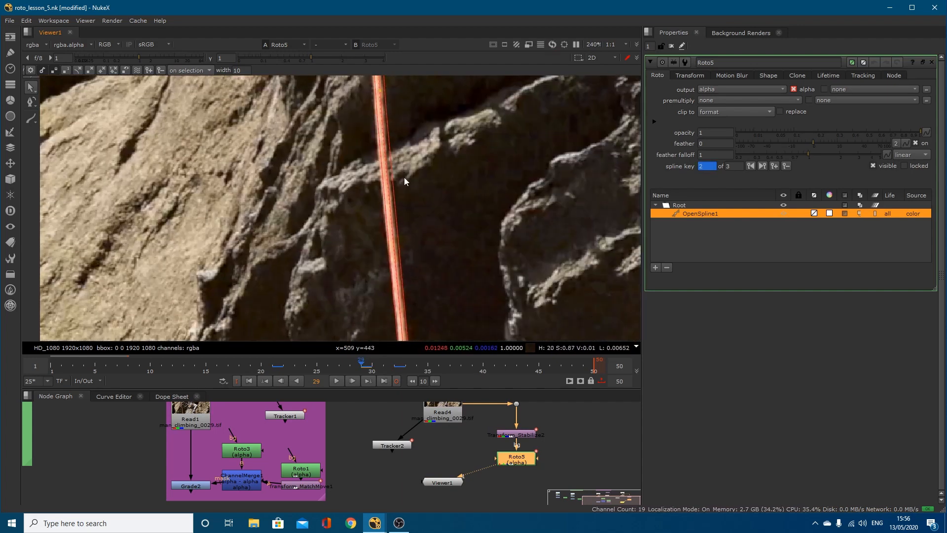
pyautogui.moveTo(379, 89); pyautogui.dragTo(376, 89)
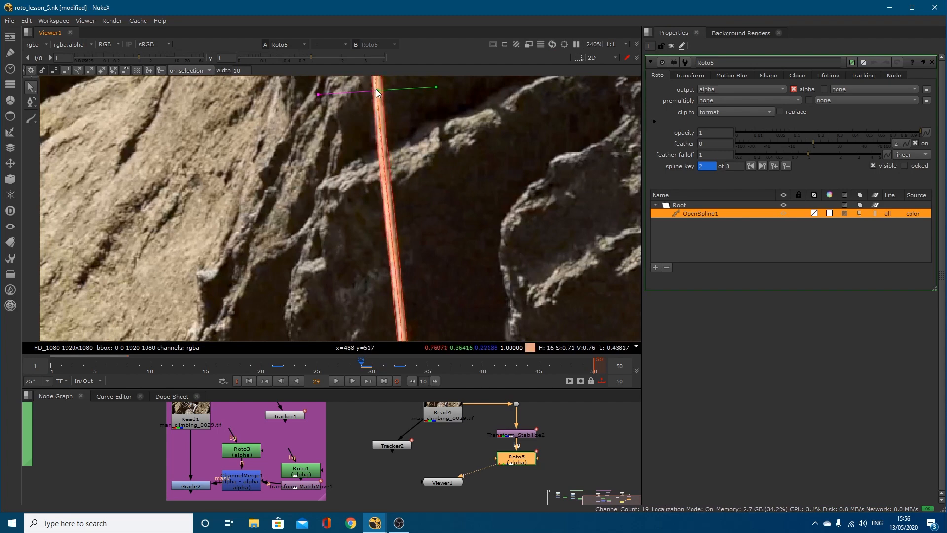
pyautogui.moveTo(384, 145); pyautogui.dragTo(393, 204, button='middle')
pyautogui.moveTo(404, 79); pyautogui.dragTo(405, 191, button='middle')
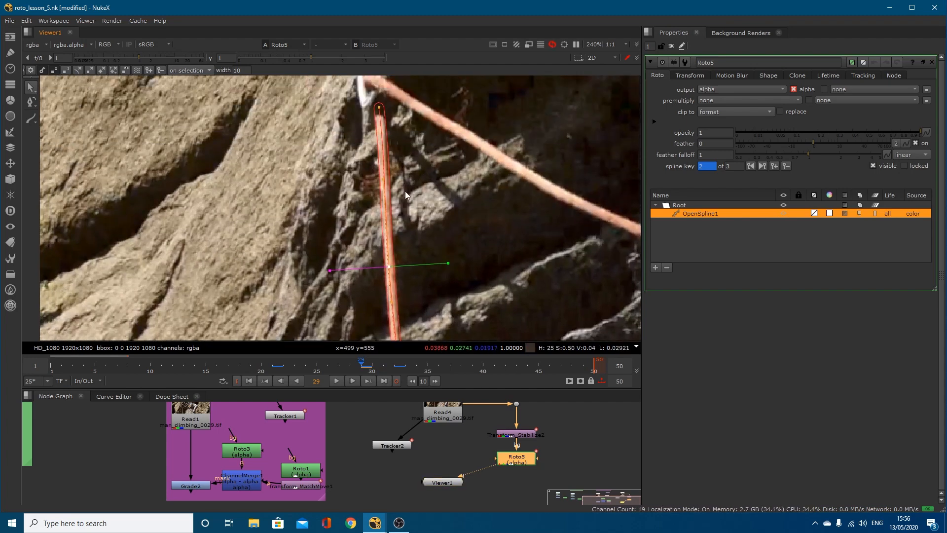
pyautogui.moveTo(378, 109); pyautogui.dragTo(377, 109)
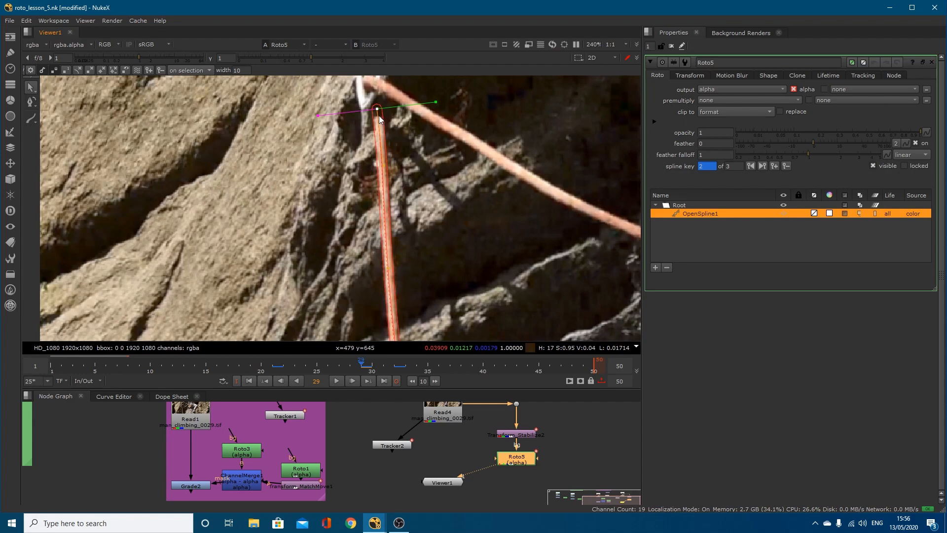
pyautogui.click(389, 269)
pyautogui.moveTo(384, 187); pyautogui.dragTo(384, 194)
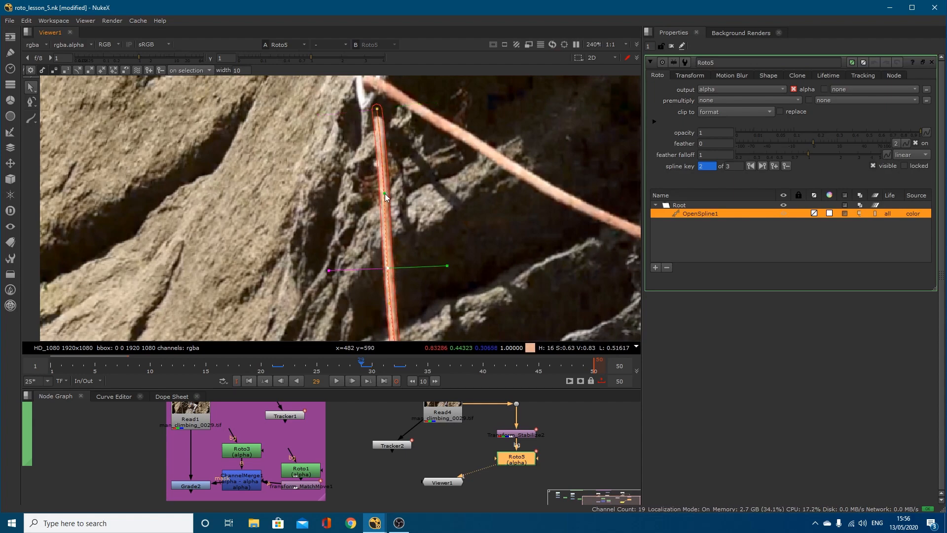
# Examine how the spline follows the rope from frame 29 to frame 32 and back to frame 26
pyautogui.scroll(-4, 417, 267)
pyautogui.moveTo(422, 281); pyautogui.dragTo(423, 239, button='middle')
pyautogui.moveTo(440, 273); pyautogui.dragTo(420, 171, button='middle')
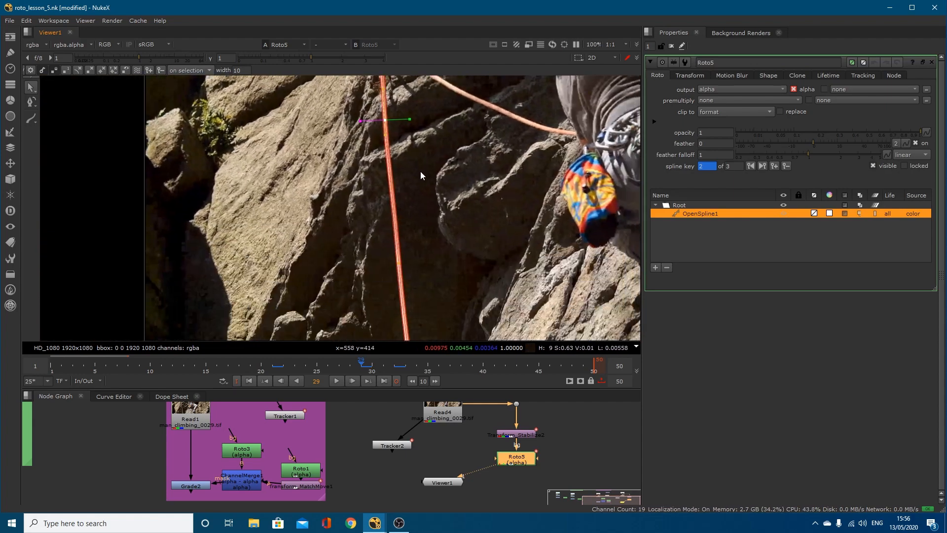
pyautogui.press('Right')
pyautogui.press('Right')
pyautogui.press('Right')
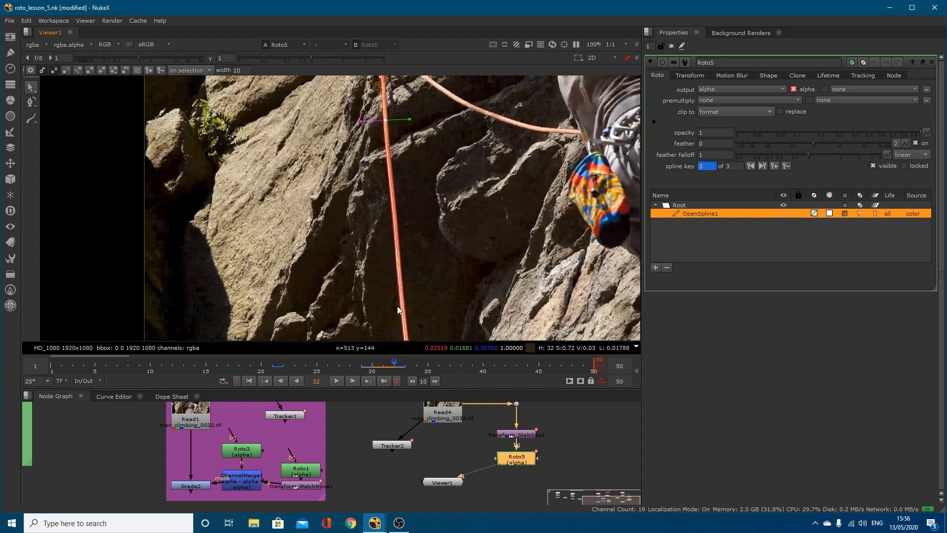
pyautogui.press('Left')
pyautogui.press('Left')
pyautogui.press('Left')
pyautogui.press('Left')
pyautogui.press('Left')
pyautogui.press('Left')
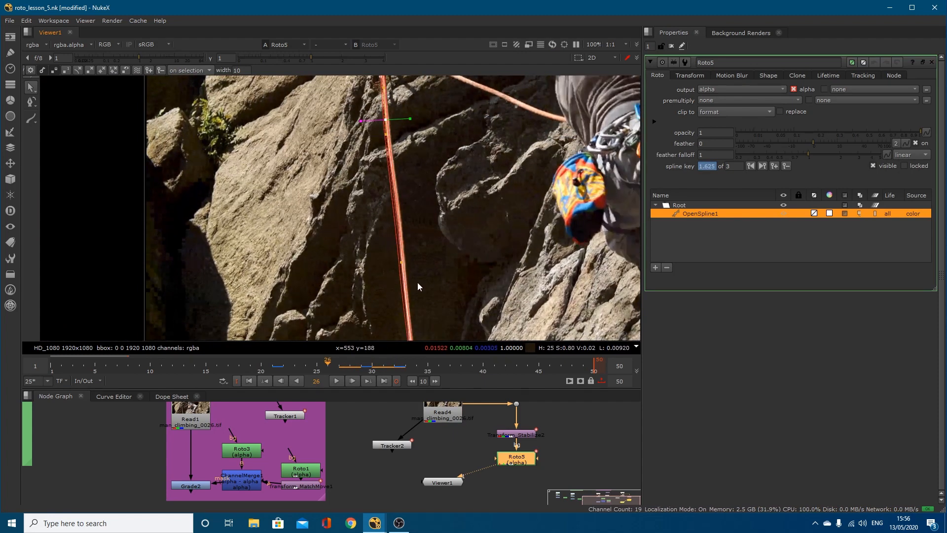
# At frame 25, move the spline's third point onto the rope's centre and inspect the fit down to the frame's lower edge
pyautogui.scroll(3, 406, 270)
pyautogui.press('Left')
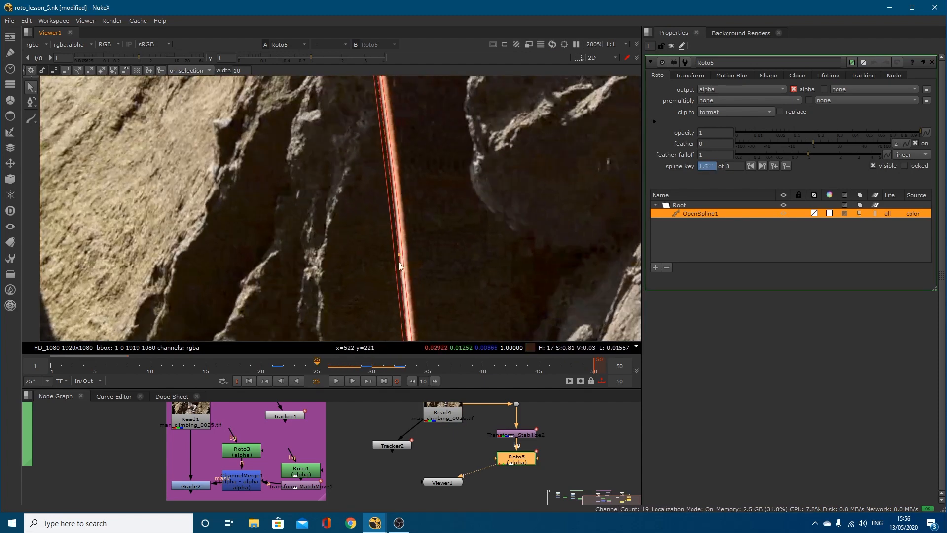
pyautogui.press('Left')
pyautogui.press('Right')
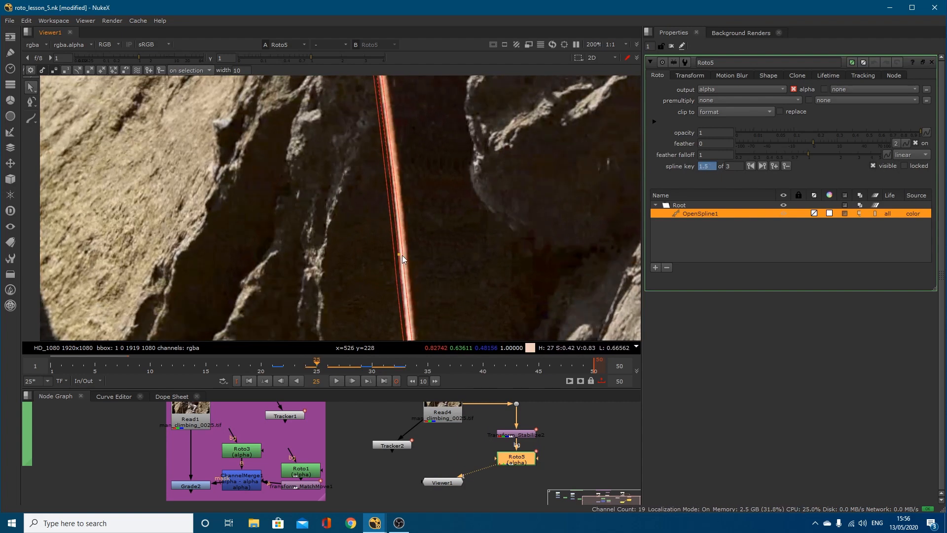
pyautogui.moveTo(398, 254); pyautogui.dragTo(404, 255)
pyautogui.moveTo(431, 310); pyautogui.dragTo(425, 197, button='middle')
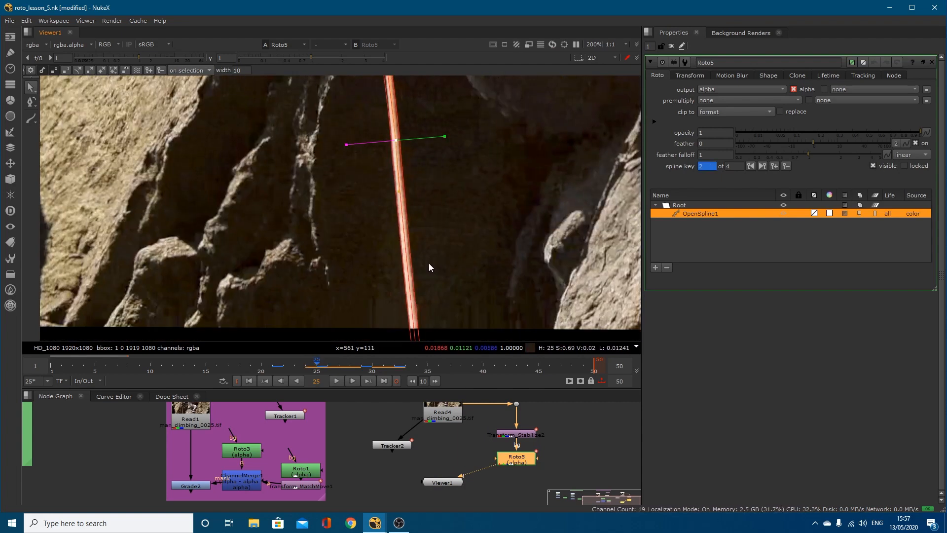
pyautogui.moveTo(427, 276); pyautogui.dragTo(412, 213, button='middle')
# At frame 25, centre the spline's second point on the rope and select the topmost point at the anchor
pyautogui.moveTo(414, 154); pyautogui.dragTo(423, 291, button='middle')
pyautogui.moveTo(407, 168); pyautogui.dragTo(415, 261, button='middle')
pyautogui.moveTo(395, 202); pyautogui.dragTo(400, 245, button='middle')
pyautogui.moveTo(374, 122); pyautogui.dragTo(378, 122)
pyautogui.moveTo(380, 122); pyautogui.dragTo(395, 232, button='middle')
pyautogui.click(376, 91)
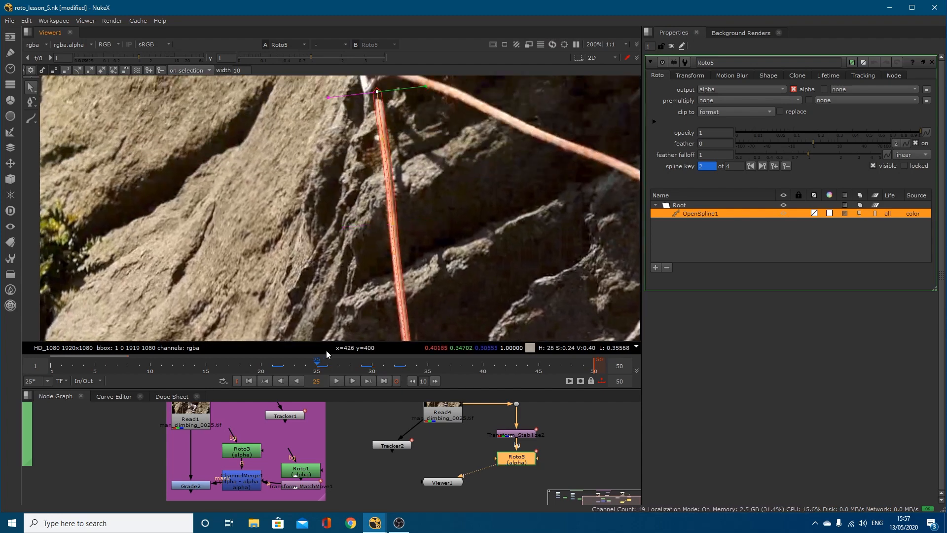
# At frame 19, shift the spline's lowest point below the image edge so it lines up with the rope
pyautogui.click(304, 362)
pyautogui.scroll(-6, 375, 217)
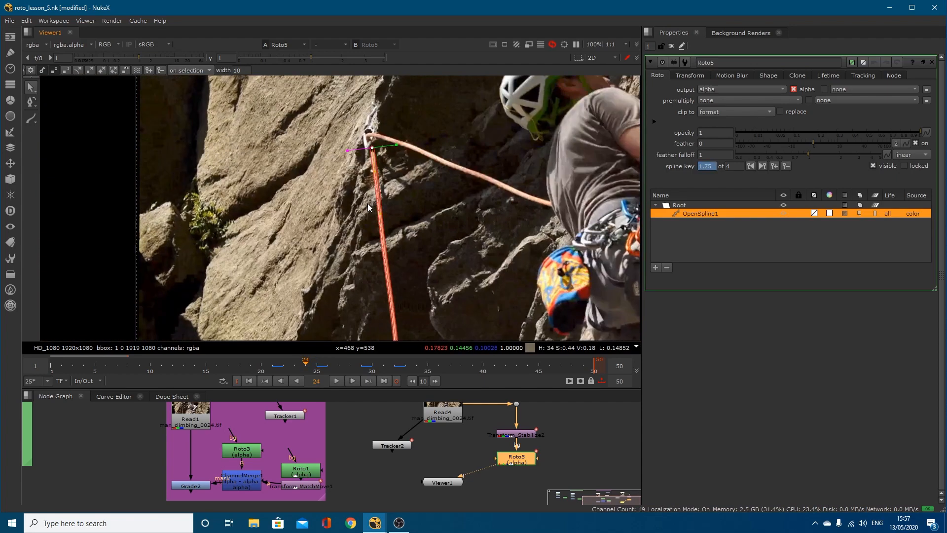
pyautogui.press('Left')
pyautogui.press('Left')
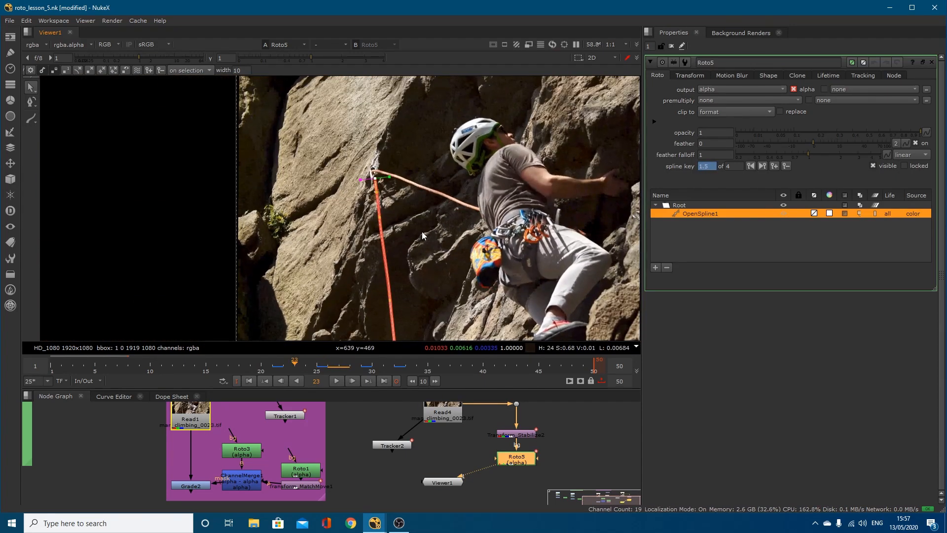
pyautogui.press('Left')
pyautogui.moveTo(418, 317); pyautogui.dragTo(409, 229, button='middle')
pyautogui.press('Left')
pyautogui.press('Left')
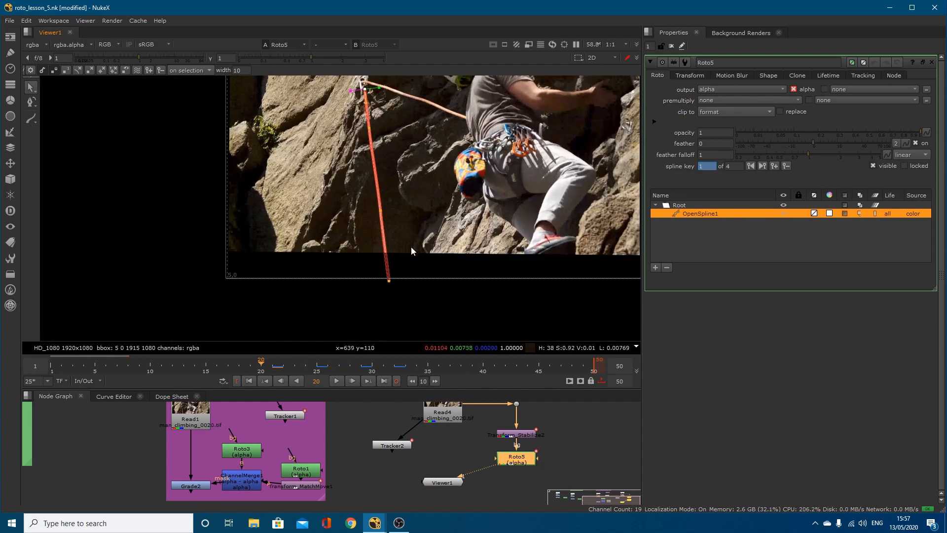
pyautogui.scroll(4, 398, 245)
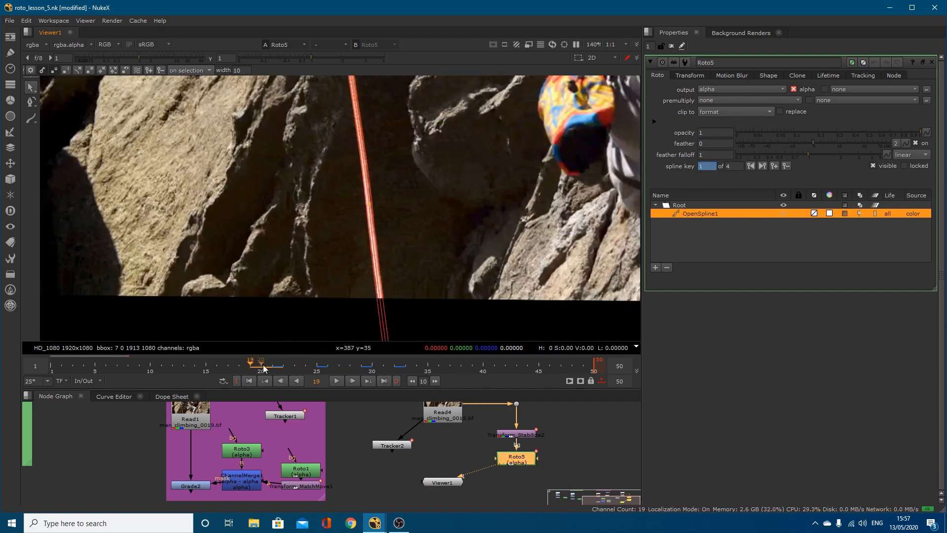
pyautogui.moveTo(394, 334); pyautogui.dragTo(407, 282, button='middle')
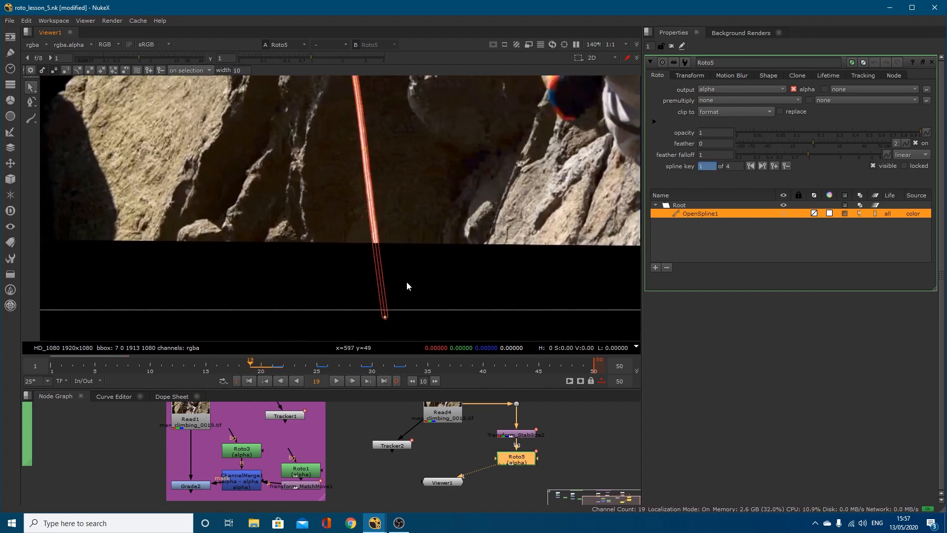
pyautogui.click(386, 316)
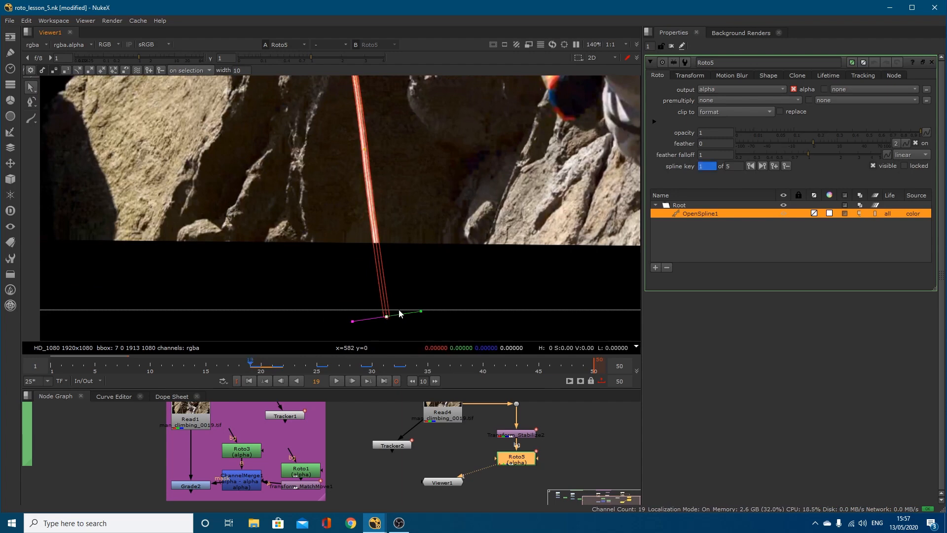
# Check the lower rope on the frames before 19 and key the spline's shape on the rope at frame 18
pyautogui.press('Left')
pyautogui.press('Left')
pyautogui.press('Left')
pyautogui.press('Left')
pyautogui.press('Right')
pyautogui.press('Right')
pyautogui.press('Right')
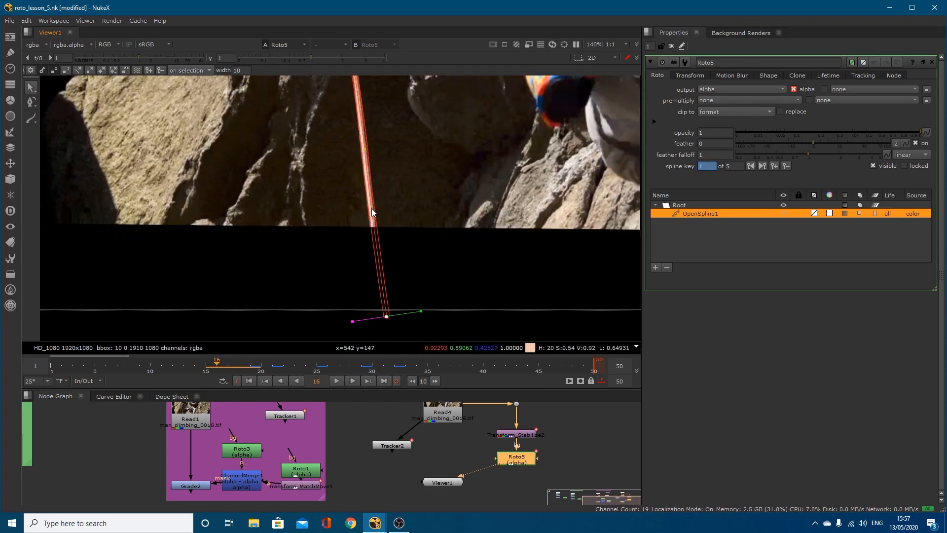
pyautogui.click(149, 70)
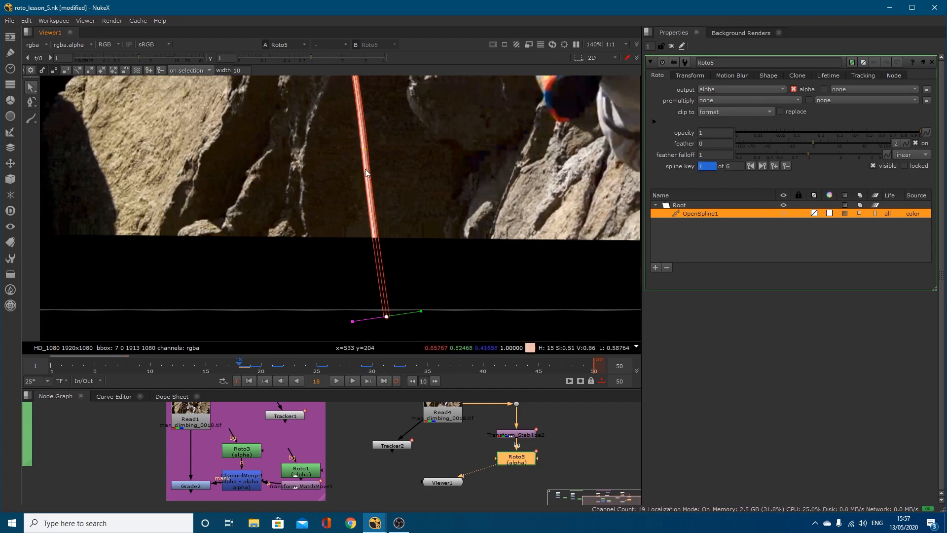
# Examine how the spline follows the rope from frame 17 back to frame 1, and return to frame 3
pyautogui.press('Left')
pyautogui.scroll(-5, 397, 167)
pyautogui.moveTo(398, 139); pyautogui.dragTo(404, 184, button='middle')
pyautogui.scroll(3, 402, 182)
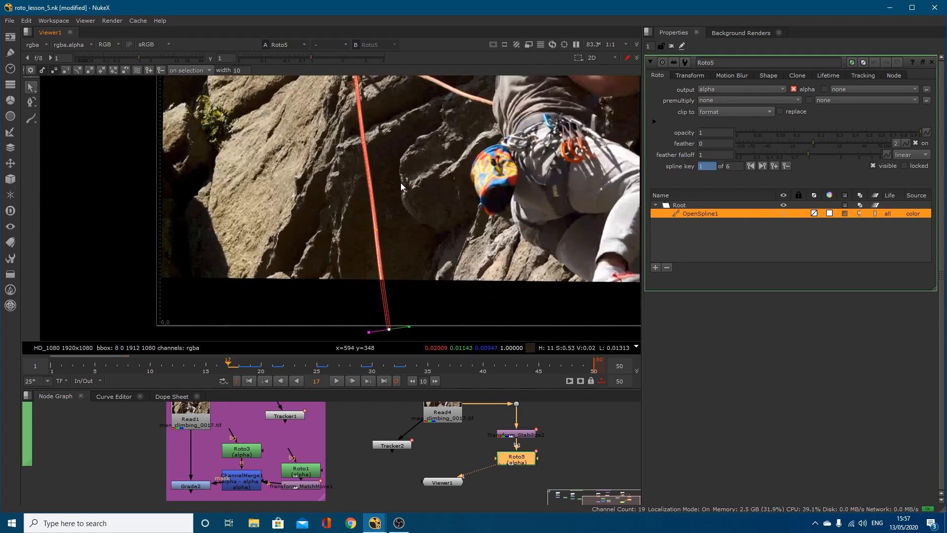
pyautogui.press('Left')
pyautogui.press('Left')
pyautogui.press('Left')
pyautogui.press('Left')
pyautogui.press('Left')
pyautogui.press('Left')
pyautogui.press('Left')
pyautogui.press('Left')
pyautogui.press('Left')
pyautogui.press('Left')
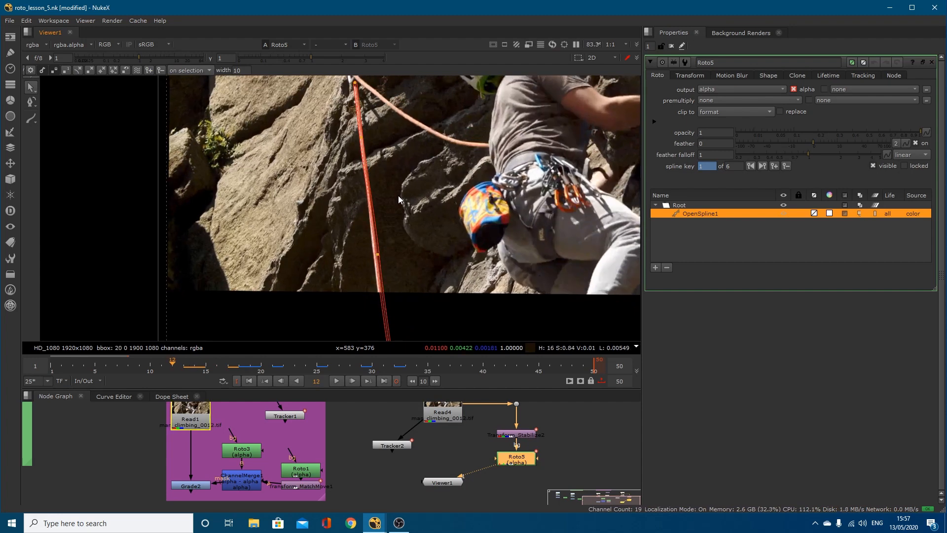
pyautogui.press('Left')
pyautogui.press('Left')
pyautogui.press('Left')
pyautogui.press('Left')
pyautogui.press('Left')
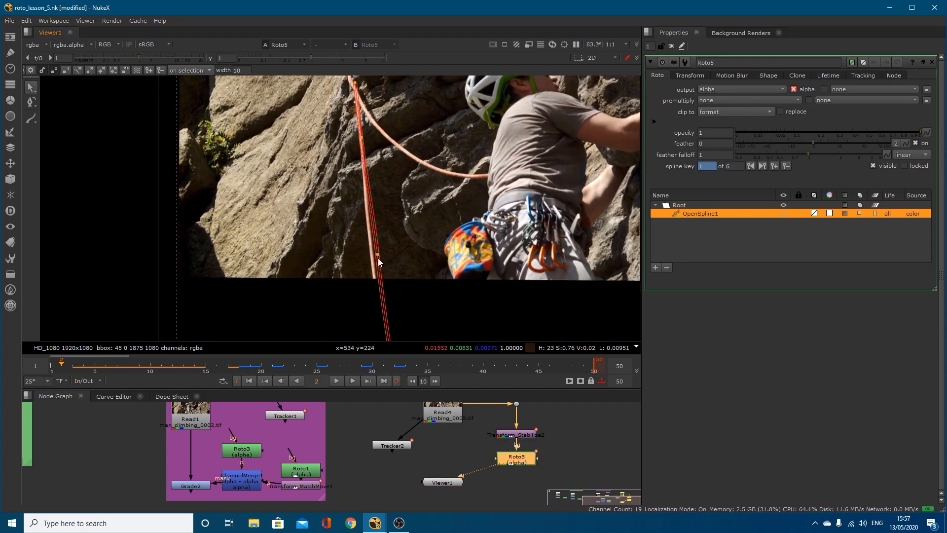
pyautogui.press('Left')
pyautogui.press('Right')
pyautogui.press('Right')
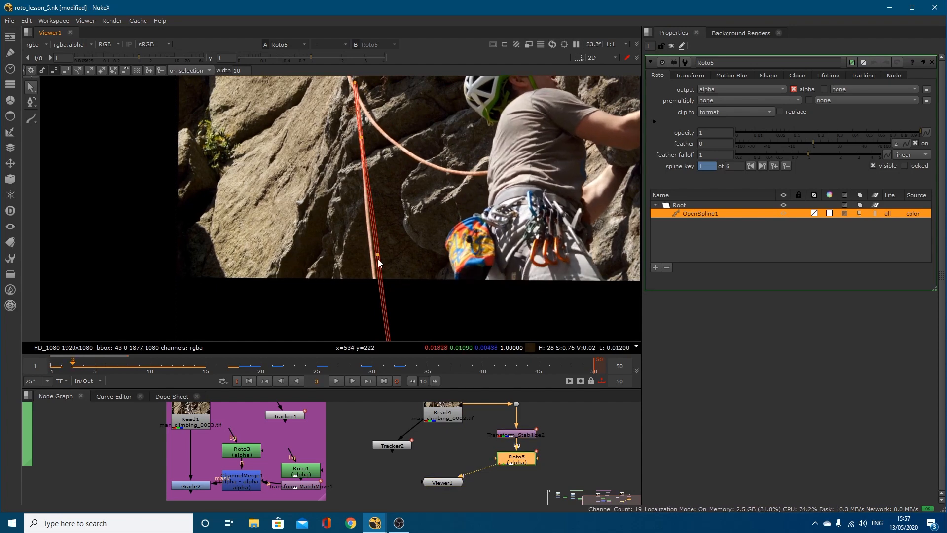
# At frame 3, move the spline's third point onto the rope's centre and adjust the lowest point below the image edge
pyautogui.scroll(3, 378, 259)
pyautogui.moveTo(378, 253); pyautogui.dragTo(369, 256)
pyautogui.moveTo(407, 334); pyautogui.dragTo(398, 249, button='middle')
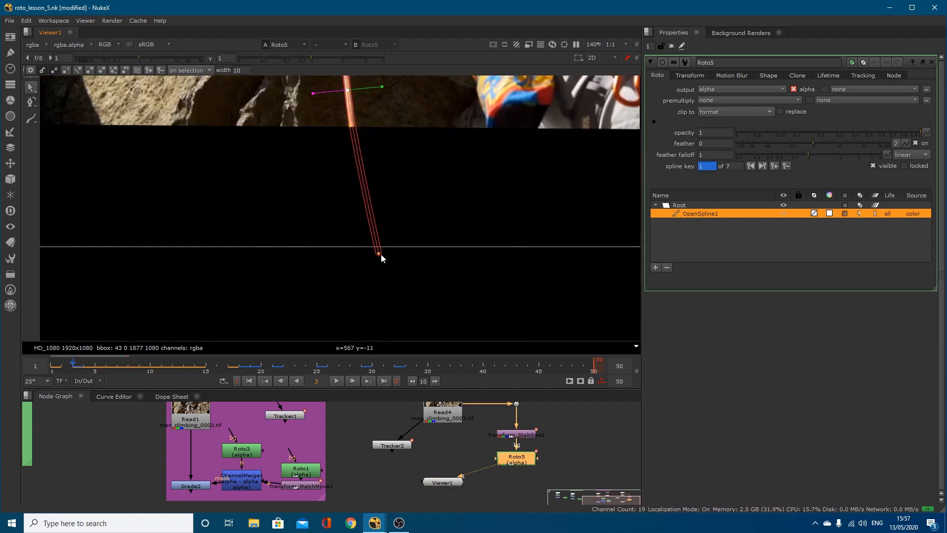
pyautogui.click(379, 253)
# At frame 3, align the spline's second point, topmost point and the tangent handle between them with the rope
pyautogui.moveTo(363, 164); pyautogui.dragTo(370, 234, button='middle')
pyautogui.moveTo(359, 166); pyautogui.dragTo(356, 167)
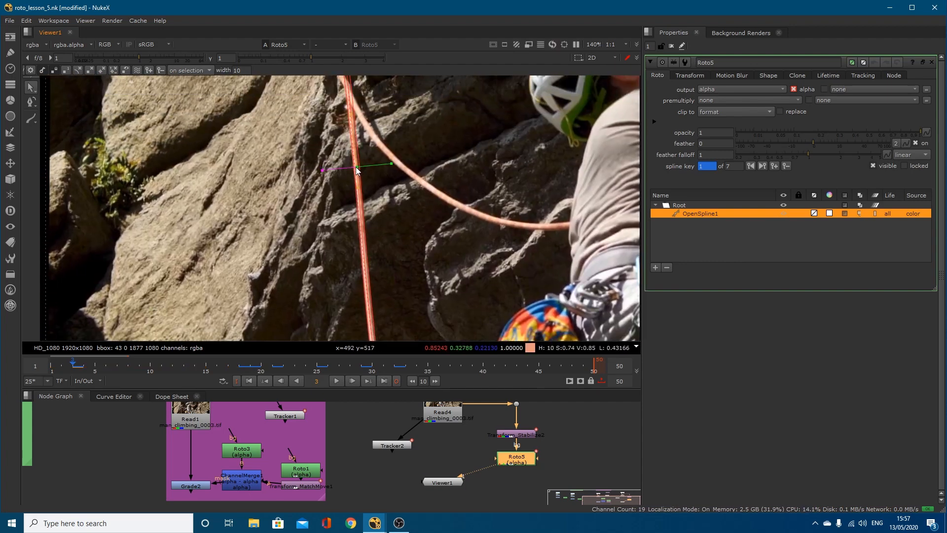
pyautogui.moveTo(362, 95); pyautogui.dragTo(371, 170, button='middle')
pyautogui.click(355, 147)
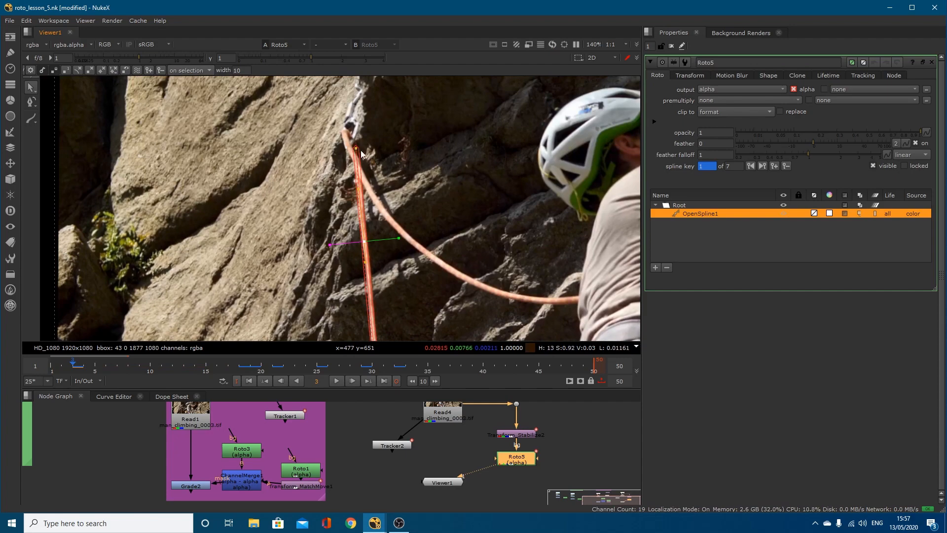
pyautogui.scroll(3, 360, 165)
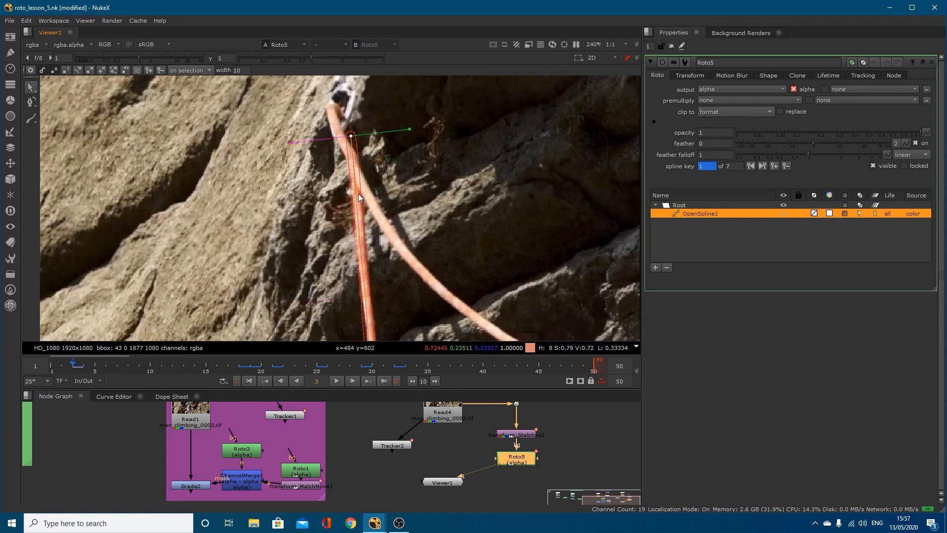
pyautogui.moveTo(358, 192); pyautogui.dragTo(361, 193)
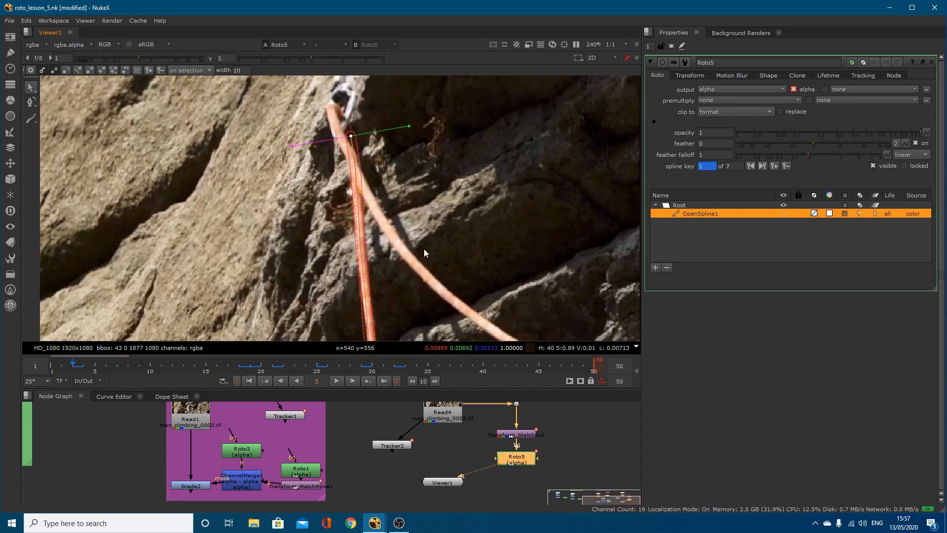
# At frame 3, refine the second point and the tangent handle beneath it, and centre the third point on the rope
pyautogui.moveTo(424, 248); pyautogui.dragTo(397, 148, button='middle')
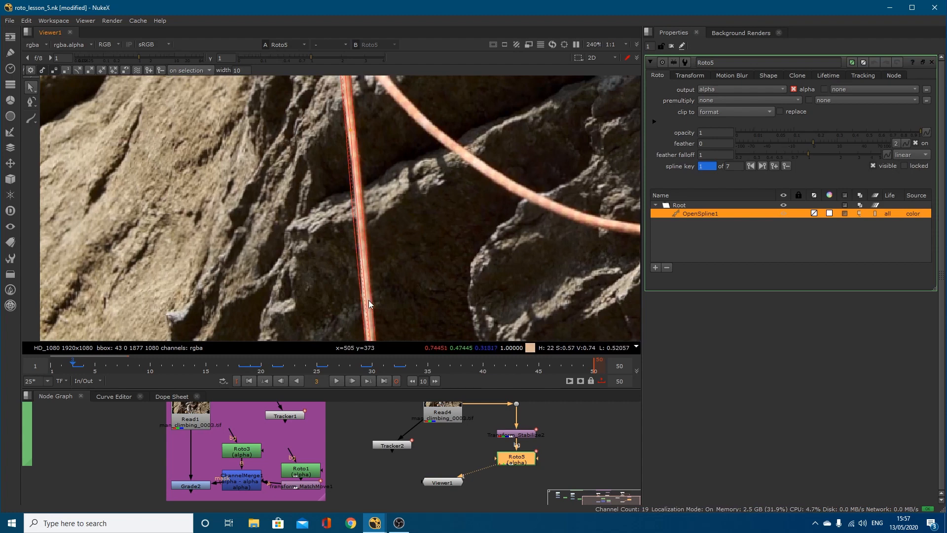
pyautogui.moveTo(311, 149); pyautogui.dragTo(410, 286)
pyautogui.moveTo(377, 263)
pyautogui.mouseDown(button='middle')
pyautogui.moveTo(382, 210)
pyautogui.moveTo(387, 263)
pyautogui.mouseUp(button='middle')
pyautogui.moveTo(360, 130); pyautogui.dragTo(361, 129)
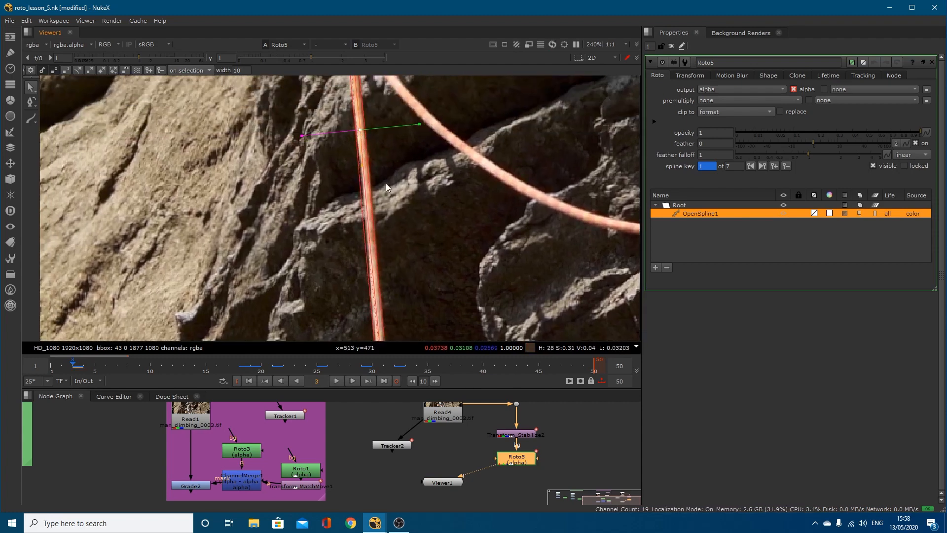
pyautogui.moveTo(403, 319); pyautogui.dragTo(398, 229, button='middle')
pyautogui.moveTo(381, 146); pyautogui.dragTo(399, 234, button='middle')
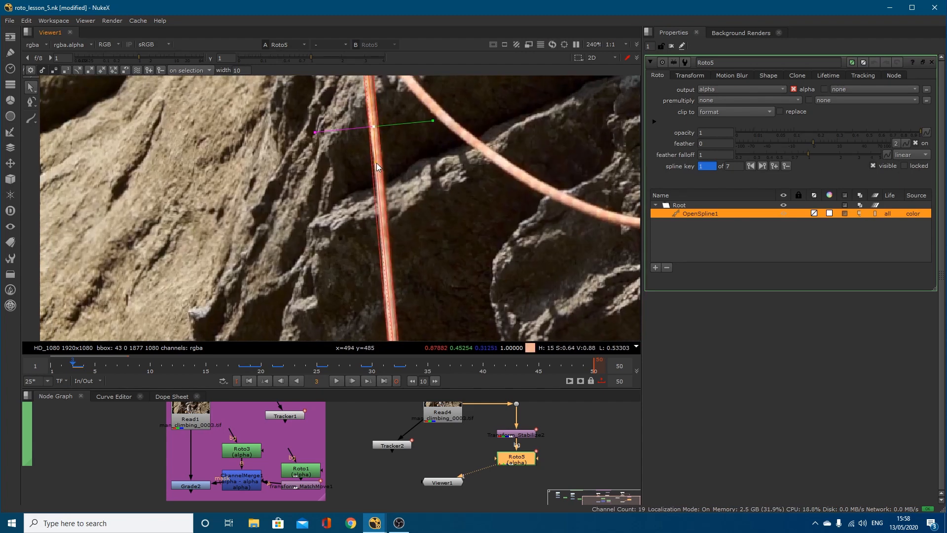
pyautogui.moveTo(377, 162); pyautogui.dragTo(380, 170)
pyautogui.moveTo(403, 323); pyautogui.dragTo(386, 164, button='middle')
pyautogui.click(385, 296)
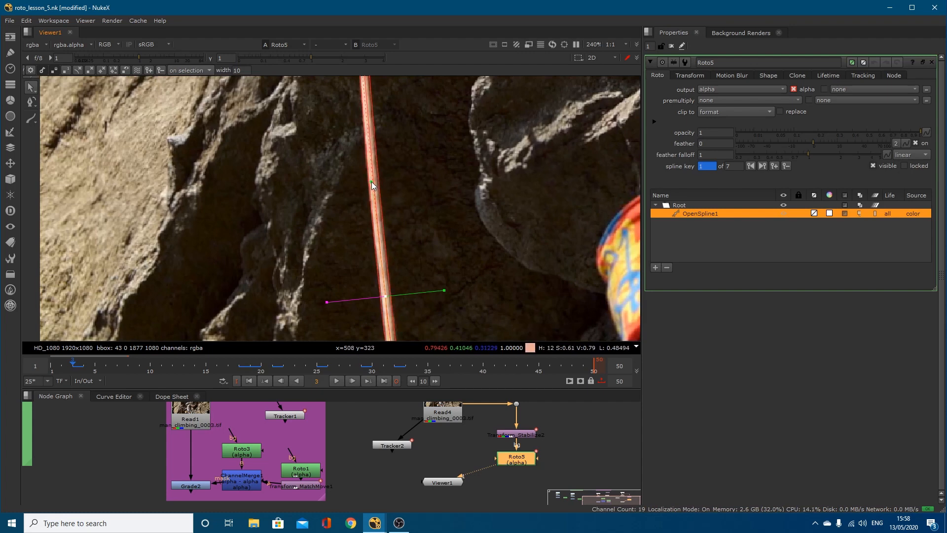
# At frame 1, centre the spline's third point and its lower tangent handle on the rope and inspect the upper fit
pyautogui.scroll(-5, 375, 148)
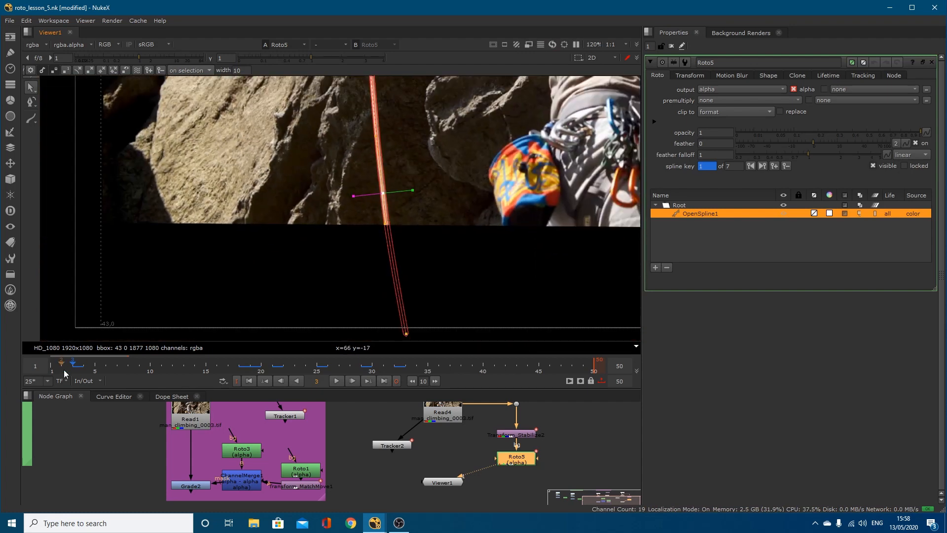
pyautogui.press('Left')
pyautogui.press('Left')
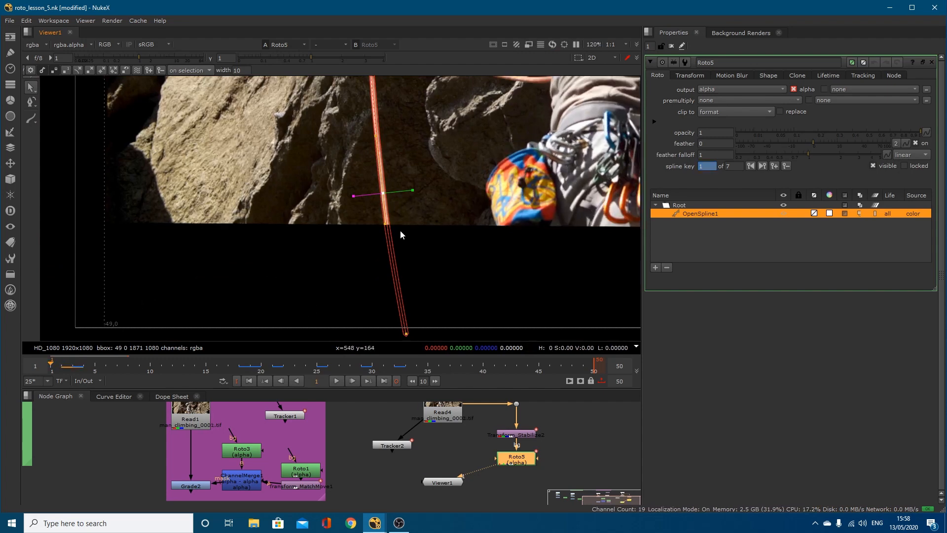
pyautogui.scroll(6, 394, 227)
pyautogui.moveTo(372, 222); pyautogui.dragTo(373, 223)
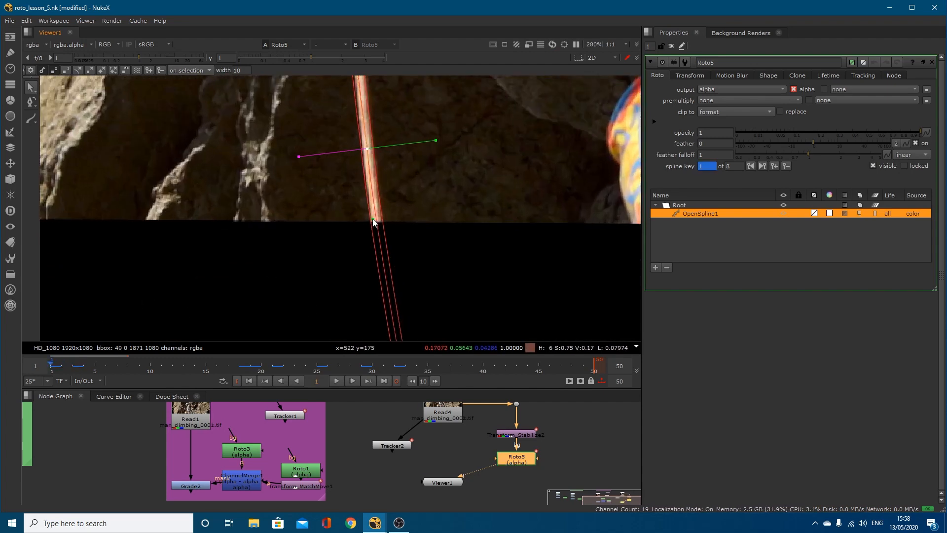
pyautogui.moveTo(368, 147); pyautogui.dragTo(369, 149)
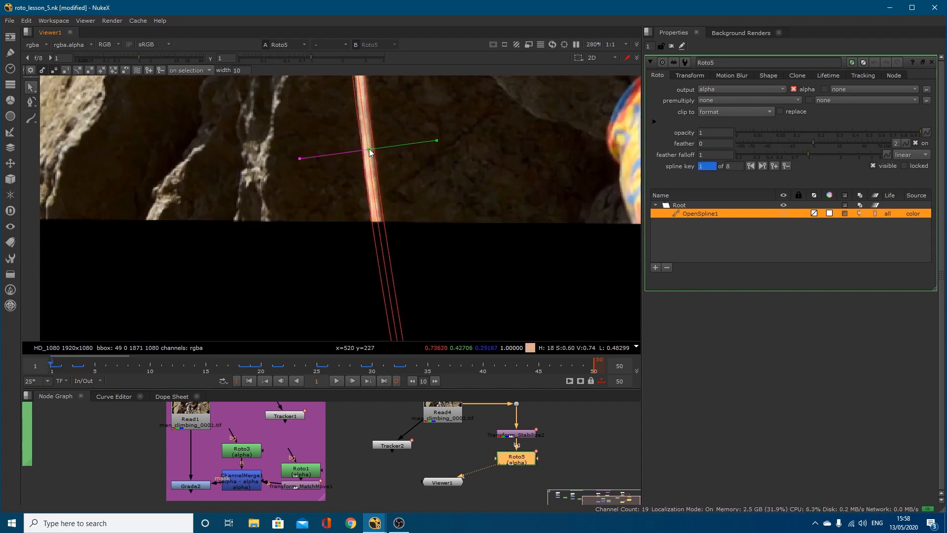
pyautogui.moveTo(375, 129); pyautogui.dragTo(395, 247, button='middle')
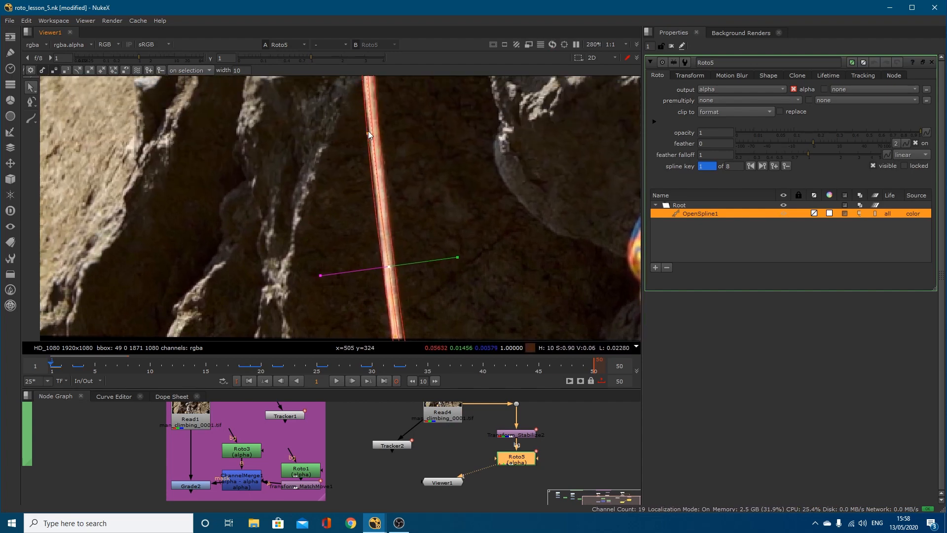
pyautogui.moveTo(374, 114); pyautogui.dragTo(378, 164, button='middle')
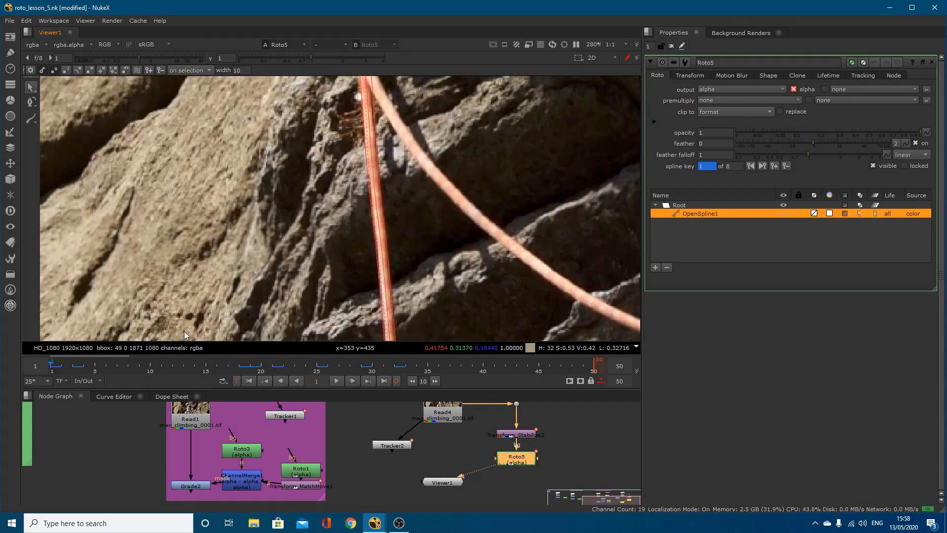
# At frame 13, shift the spline's lowest point slightly so the lower section follows the rope
pyautogui.moveTo(139, 367); pyautogui.dragTo(176, 372)
pyautogui.moveTo(410, 321); pyautogui.dragTo(381, 221, button='middle')
pyautogui.scroll(-3, 391, 285)
pyautogui.moveTo(392, 340); pyautogui.dragTo(387, 292, button='middle')
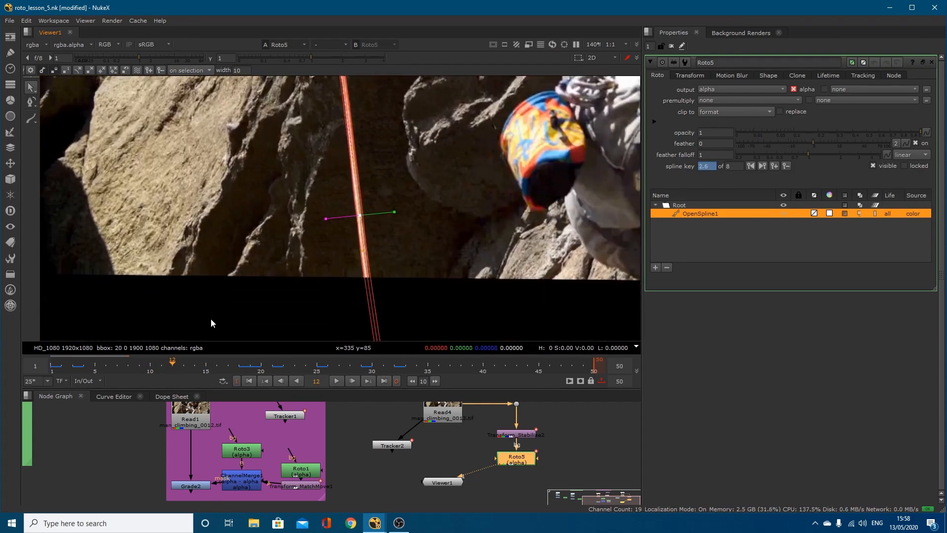
pyautogui.moveTo(120, 368); pyautogui.dragTo(185, 376)
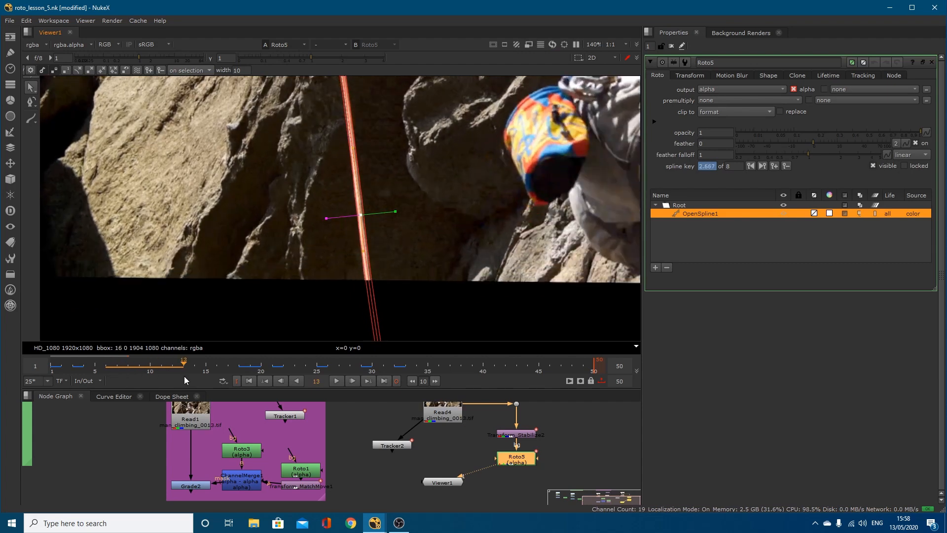
pyautogui.moveTo(402, 292); pyautogui.dragTo(385, 229, button='middle')
pyautogui.moveTo(366, 321); pyautogui.dragTo(363, 321)
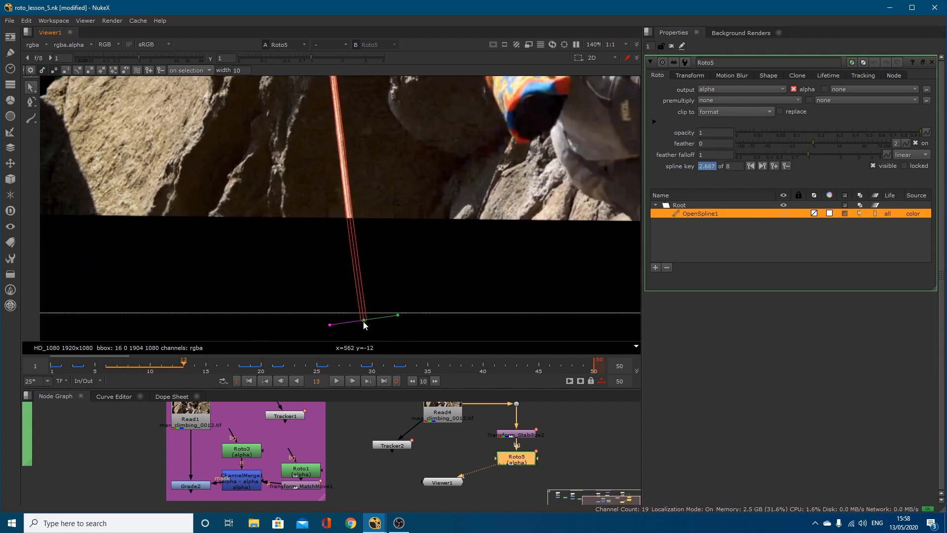
pyautogui.moveTo(382, 210); pyautogui.dragTo(382, 269, button='middle')
pyautogui.scroll(-3, 383, 279)
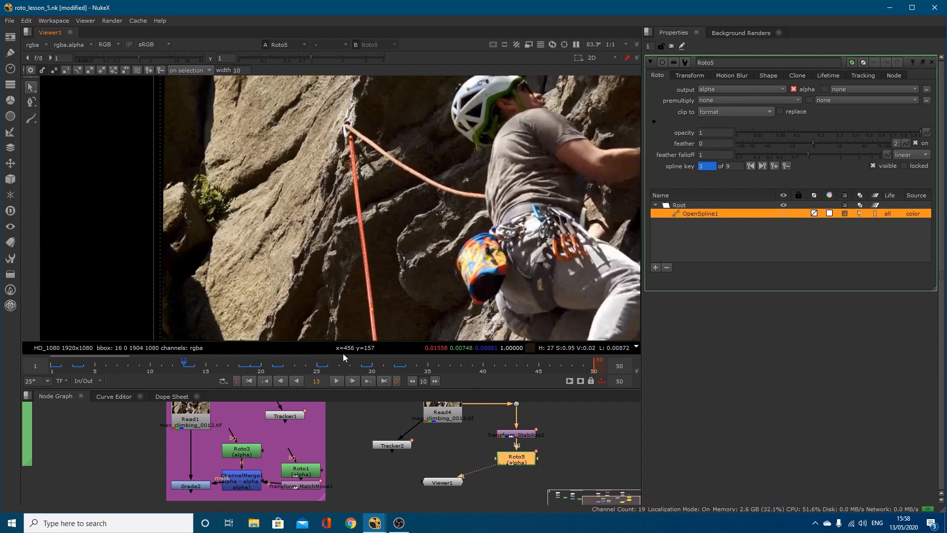
# Examine how far the rope drifts from the spline between frame 32 and frame 45
pyautogui.click(398, 373)
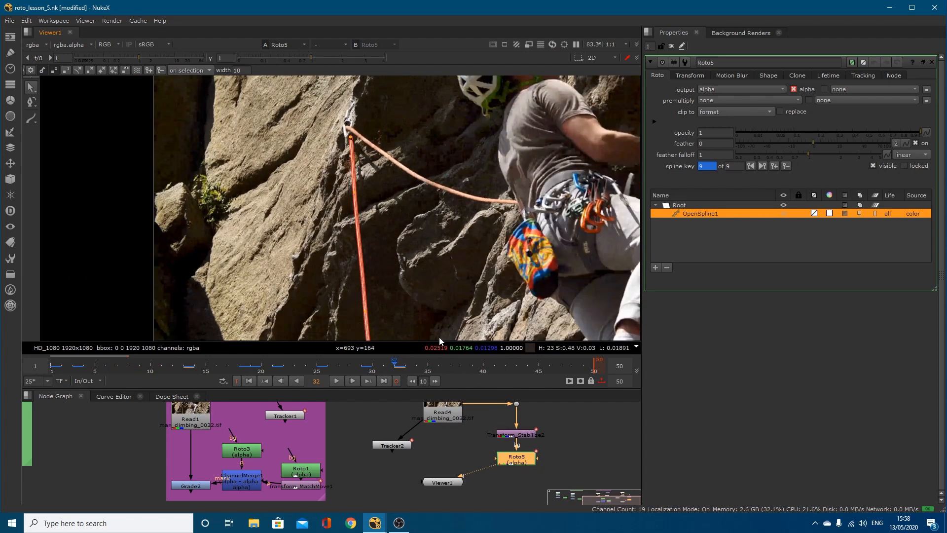
pyautogui.press('Right')
pyautogui.press('Right')
pyautogui.press('Right')
pyautogui.press('Right')
pyautogui.press('Right')
pyautogui.press('Right')
pyautogui.press('Right')
pyautogui.press('Right')
pyautogui.press('Right')
pyautogui.press('Right')
pyautogui.press('Right')
pyautogui.press('Right')
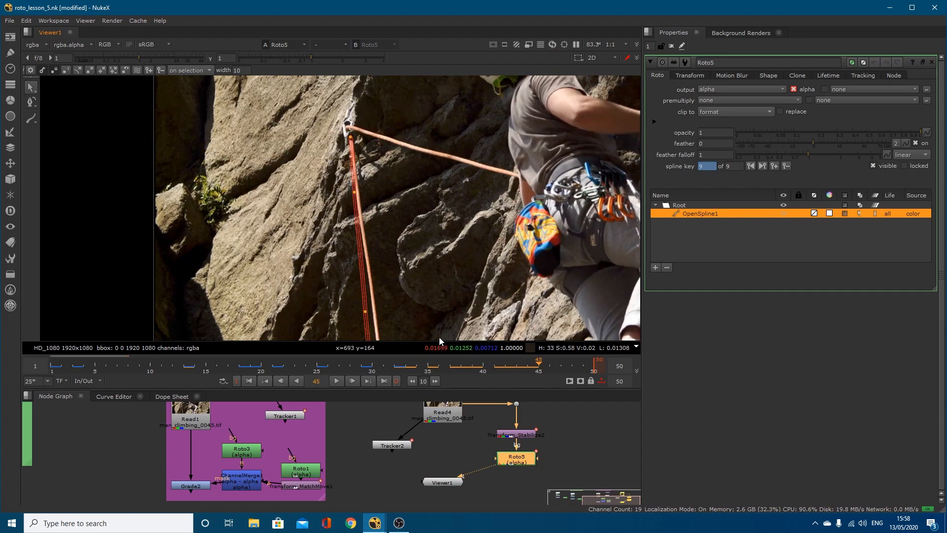
# At frame 45, move the spline's lowest point and third point back onto the rope
pyautogui.scroll(-1, 427, 214)
pyautogui.moveTo(428, 214); pyautogui.dragTo(420, 129, button='middle')
pyautogui.moveTo(375, 295); pyautogui.dragTo(383, 295)
pyautogui.moveTo(368, 213); pyautogui.dragTo(376, 213)
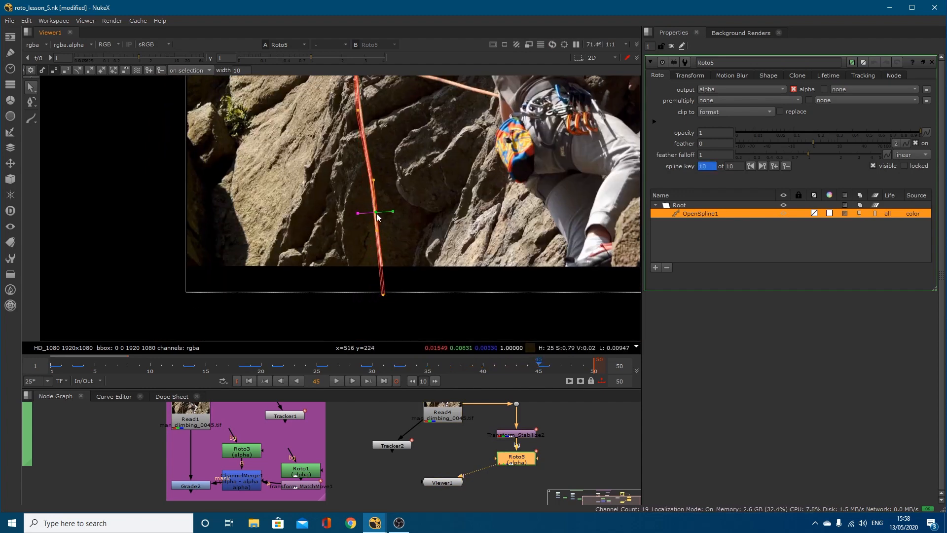
pyautogui.click(384, 294)
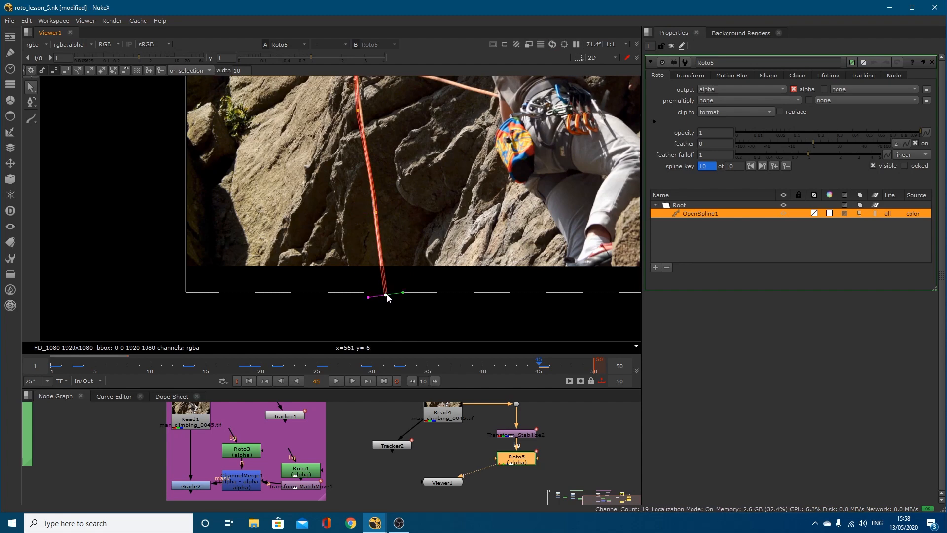
# At frame 45, centre the spline's second and third points on the rope and adjust their upper tangent handles
pyautogui.scroll(5, 371, 210)
pyautogui.moveTo(368, 152); pyautogui.dragTo(374, 151)
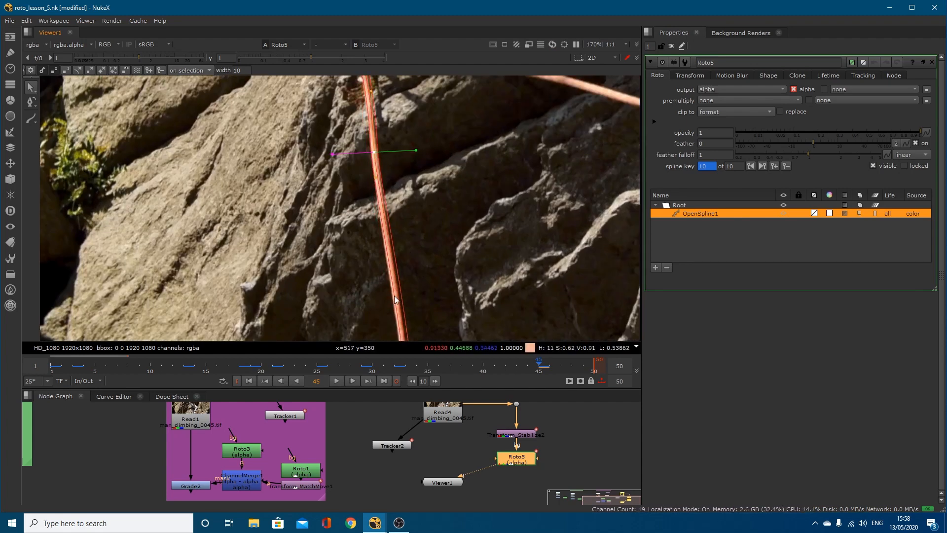
pyautogui.moveTo(394, 295); pyautogui.dragTo(390, 206, button='middle')
pyautogui.moveTo(407, 307); pyautogui.dragTo(403, 306)
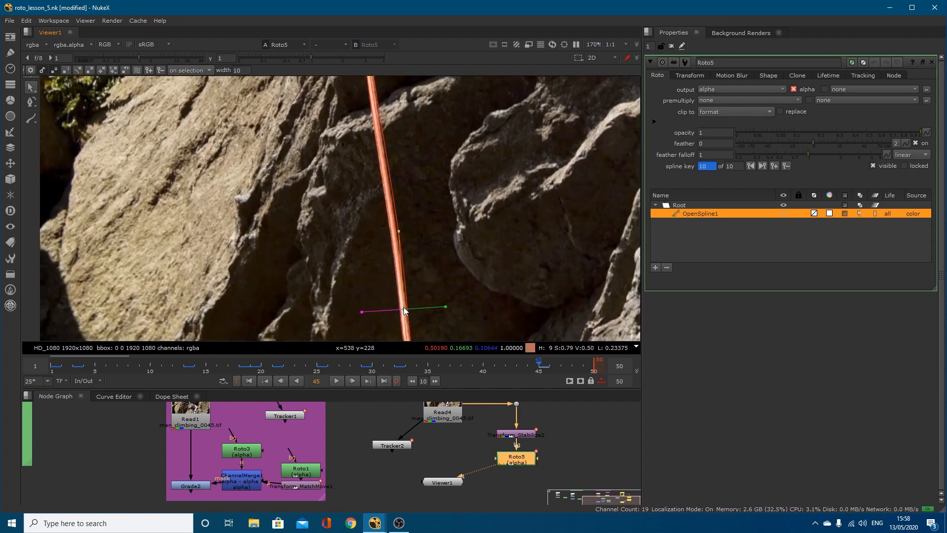
pyautogui.moveTo(398, 231); pyautogui.dragTo(394, 232)
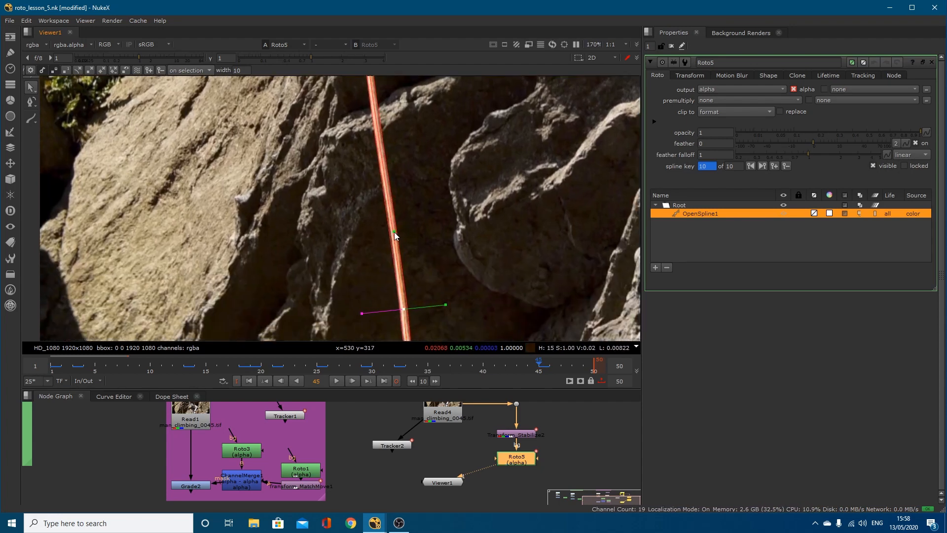
pyautogui.moveTo(384, 208); pyautogui.dragTo(397, 287, button='middle')
pyautogui.moveTo(376, 117); pyautogui.dragTo(383, 197, button='middle')
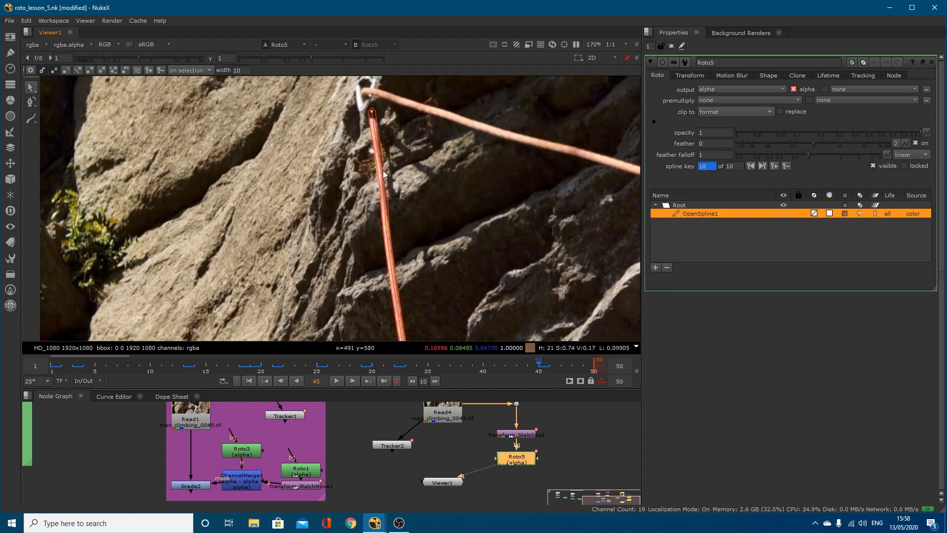
pyautogui.click(385, 223)
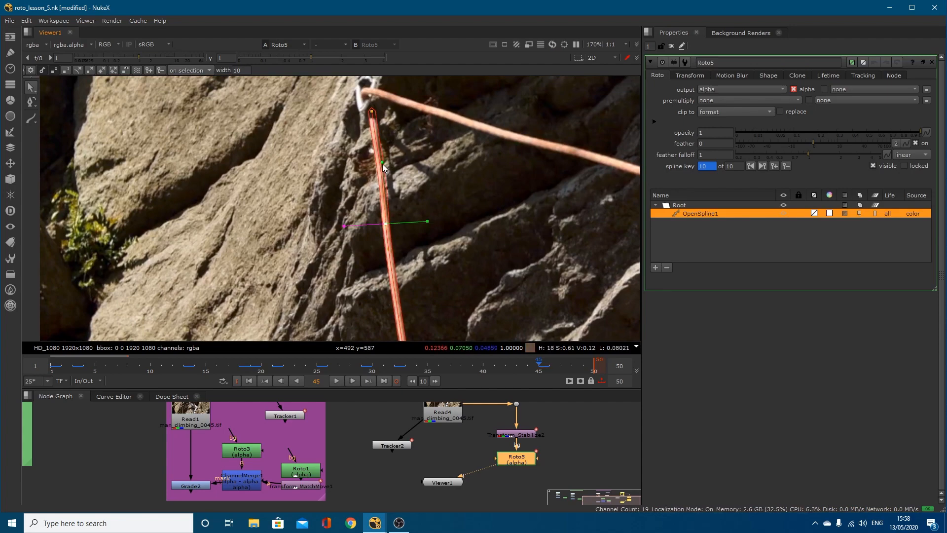
pyautogui.moveTo(382, 164); pyautogui.dragTo(378, 163)
# At frame 41, shift the spline's two lower points together onto the rope
pyautogui.moveTo(402, 282); pyautogui.dragTo(393, 111, button='middle')
pyautogui.moveTo(425, 226); pyautogui.dragTo(392, 116, button='middle')
pyautogui.moveTo(403, 305); pyautogui.dragTo(408, 212, button='middle')
pyautogui.scroll(-5, 429, 232)
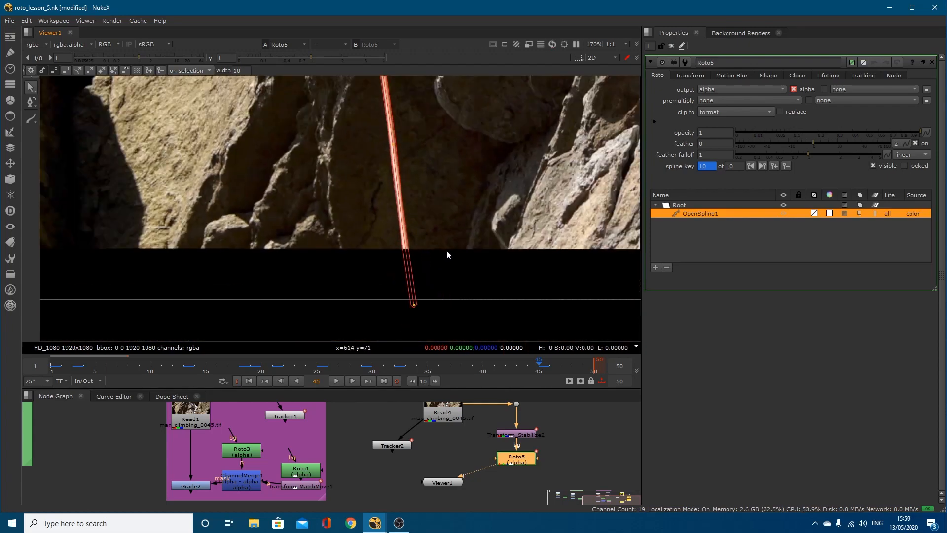
pyautogui.press('Left')
pyautogui.press('Left')
pyautogui.press('Left')
pyautogui.press('Left')
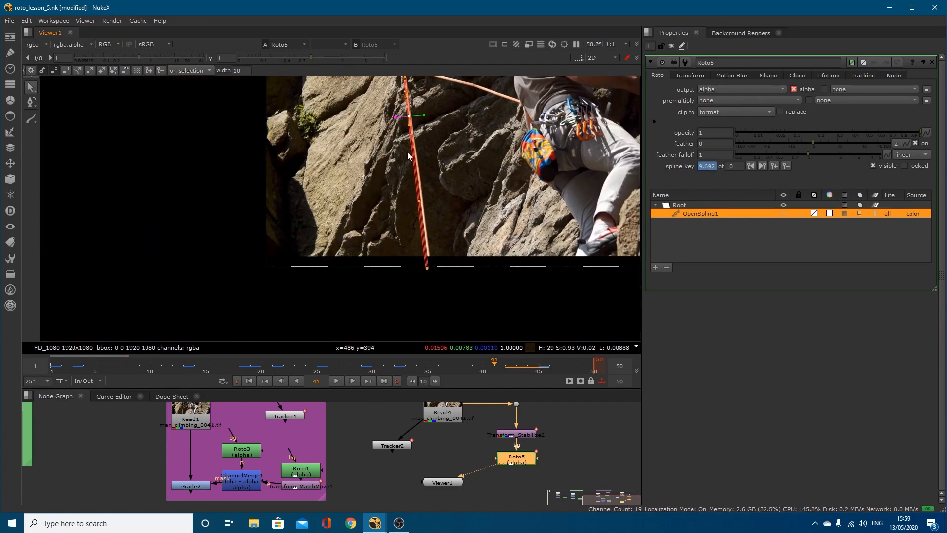
pyautogui.scroll(3, 432, 198)
pyautogui.moveTo(424, 228); pyautogui.dragTo(367, 341)
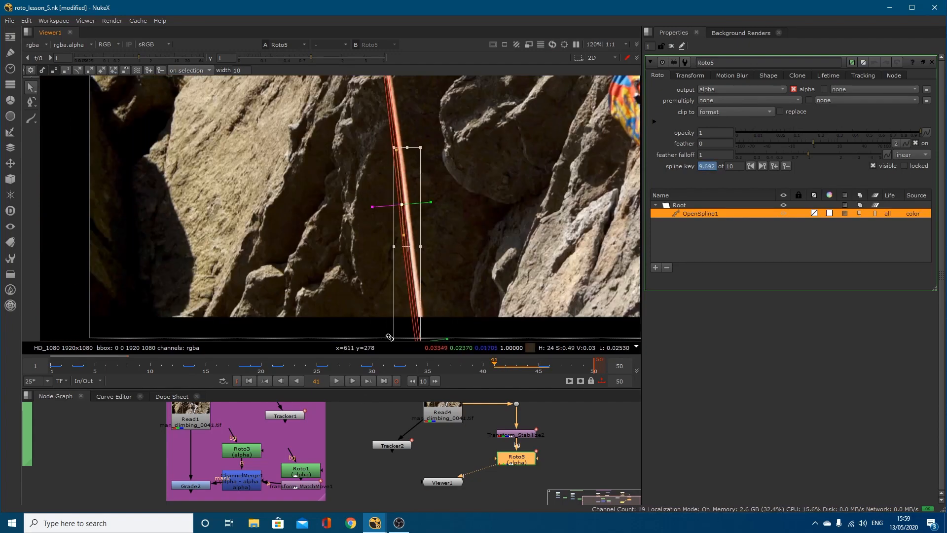
pyautogui.moveTo(416, 222); pyautogui.dragTo(421, 221)
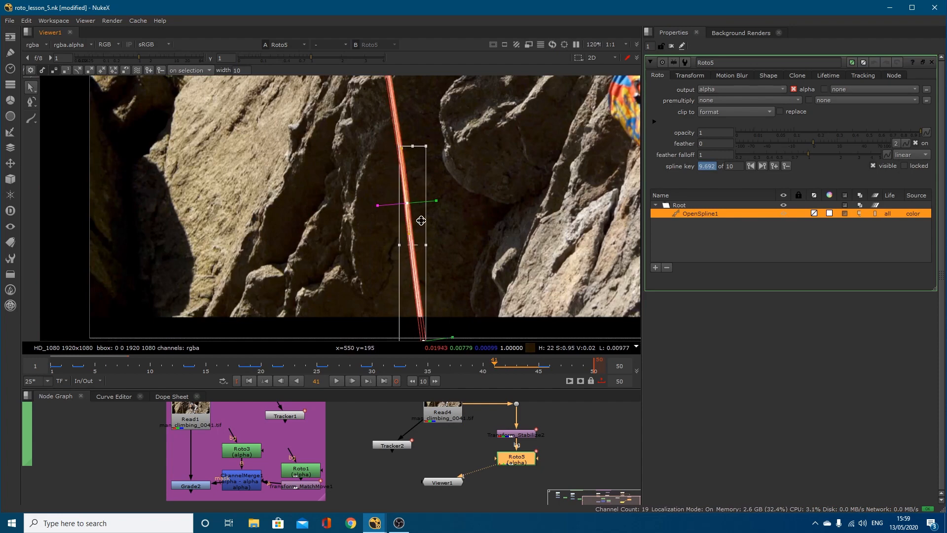
# At frame 36, shift the two lower points together onto the rope and check back to frame 32
pyautogui.press('Left')
pyautogui.press('Left')
pyautogui.press('Left')
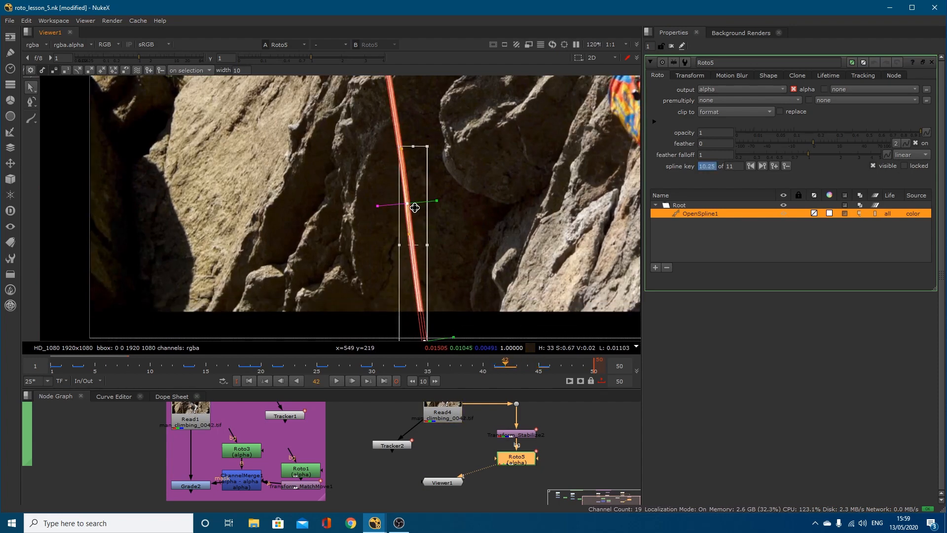
pyautogui.press('Left')
pyautogui.press('Left')
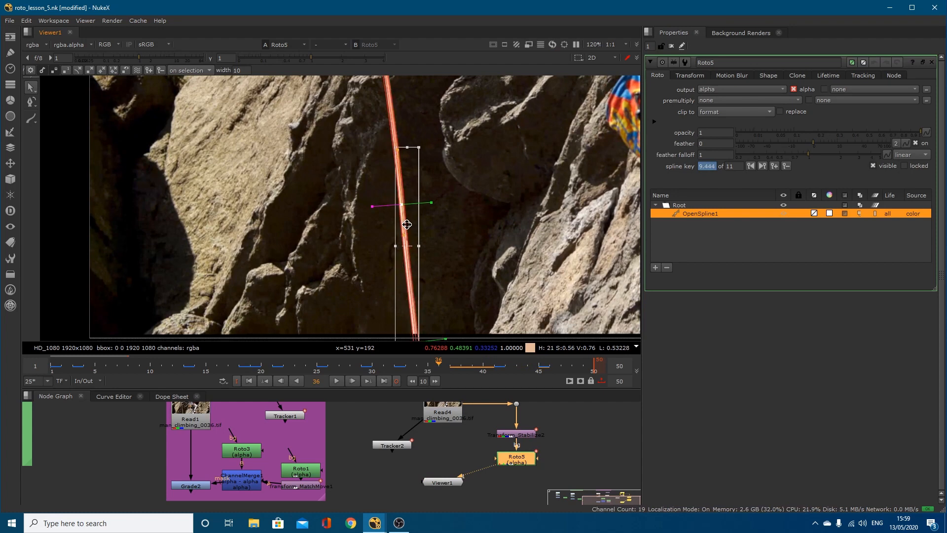
pyautogui.press('Left')
pyautogui.press('Left')
pyautogui.press('Left')
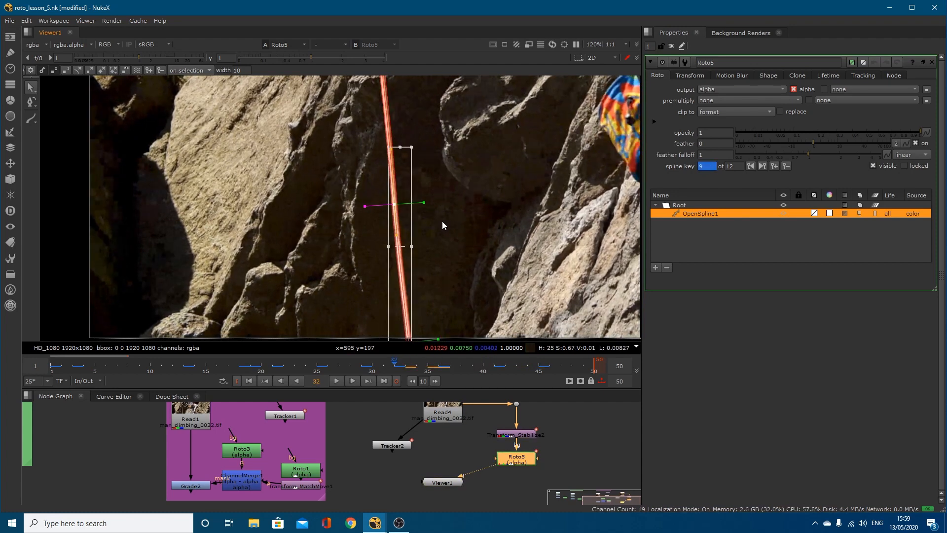
# Check how closely the spline follows the rope from frame 32 forward to frame 40
pyautogui.press('Right')
pyautogui.press('Right')
pyautogui.press('Right')
pyautogui.press('Right')
pyautogui.press('Right')
pyautogui.press('Right')
pyautogui.press('Right')
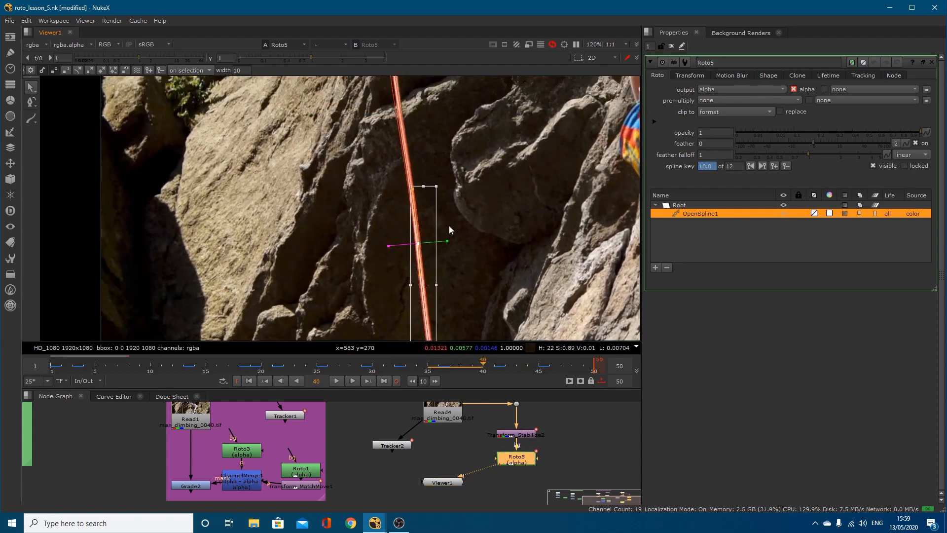
# Nudge the spline's second point onto the rope at frame 36 and at frame 41
pyautogui.press('Left')
pyautogui.press('Left')
pyautogui.press('Left')
pyautogui.press('Left')
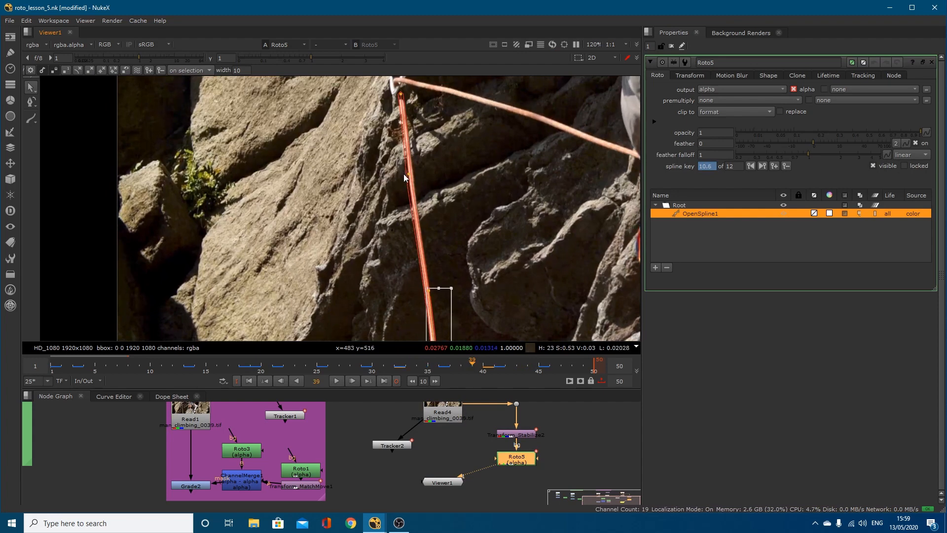
pyautogui.click(408, 175)
pyautogui.moveTo(408, 175); pyautogui.dragTo(410, 176)
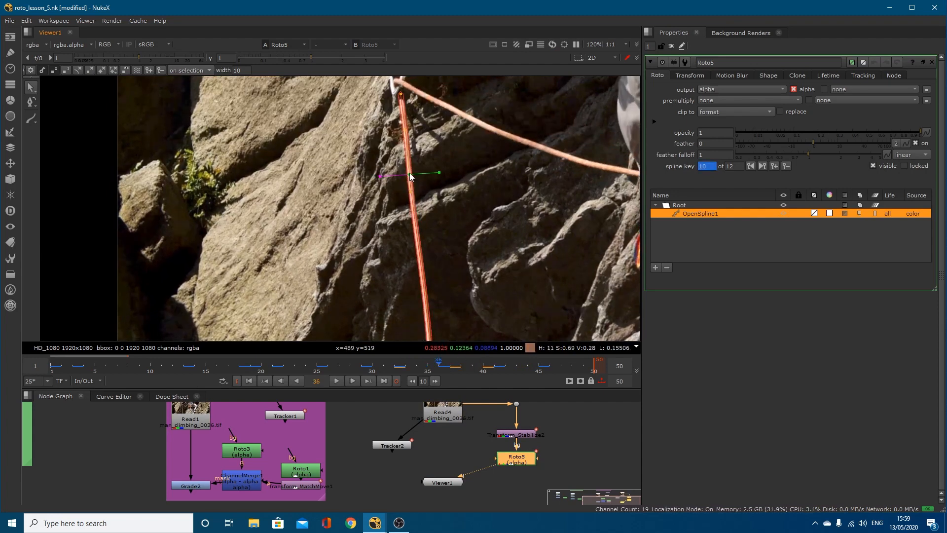
pyautogui.hotkey('alt', 'Right')
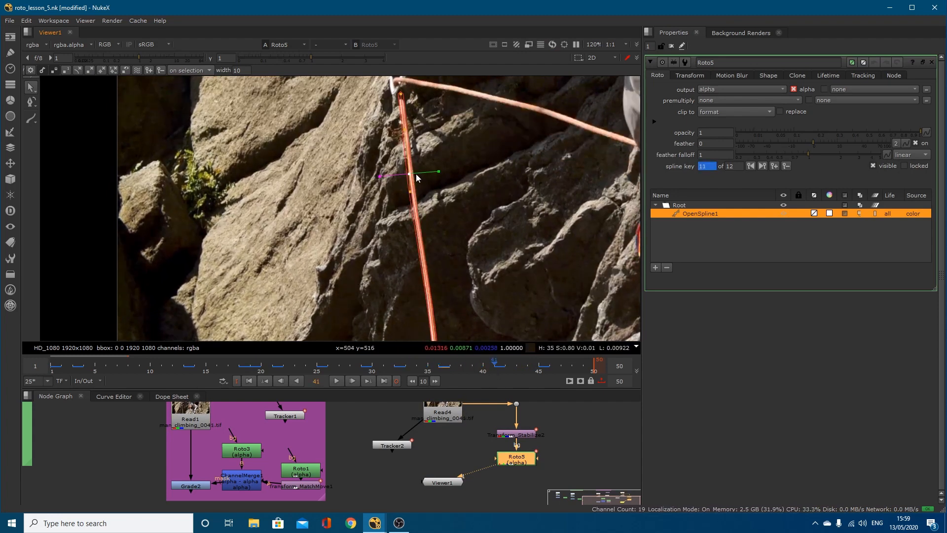
pyautogui.moveTo(409, 174); pyautogui.dragTo(411, 175)
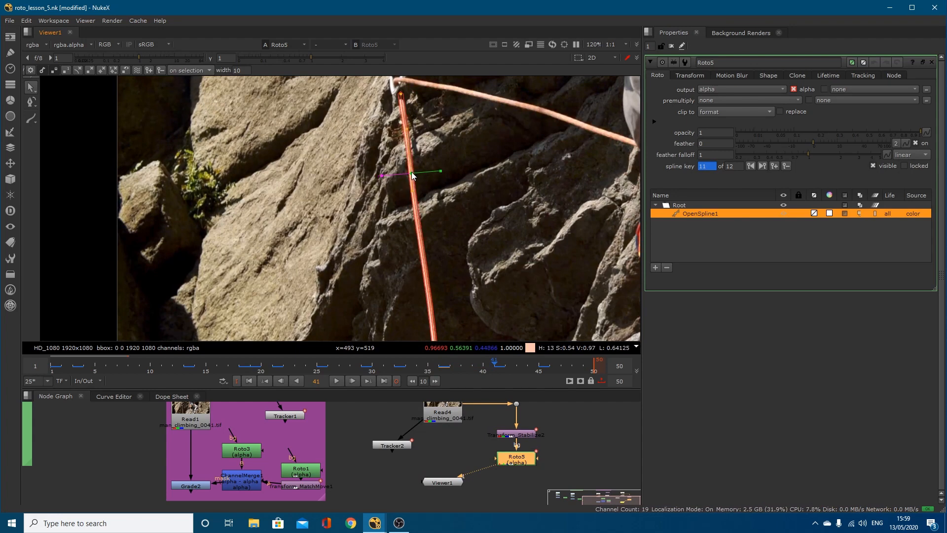
# At frame 48, move the spline's third point and lowest point onto the rope
pyautogui.hotkey('alt', 'Right')
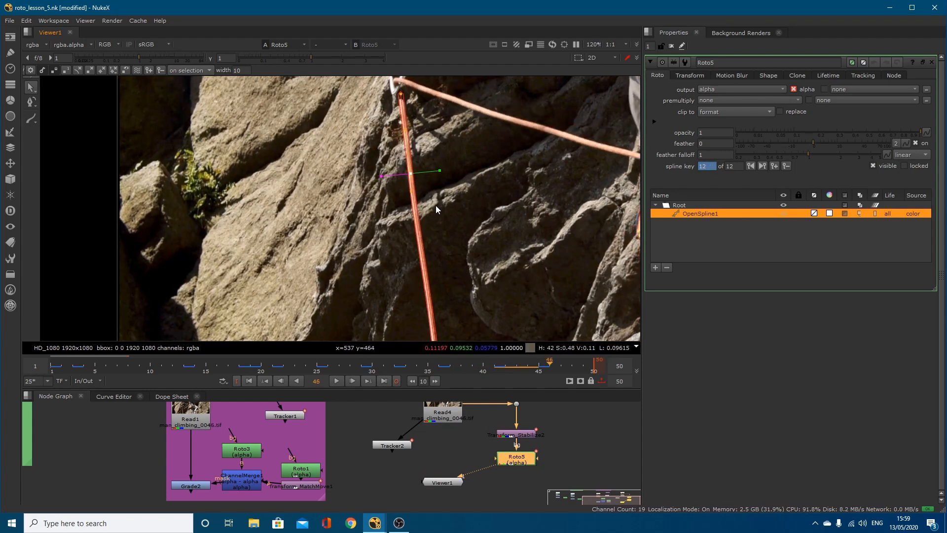
pyautogui.press('Right')
pyautogui.press('Right')
pyautogui.press('Right')
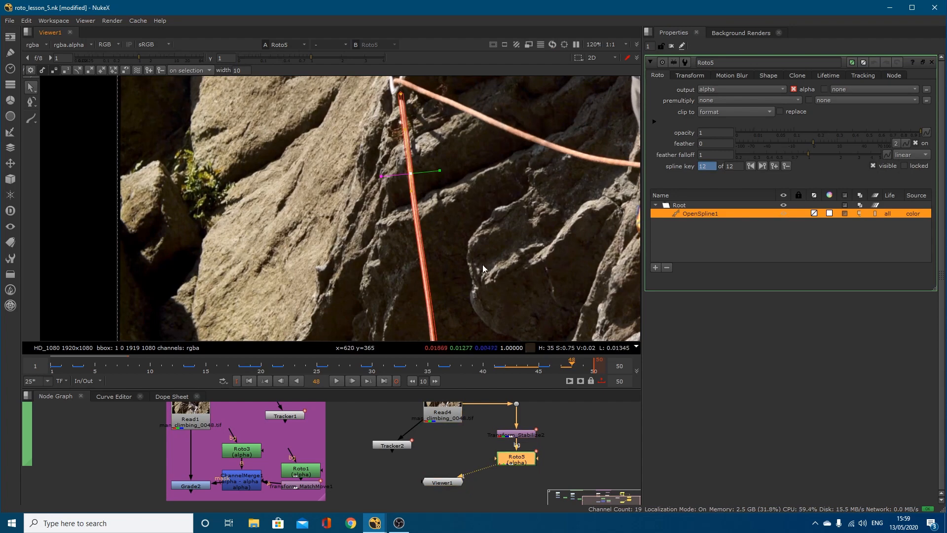
pyautogui.moveTo(471, 284); pyautogui.dragTo(465, 213, button='middle')
pyautogui.moveTo(474, 333); pyautogui.dragTo(419, 209)
pyautogui.moveTo(434, 174); pyautogui.dragTo(433, 152, button='middle')
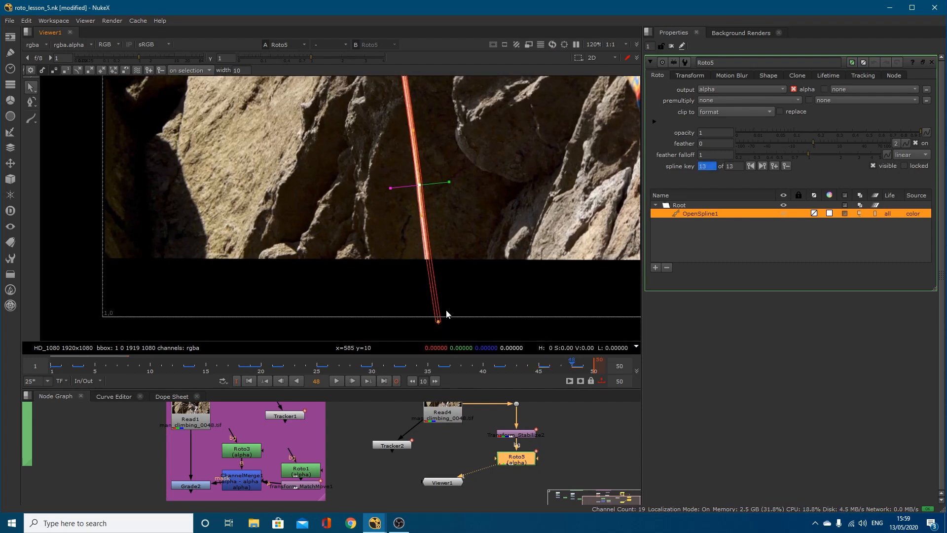
pyautogui.moveTo(438, 322); pyautogui.dragTo(436, 322)
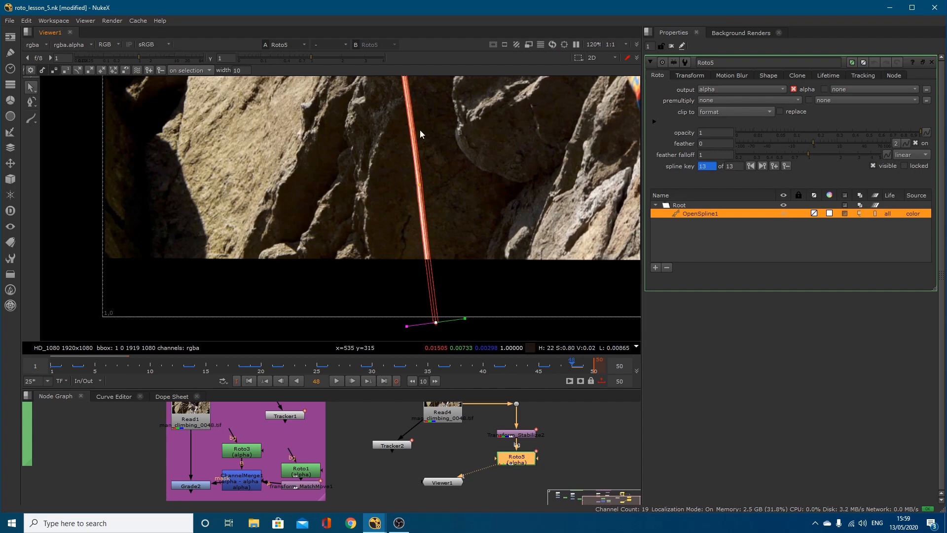
pyautogui.scroll(-3, 406, 133)
pyautogui.moveTo(502, 164); pyautogui.dragTo(493, 256, button='middle')
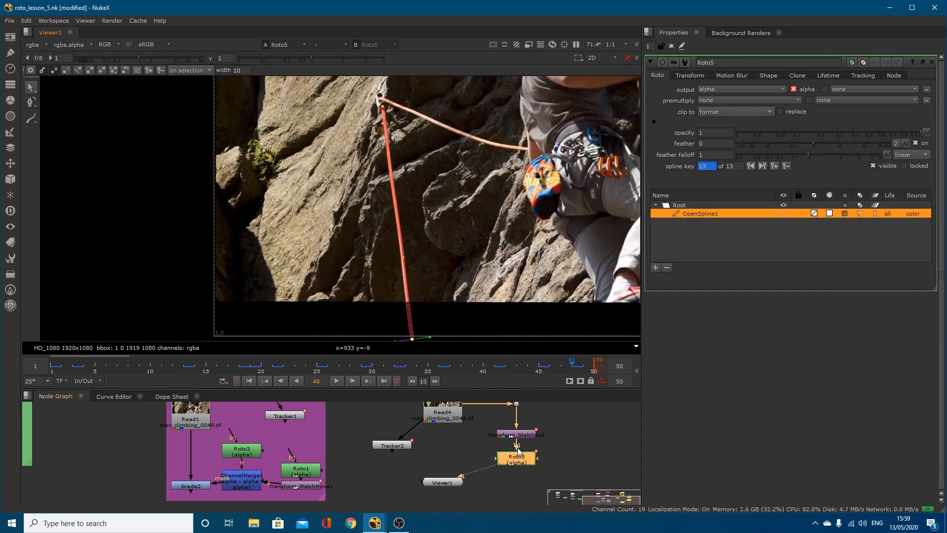
# Show the alpha channel of Roto5 and scrub back and forth through the frames, ending at frame 39
pyautogui.press('a')
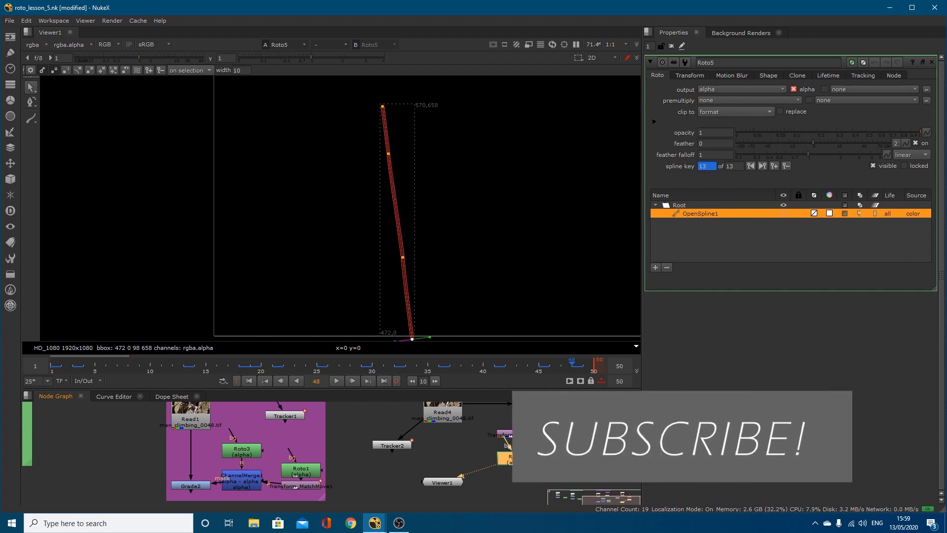
pyautogui.moveTo(429, 368); pyautogui.dragTo(321, 390)
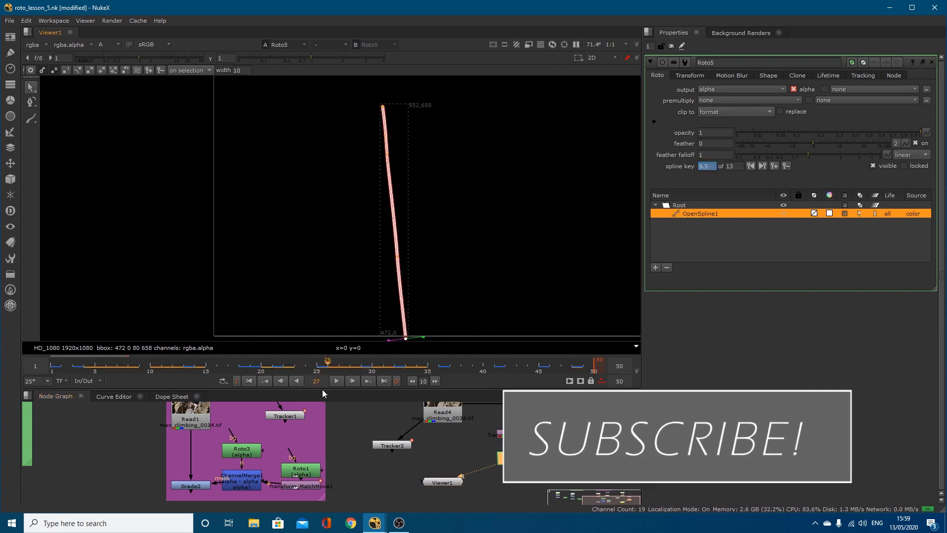
pyautogui.moveTo(242, 381); pyautogui.dragTo(473, 375)
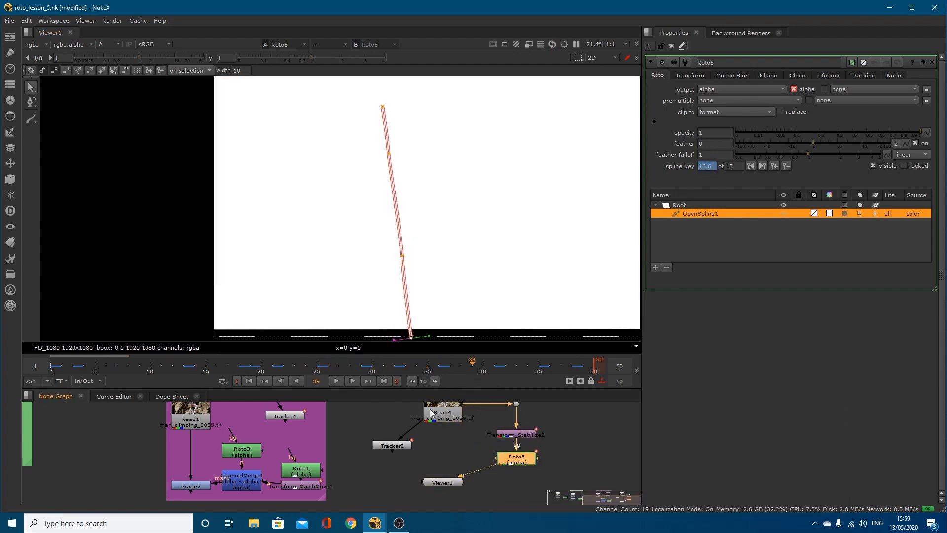
# Add a Grade node after the Read4 footage and view its result in colour
pyautogui.moveTo(402, 444); pyautogui.dragTo(443, 455)
pyautogui.click(434, 452)
pyautogui.press('g')
pyautogui.press('a')
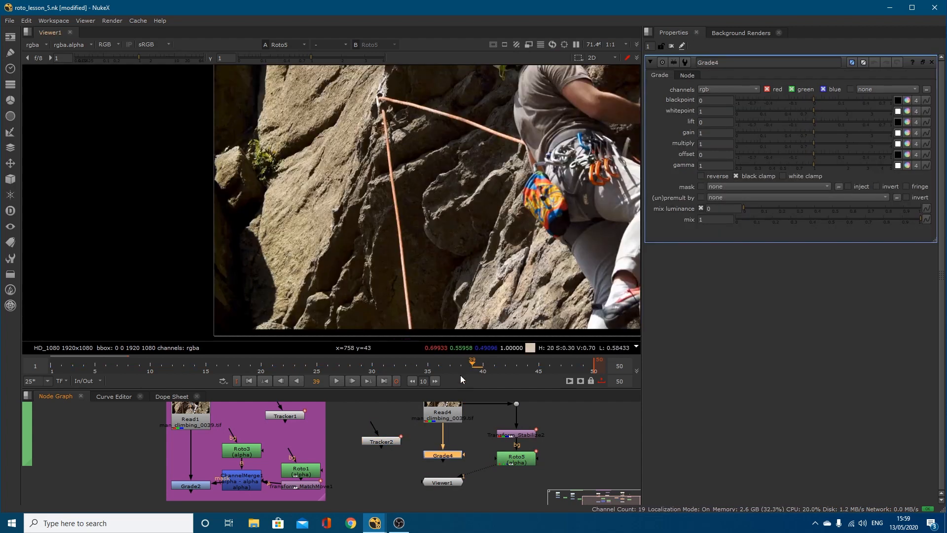
pyautogui.press('1')
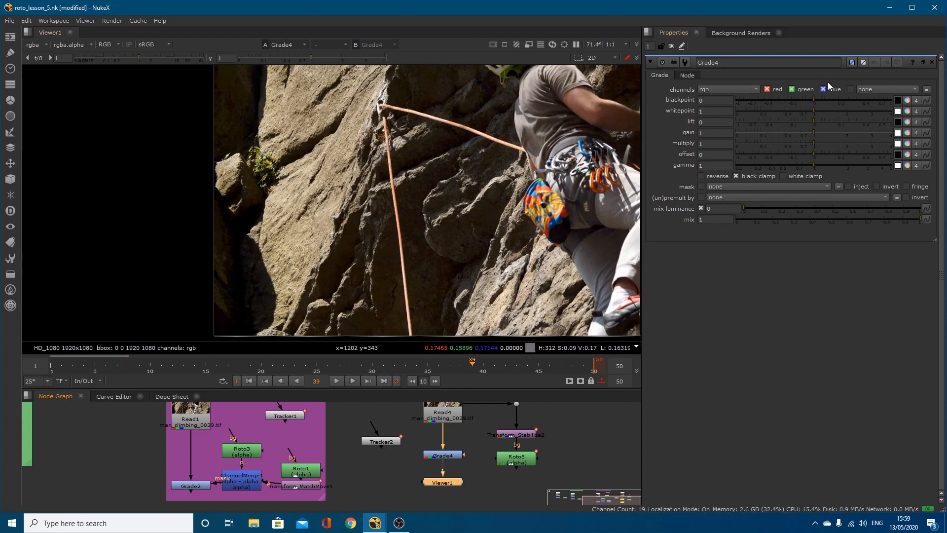
# Split the Grade's gain into channels and set red to 0.145, green to 0.84 and blue to 2.6
pyautogui.click(905, 133)
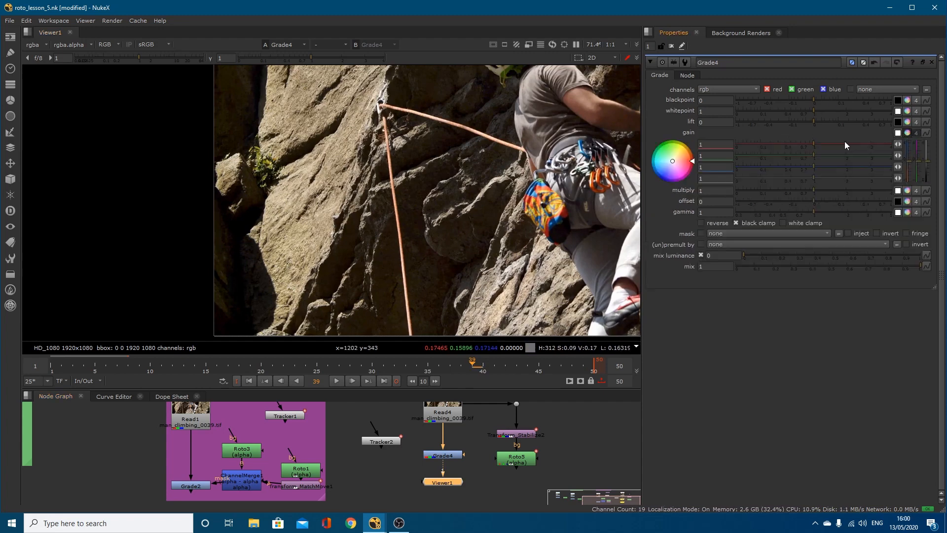
pyautogui.moveTo(819, 167); pyautogui.dragTo(862, 164)
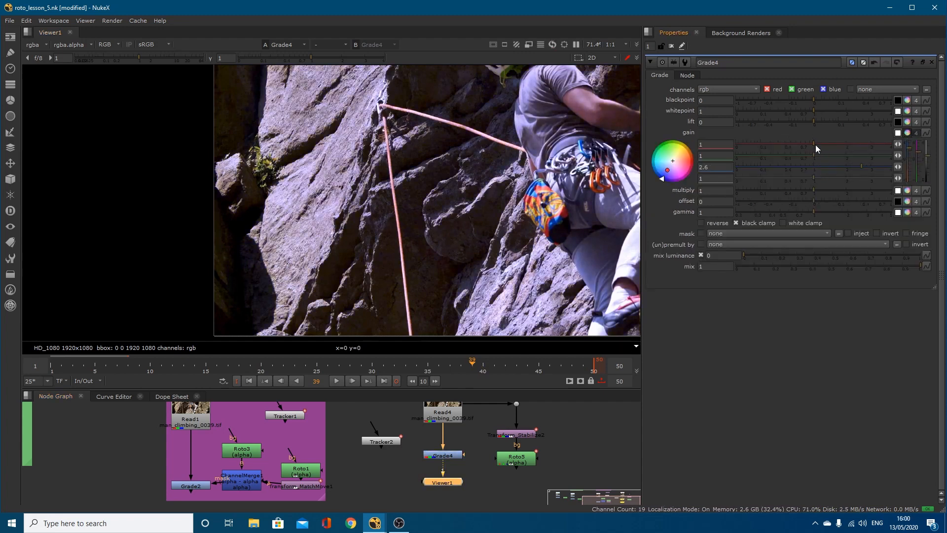
pyautogui.moveTo(816, 144); pyautogui.dragTo(765, 141)
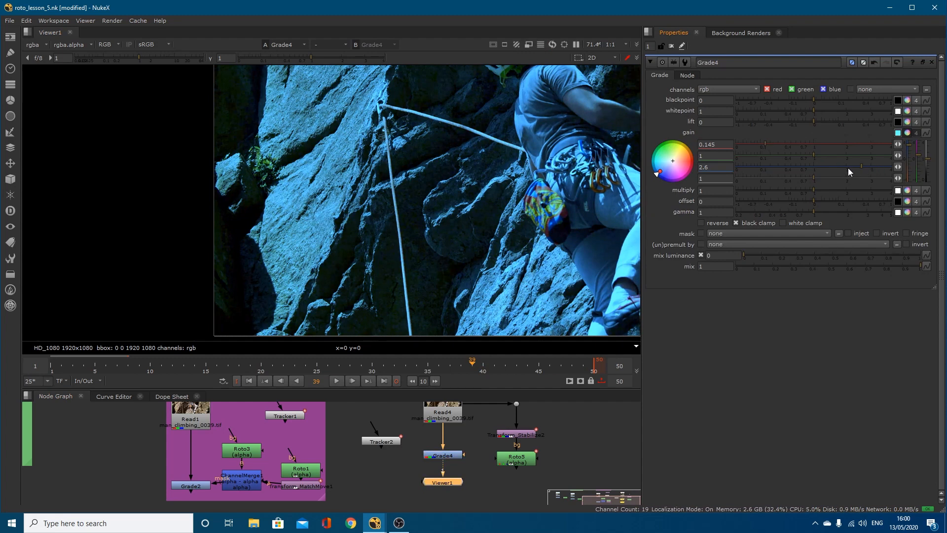
pyautogui.moveTo(814, 155); pyautogui.dragTo(807, 155)
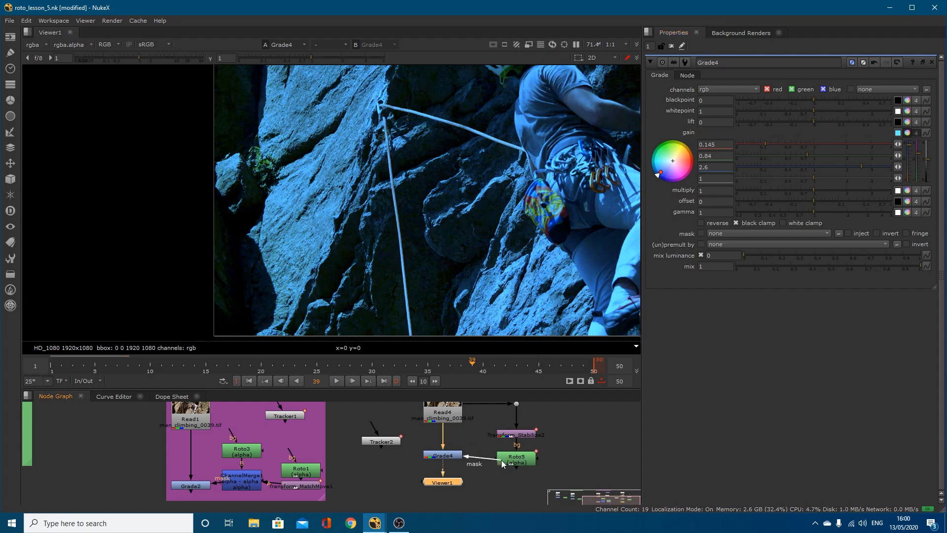
# Connect the Grade's mask input to Roto5 and fit the whole image in the viewer
pyautogui.moveTo(501, 460); pyautogui.dragTo(502, 460)
pyautogui.click(445, 458)
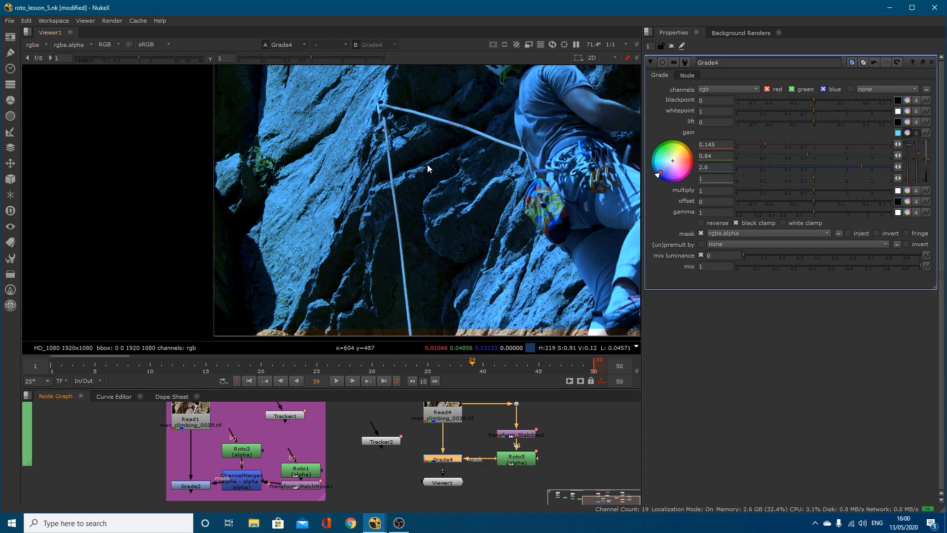
pyautogui.press('f')
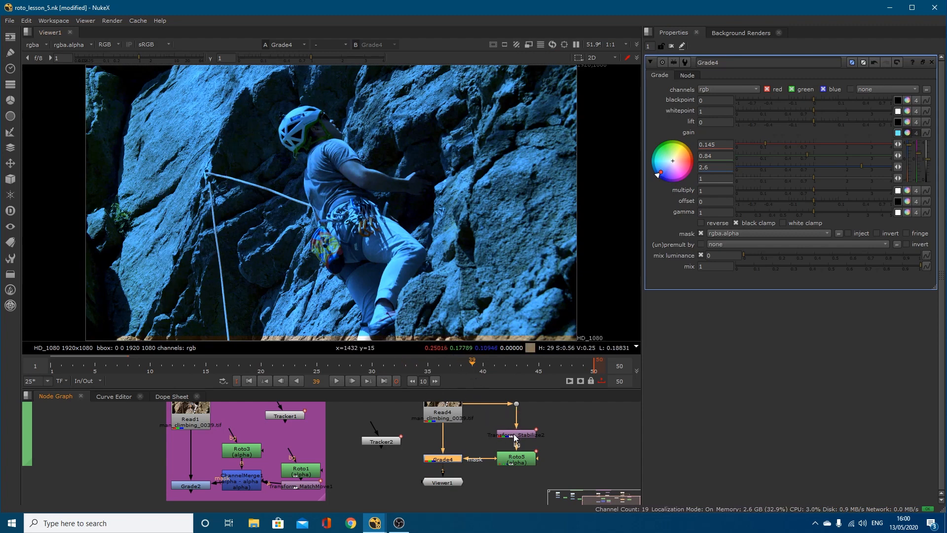
# View the alpha channel of Roto5 to examine the matte feeding the Grade's mask
pyautogui.moveTo(513, 433); pyautogui.dragTo(514, 437)
pyautogui.click(507, 457)
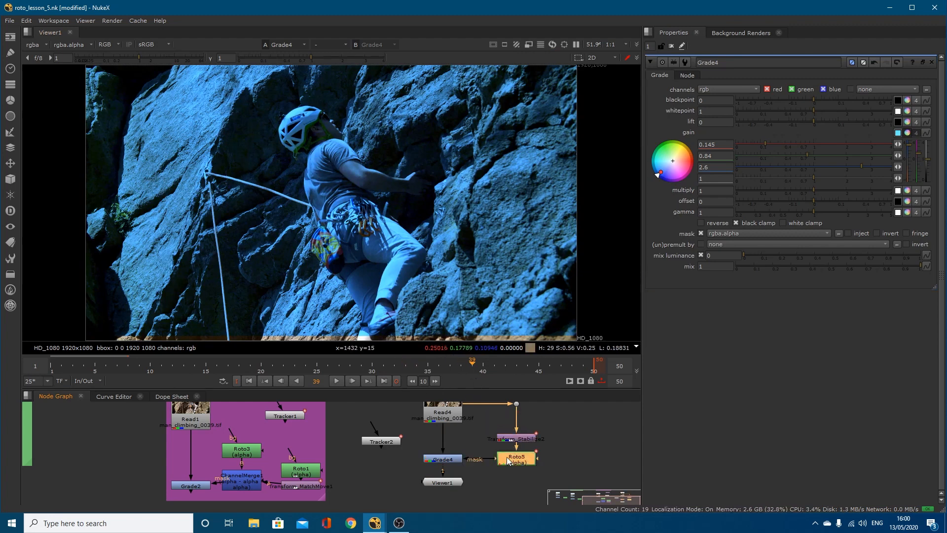
pyautogui.press('1')
pyautogui.press('a')
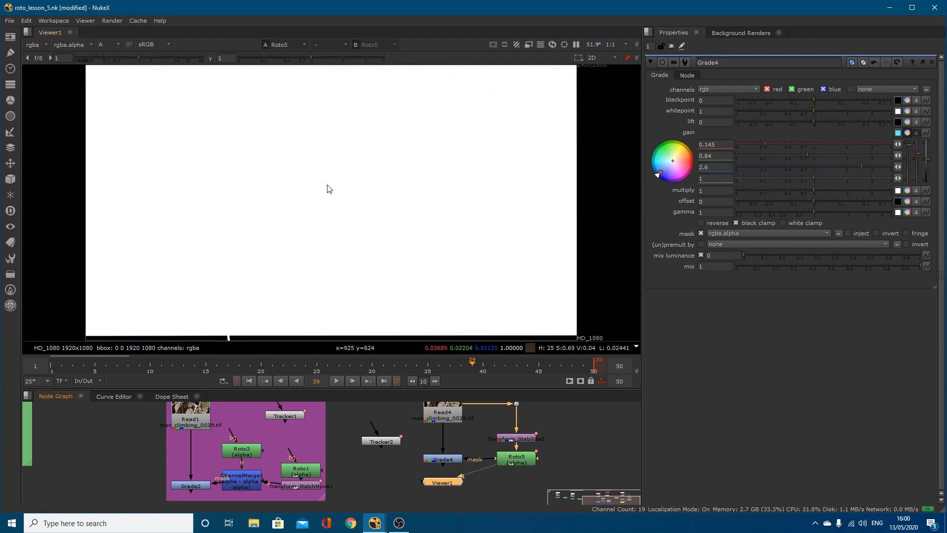
# Disconnect Transform_Stabilize2 from the Dot beside Read4, view Grade4 in colour and inspect the blue mask against the rope at frame 14
pyautogui.moveTo(516, 410); pyautogui.dragTo(491, 430)
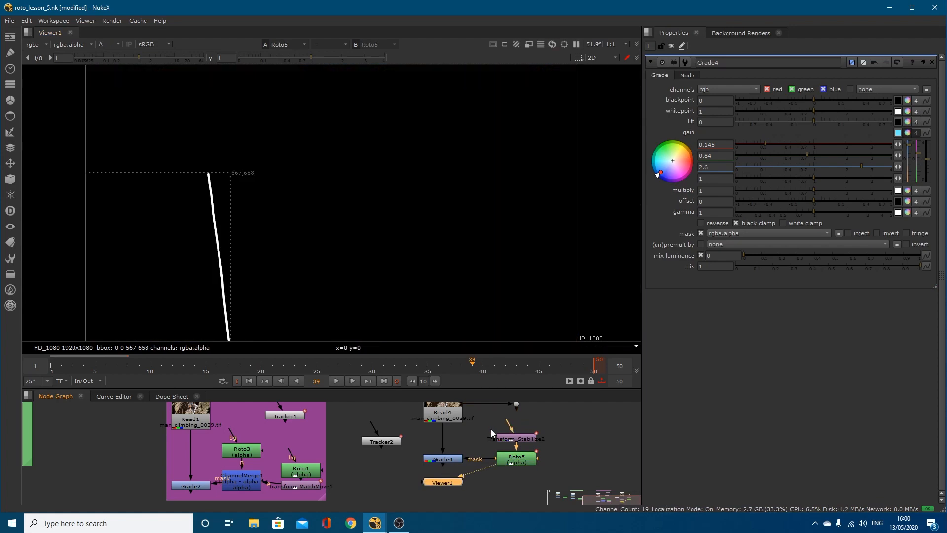
pyautogui.click(444, 459)
pyautogui.press('1')
pyautogui.press('a')
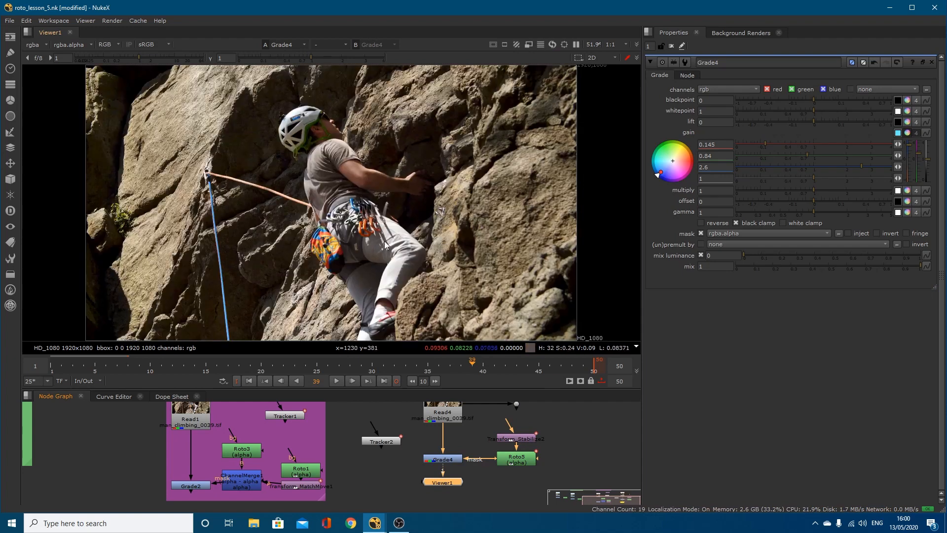
pyautogui.moveTo(385, 243); pyautogui.dragTo(425, 212, button='middle')
pyautogui.moveTo(454, 365); pyautogui.dragTo(194, 365)
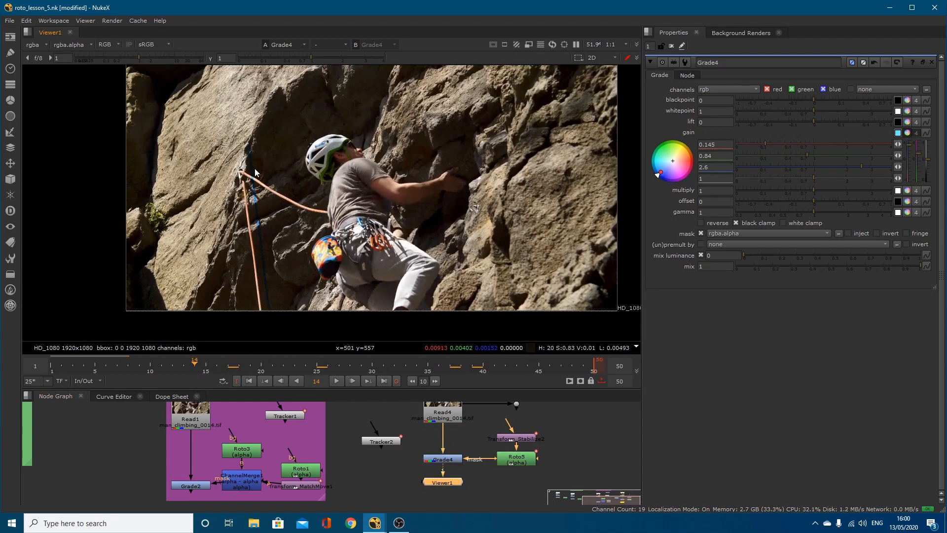
pyautogui.scroll(6, 259, 217)
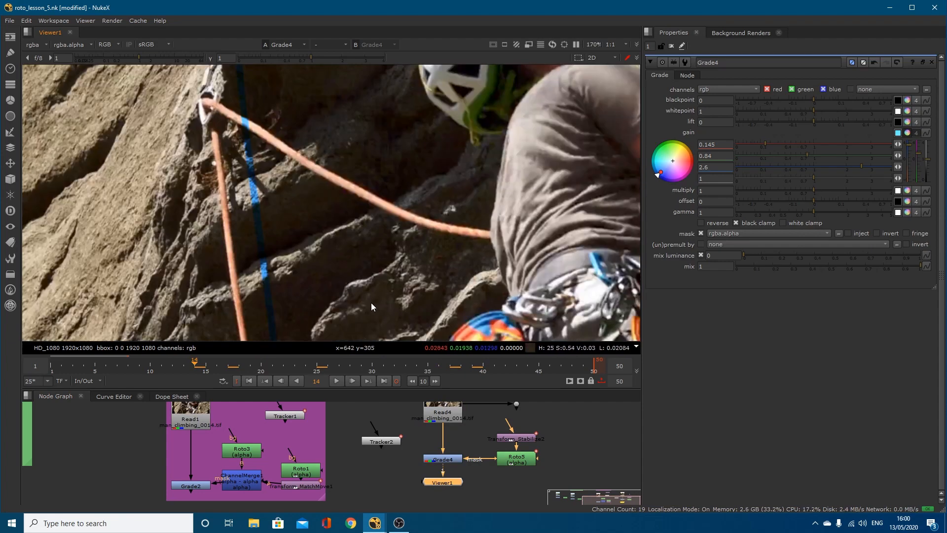
# Detach Transform_Stabilize2 from the Roto5 branch, park it aside and place Roto5 above and beside Grade4
pyautogui.moveTo(518, 442); pyautogui.dragTo(573, 428)
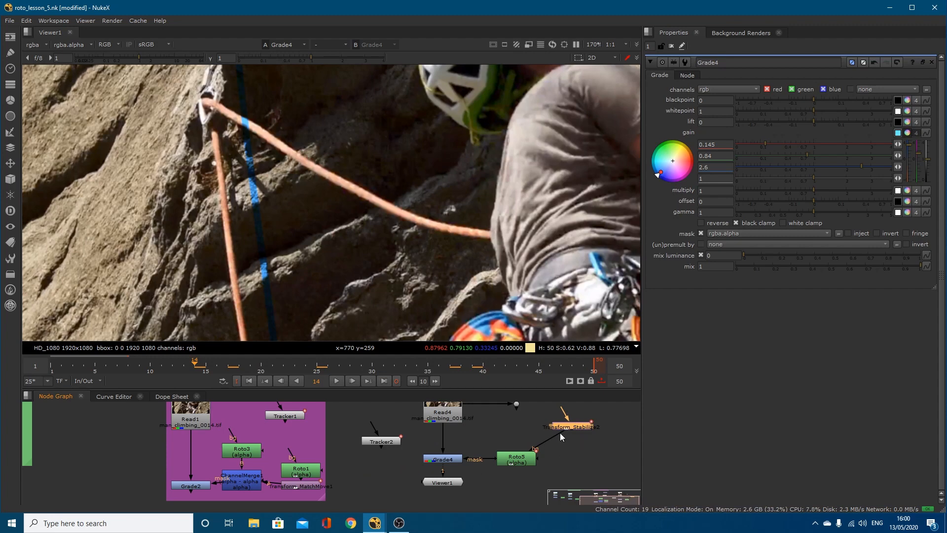
pyautogui.moveTo(568, 422); pyautogui.dragTo(518, 404)
pyautogui.click(533, 418)
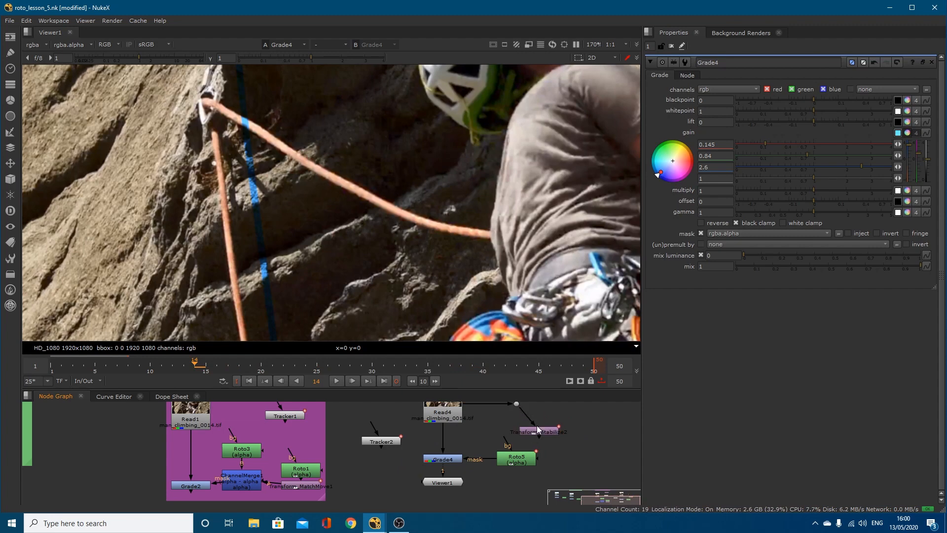
pyautogui.moveTo(565, 430); pyautogui.dragTo(608, 436)
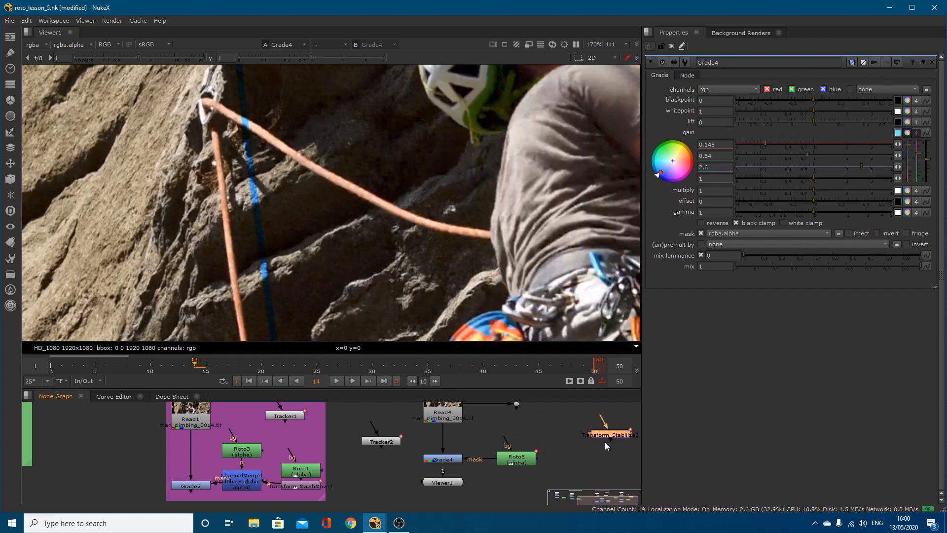
pyautogui.moveTo(516, 458); pyautogui.dragTo(547, 435)
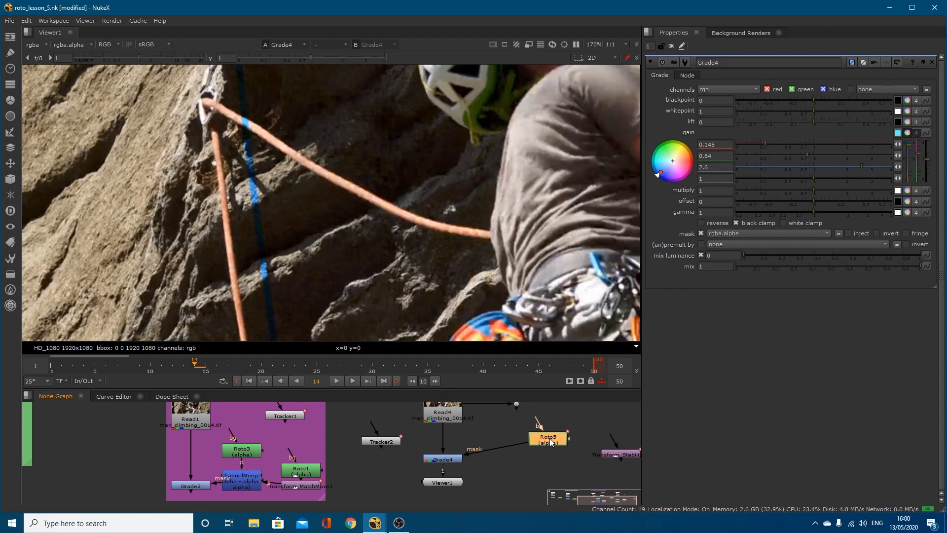
# Open the properties of Tracker2 with its tracks and export options
pyautogui.doubleClick(380, 440)
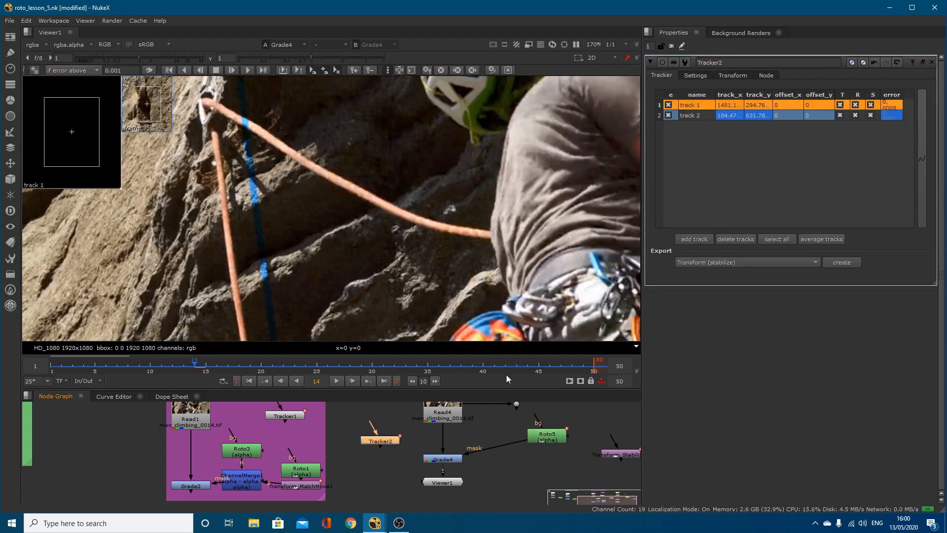
pyautogui.click(695, 75)
pyautogui.click(660, 75)
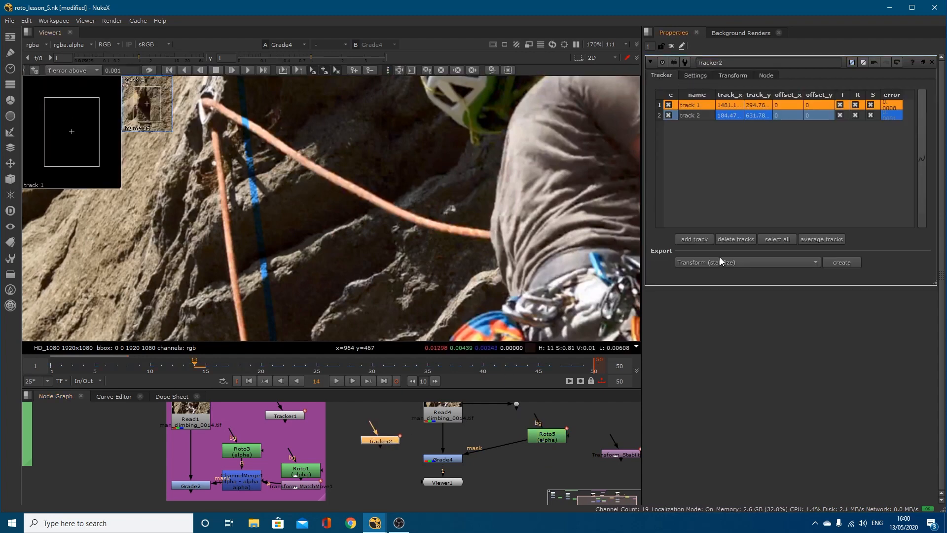
pyautogui.click(727, 263)
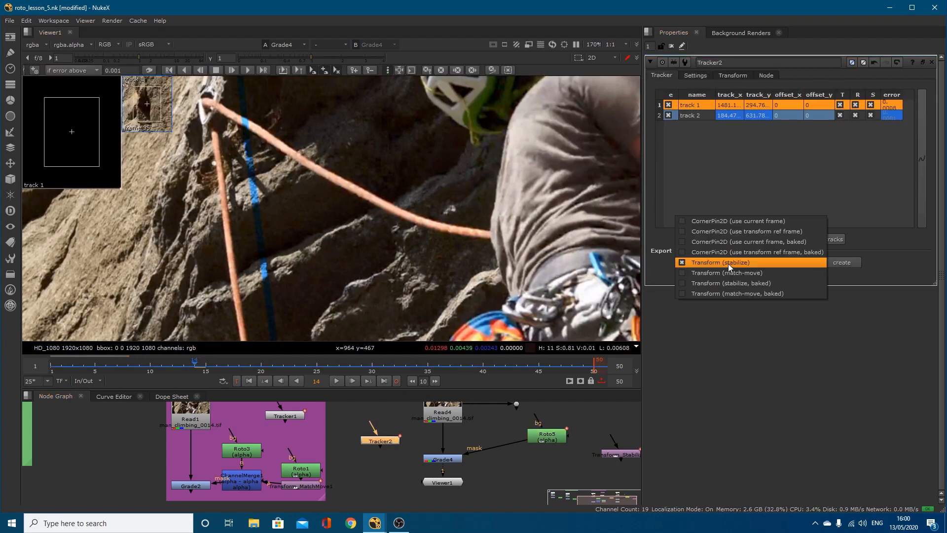
pyautogui.click(703, 272)
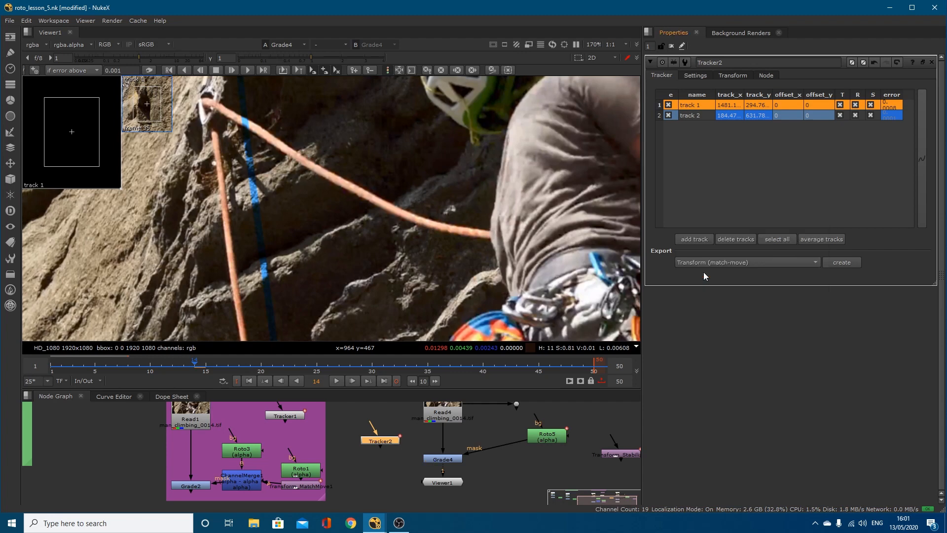
pyautogui.click(838, 262)
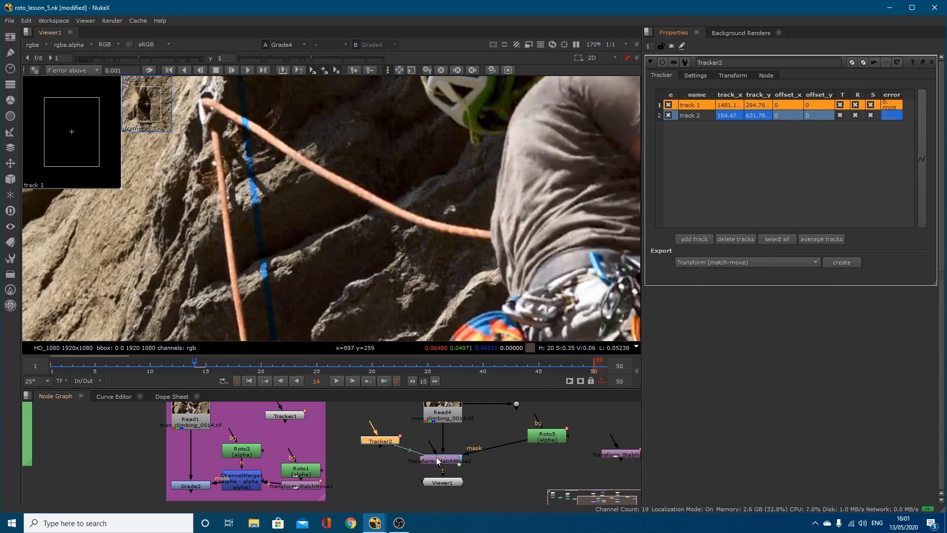
pyautogui.click(446, 460)
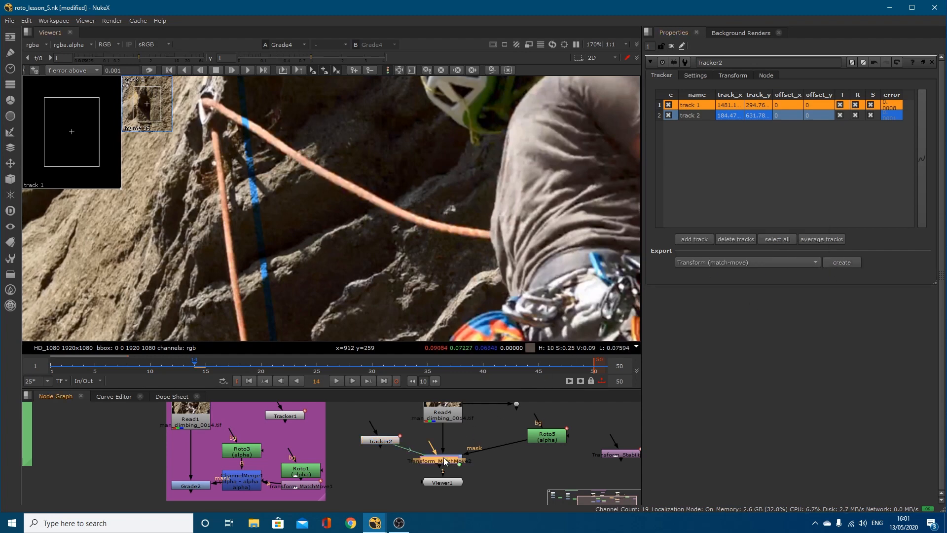
pyautogui.press('Delete')
# Export a Transform (match-move, baked) from Tracker2 and insert it between Roto5 and Grade4's mask input
pyautogui.click(745, 262)
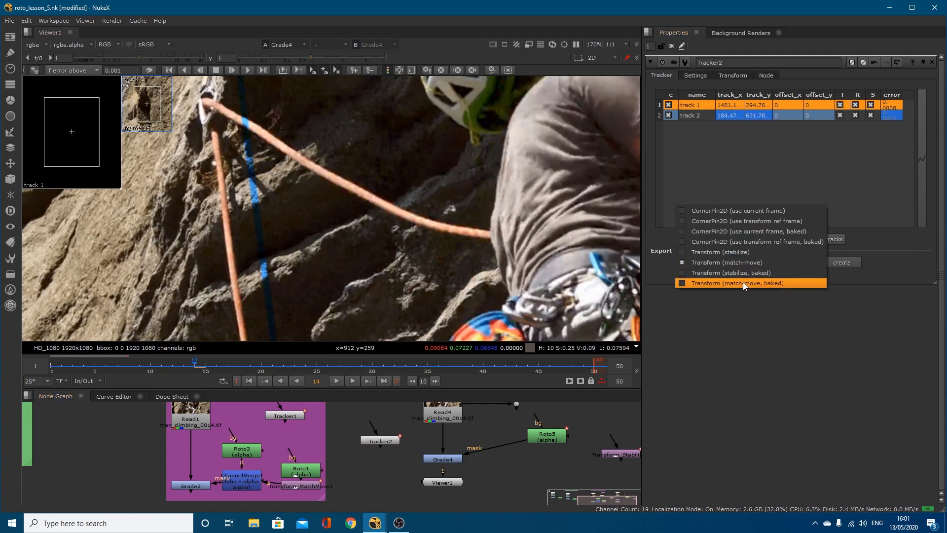
pyautogui.click(742, 282)
pyautogui.click(849, 262)
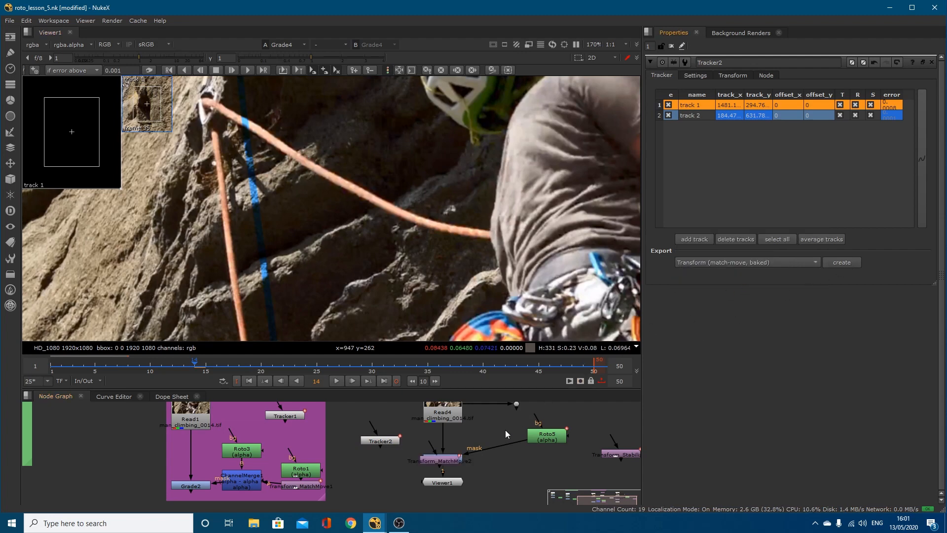
pyautogui.moveTo(438, 459); pyautogui.dragTo(547, 459)
# Play the graded shot with the whole frame in view to check how the blue mask follows the rope
pyautogui.click(337, 381)
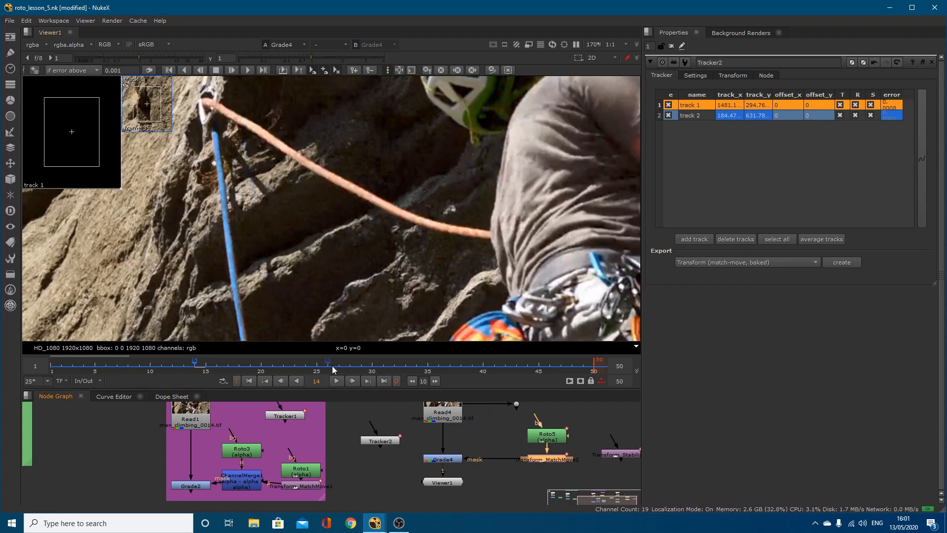
pyautogui.click(335, 381)
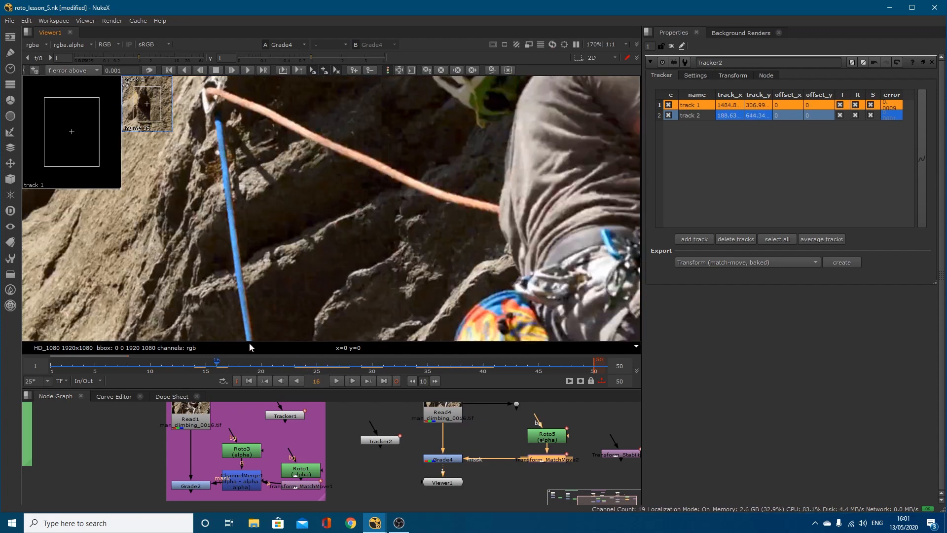
pyautogui.press('f')
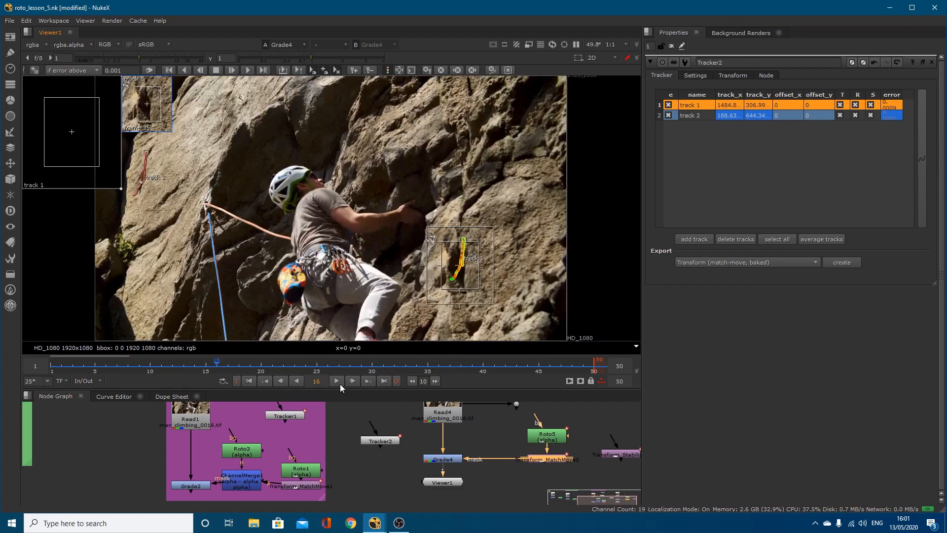
pyautogui.click(337, 381)
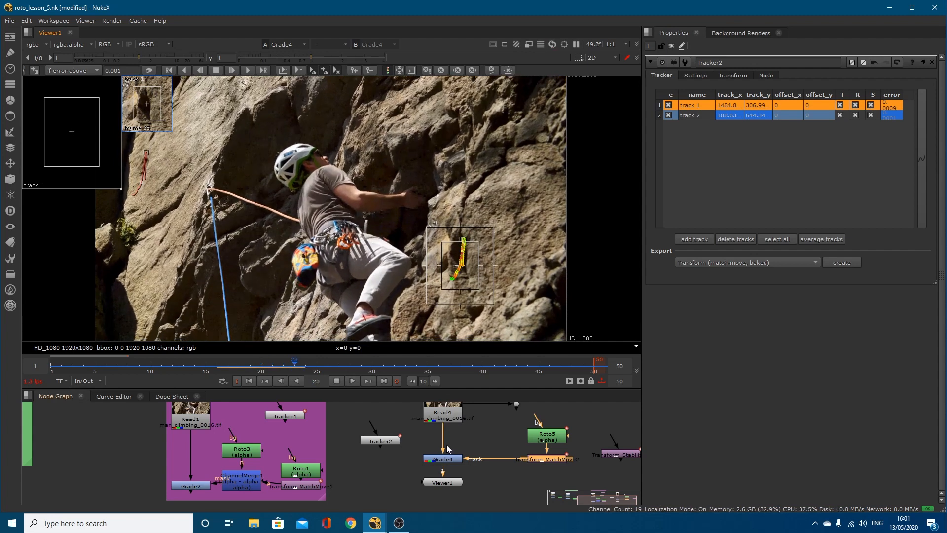
pyautogui.moveTo(442, 484); pyautogui.dragTo(400, 491)
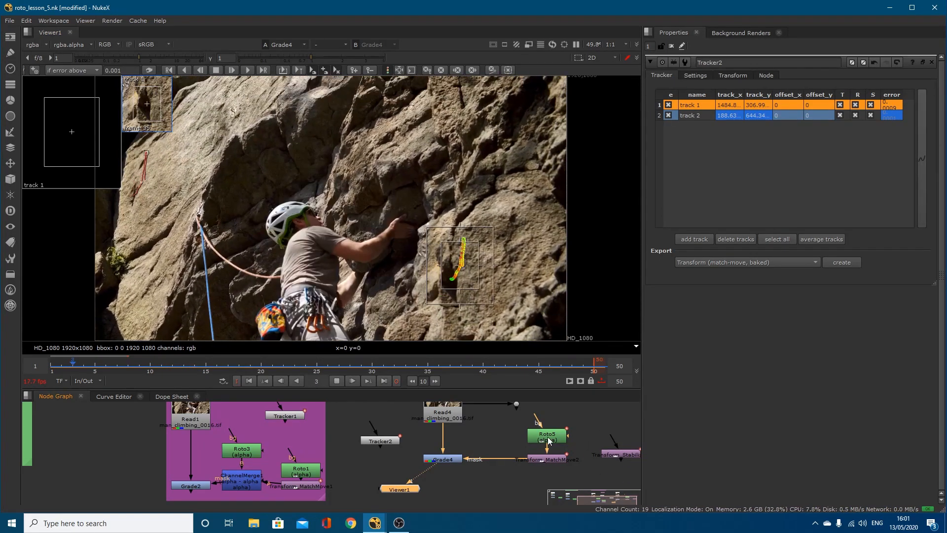
# Disable and re-enable Transform_MatchMove2 to compare the mask's alignment with the rope, and play the shot again
pyautogui.click(543, 458)
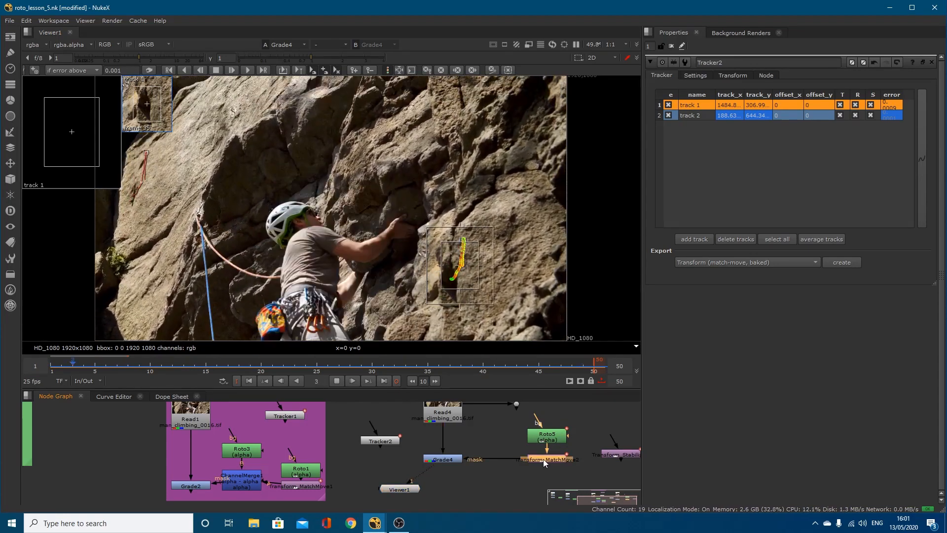
pyautogui.press('d')
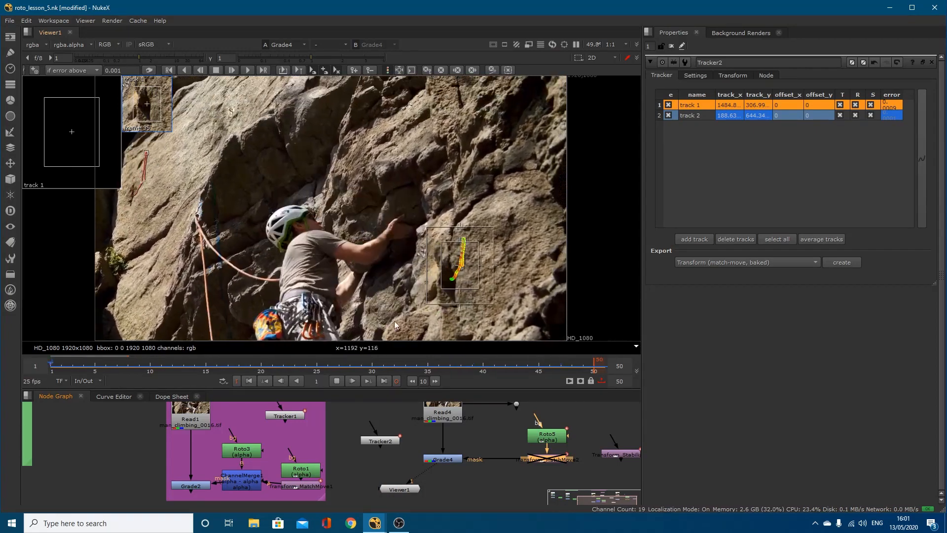
pyautogui.press('d')
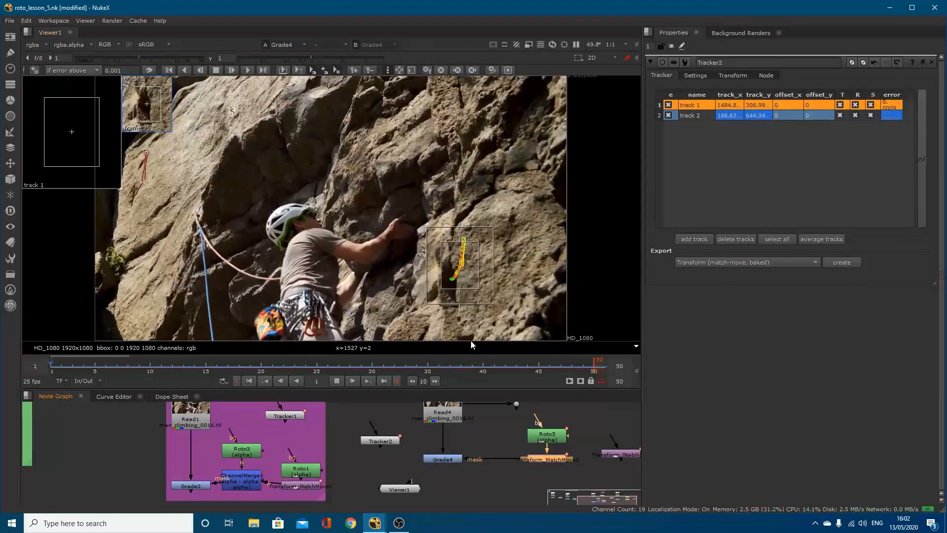
pyautogui.click(337, 381)
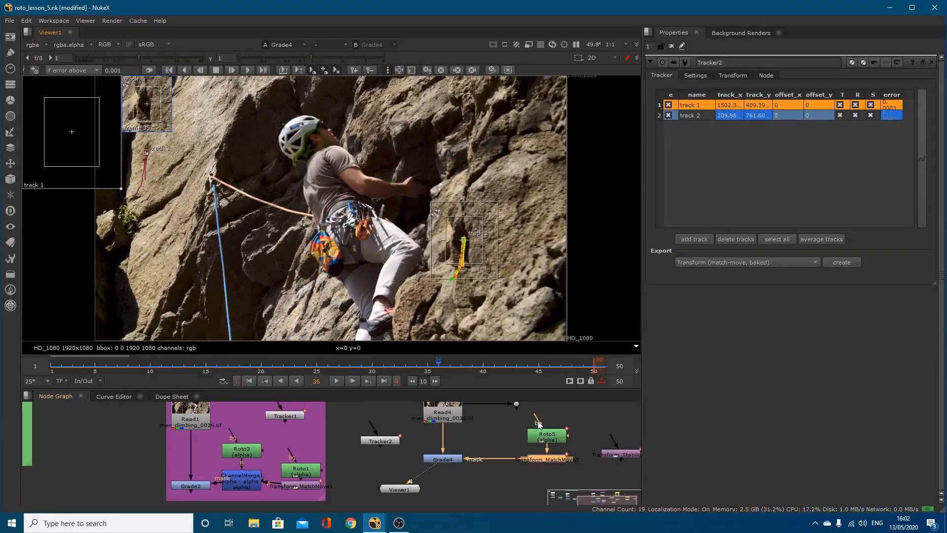
# Connect Transform_Stabilize2 to the Dot beside Read4, feed it into Roto5's background and move Roto5 off the match-move branch
pyautogui.click(608, 425)
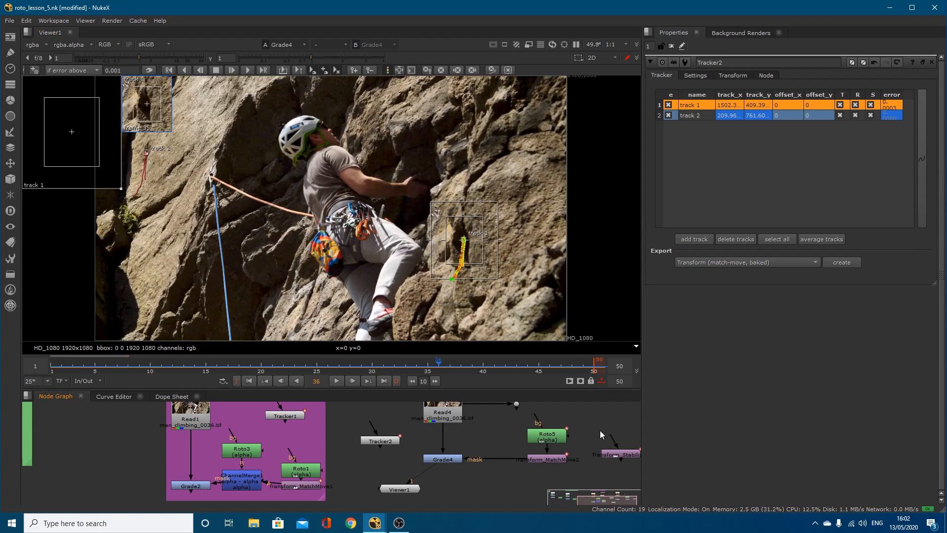
pyautogui.moveTo(610, 440); pyautogui.dragTo(518, 407)
pyautogui.moveTo(629, 461); pyautogui.dragTo(599, 422)
pyautogui.moveTo(539, 421); pyautogui.dragTo(577, 420)
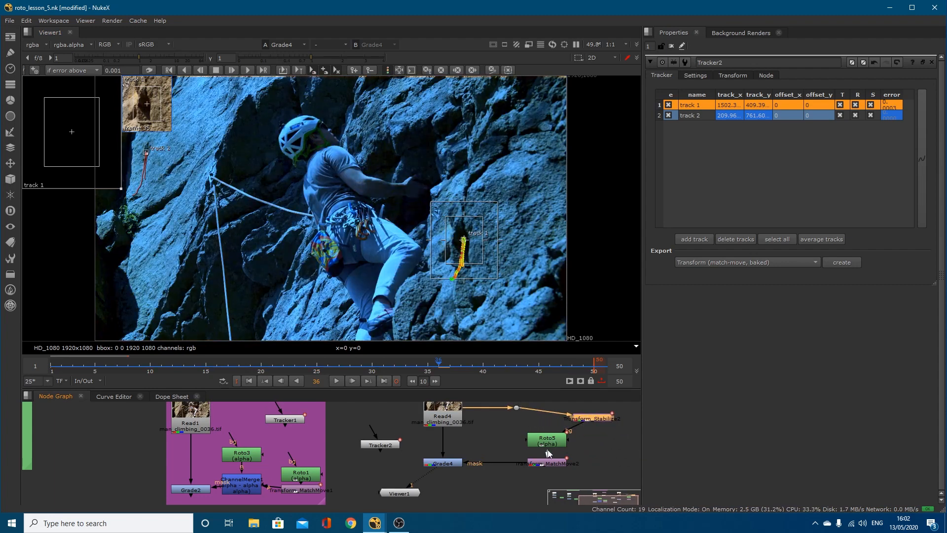
pyautogui.moveTo(549, 453); pyautogui.dragTo(599, 444)
# View Roto5 over the stabilized footage at frame 25 and open its properties
pyautogui.press('1')
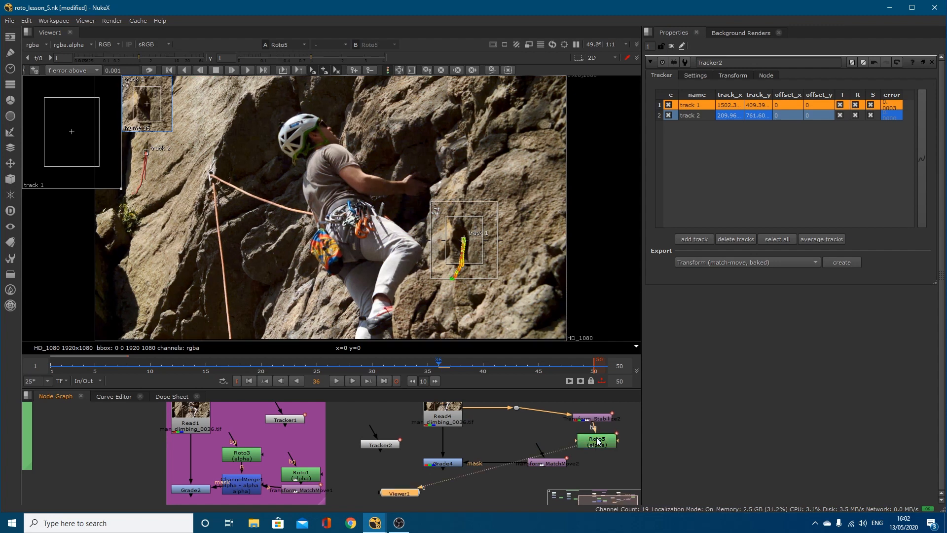
pyautogui.moveTo(438, 365); pyautogui.dragTo(317, 368)
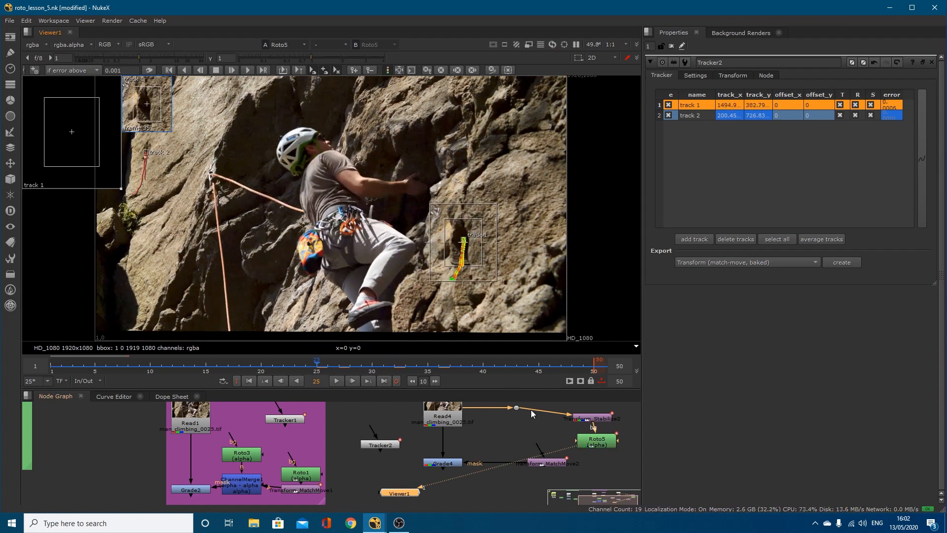
pyautogui.click(596, 445)
pyautogui.doubleClick(596, 446)
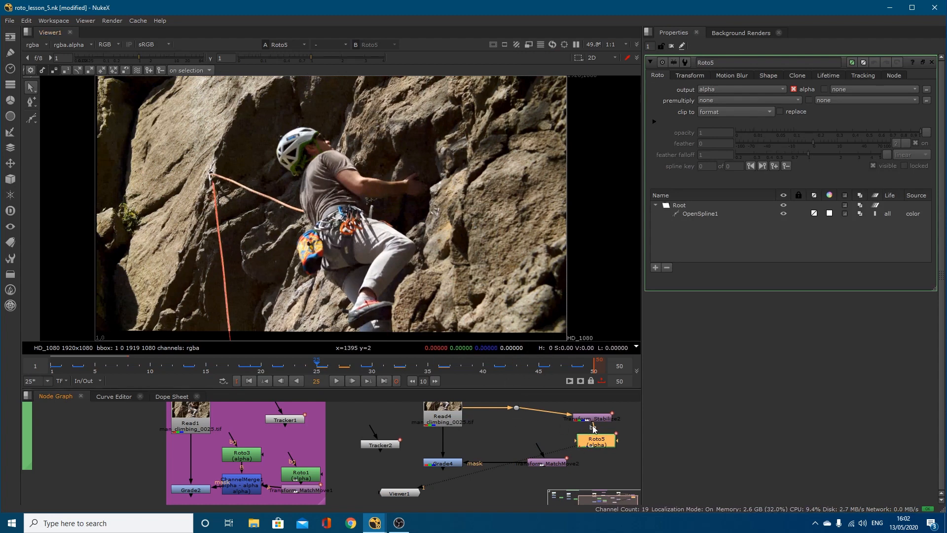
# Reinsert Roto5 above Transform_MatchMove2 with its background input disconnected, and view Grade4
pyautogui.moveTo(595, 438); pyautogui.dragTo(548, 440)
pyautogui.click(455, 462)
pyautogui.press('1')
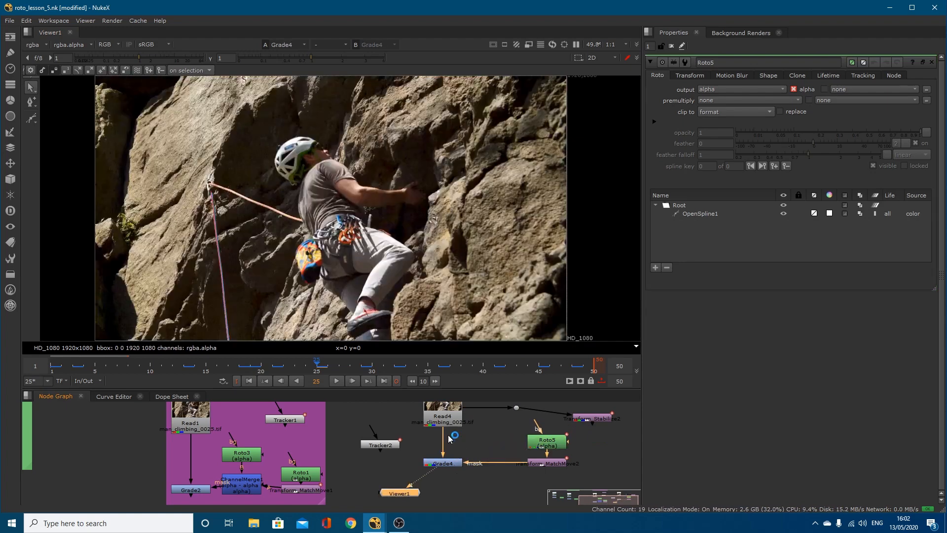
# Open Roto3's properties, connect its background input to Read1 and view its shape at the climber's waist
pyautogui.moveTo(279, 454); pyautogui.dragTo(323, 427, button='middle')
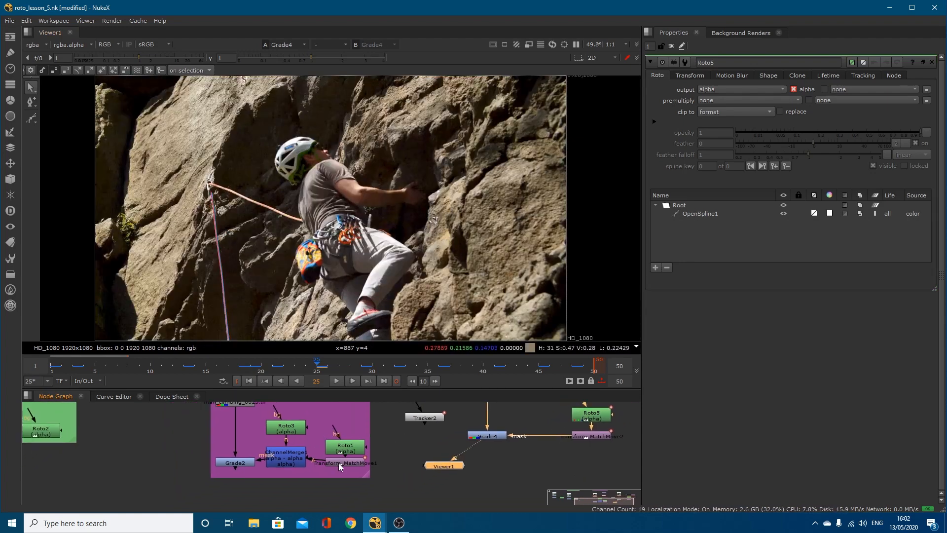
pyautogui.moveTo(283, 455); pyautogui.dragTo(283, 460)
pyautogui.click(280, 430)
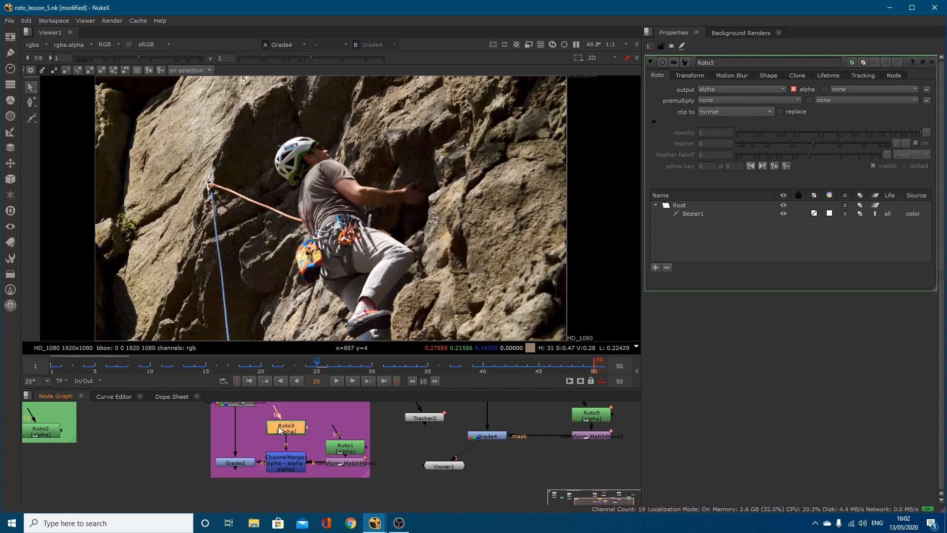
pyautogui.moveTo(276, 413); pyautogui.dragTo(251, 404)
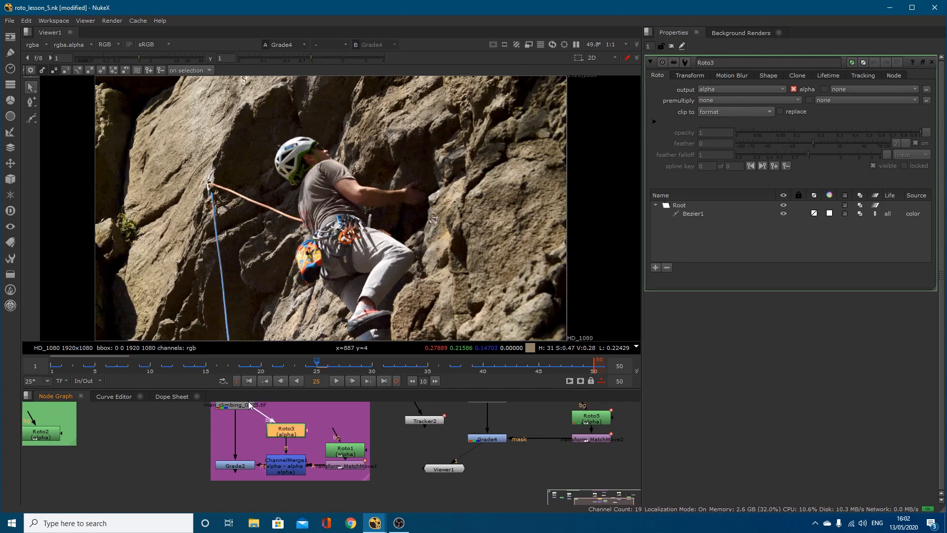
pyautogui.press('1')
pyautogui.scroll(5, 298, 219)
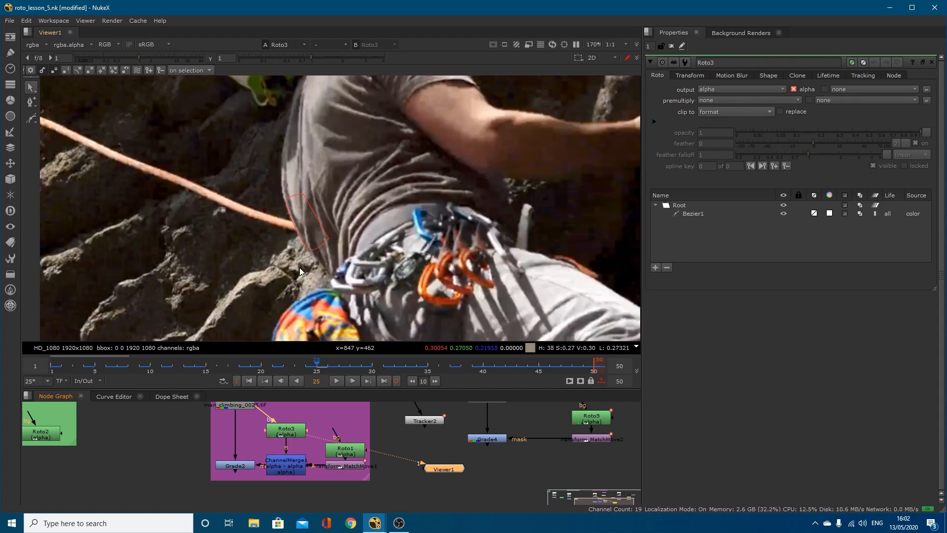
# View Transform_MatchMove1's alpha, and check Grade2 with its mask taken directly from Transform_MatchMove1, bypassing ChannelMerge1
pyautogui.click(334, 466)
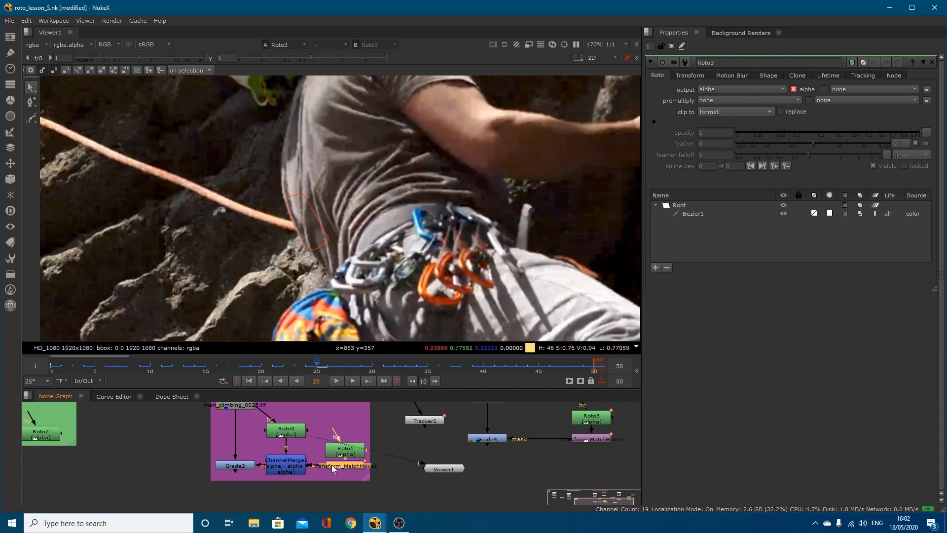
pyautogui.press('1')
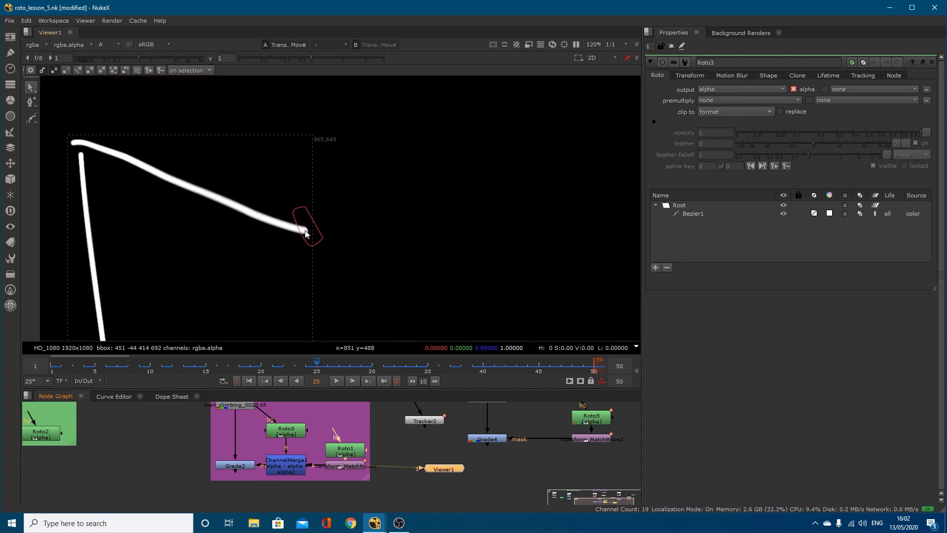
pyautogui.moveTo(305, 455); pyautogui.dragTo(298, 443)
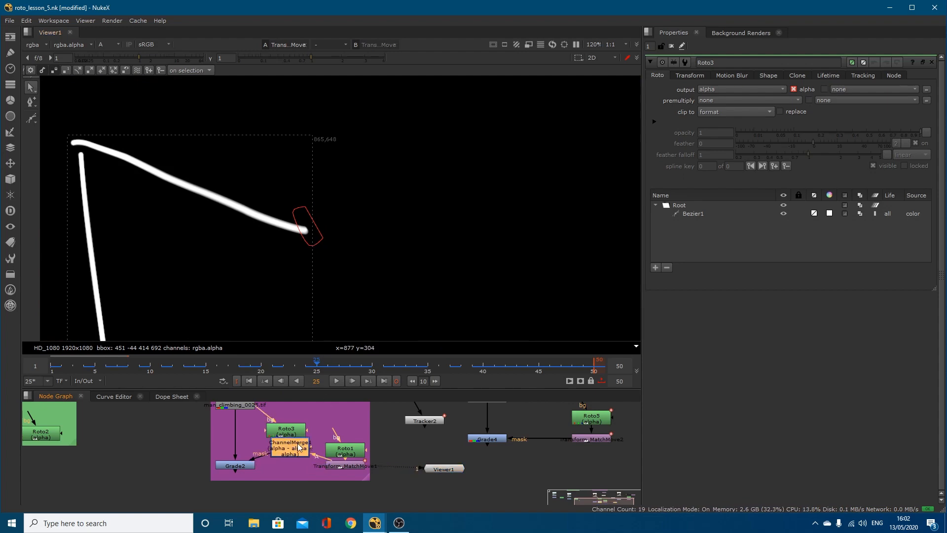
pyautogui.click(244, 464)
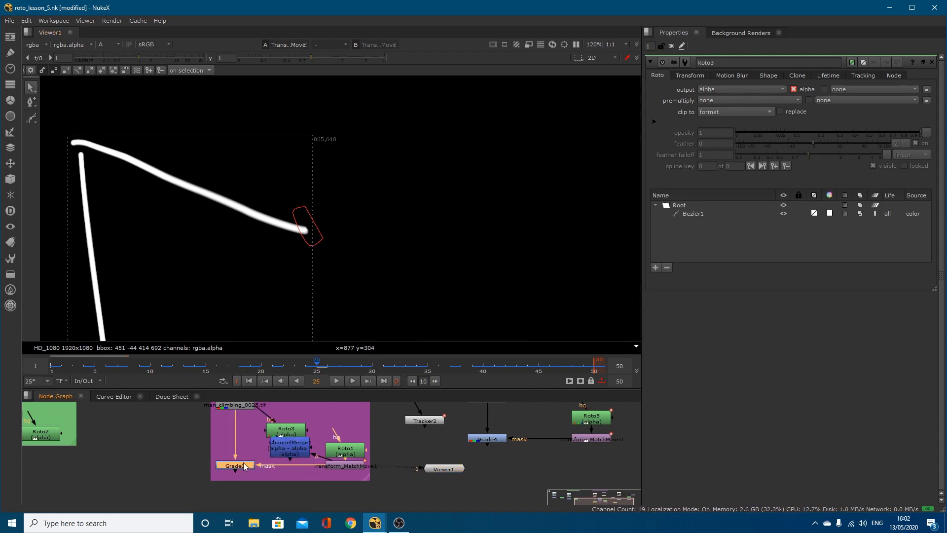
pyautogui.press('1')
pyautogui.scroll(2, 308, 224)
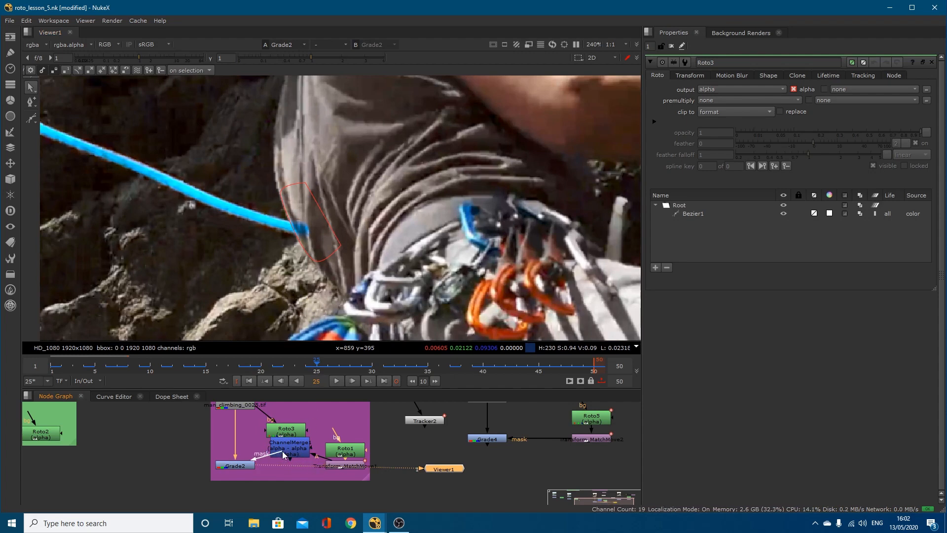
# Restore ChannelMerge1 on Grade2's mask branch with Roto3's background disconnected, and open ChannelMerge1's properties with the whole frame in view
pyautogui.moveTo(295, 449); pyautogui.dragTo(291, 462)
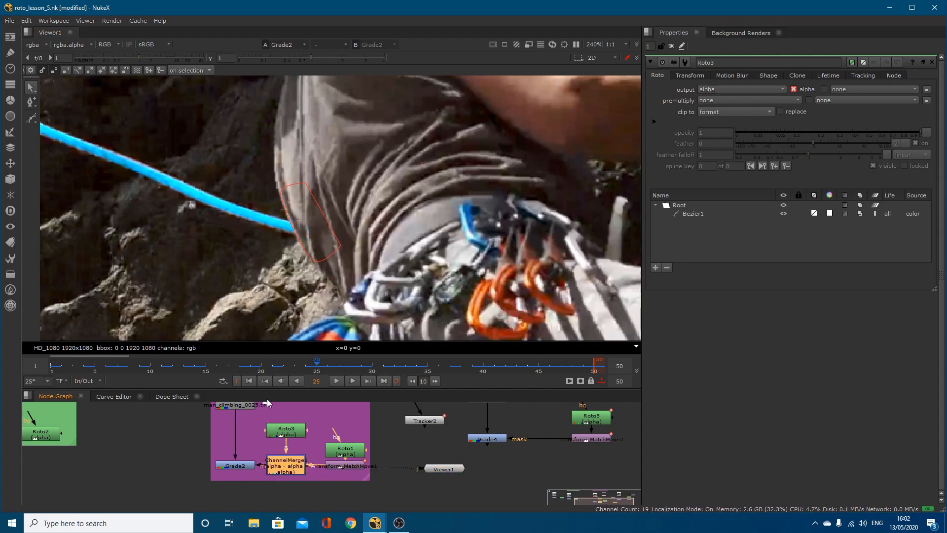
pyautogui.moveTo(285, 429); pyautogui.dragTo(285, 440)
pyautogui.doubleClick(284, 464)
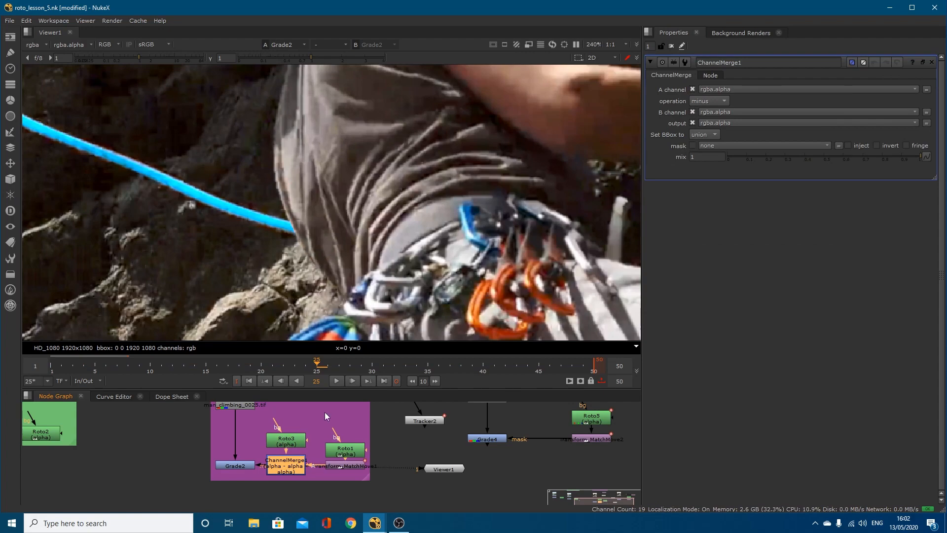
pyautogui.press('f')
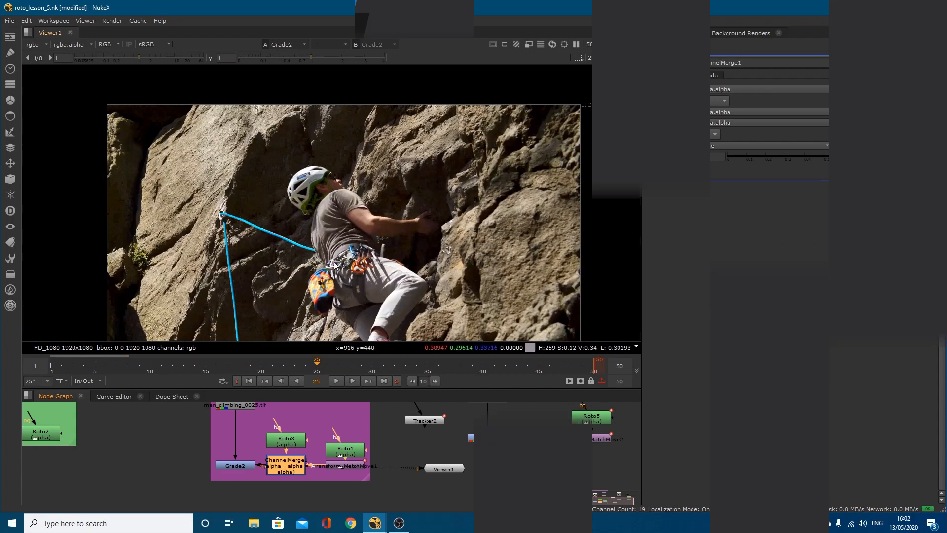